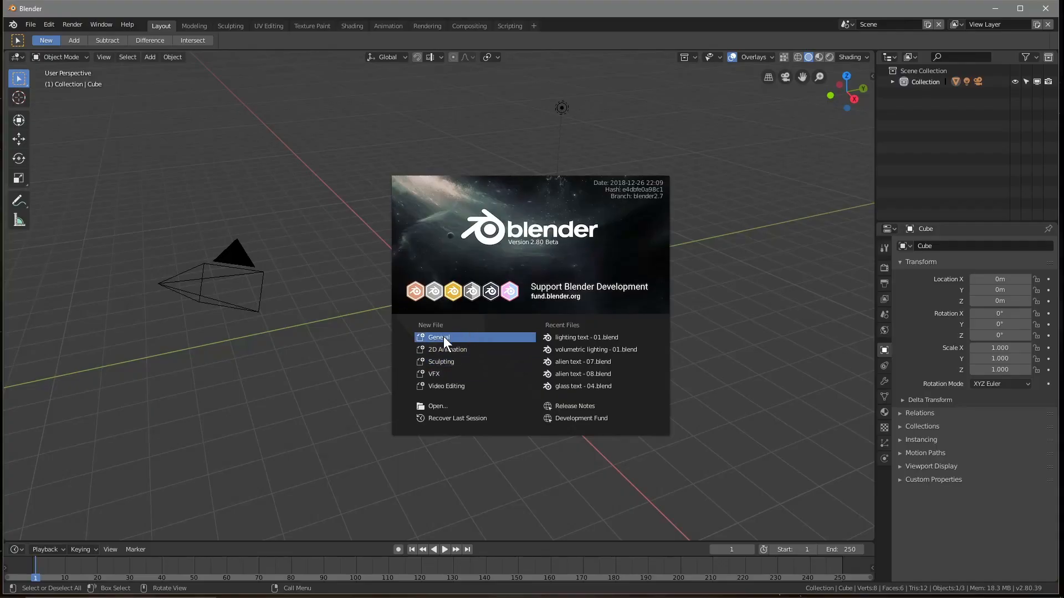
Step: Create a new General file and save it as "lighting text - 01" in the Volumetric Lighting v2 tutorial folder
left_click(443, 337)
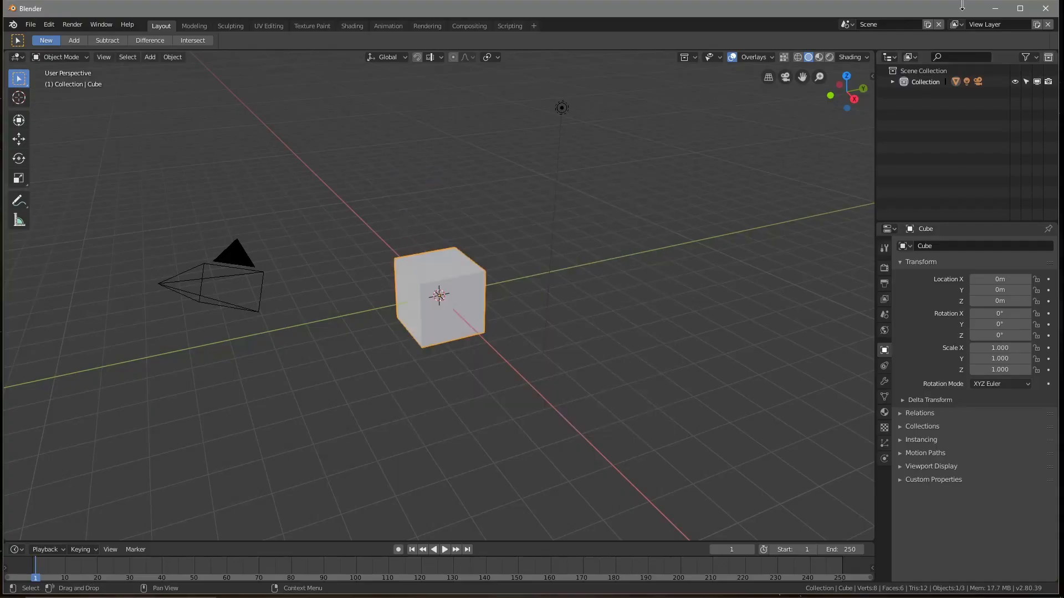
left_click(1020, 9)
left_click(35, 16)
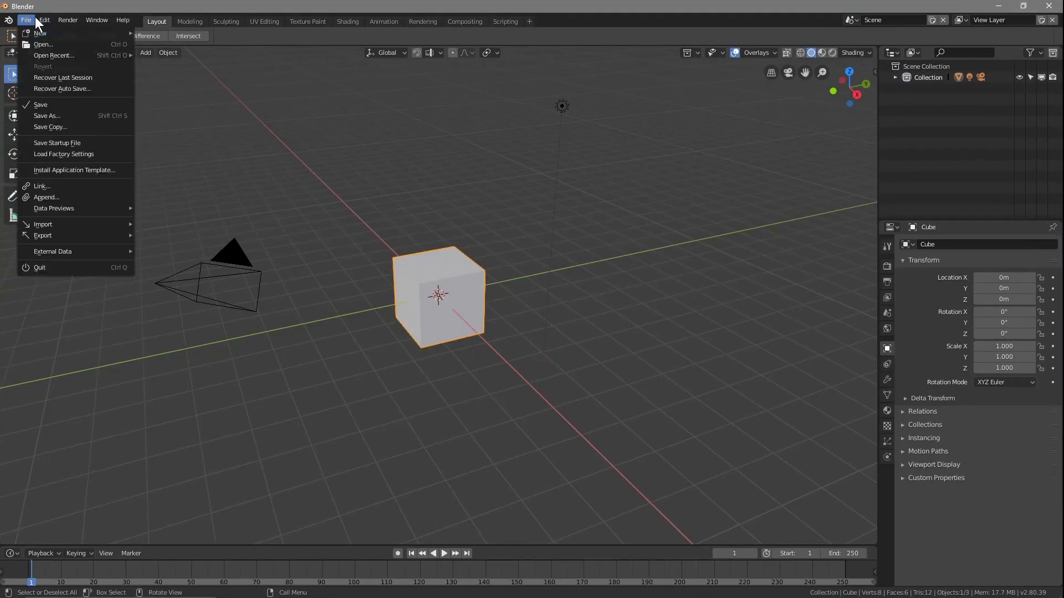
left_click(35, 116)
left_click(247, 81)
type("lighting text - 01")
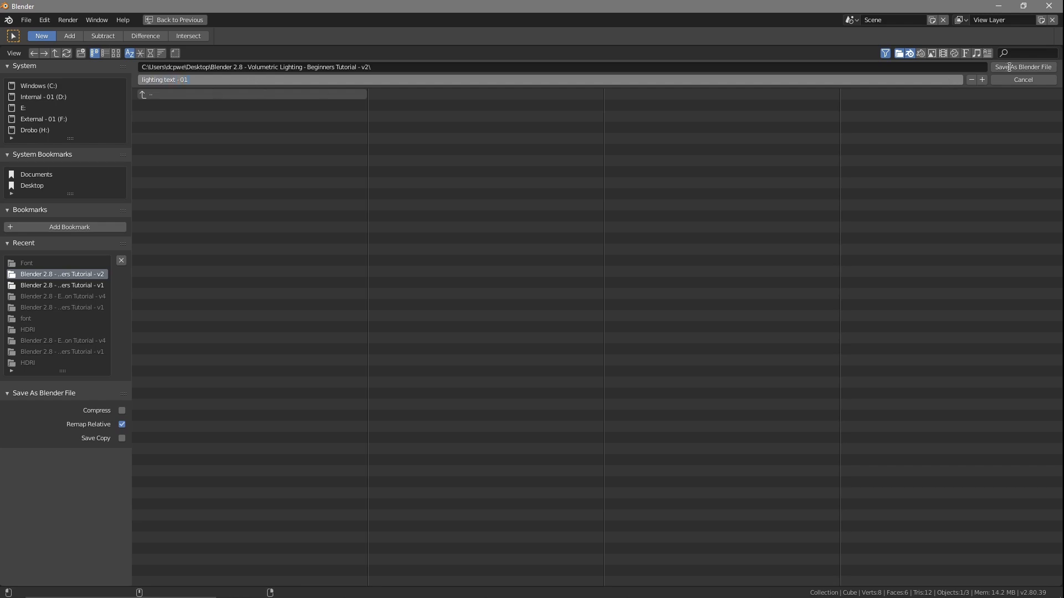
key("Return")
left_click(1022, 68)
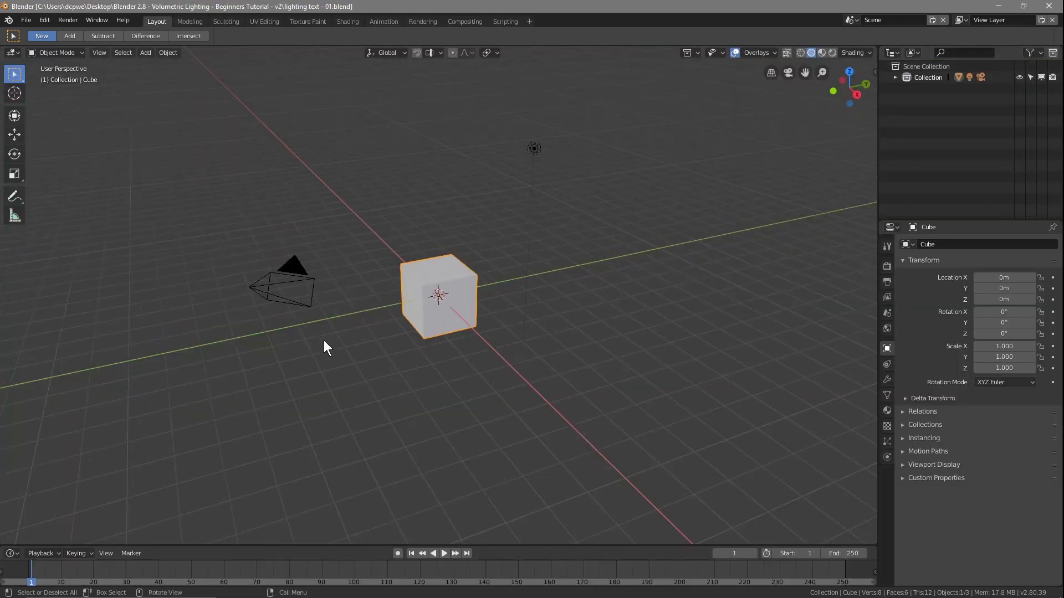
Step: Delete the default cube and add a text object at the origin
middle_click_drag(344, 340, 440, 334)
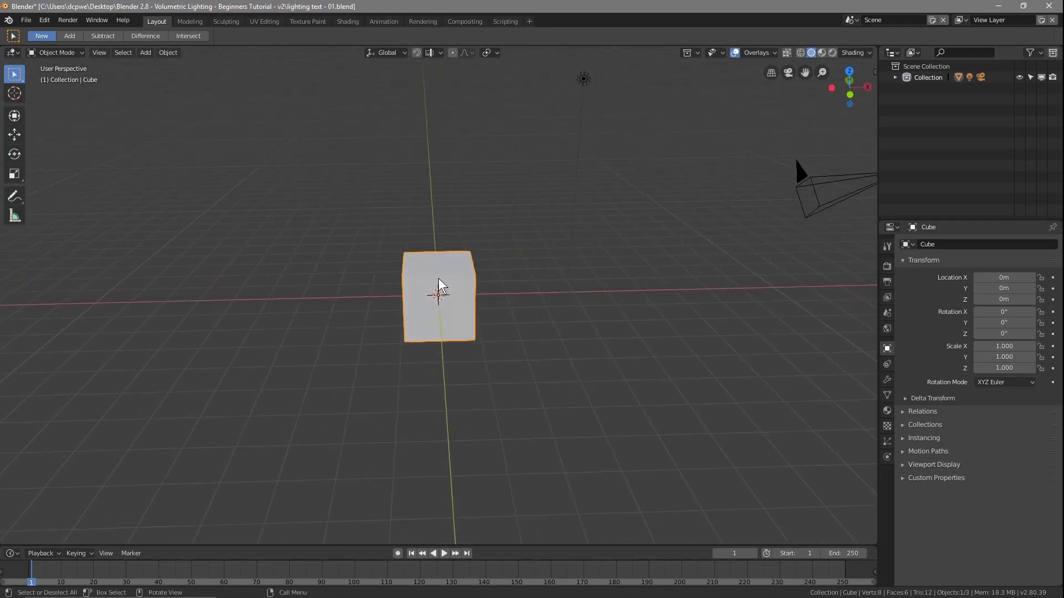
key("Delete")
key("shift+a")
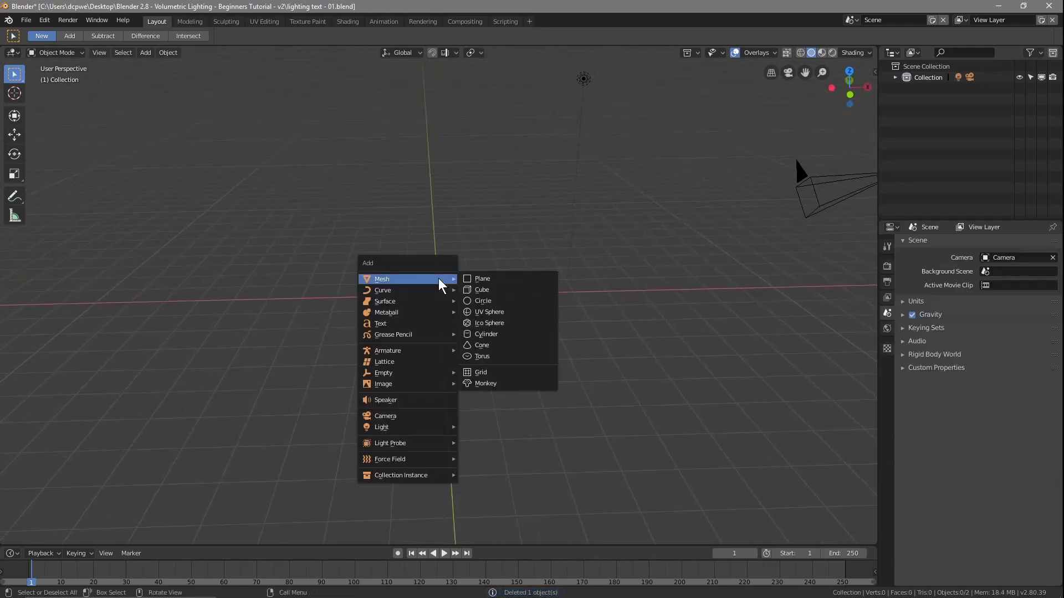
left_click(414, 325)
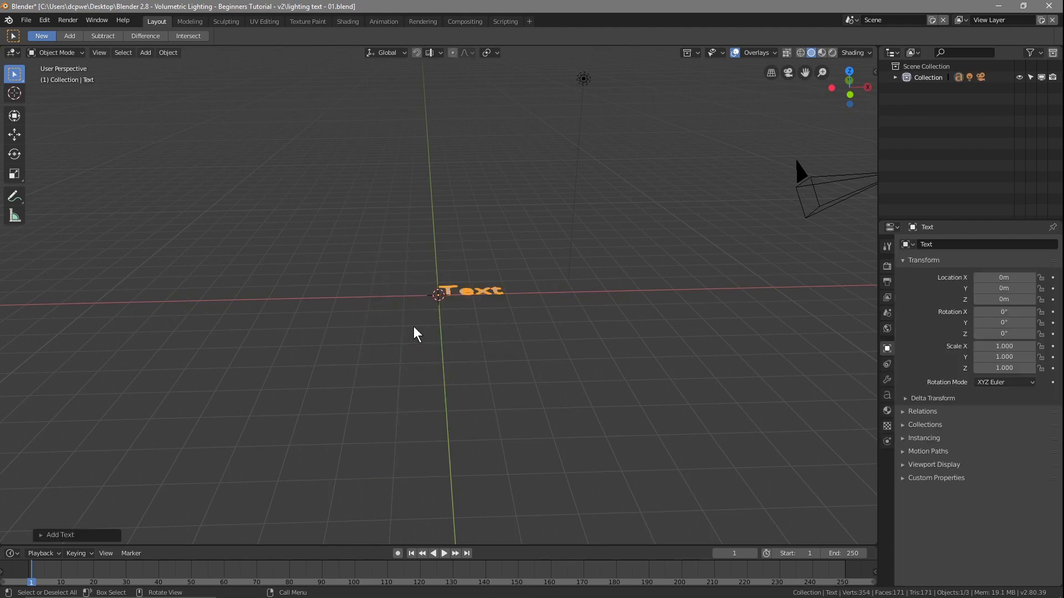
Step: Replace the text object's default wording with "LIGHTING!" in Edit Mode, working from the top view, and return to Object Mode
key("KP_7")
scroll(496, 371, "up", 5)
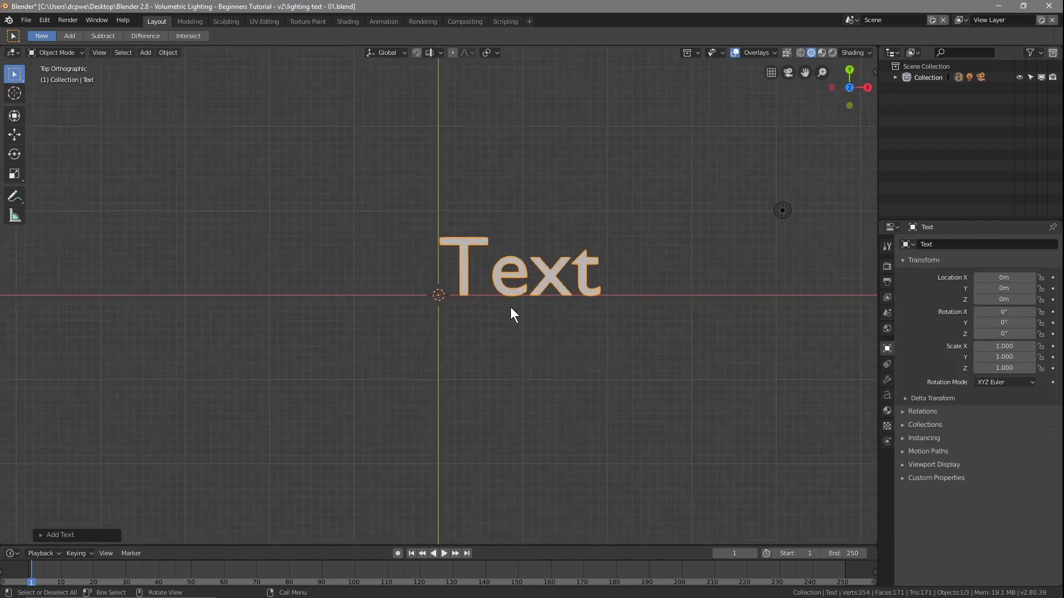
left_click(56, 52)
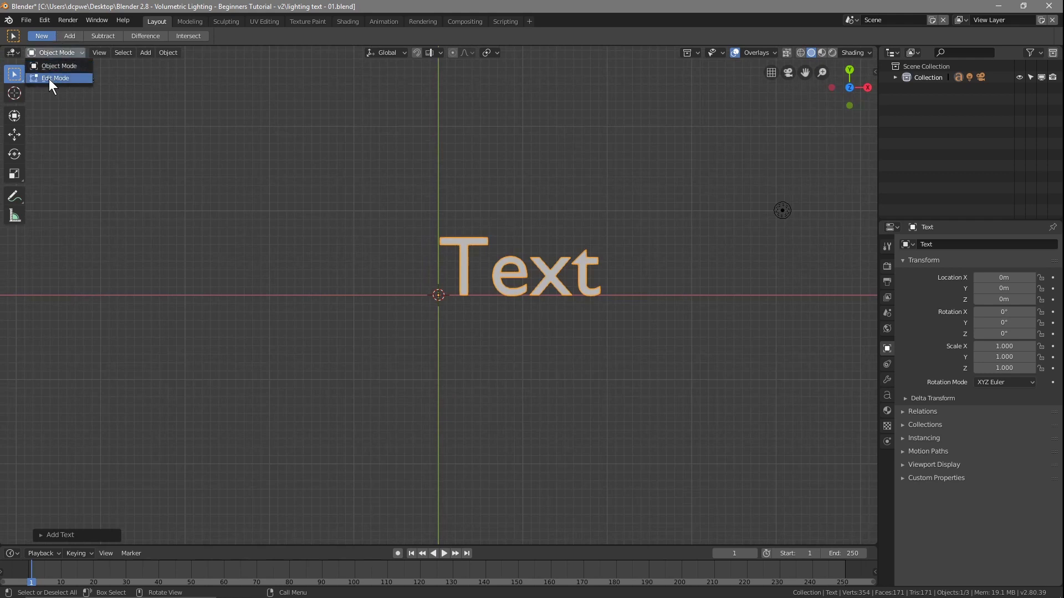
left_click(48, 79)
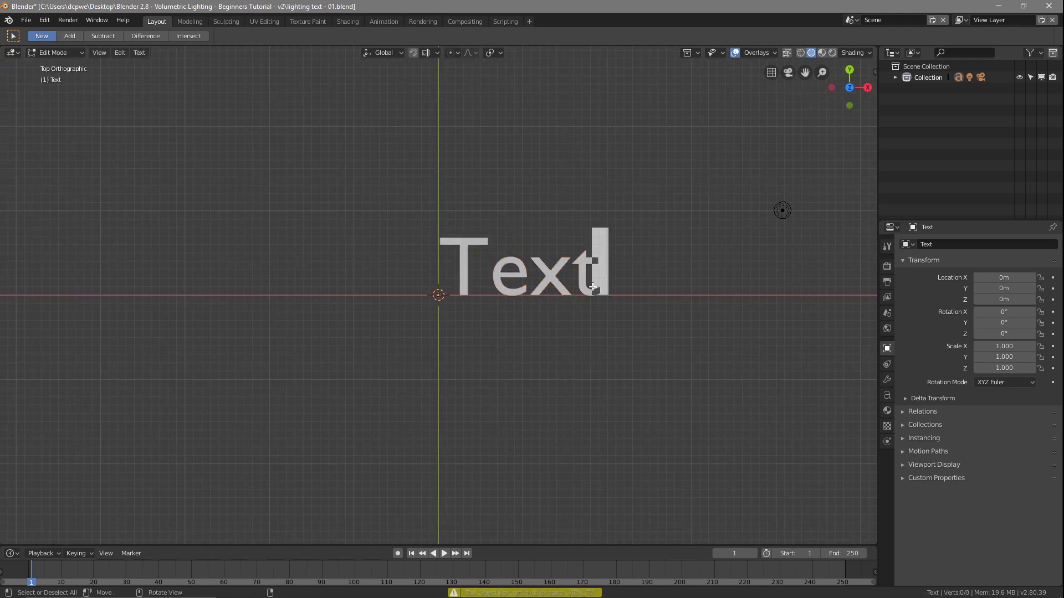
key("BackSpace")
key("BackSpace")
key("BackSpace")
key("BackSpace")
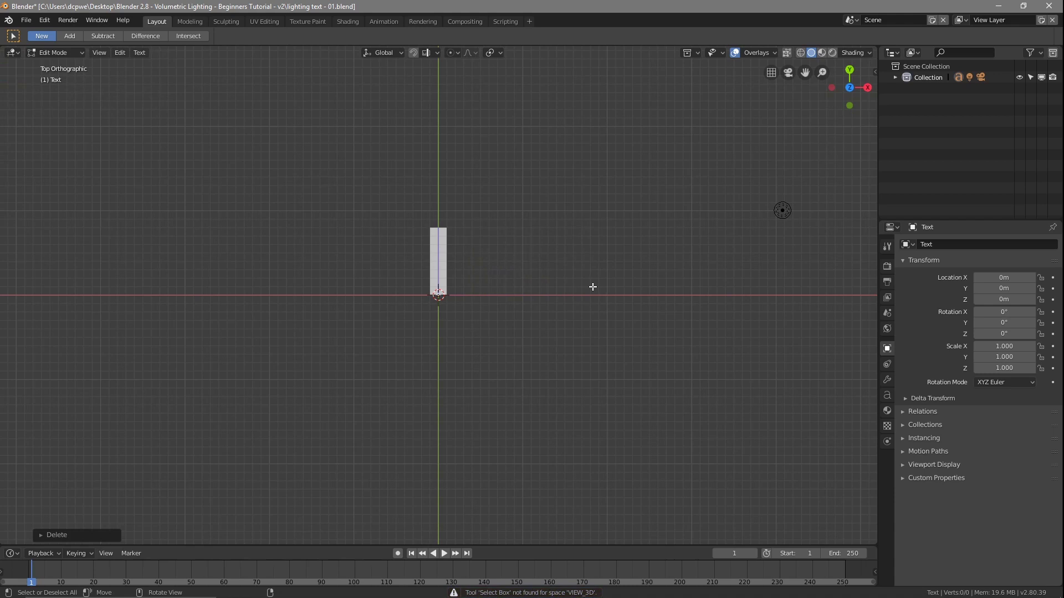
type("LIGHTING")
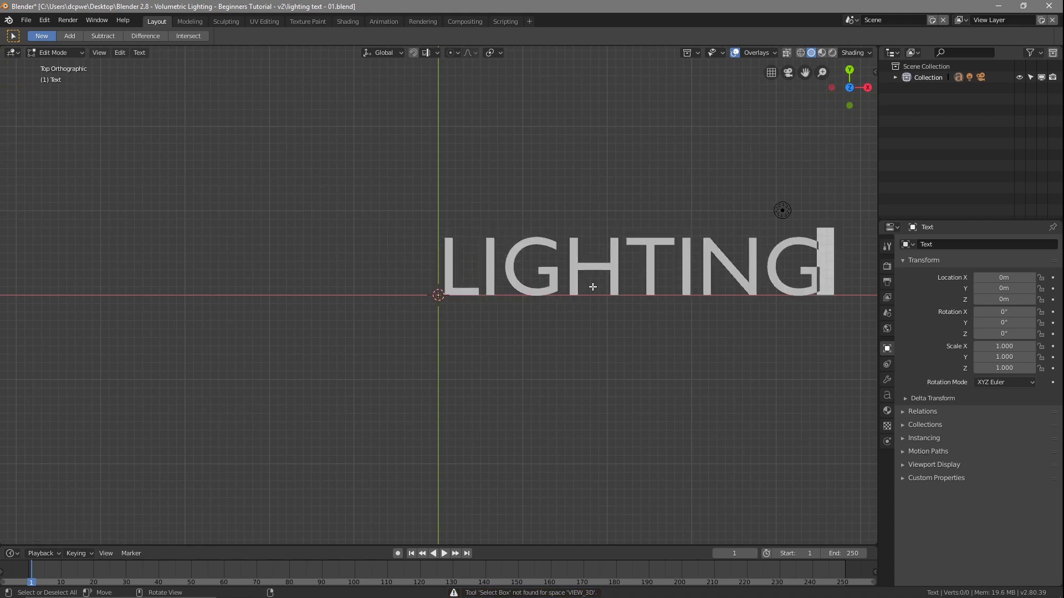
type("!")
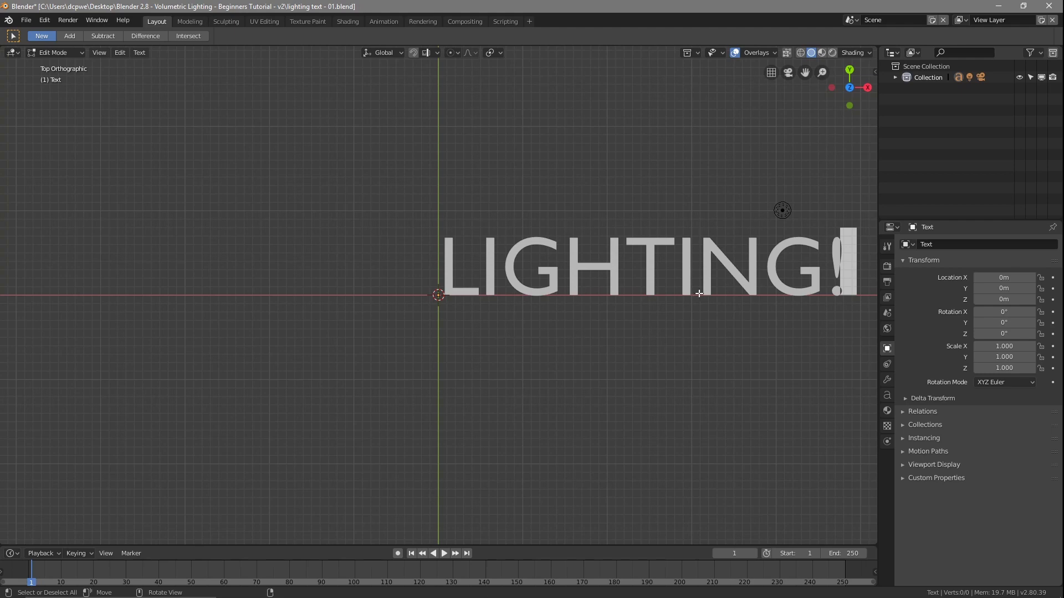
key("Tab")
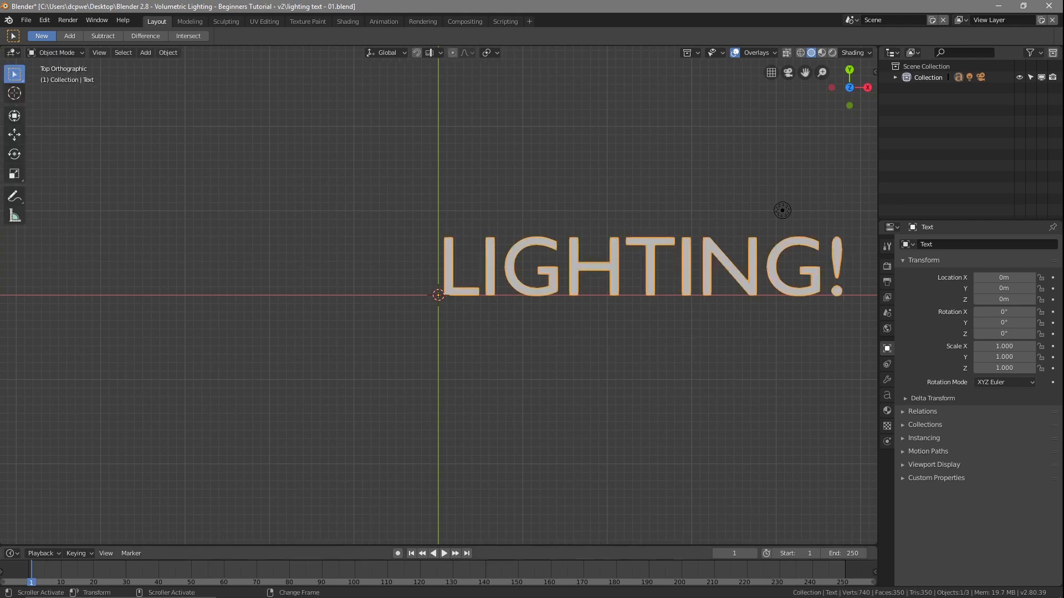
left_click(746, 587)
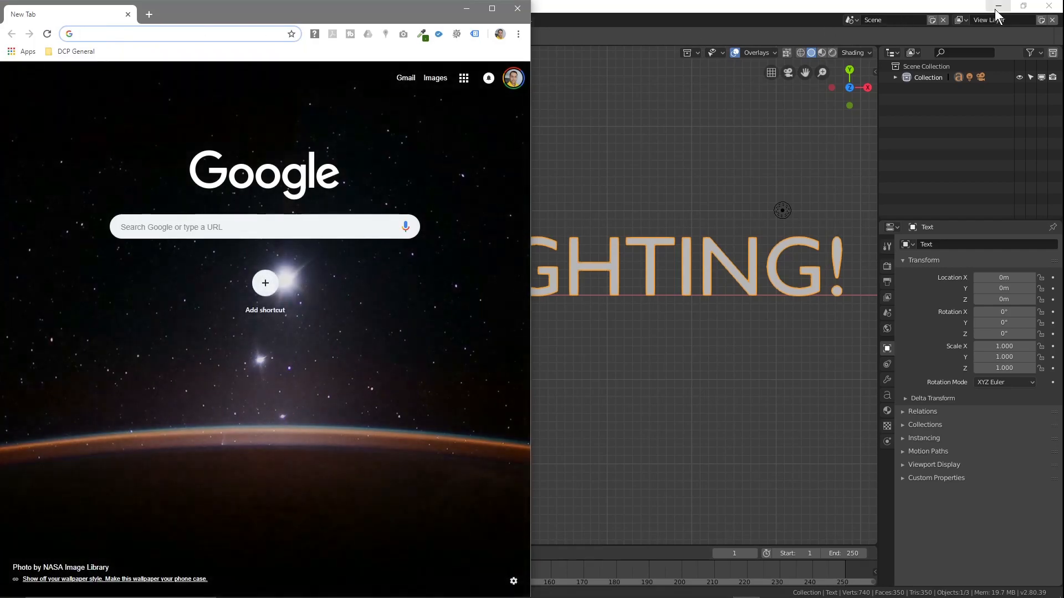
left_click(998, 7)
double_click(1031, 33)
double_click(734, 220)
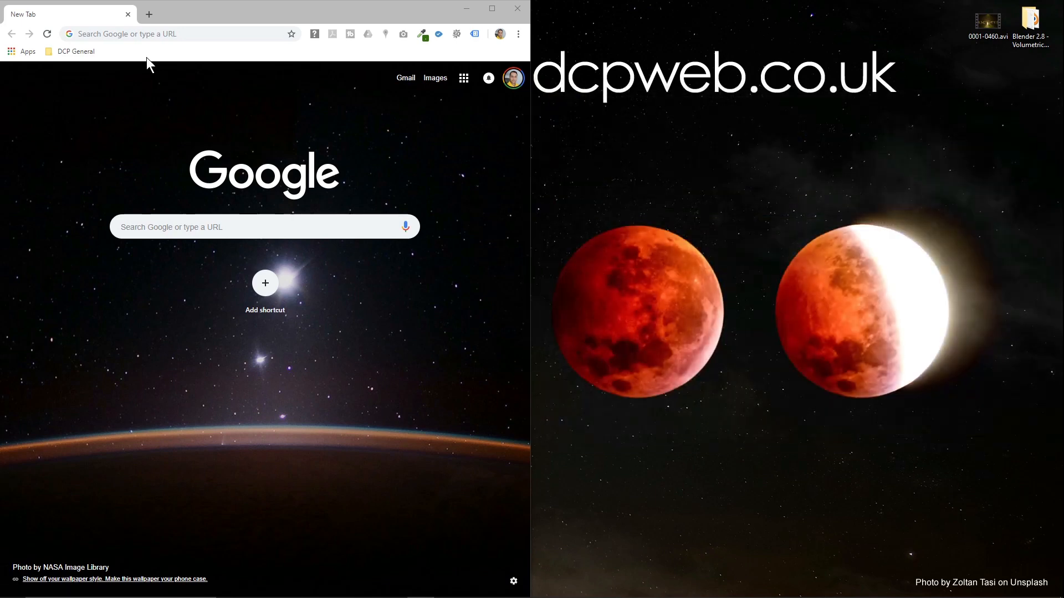
type("https://www.1001fonts.com/post-no-bills-colombo-font-family.html")
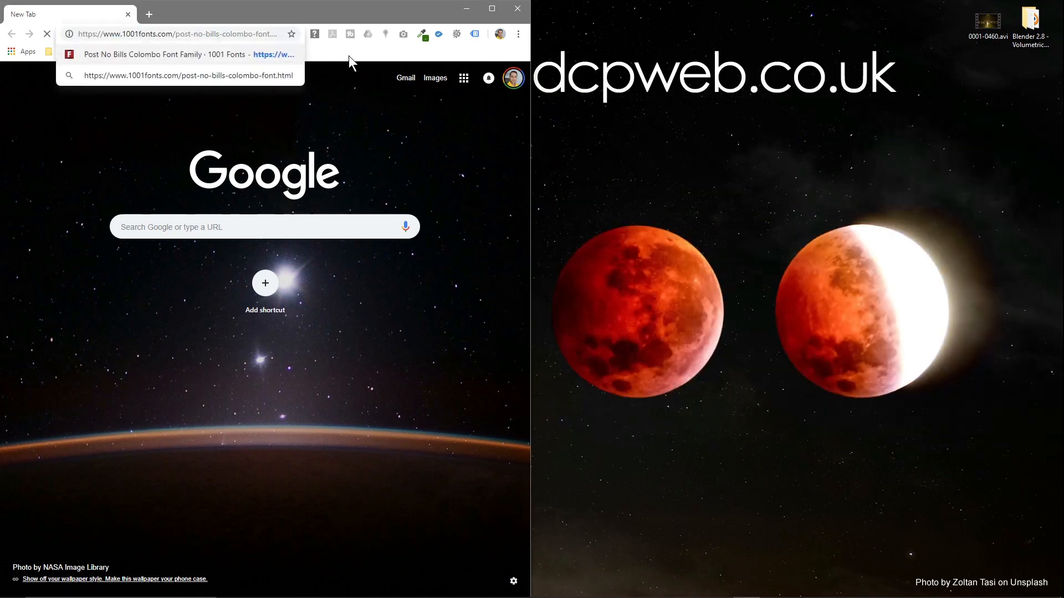
key("Return")
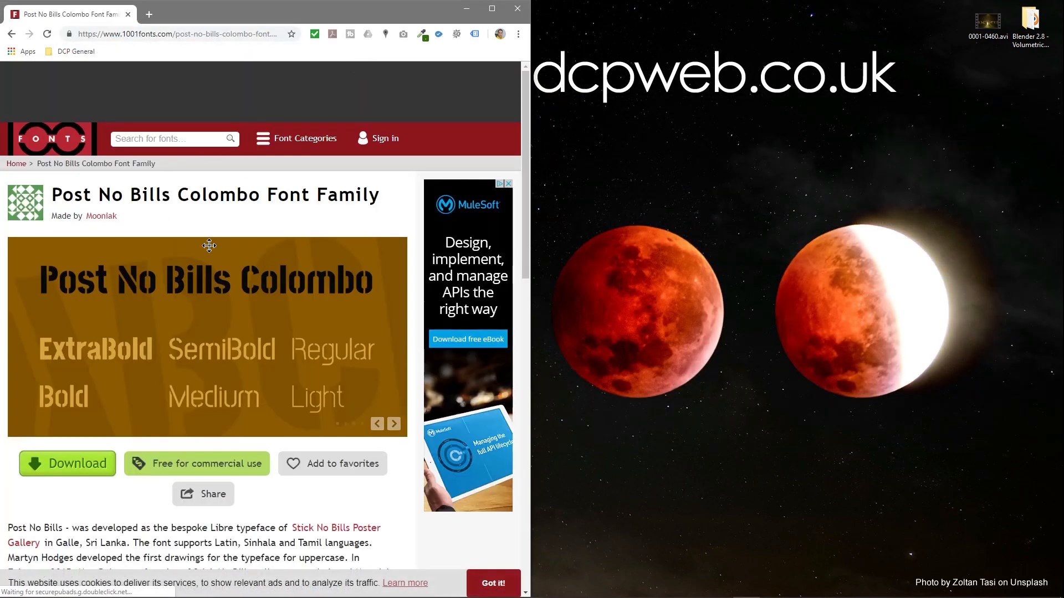
Step: Download the Post No Bills Colombo font family from its page
scroll(210, 240, "down", 2)
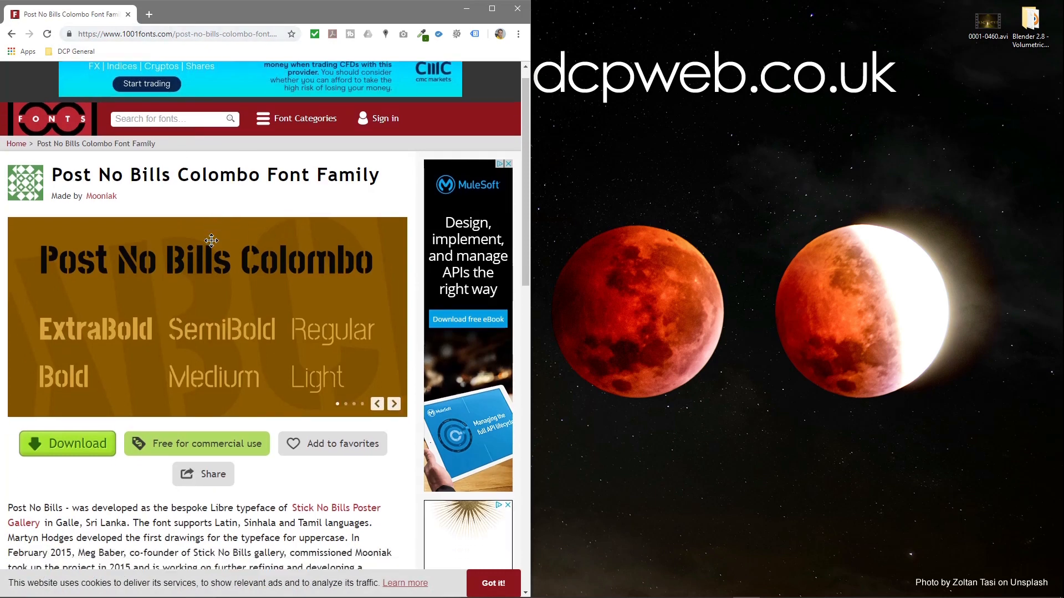
scroll(214, 240, "up", 2)
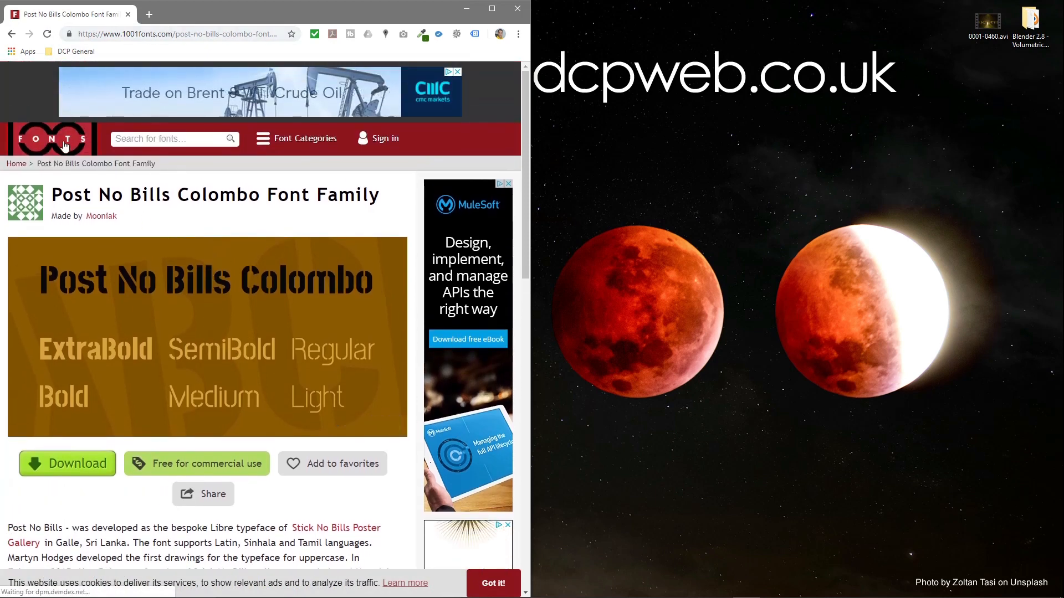
left_click(59, 478)
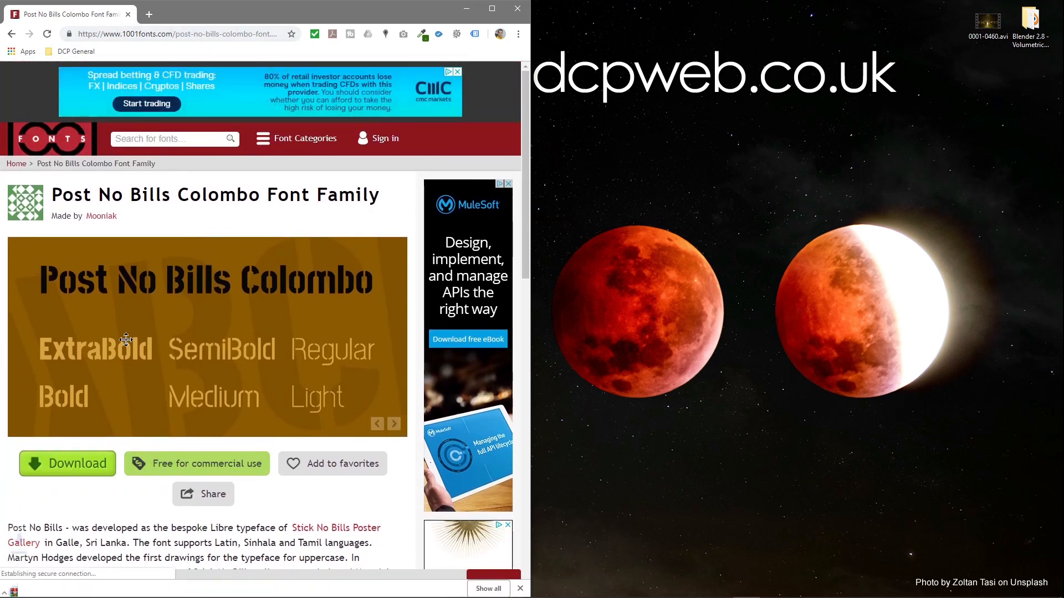
Step: Put the downloaded font zip into the Volumetric Lighting v2 tutorial folder and extract it there into its own subfolder
double_click(1027, 44)
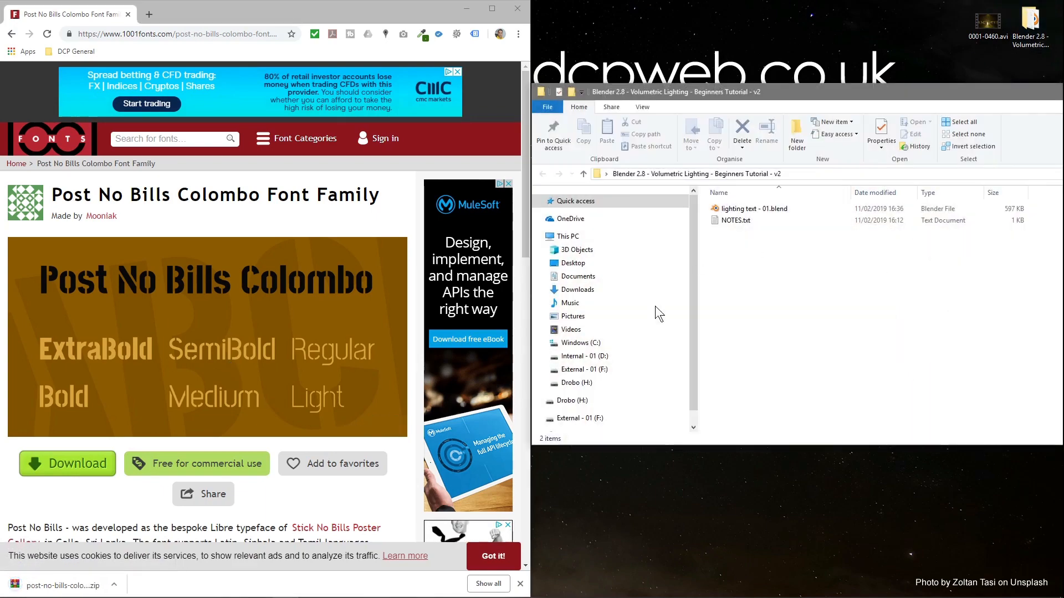
left_click_drag(656, 375, 774, 280)
left_click(760, 236)
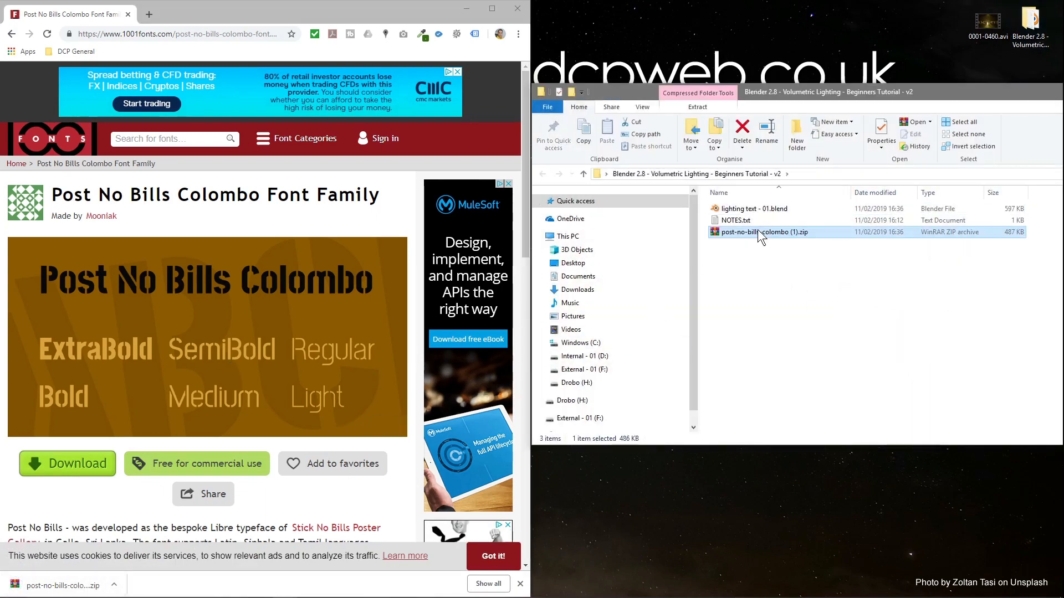
right_click(759, 236)
left_click(789, 287)
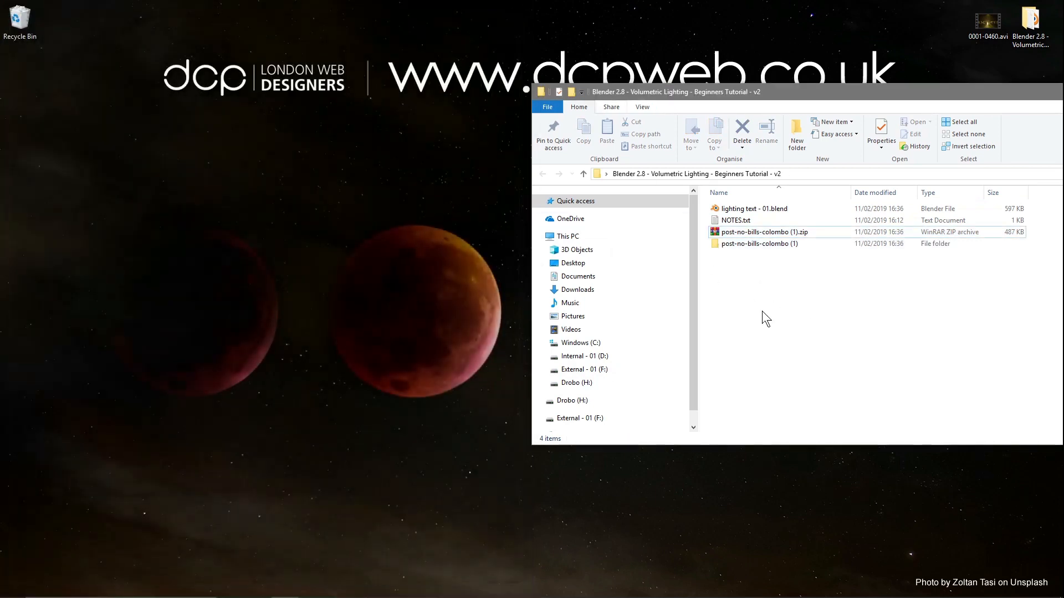
Step: Delete the font zip archive from the project folder and rename the extracted folder to "Font"
left_click(757, 235)
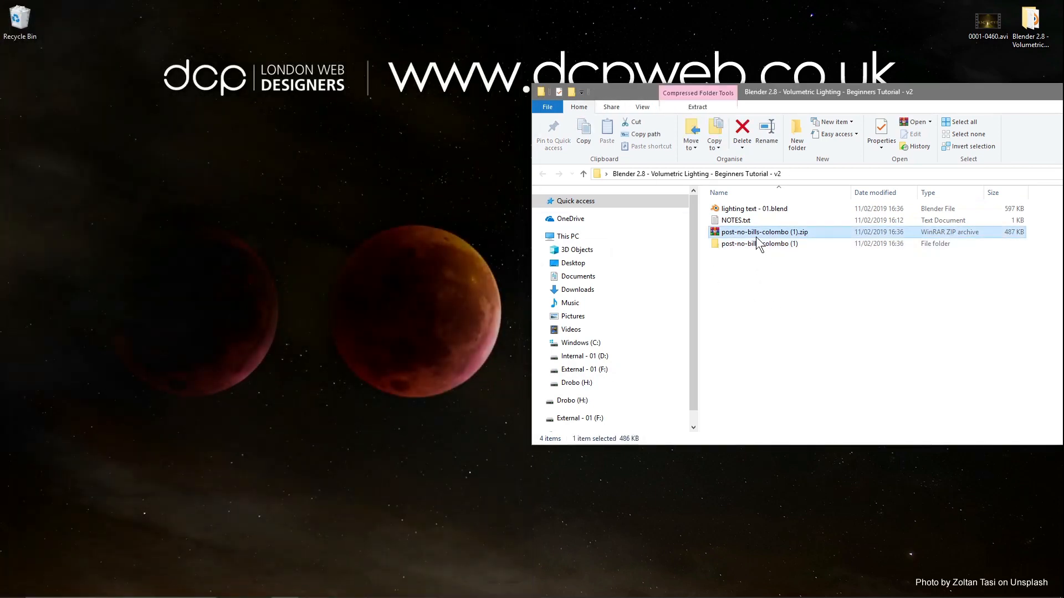
key("Delete")
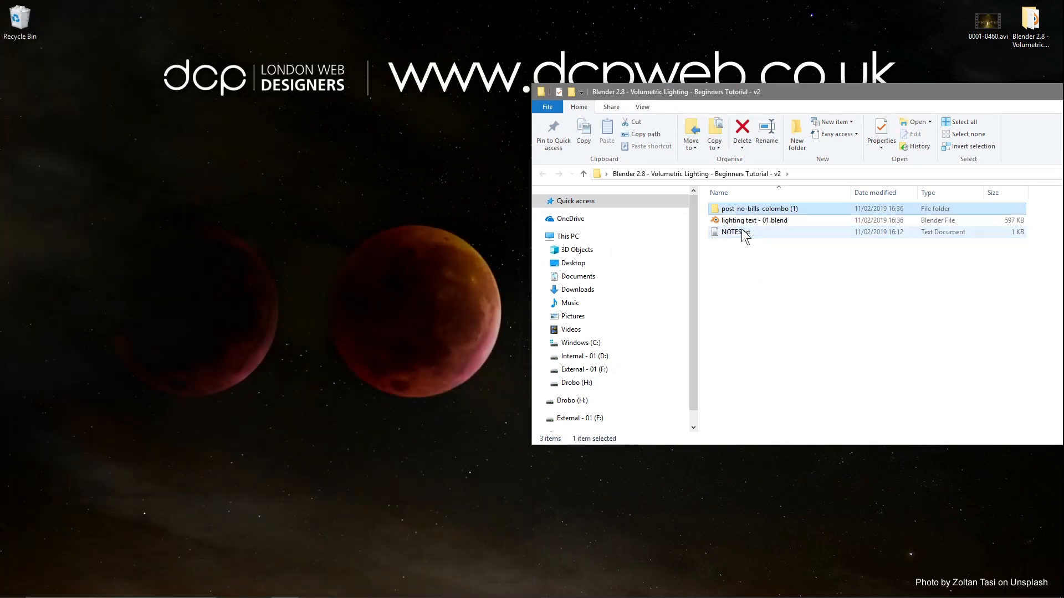
key("F2")
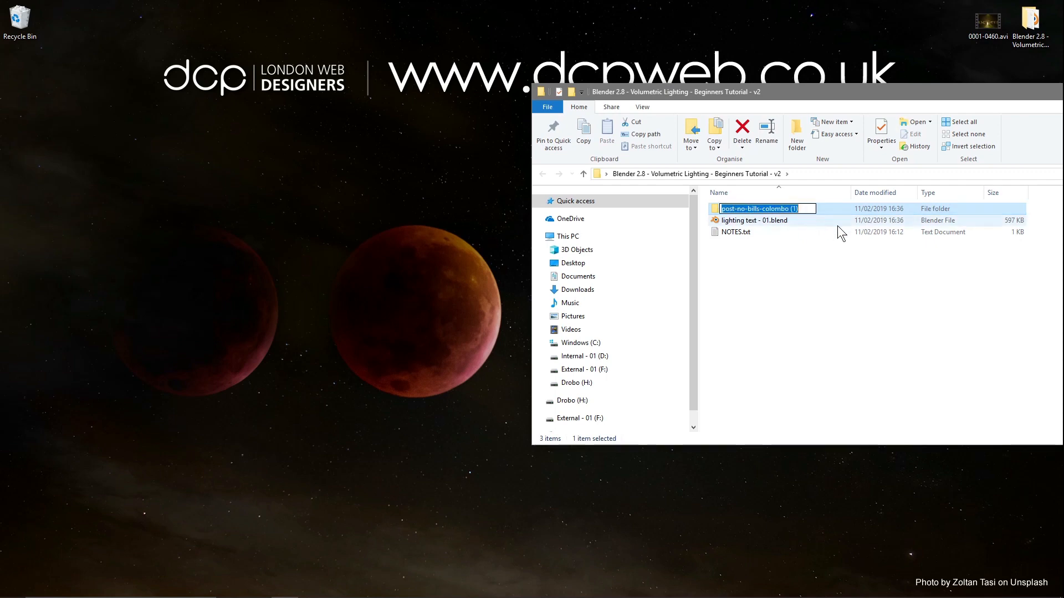
type("font")
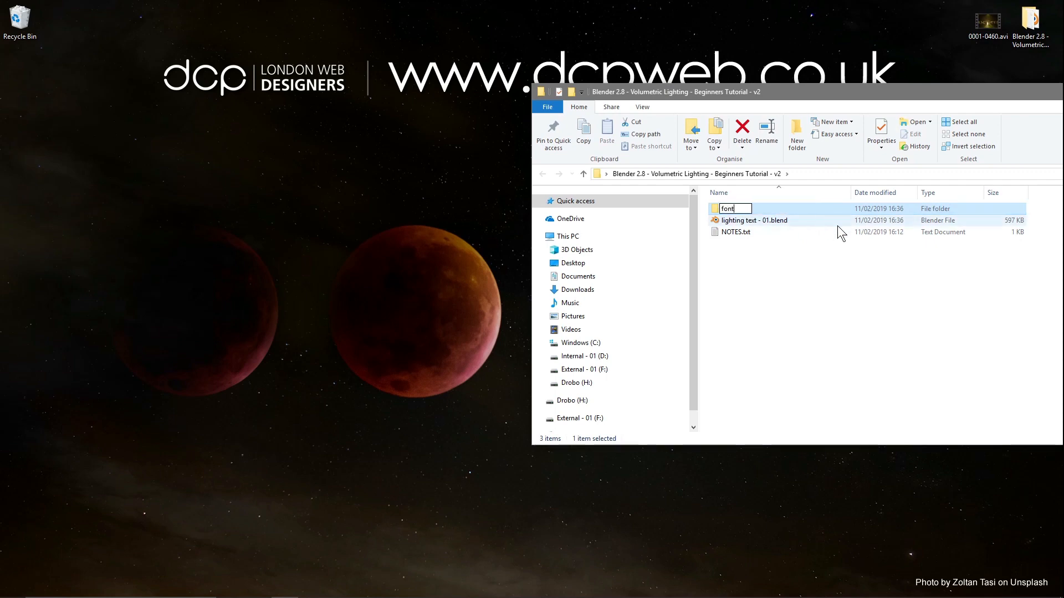
key("Return")
key("F2")
key("Delete")
type("Font")
key("Return")
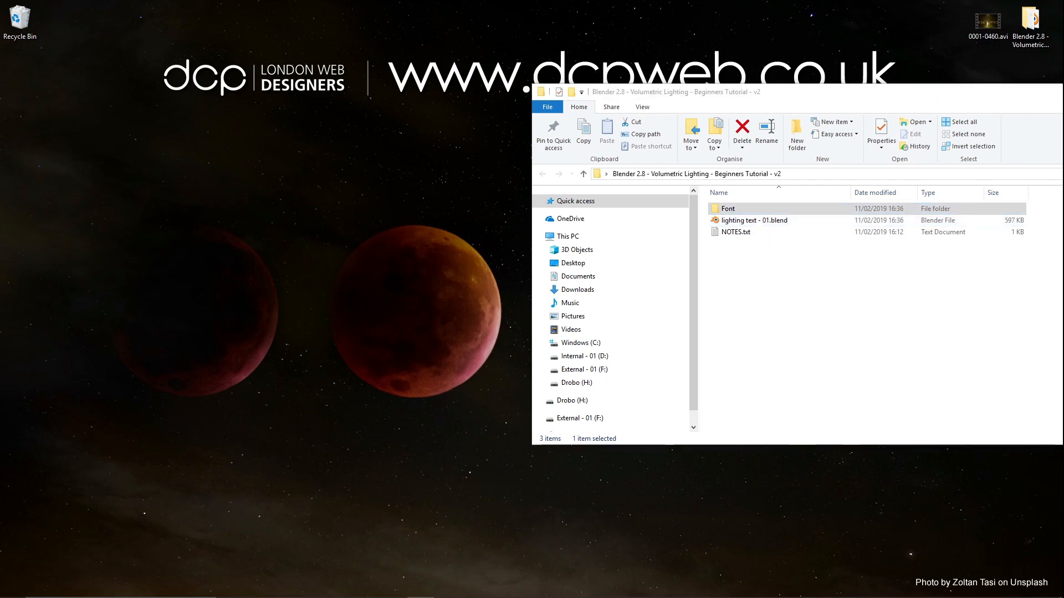
Step: Switch back to Blender and load postnobillscolombo-extrabold.ttf from the Font folder as the text object's regular font
left_click(477, 588)
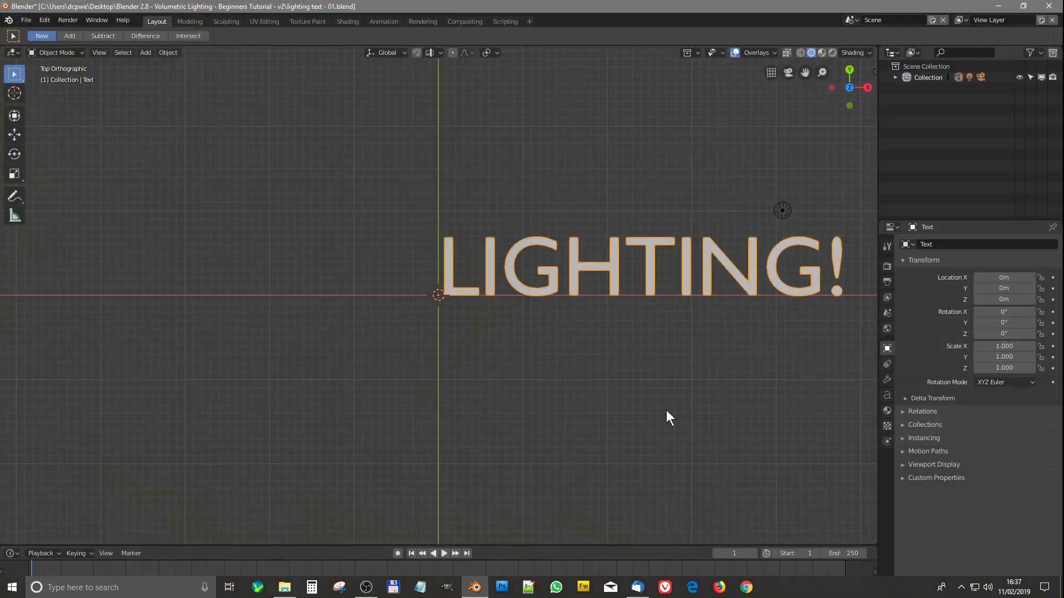
left_click(886, 395)
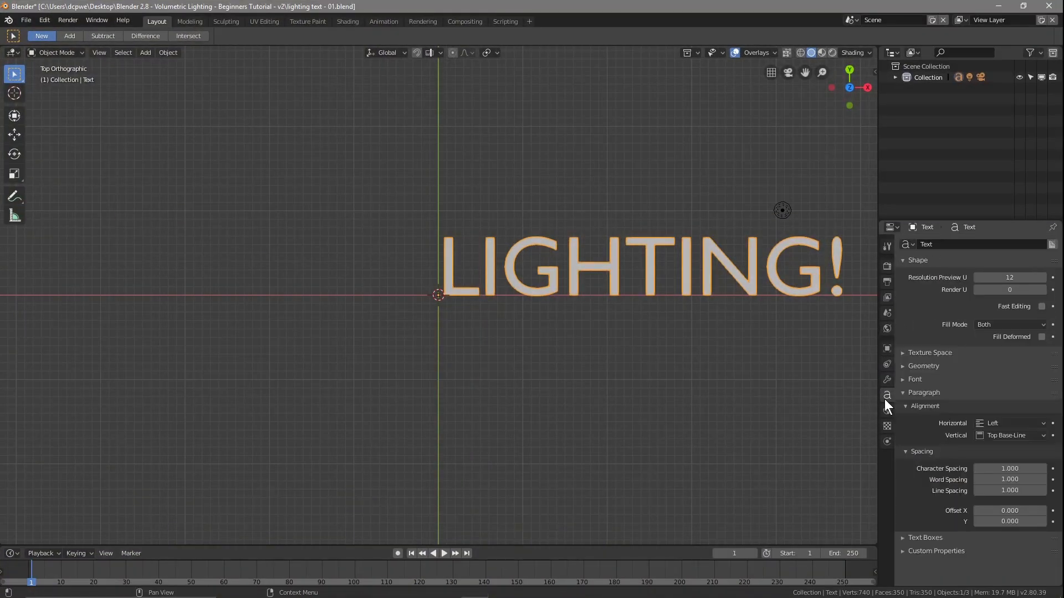
left_click(913, 380)
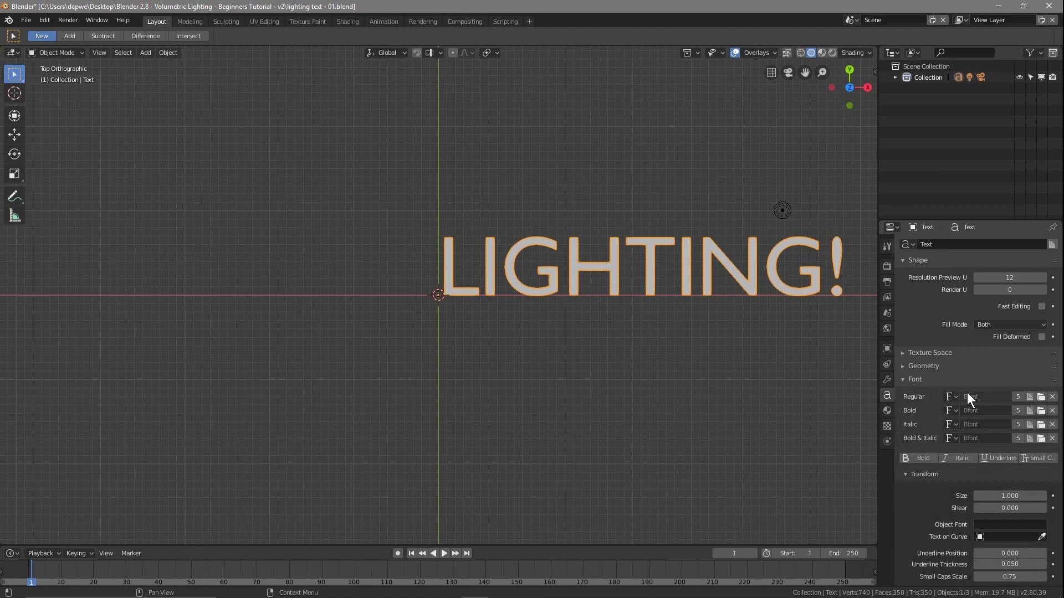
left_click(1042, 397)
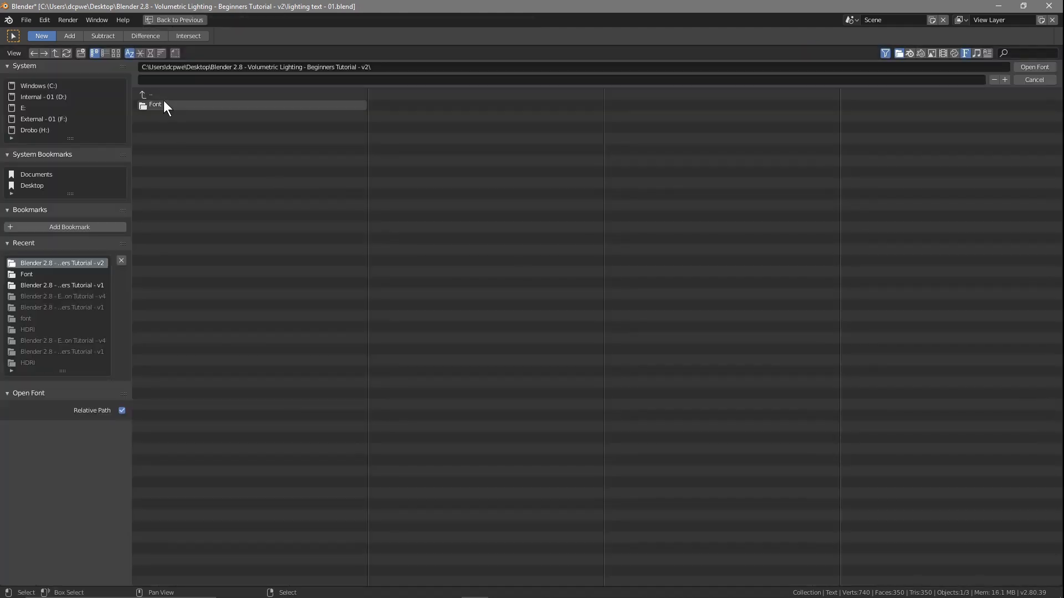
left_click(203, 160)
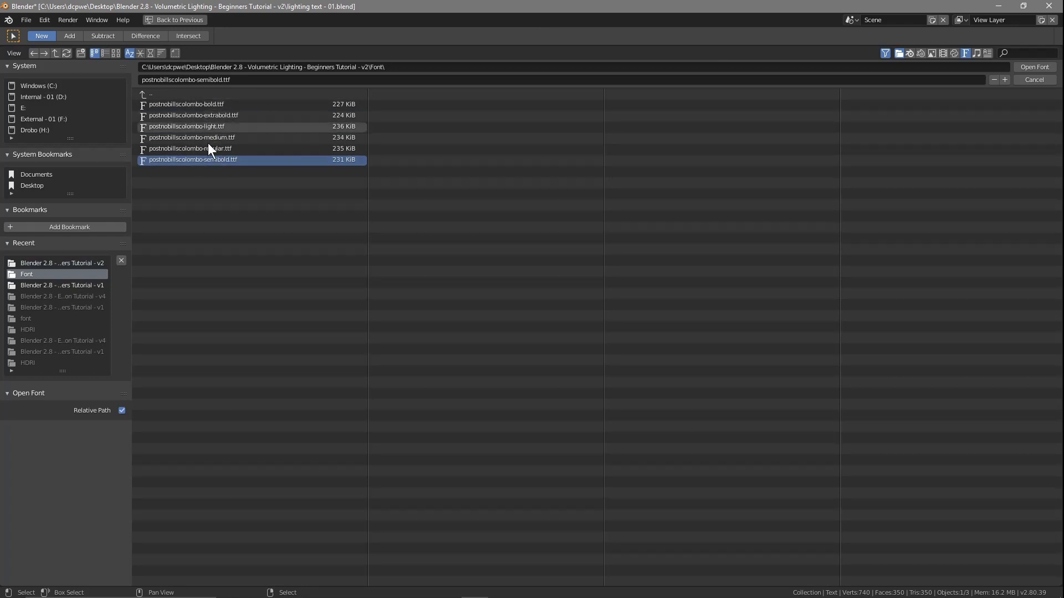
left_click(208, 105)
left_click(225, 116)
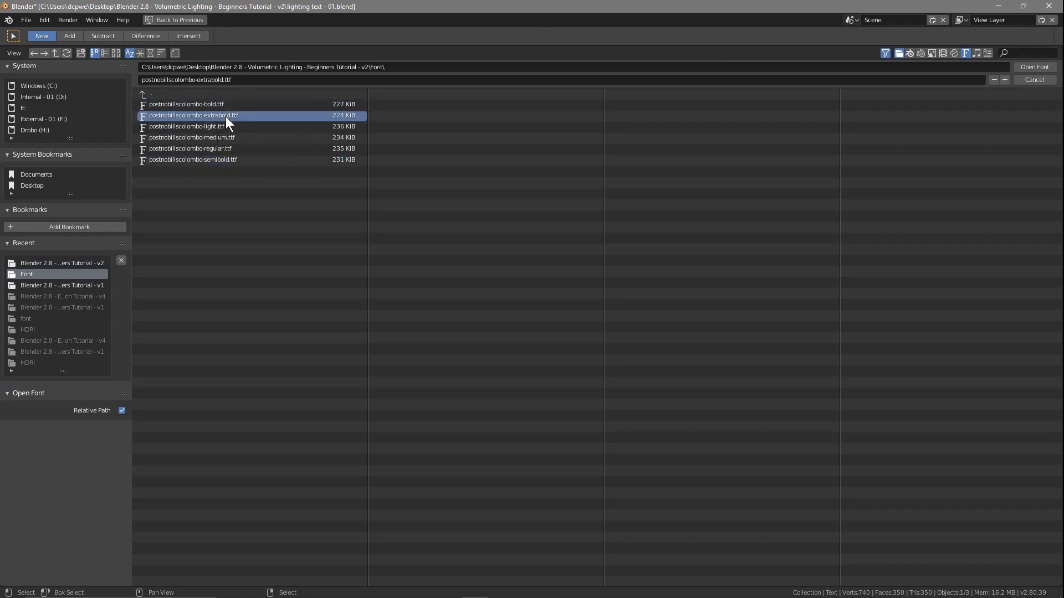
left_click(1035, 67)
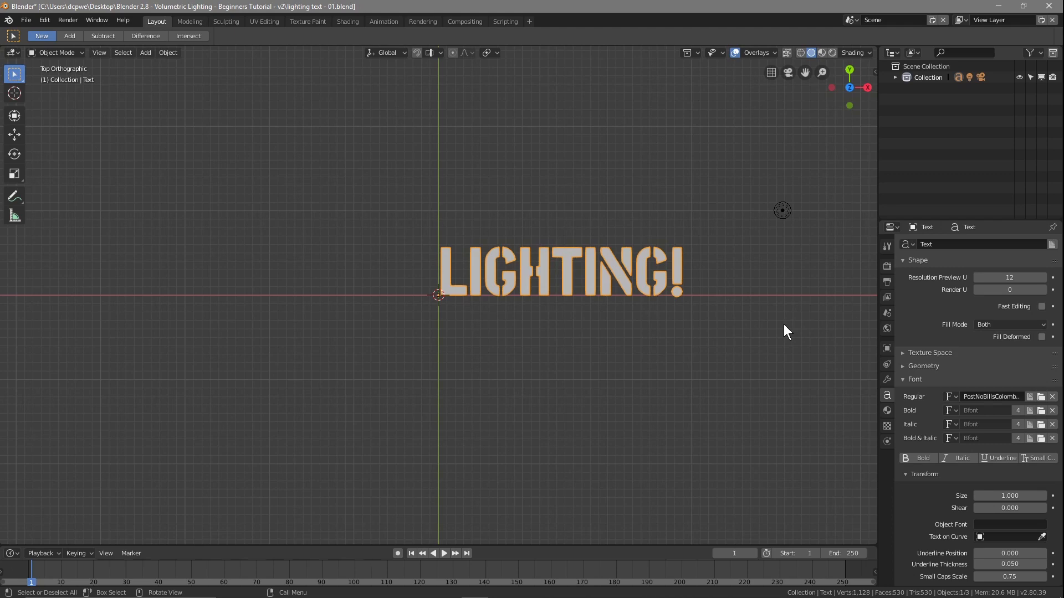
Step: Set the LIGHTING! text's character spacing to 1.1 and its font size to 2.4
scroll(937, 446, "down", 5)
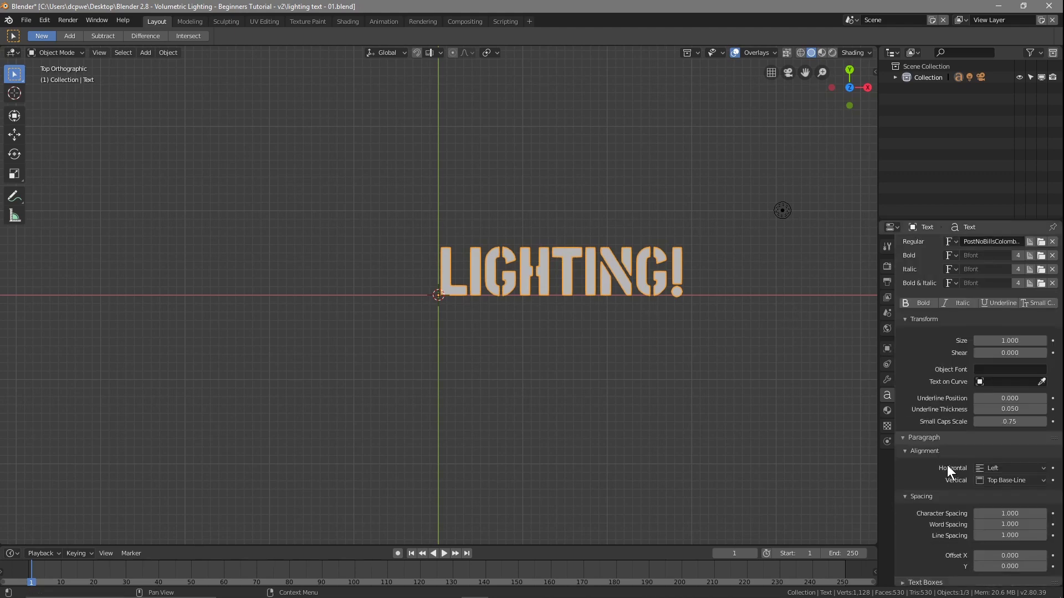
scroll(942, 476, "down", 1)
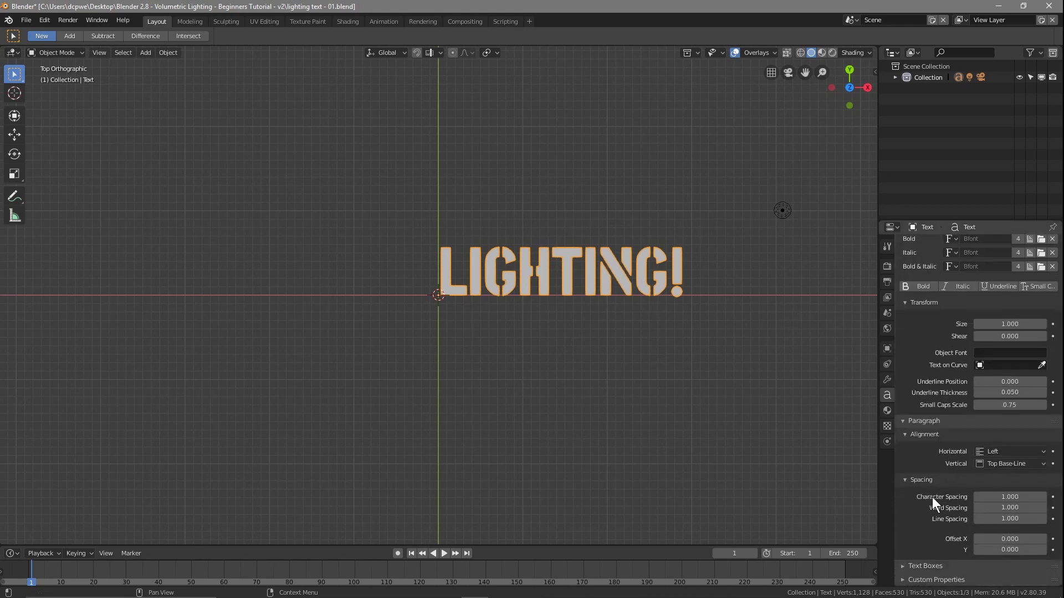
left_click(1044, 496)
scroll(1012, 430, "up", 5)
left_click(1008, 410)
type("2.4")
key("Return")
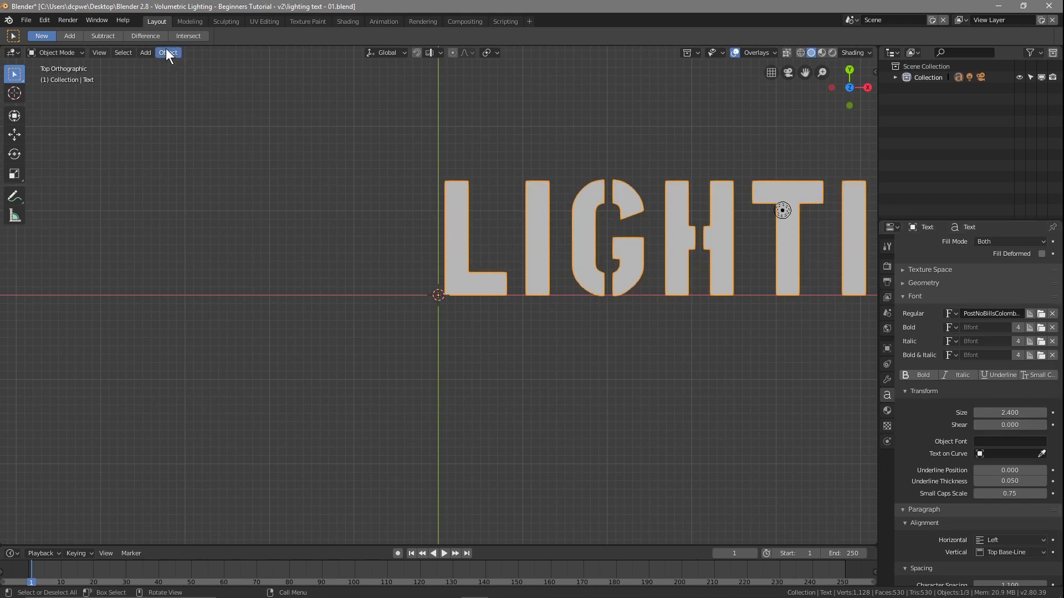
Step: Give the text geometry a 0.24 m extrusion and a bevel with 0.02 m depth and resolution 2
scroll(939, 350, "up", 4)
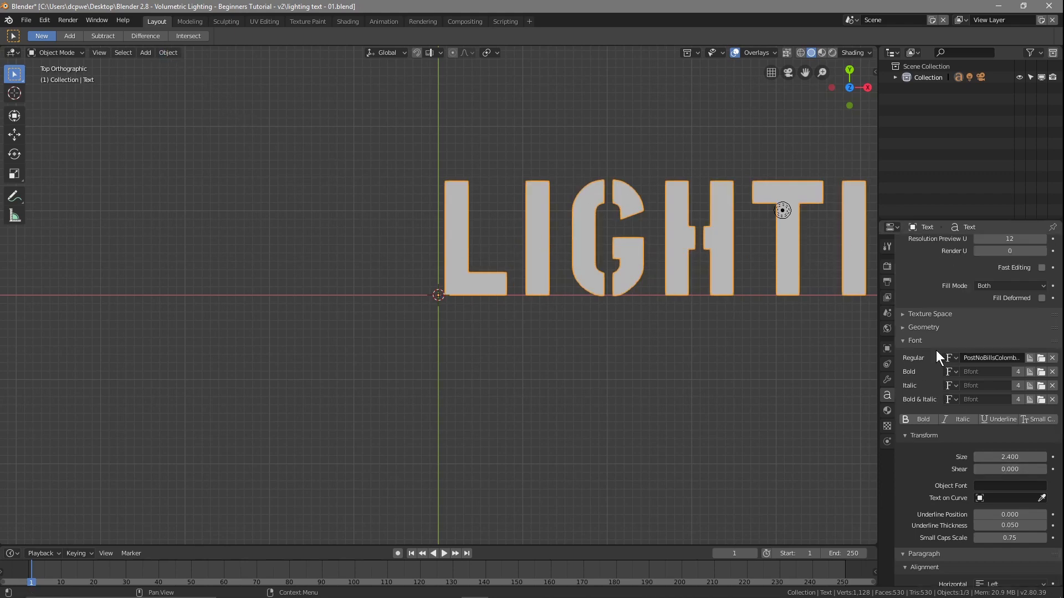
left_click(936, 350)
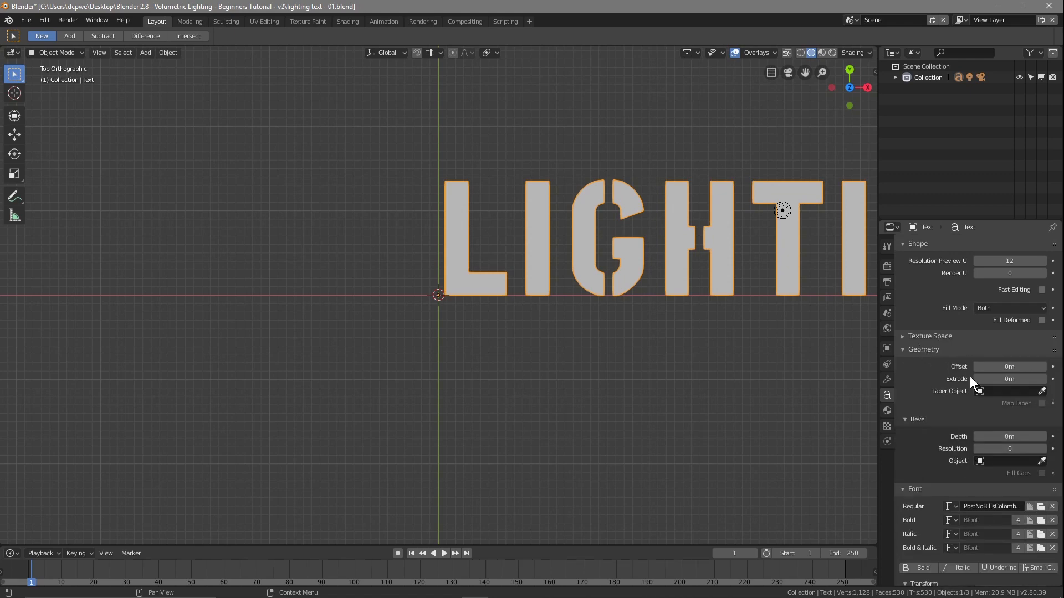
left_click(1001, 379)
type("0.24")
key("Return")
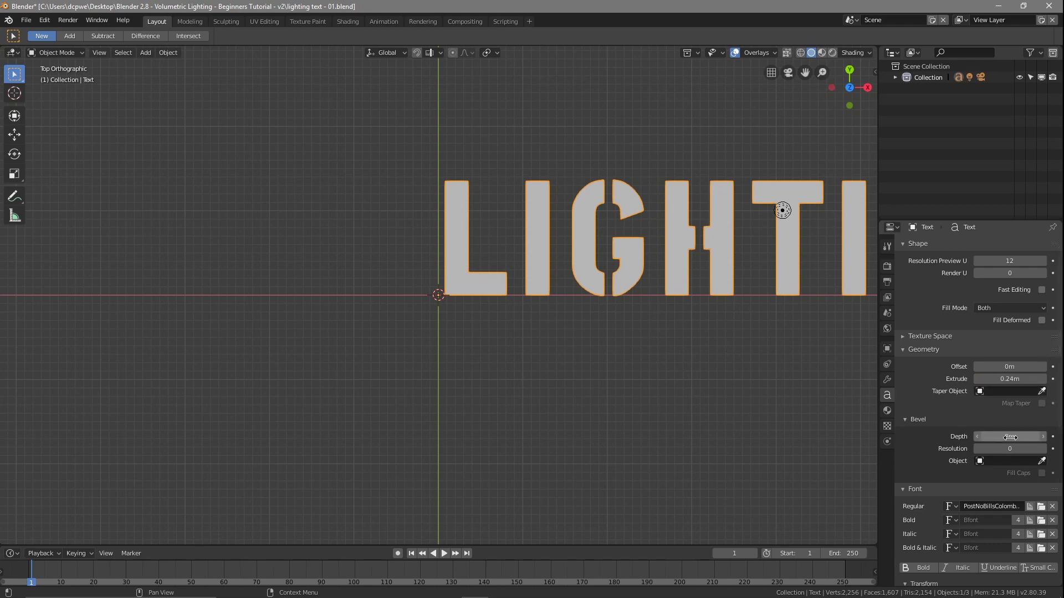
left_click(1043, 437)
left_click(1043, 436)
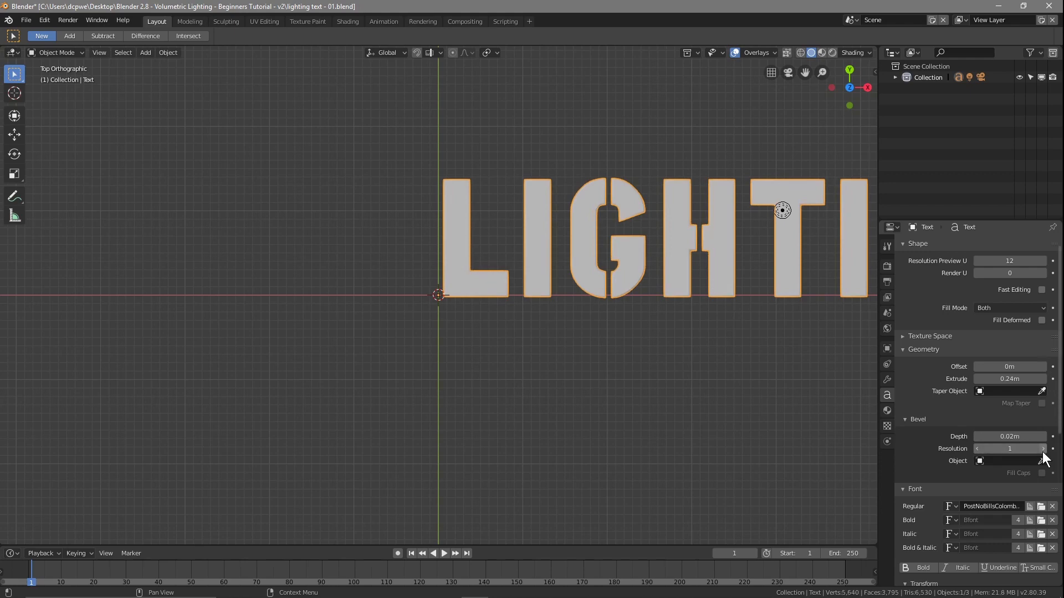
left_click(1043, 450)
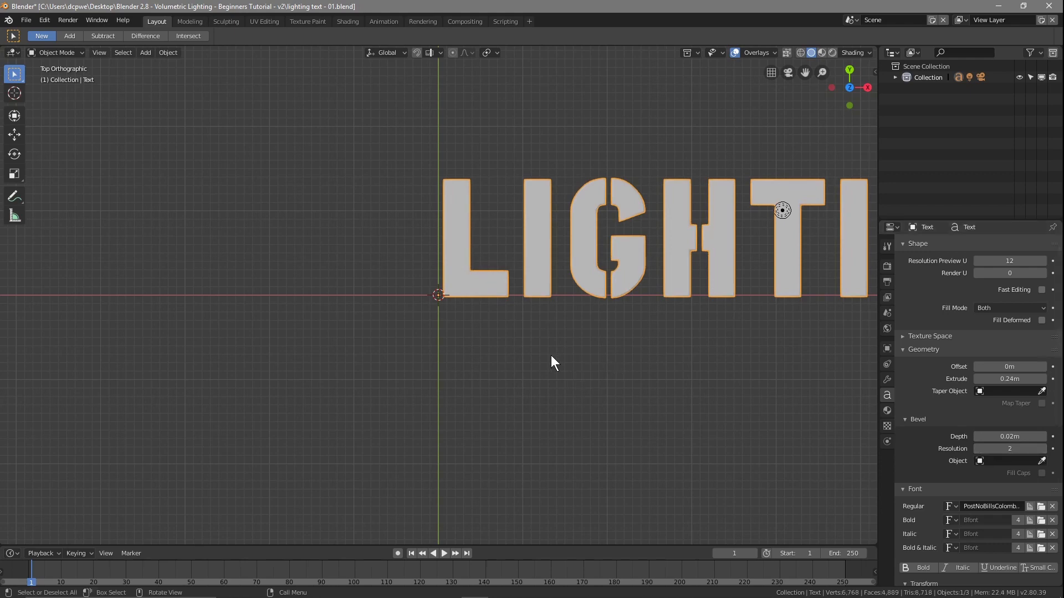
Step: Centre the text on the scene's world centre by setting its geometry to origin
left_click(168, 53)
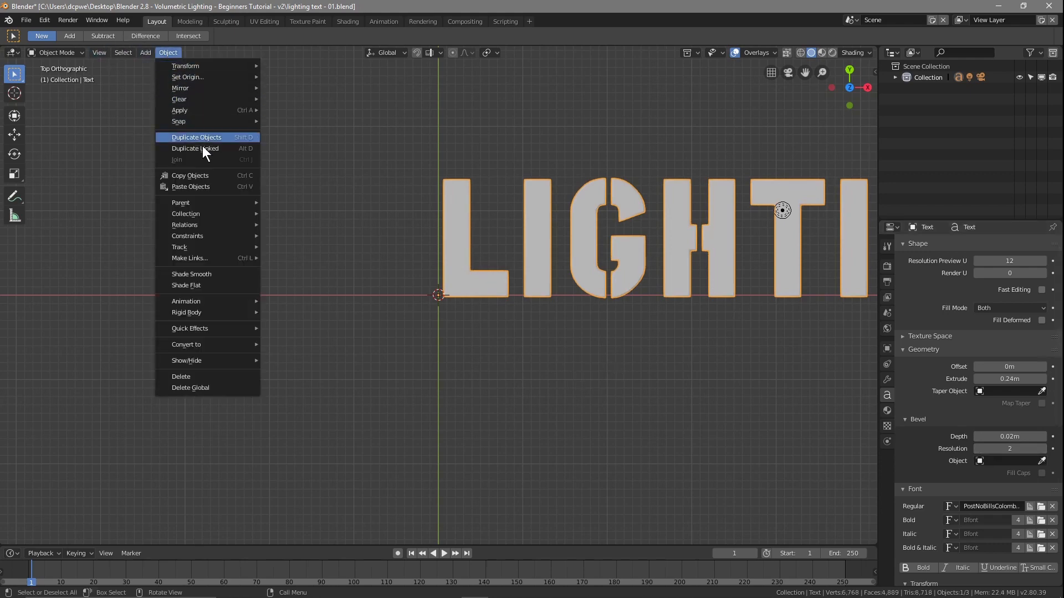
mouse_move(198, 76)
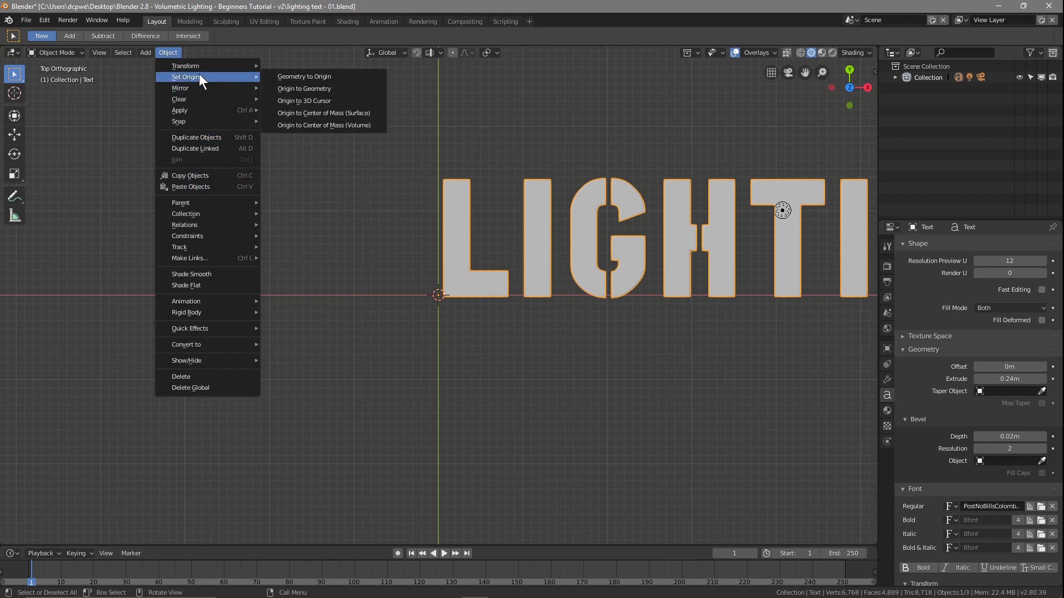
left_click(287, 74)
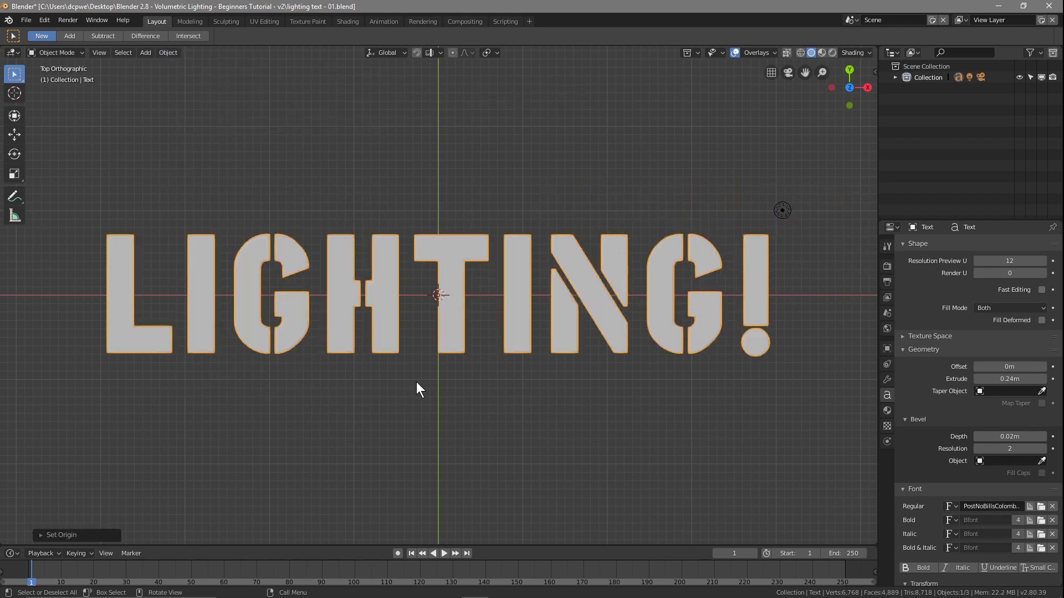
Step: Rotate the text object 90 degrees about the global X axis to stand it upright
middle_click_drag(431, 435, 434, 337)
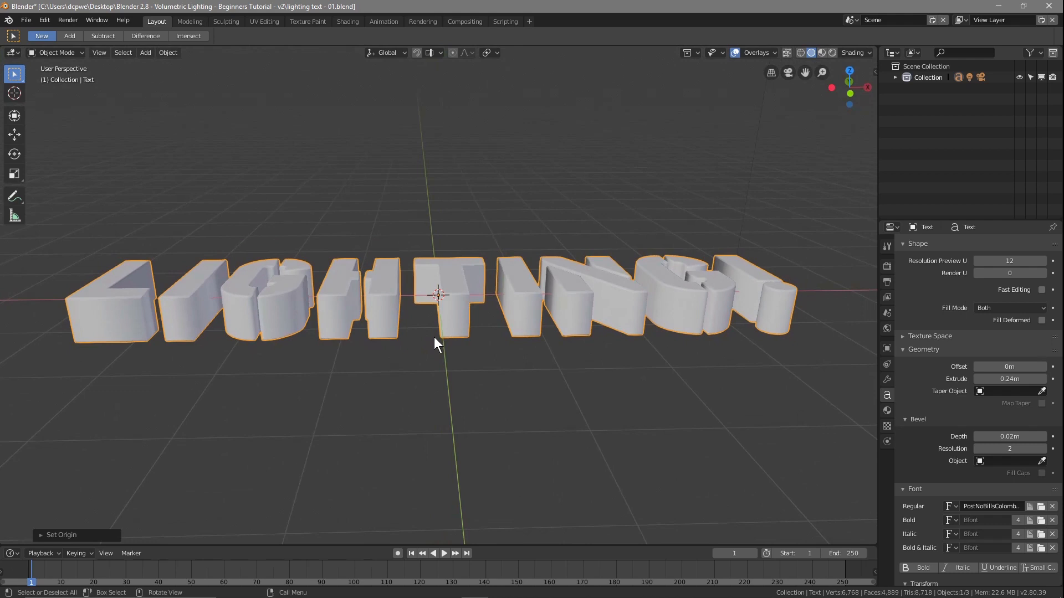
scroll(433, 337, "down", 4)
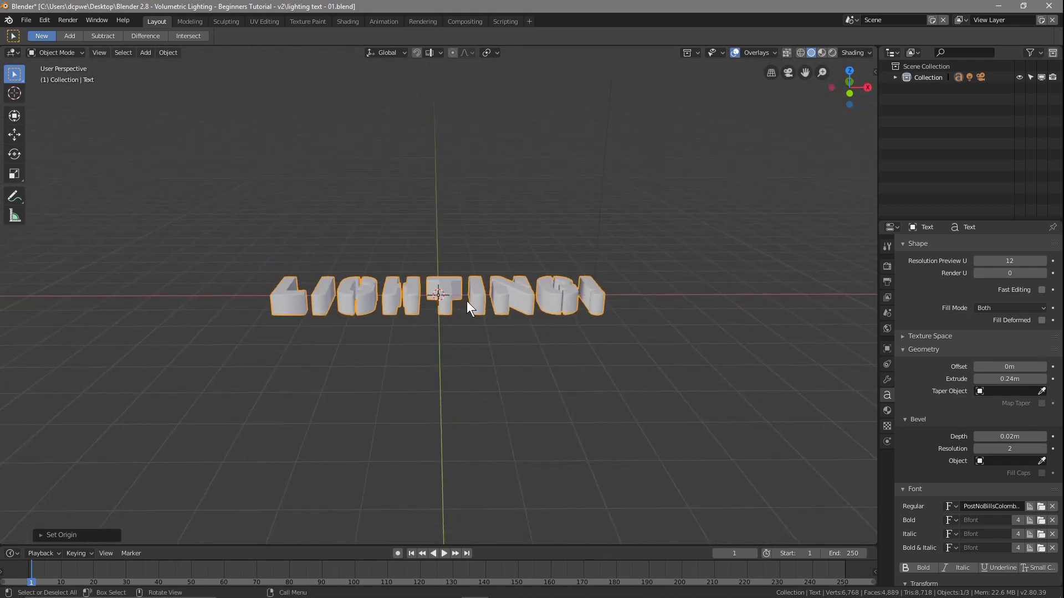
left_click(894, 78)
left_click(931, 111)
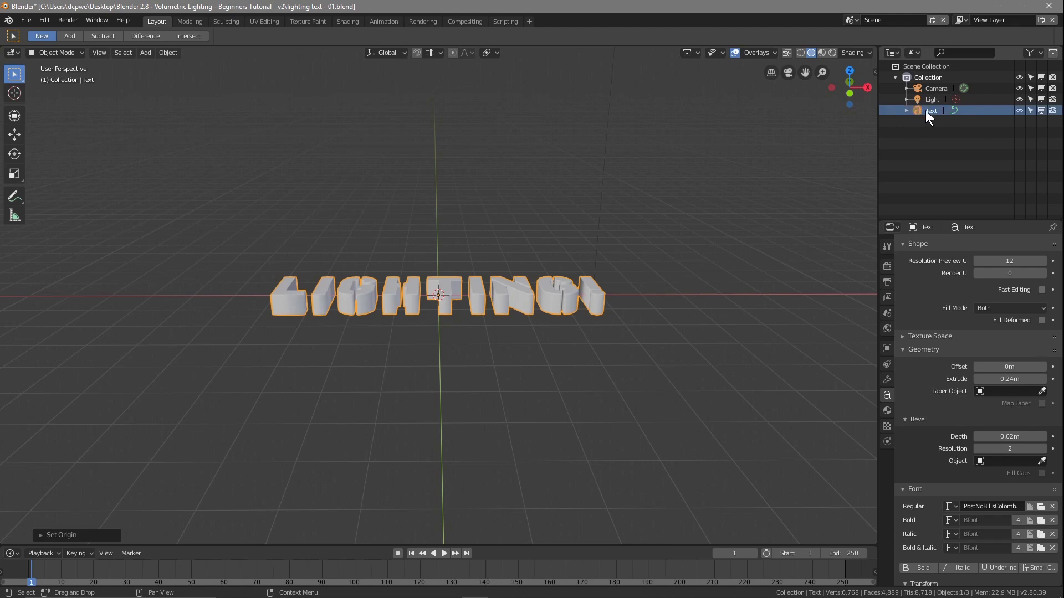
key("r")
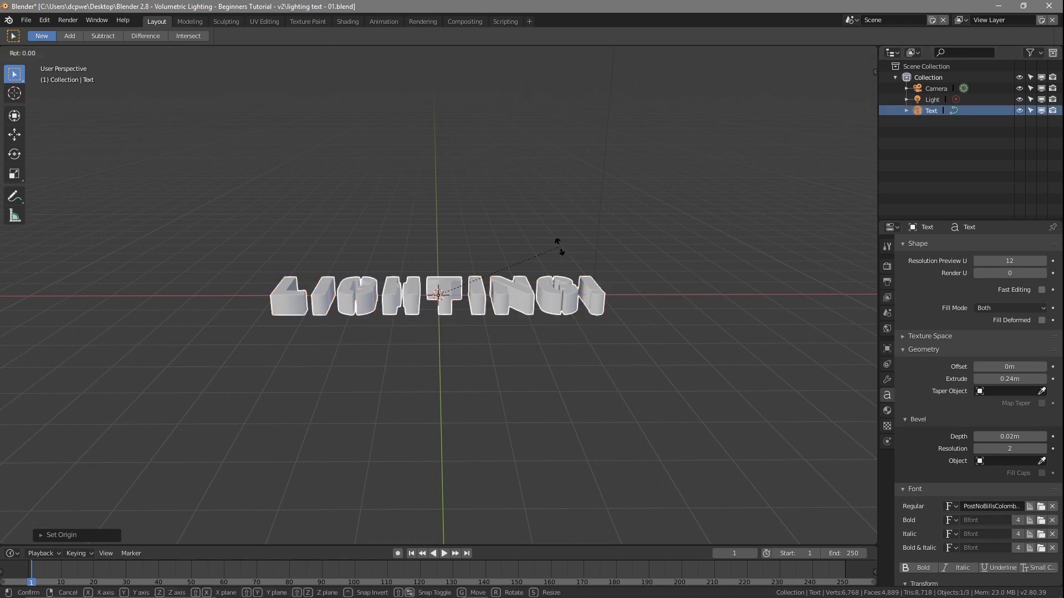
key("x")
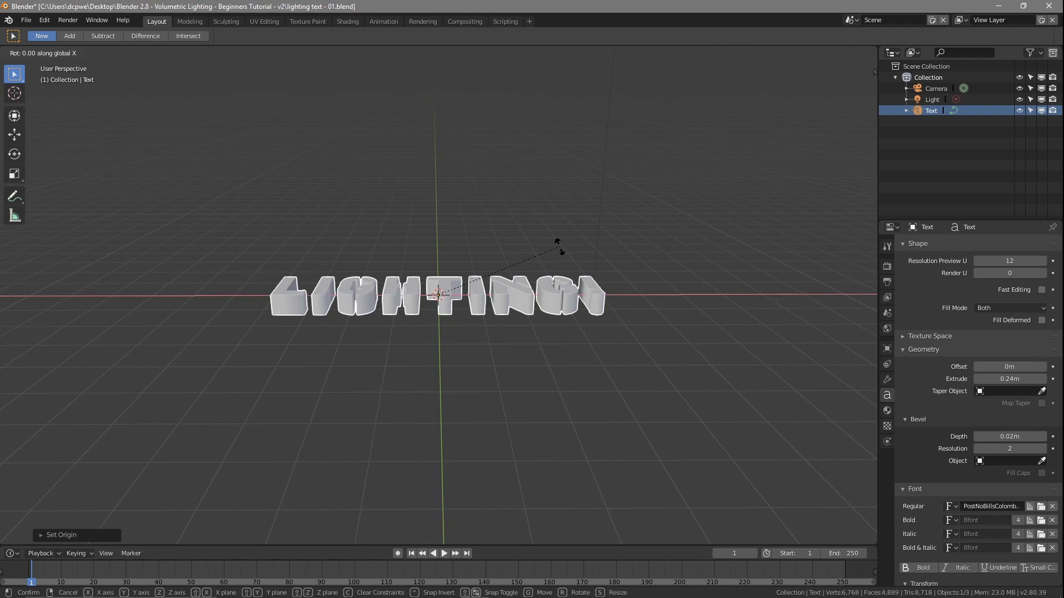
type("90")
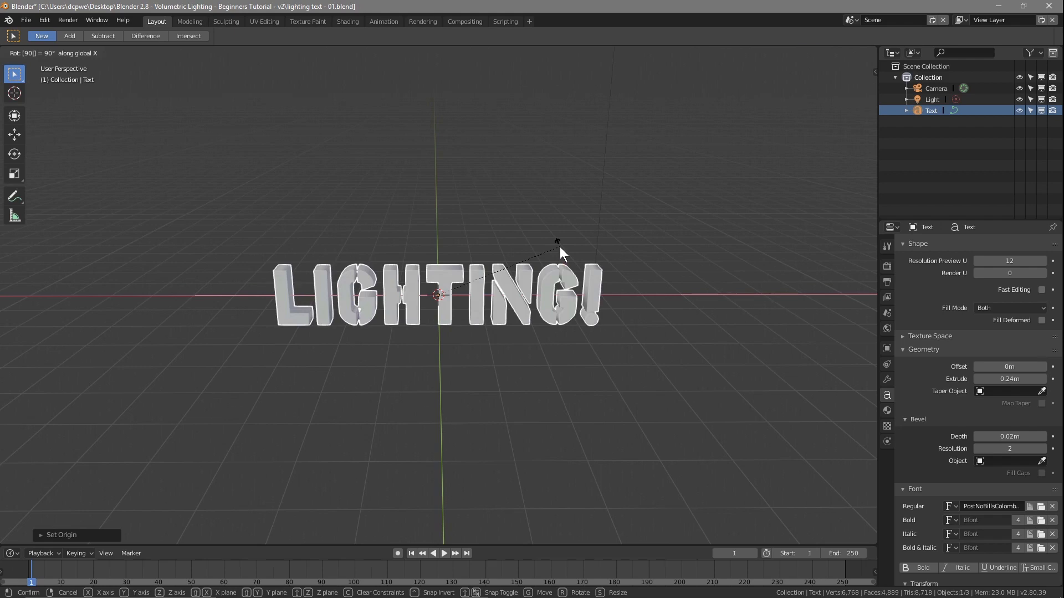
key("Return")
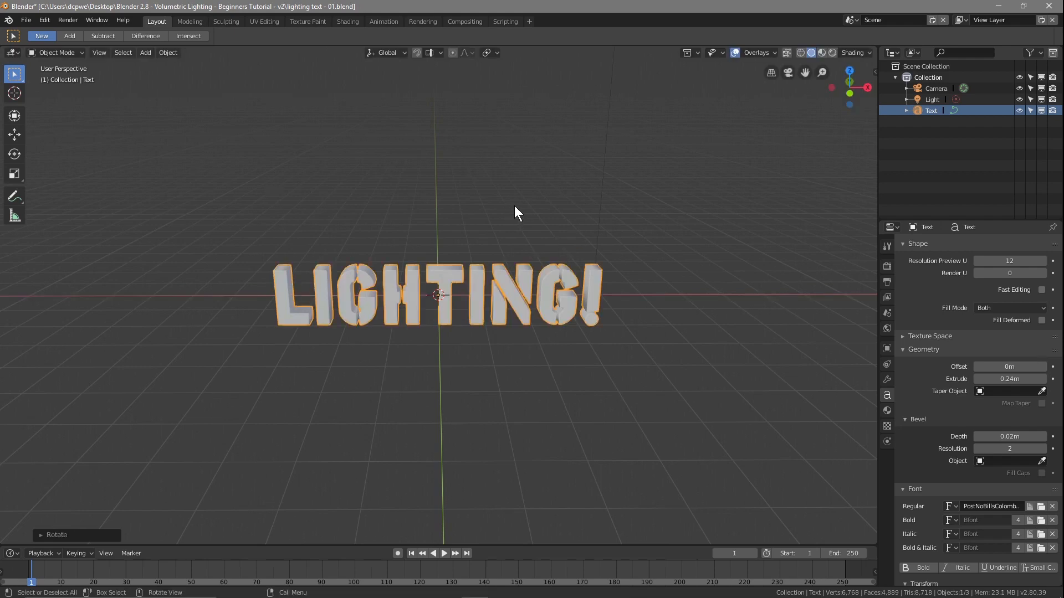
Step: In the right orthographic view, move the text up along Z until its base sits just above the ground line
key("KP_3")
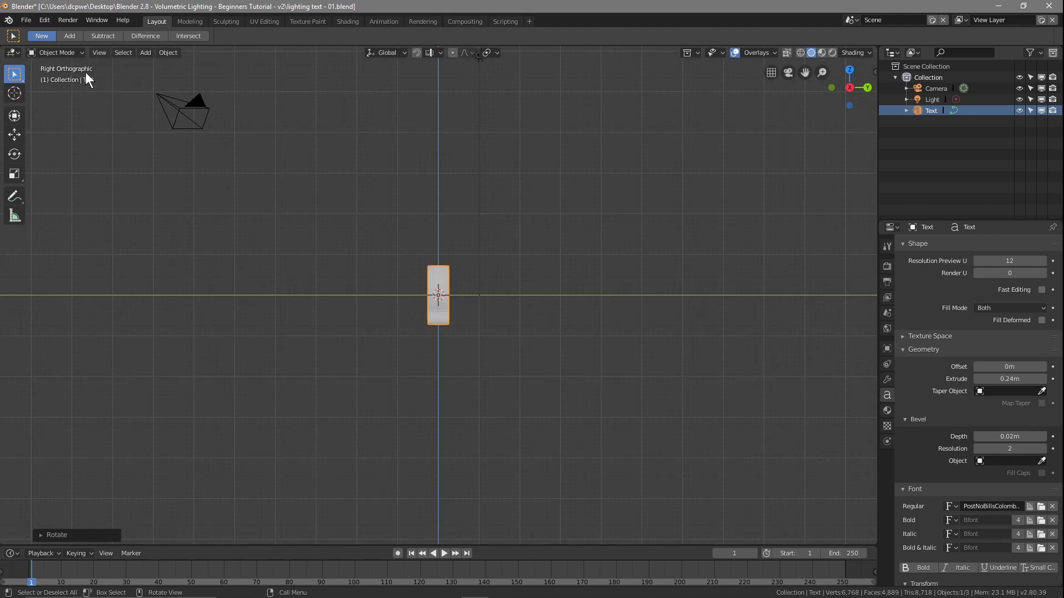
left_click(14, 135)
scroll(423, 300, "up", 6)
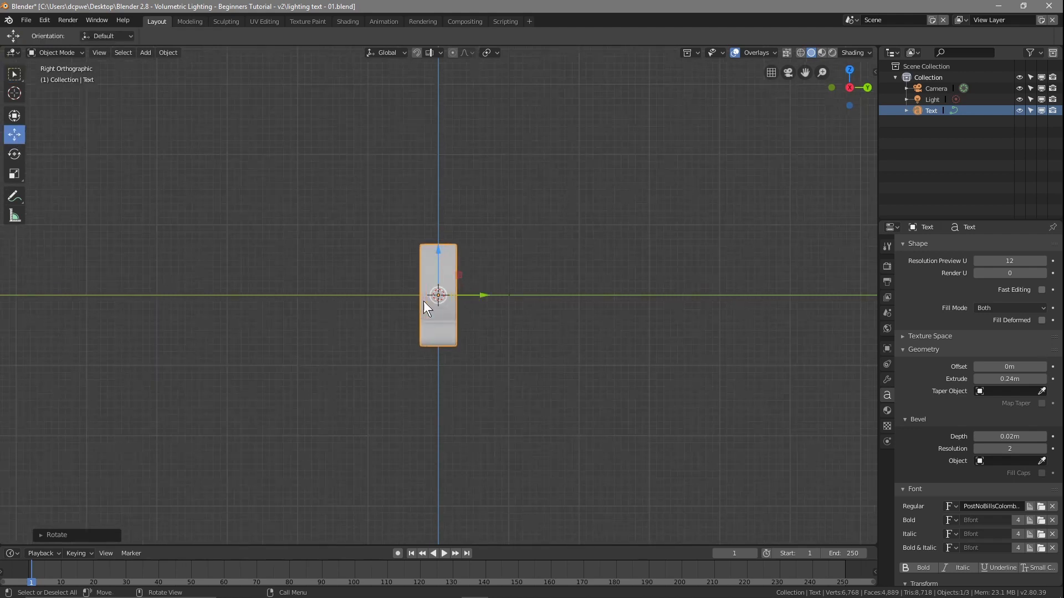
left_click_drag(430, 249, 423, 163)
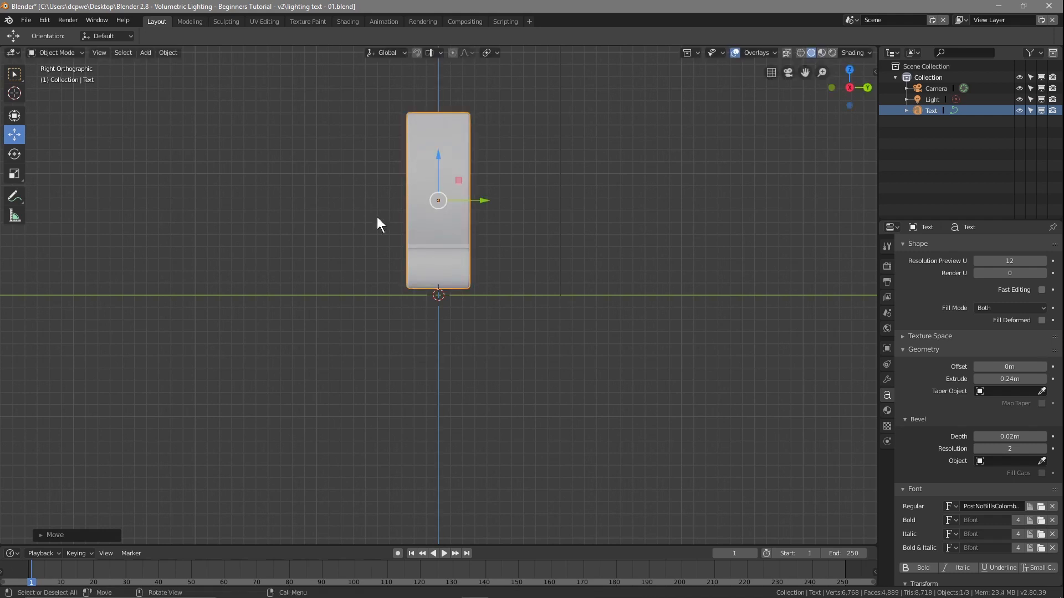
scroll(358, 273, "up", 6)
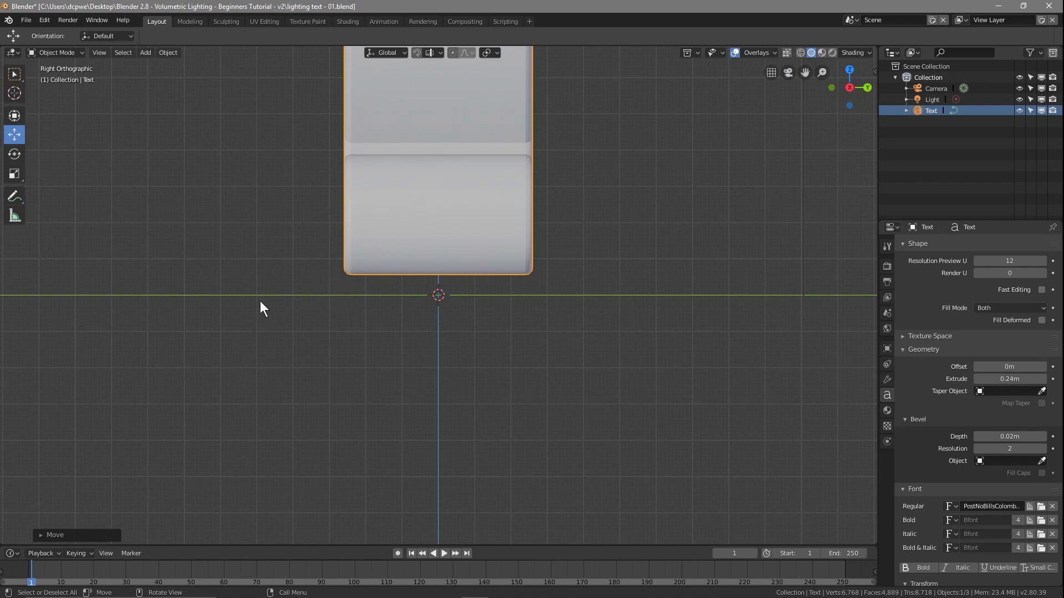
Step: Frame the whole text from the front, slightly above ground level, and align the camera to that view
middle_click_drag(145, 190, 364, 228)
scroll(306, 232, "down", 7)
scroll(407, 275, "down", 3)
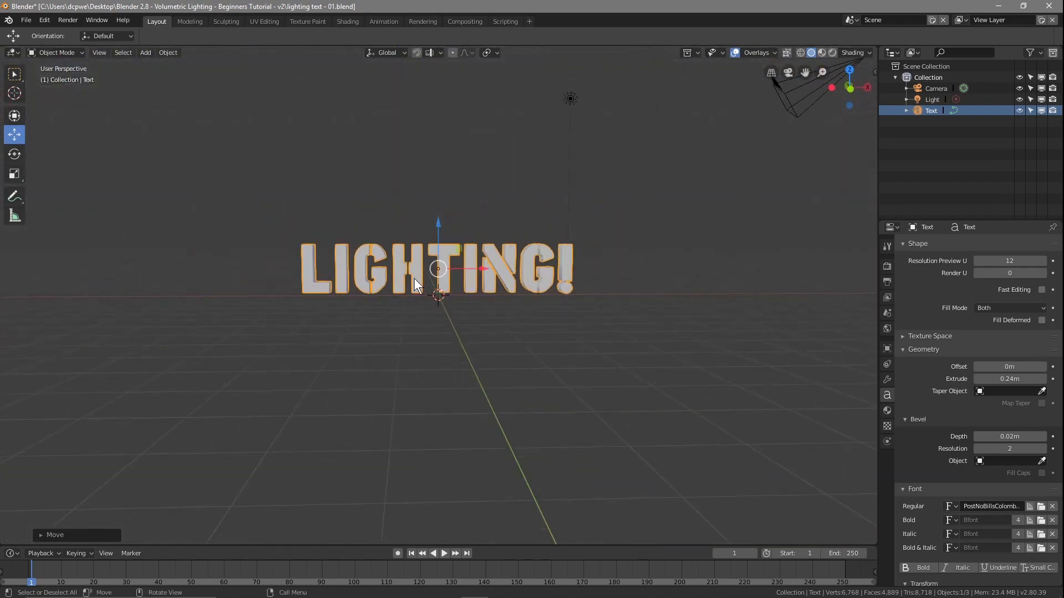
middle_click_drag(430, 294, 434, 281)
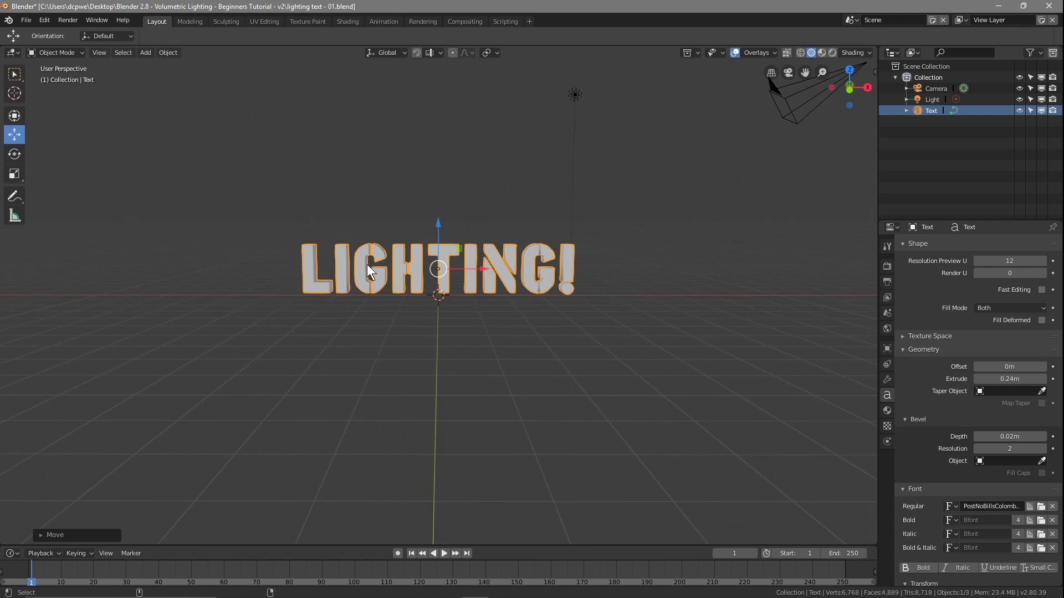
key("KP_0")
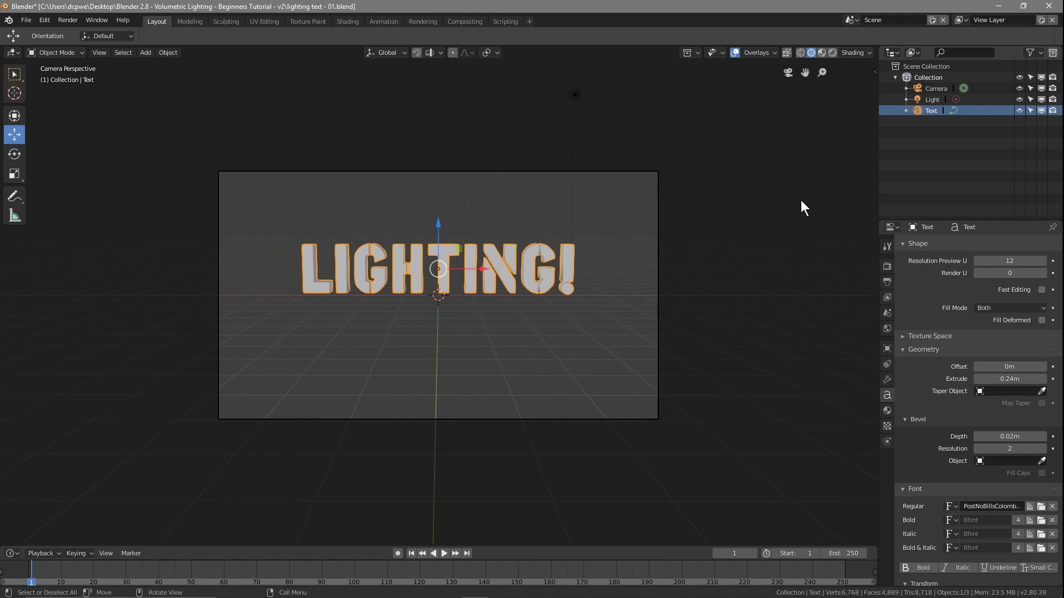
Step: Set the camera's X location to 0 m and its Y and Z rotations to 0°
left_click(925, 90)
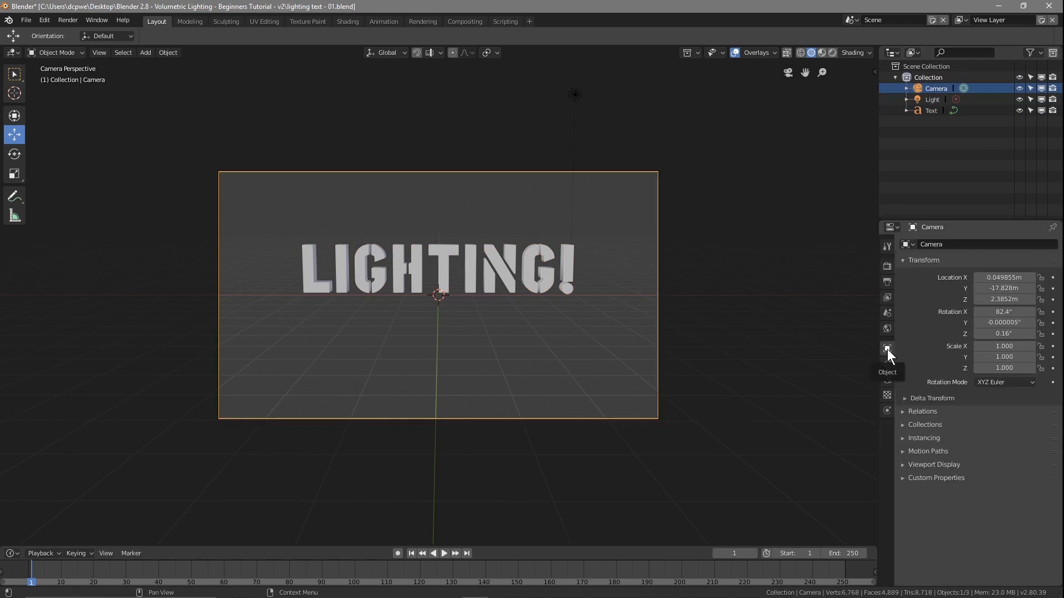
left_click(1005, 279)
type("0")
key("Return")
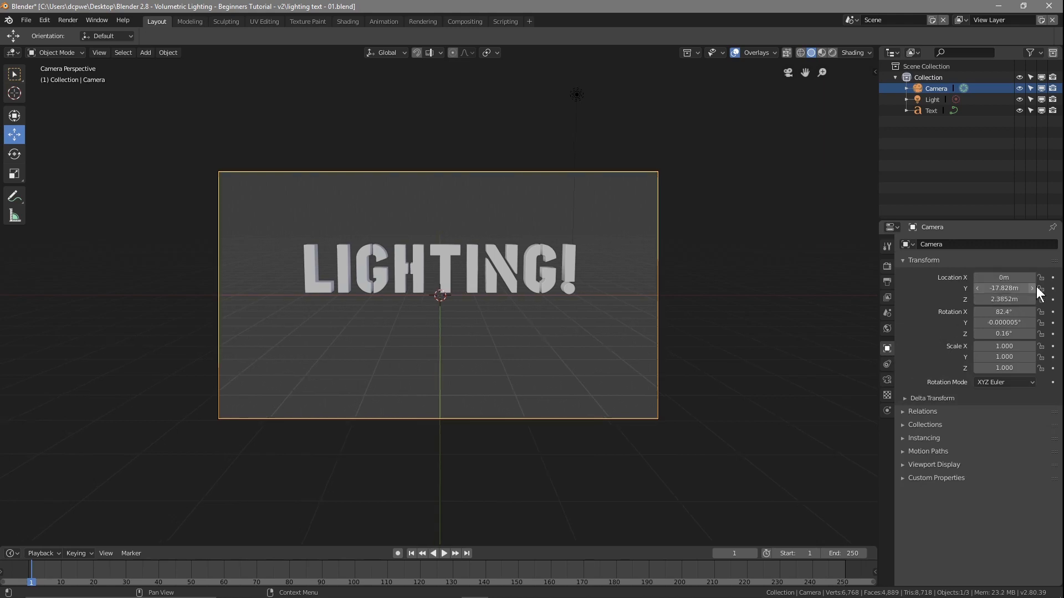
left_click(1003, 323)
type("0")
key("Return")
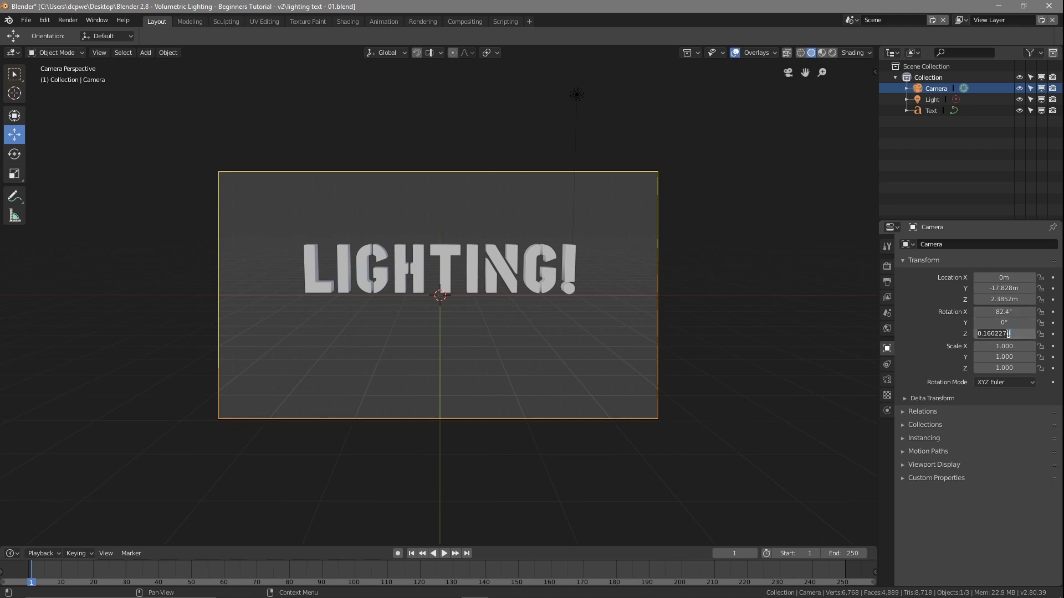
left_click_drag(1004, 333, 1009, 334)
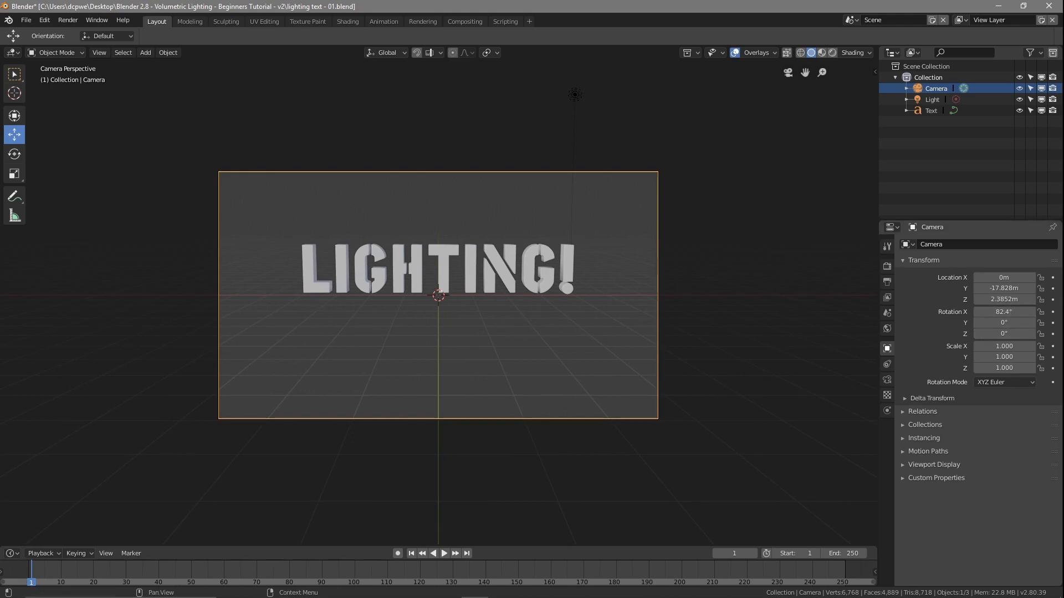
Step: Adjust the camera's Y location to about -17.96 m and Z to about 2.44 m, and set its X rotation to 88°
left_click_drag(1004, 288, 1004, 311)
left_click(1007, 313)
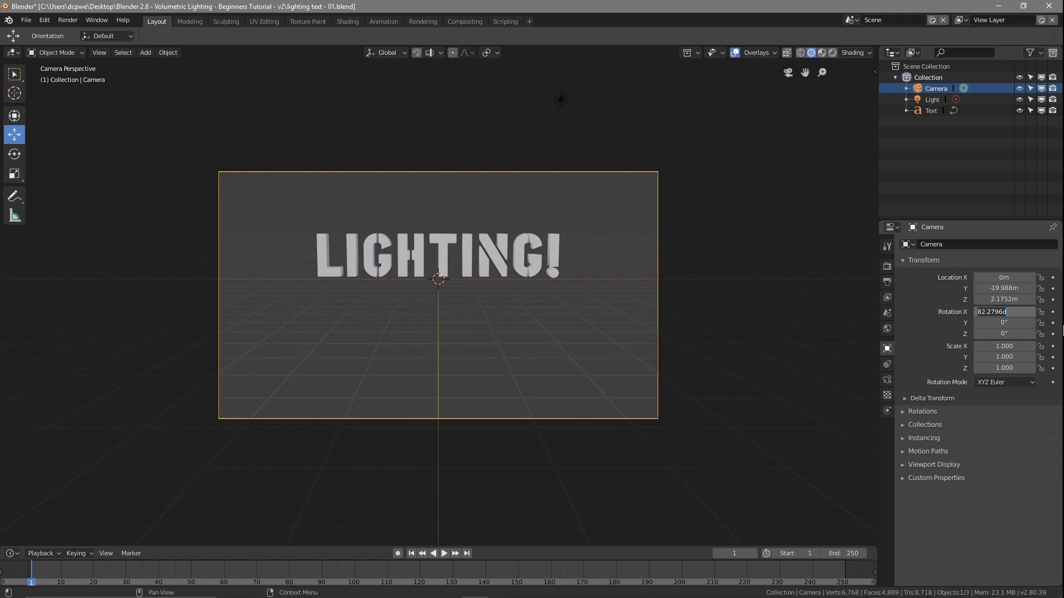
type("88")
key("Return")
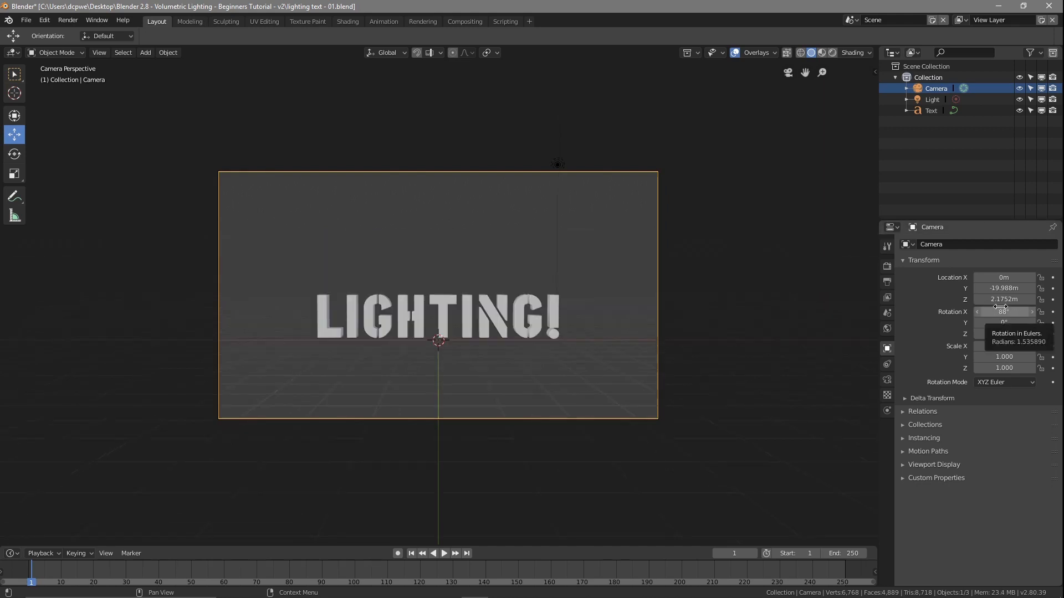
mouse_move(1008, 299)
left_mouse_down()
mouse_move(1042, 299)
mouse_move(1005, 288)
mouse_move(1020, 288)
mouse_move(996, 299)
left_mouse_up()
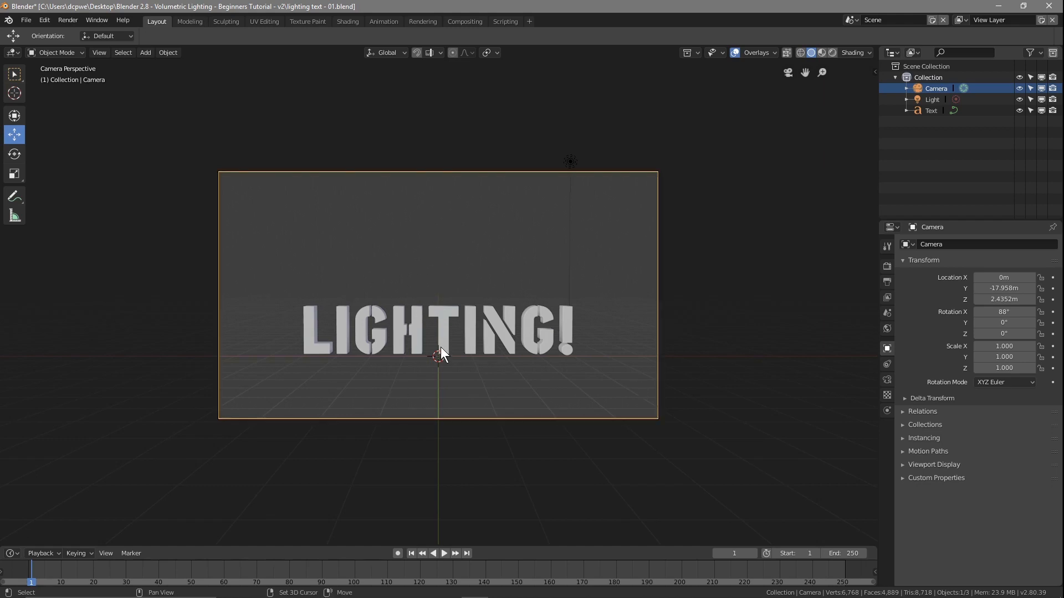
Step: Add a plane mesh beneath the text and scale it up uniformly to about 8.7 as the floor
key("shift+a")
mouse_move(454, 303)
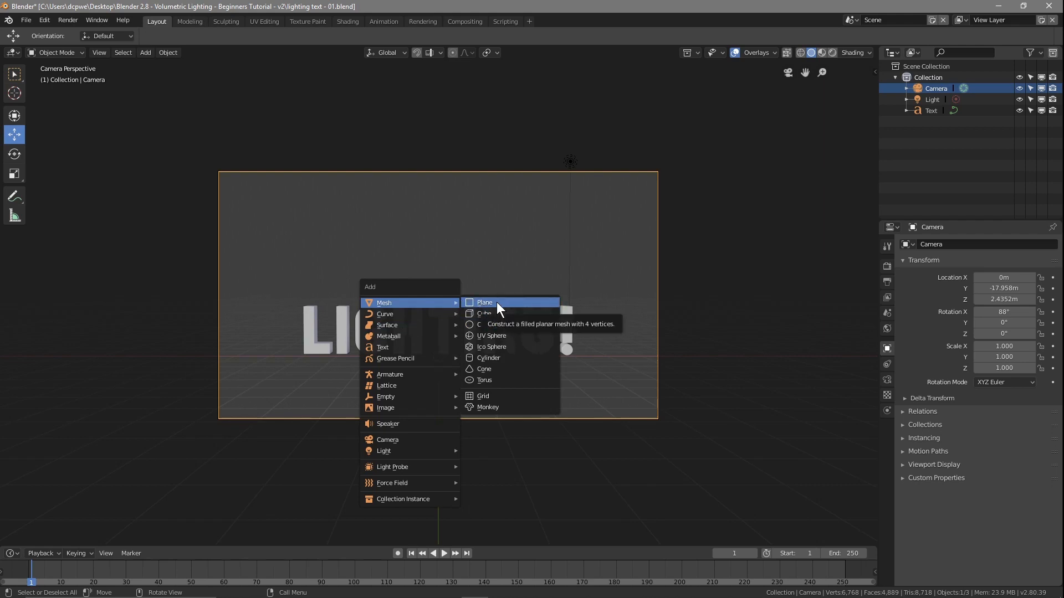
left_click(496, 304)
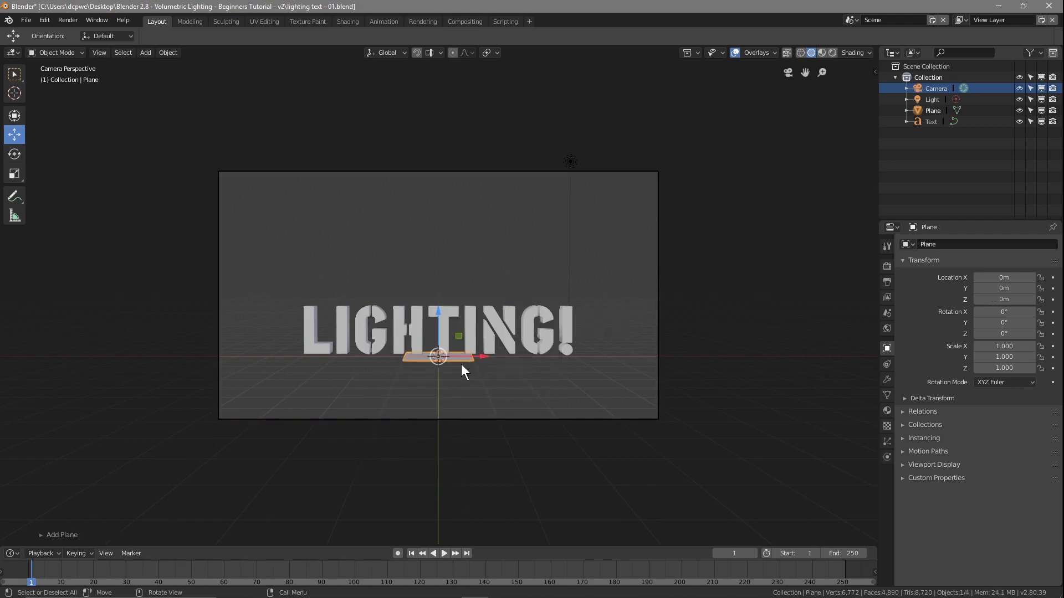
key("s")
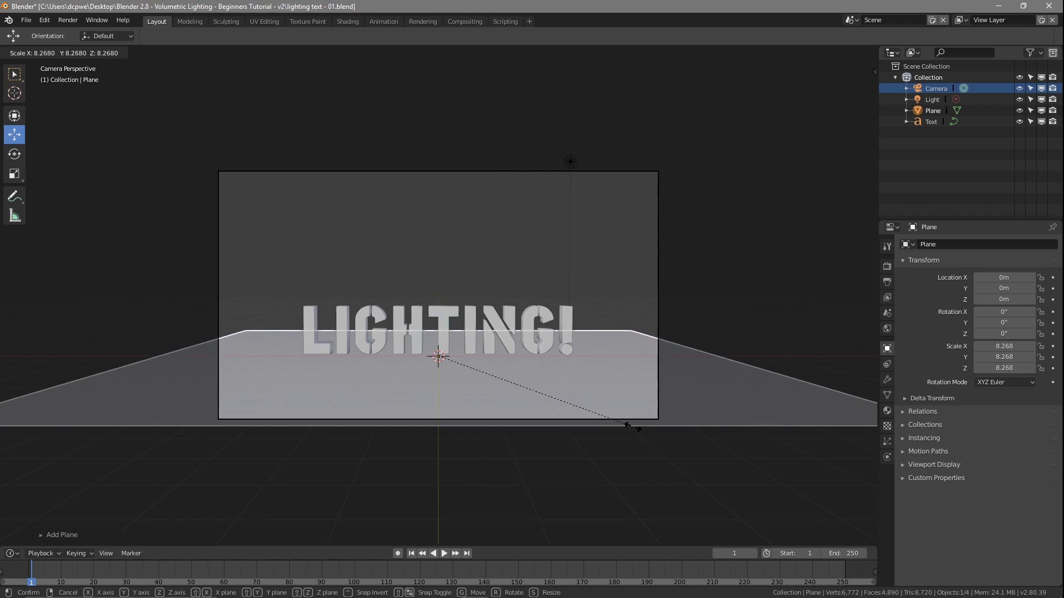
left_click(641, 434)
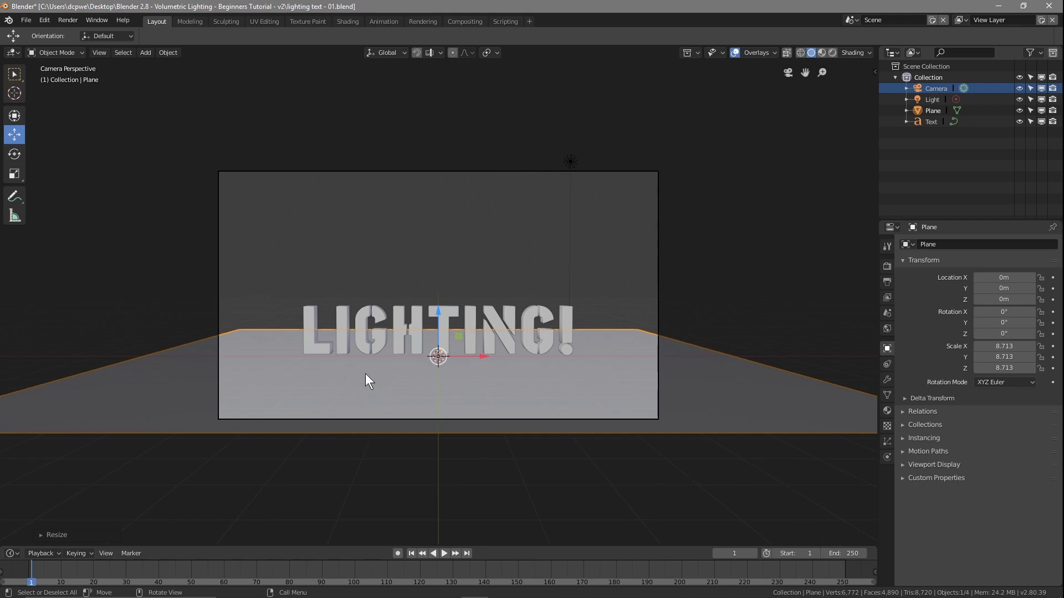
Step: Widen the floor plane along X to a scale of about 11.46 and save the file
key("s")
key("x")
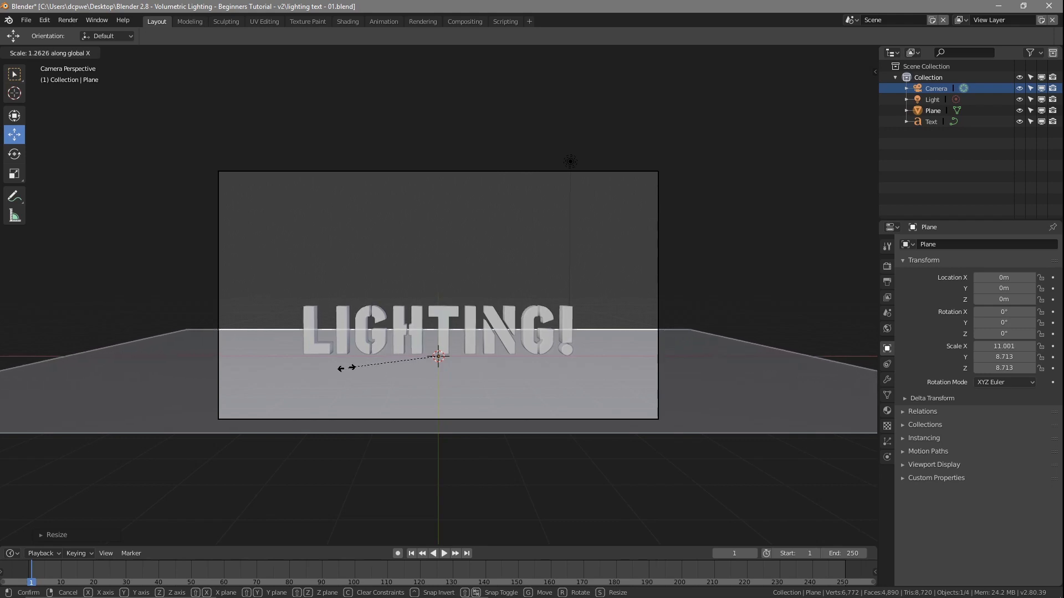
left_click(340, 371)
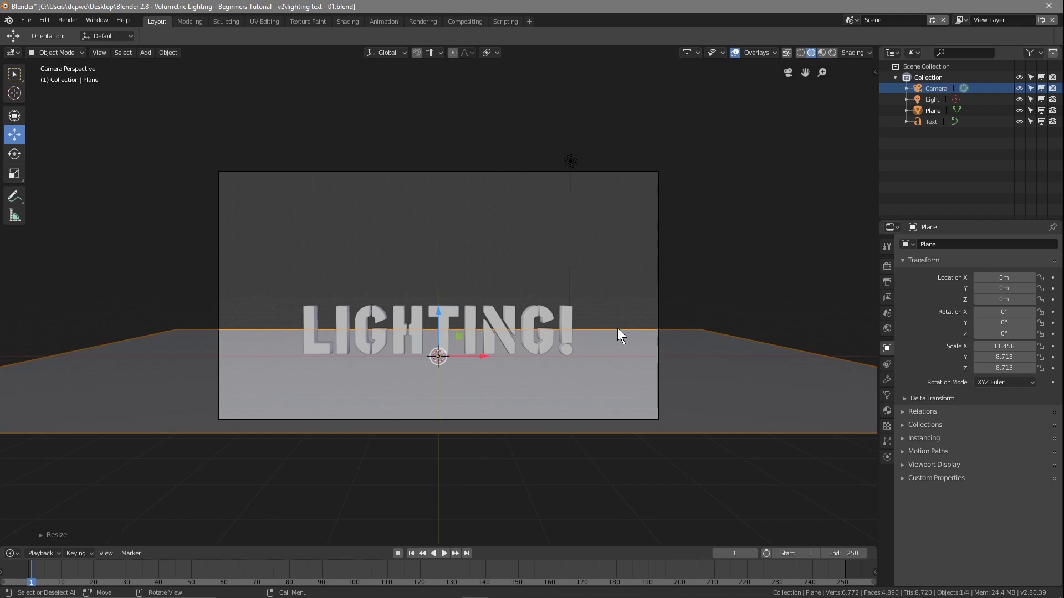
left_click(26, 20)
left_click(64, 102)
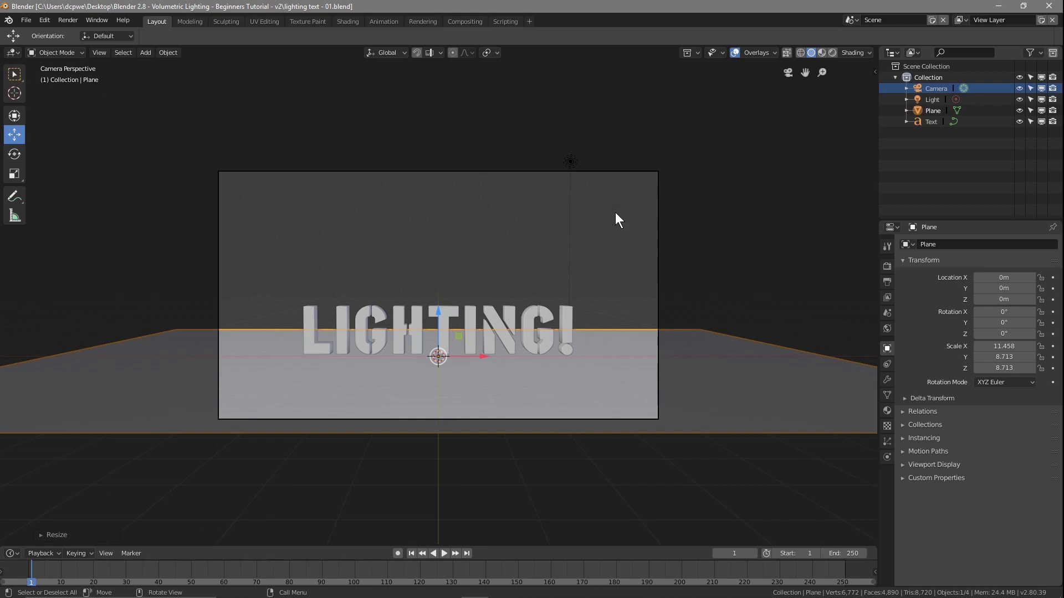
Step: Delete the existing light and add a spot light at the scene centre
left_click(574, 160)
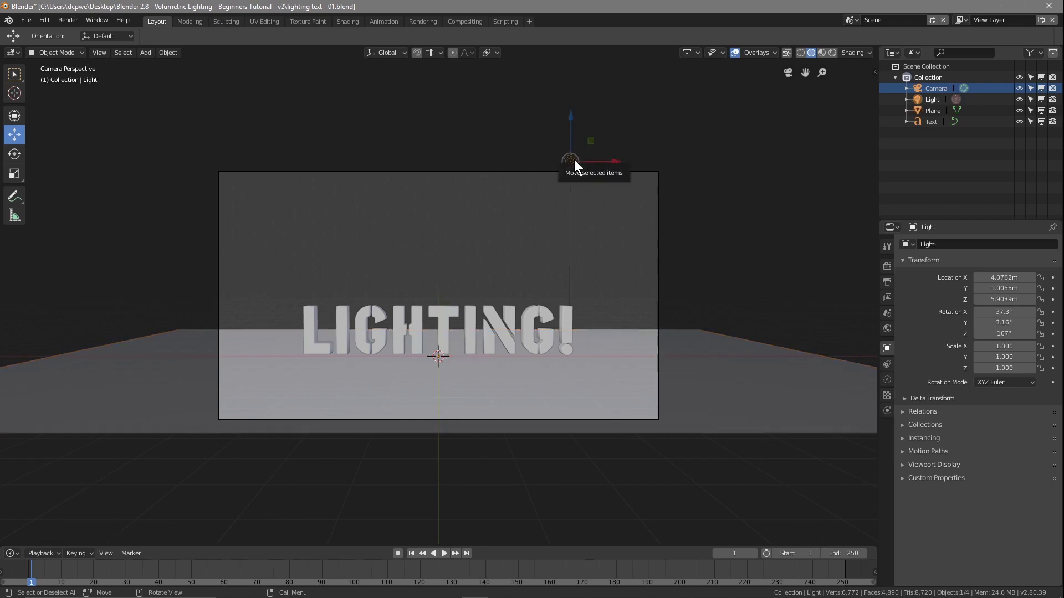
key("Delete")
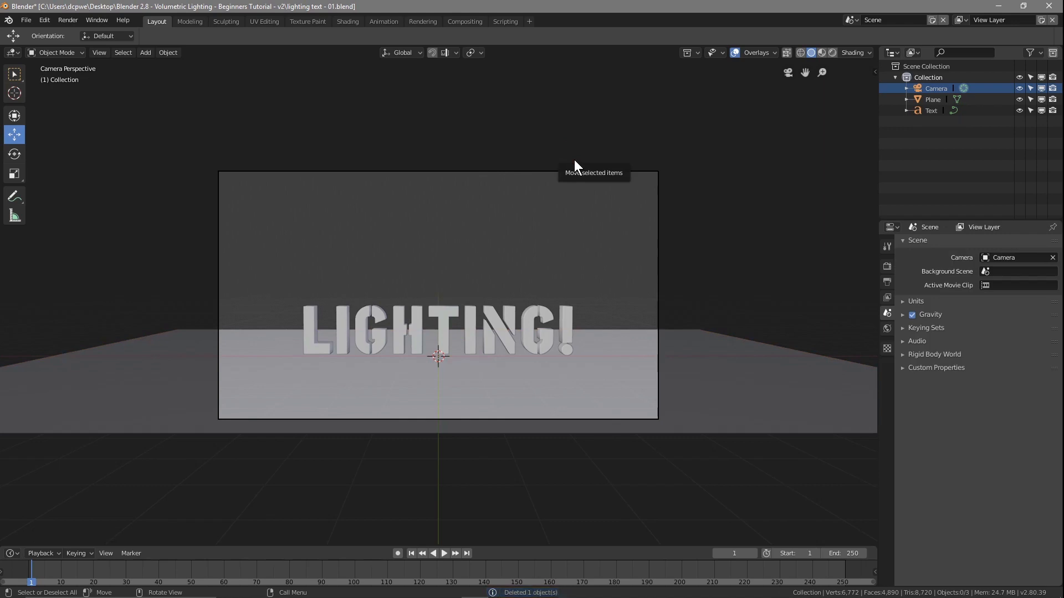
key("shift+a")
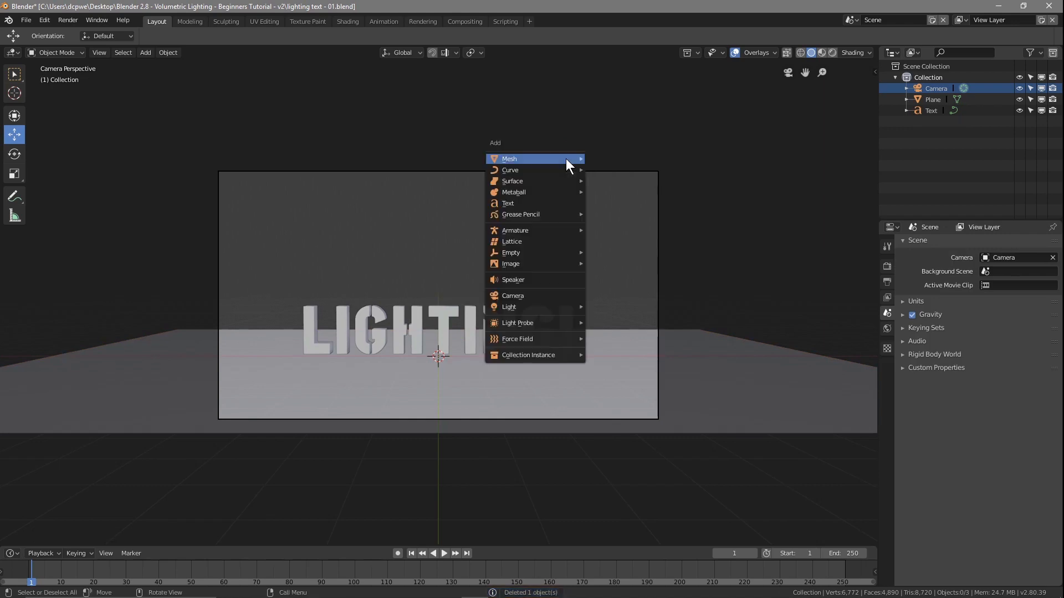
mouse_move(547, 339)
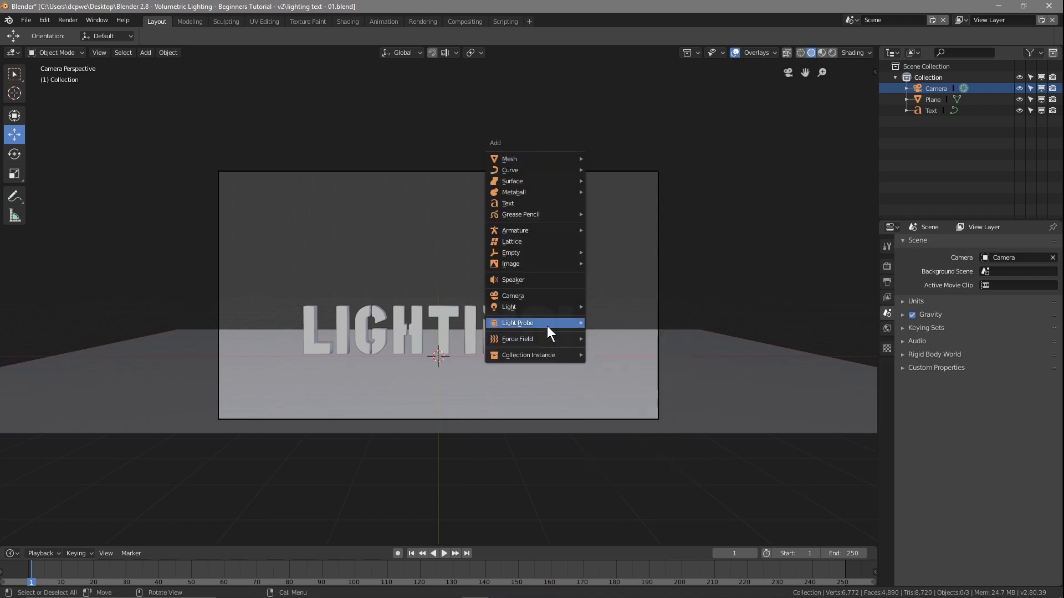
mouse_move(543, 307)
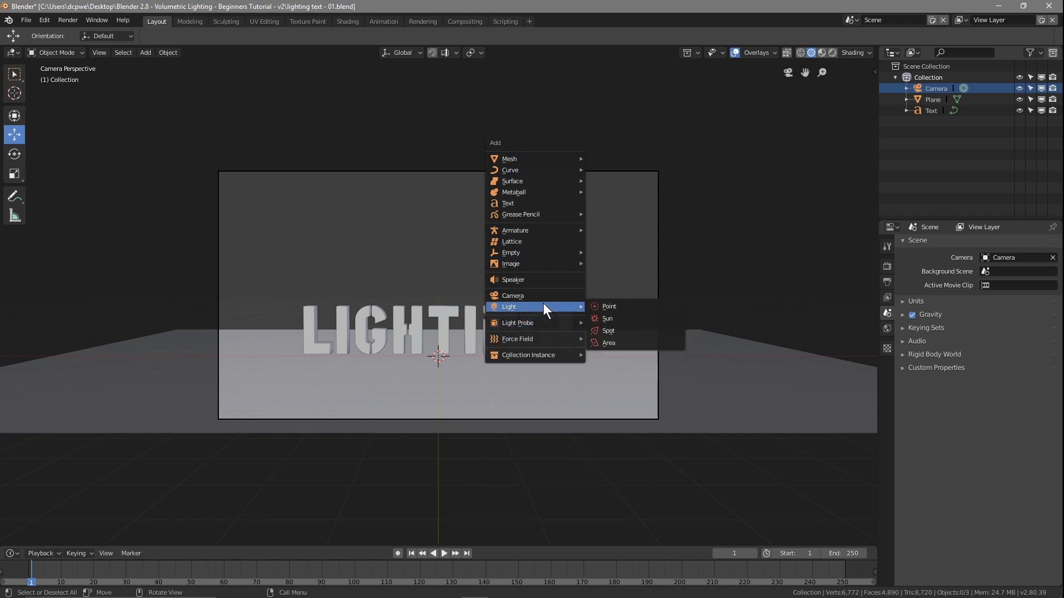
left_click(610, 331)
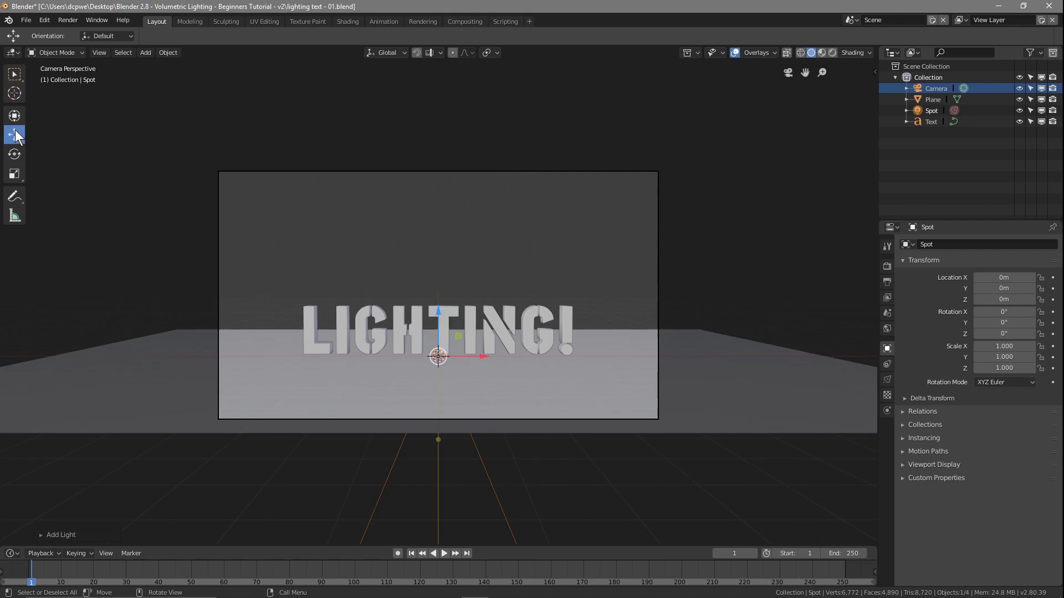
Step: Raise the spot light along Z to about 5.27 m above the text and save the file
left_click_drag(437, 306, 415, 132)
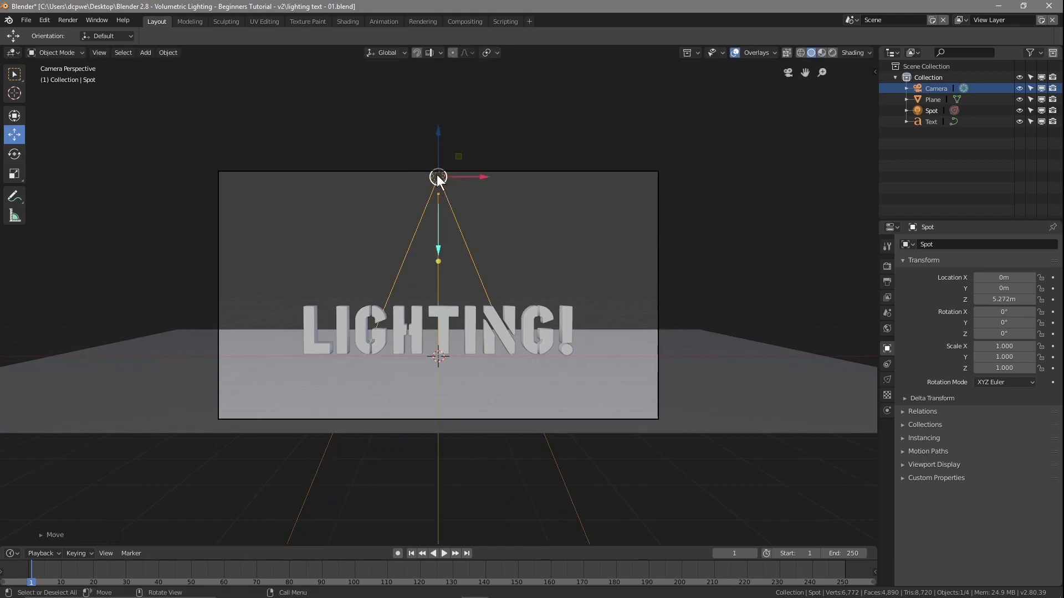
left_click(26, 21)
left_click(54, 100)
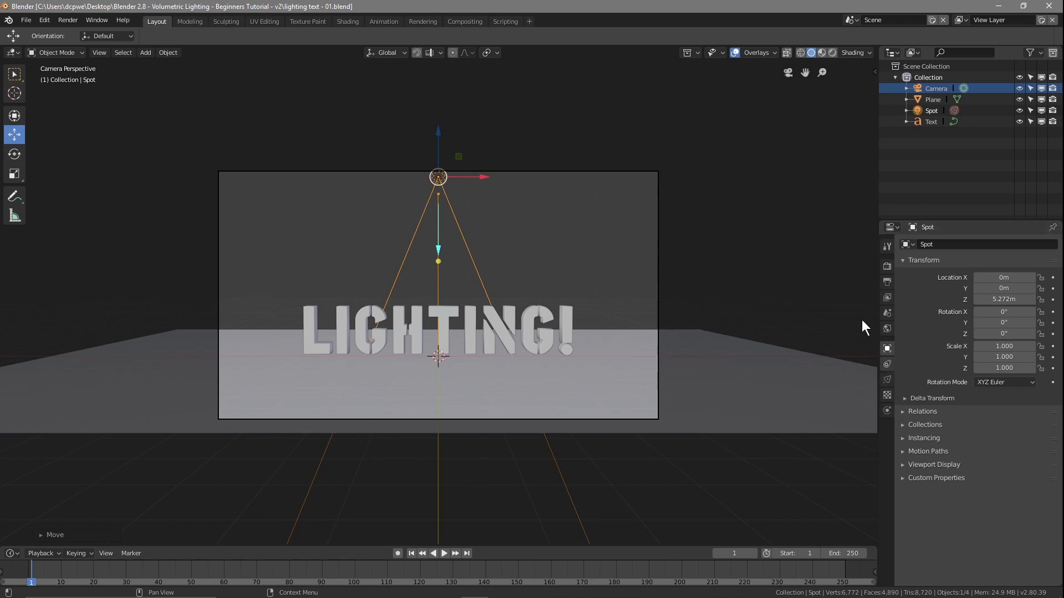
Step: Display the viewport in rendered shading and set the spot light's size to about 97.3° and its blend to 1
left_click(831, 51)
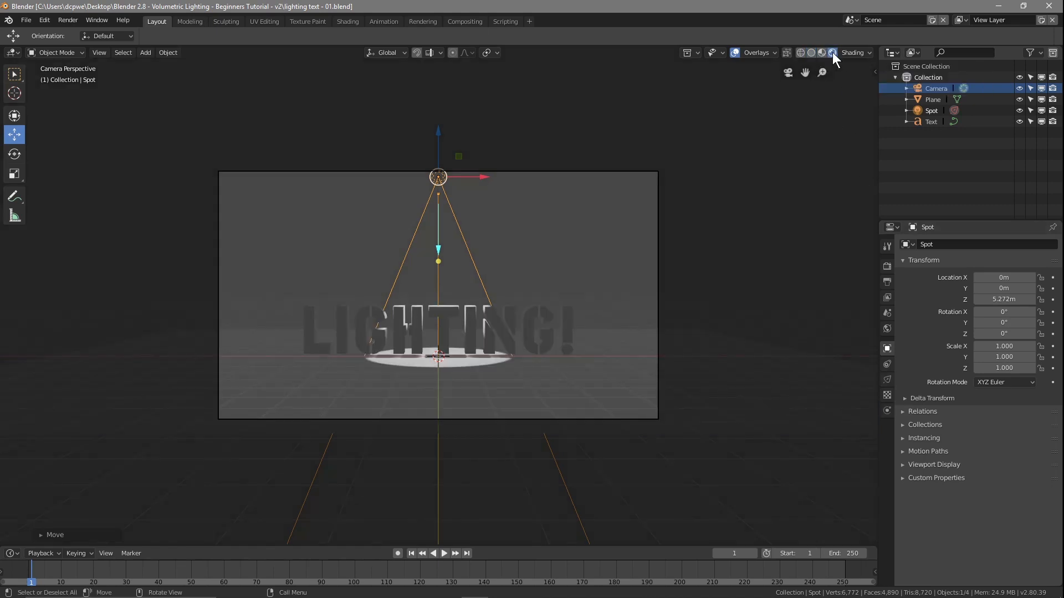
left_click(886, 379)
left_click_drag(1004, 392, 1042, 392)
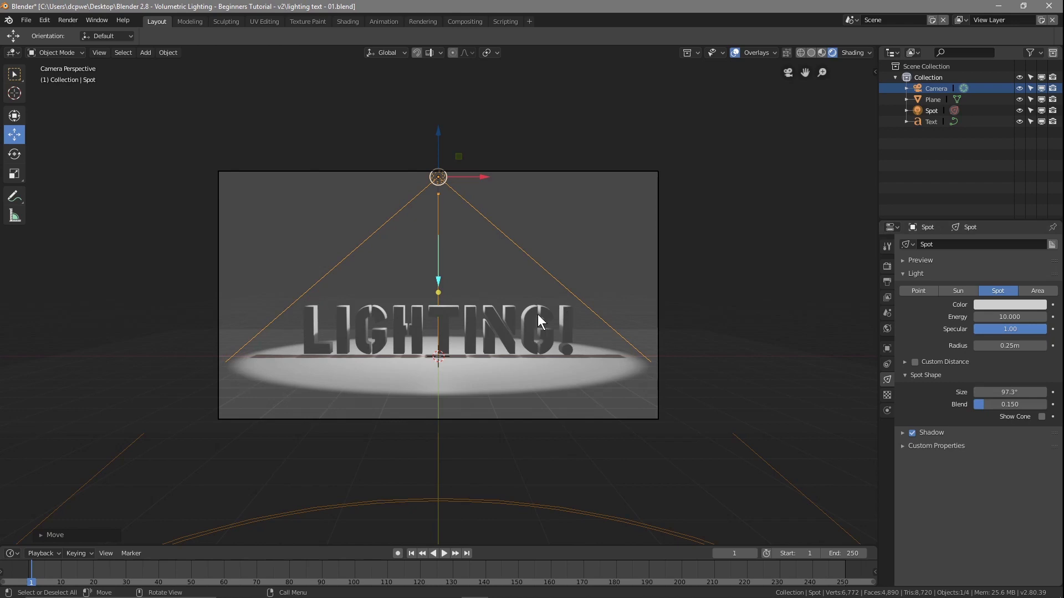
left_click_drag(980, 404, 1042, 405)
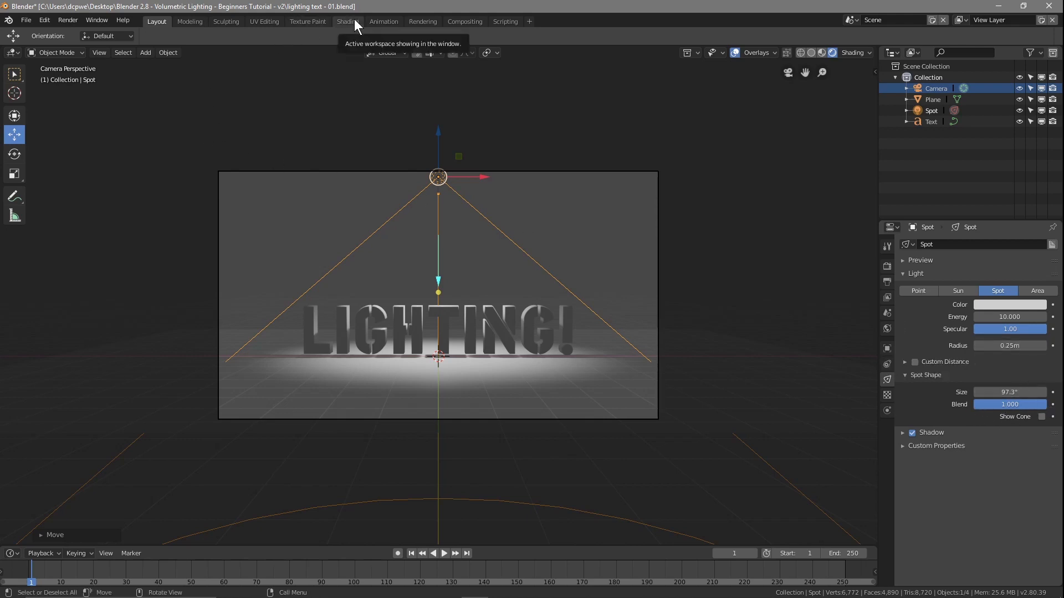
Step: Enable Volumetric in the Eevee render settings with a 4px tile size and 120 samples
left_click(887, 266)
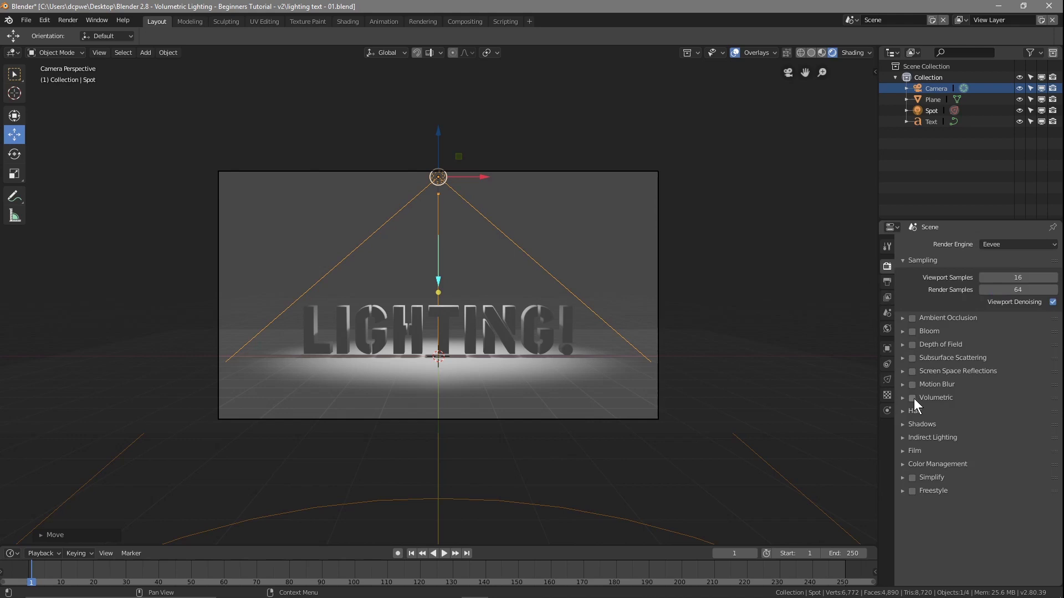
left_click(912, 397)
left_click(902, 396)
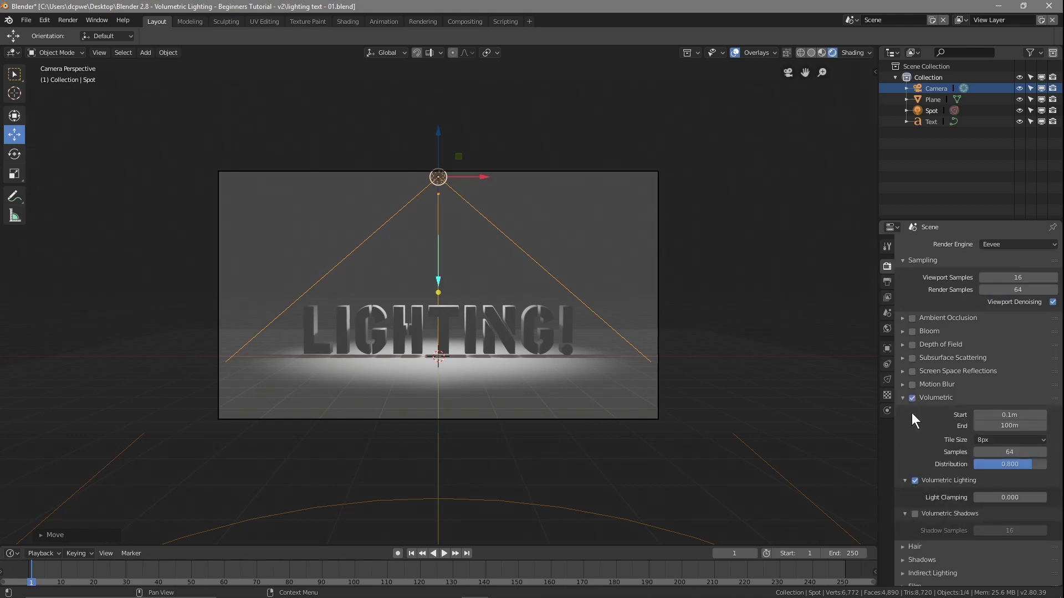
left_click(998, 441)
left_click(994, 416)
left_click(997, 452)
type("120")
key("Return")
Step: Enable Volumetric Shadows with 100 shadow samples
left_click(915, 514)
left_click(1013, 531)
type("100")
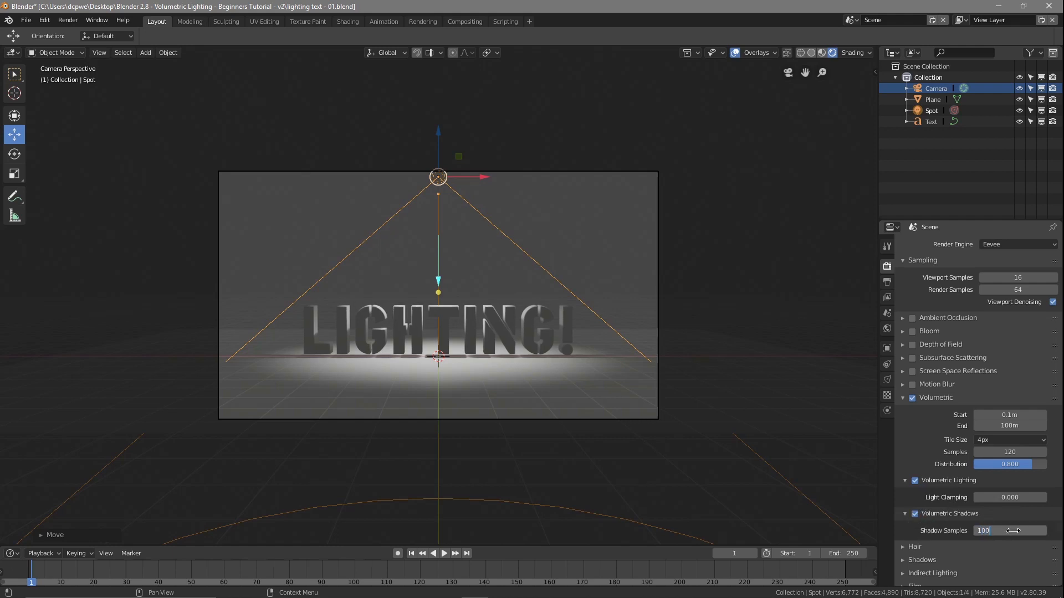
key("Return")
Step: Set the viewport samples to 120, save the file and check the scene before returning to the camera view
left_click(1018, 280)
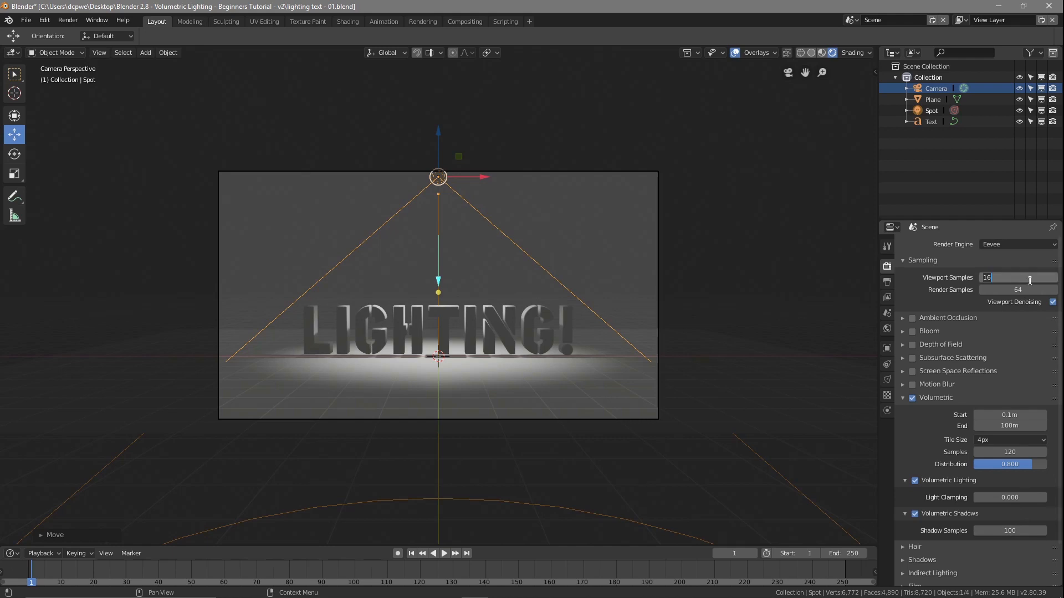
type("120")
key("Return")
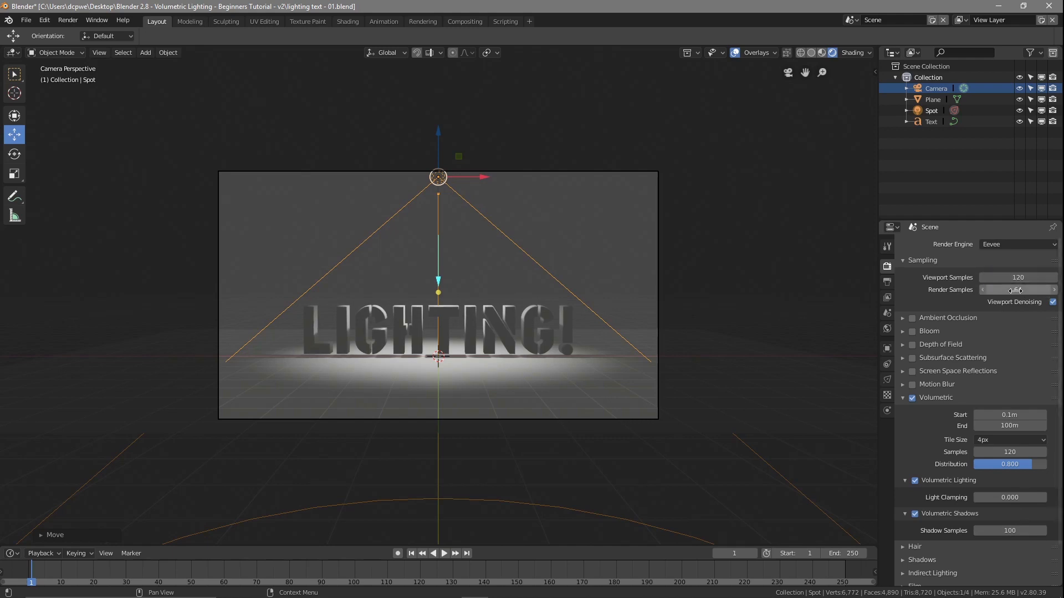
left_click(27, 20)
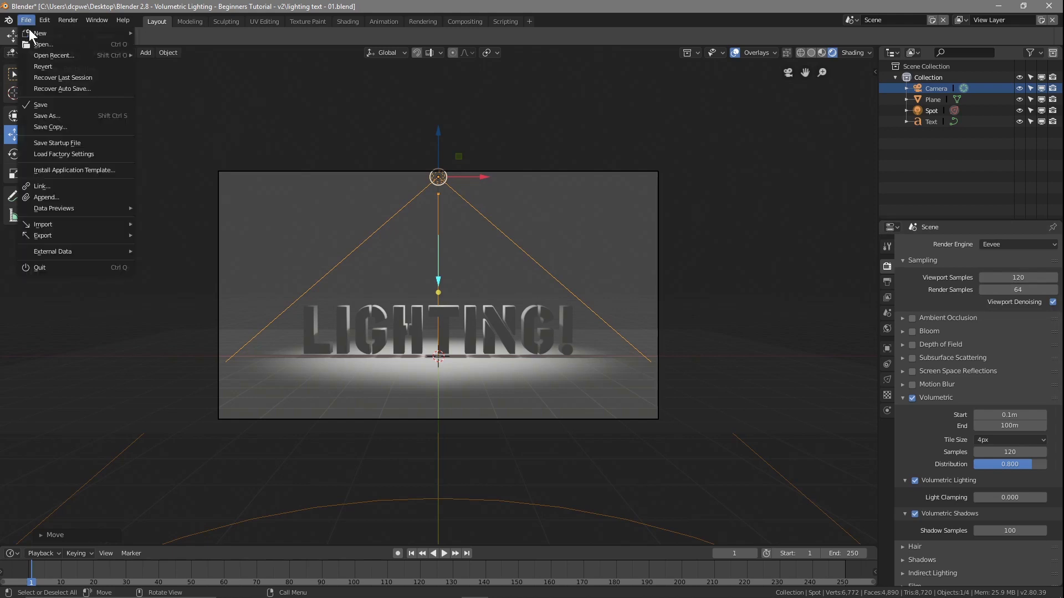
left_click(44, 104)
middle_click_drag(358, 275, 351, 309)
key("KP_0")
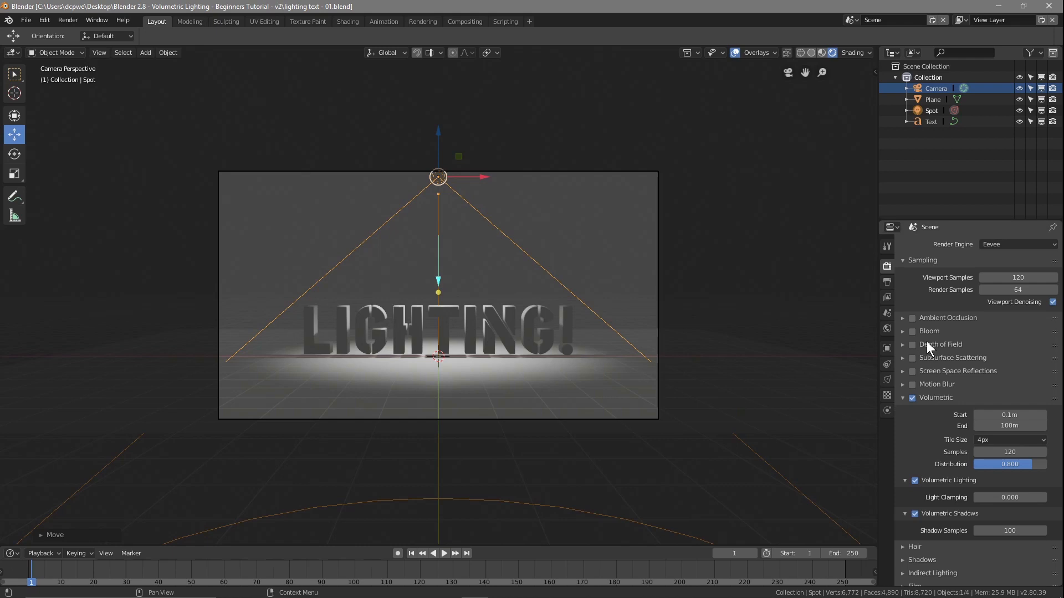
Step: Enable the Bloom effect for the render and show its settings
left_click(912, 331)
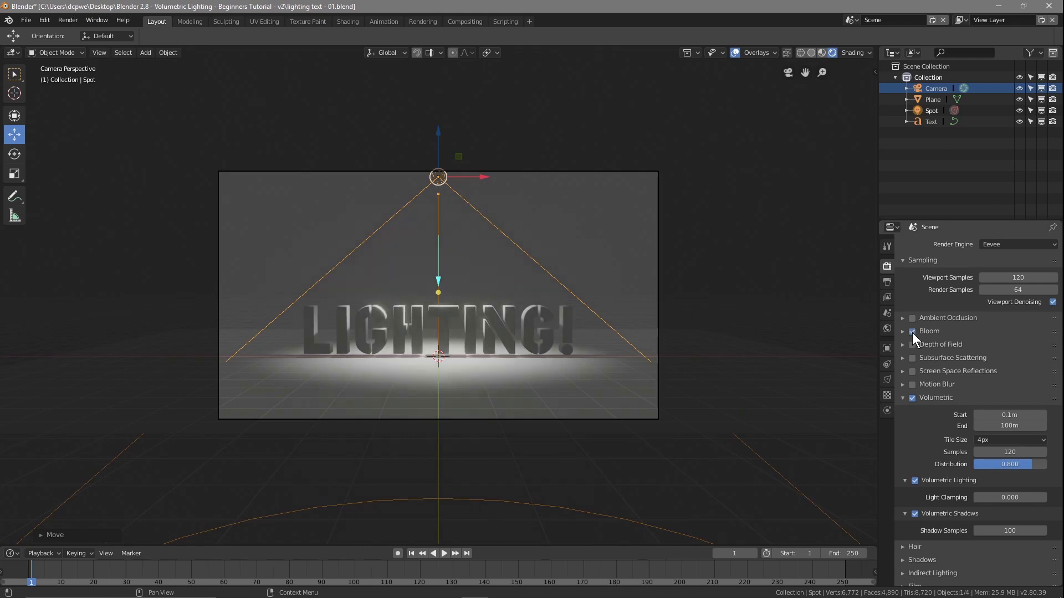
left_click(903, 331)
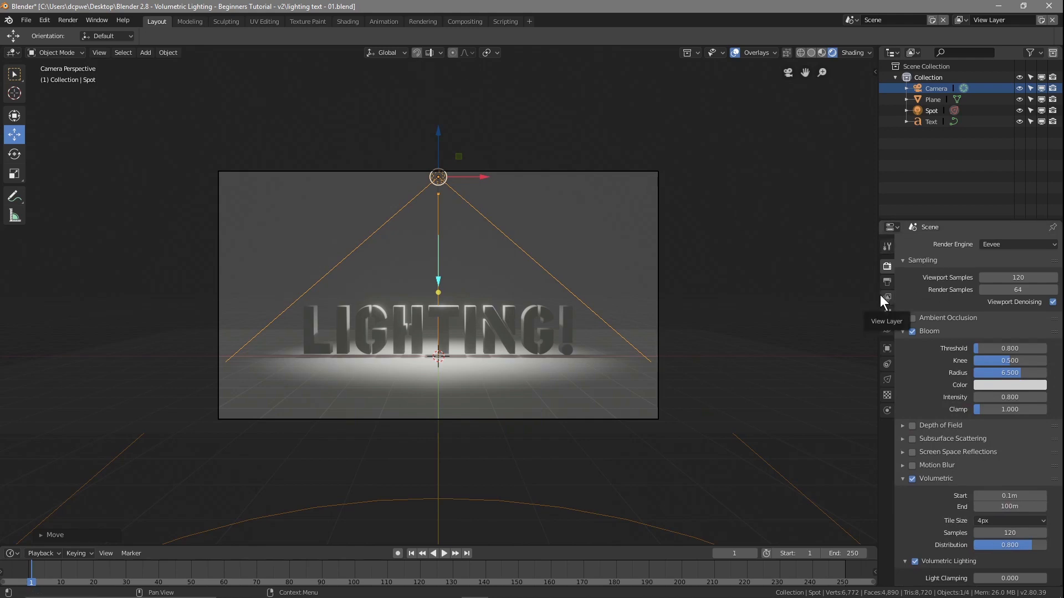
Step: Enable nodes for the world surface and set the background color to pure black, RGB 0.000
left_click(886, 329)
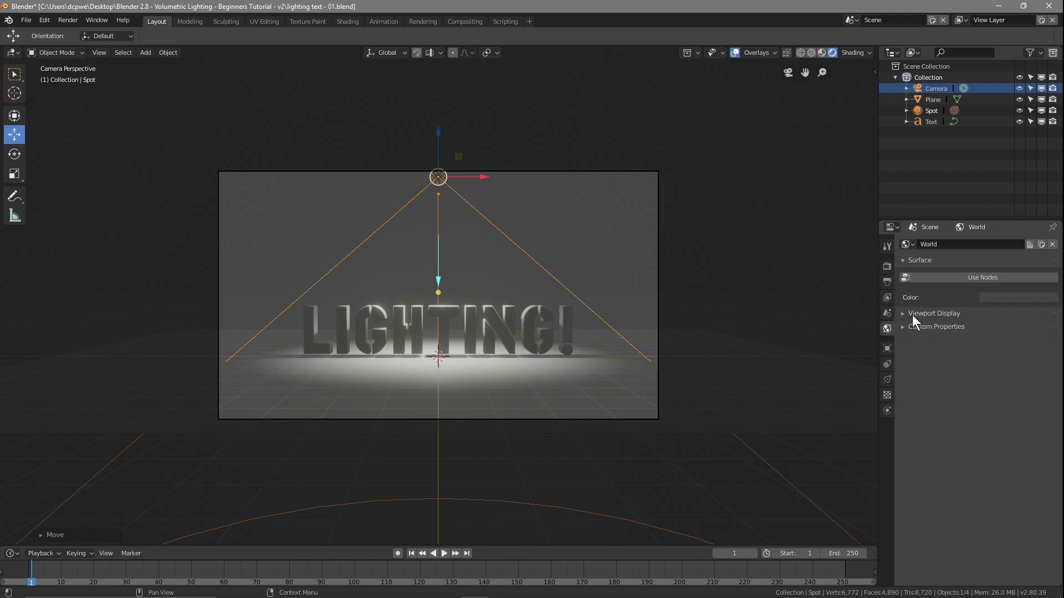
left_click(944, 277)
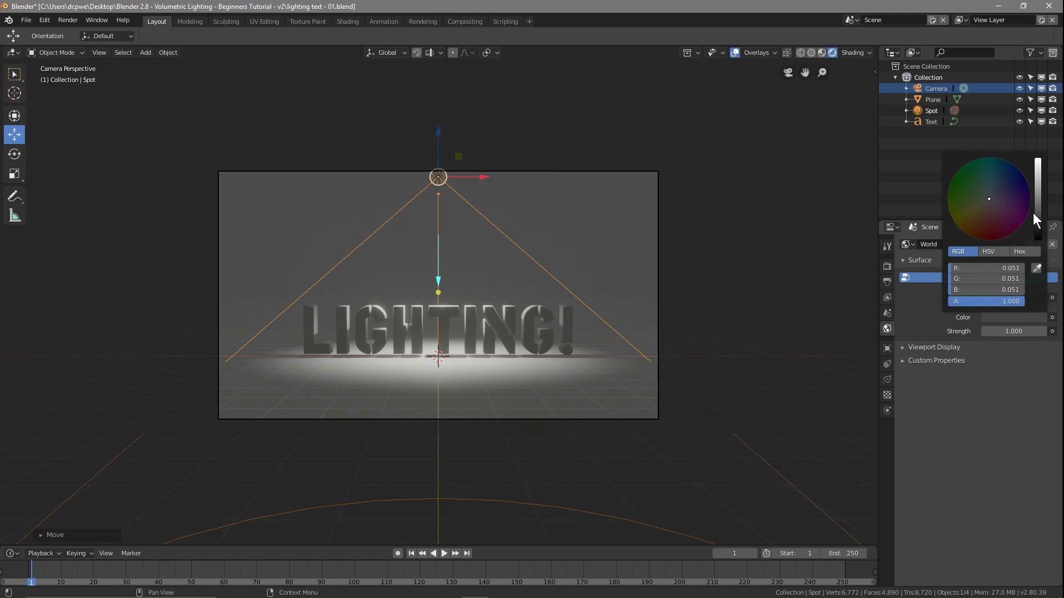
left_click_drag(1034, 216, 1038, 238)
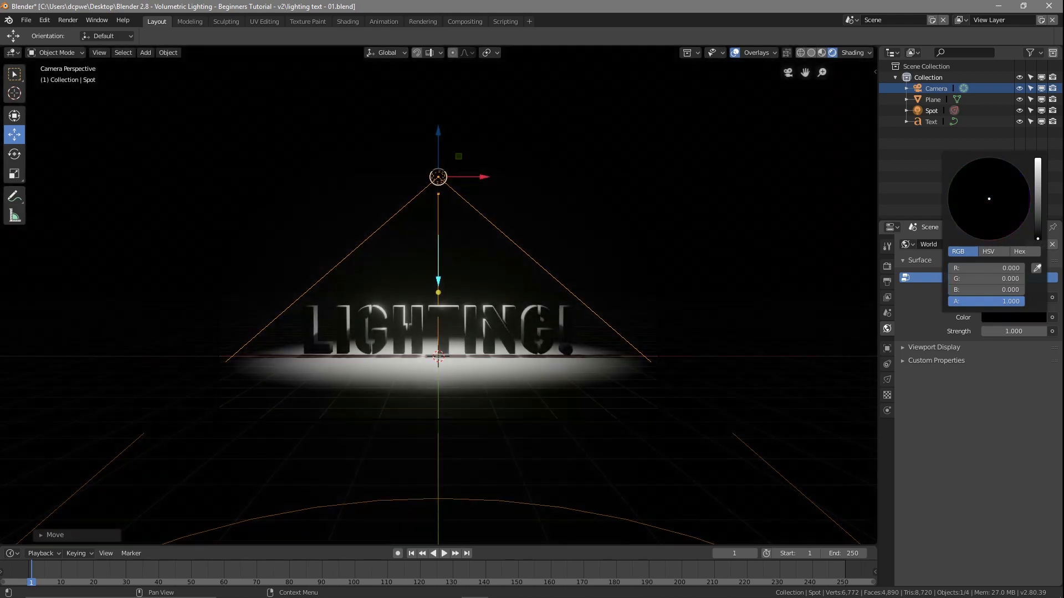
Step: Switch to the Shading workspace, show the rendered camera view there and display the World shader nodes
left_click(351, 22)
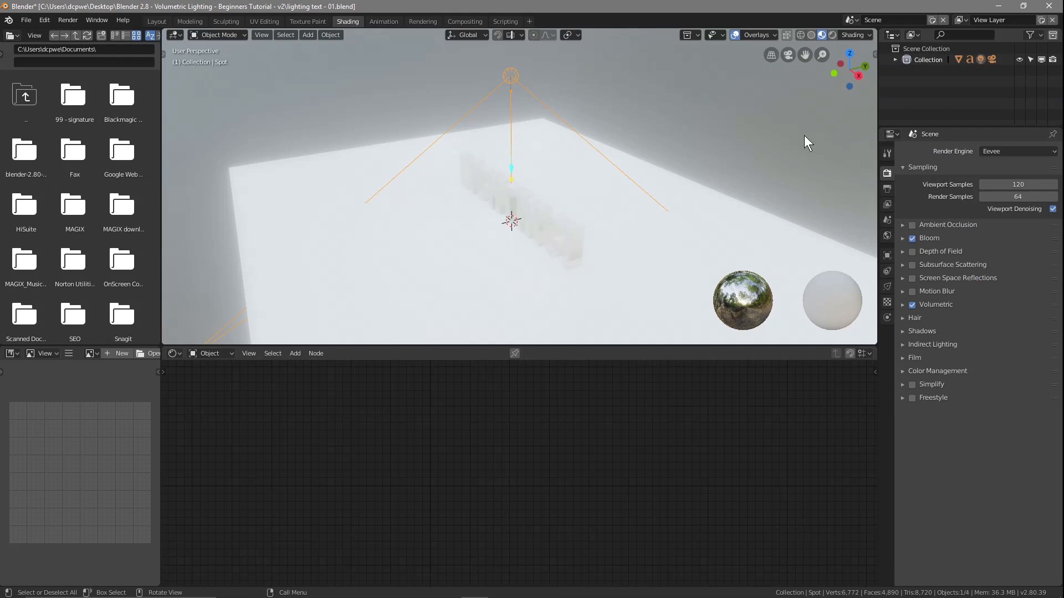
left_click(833, 36)
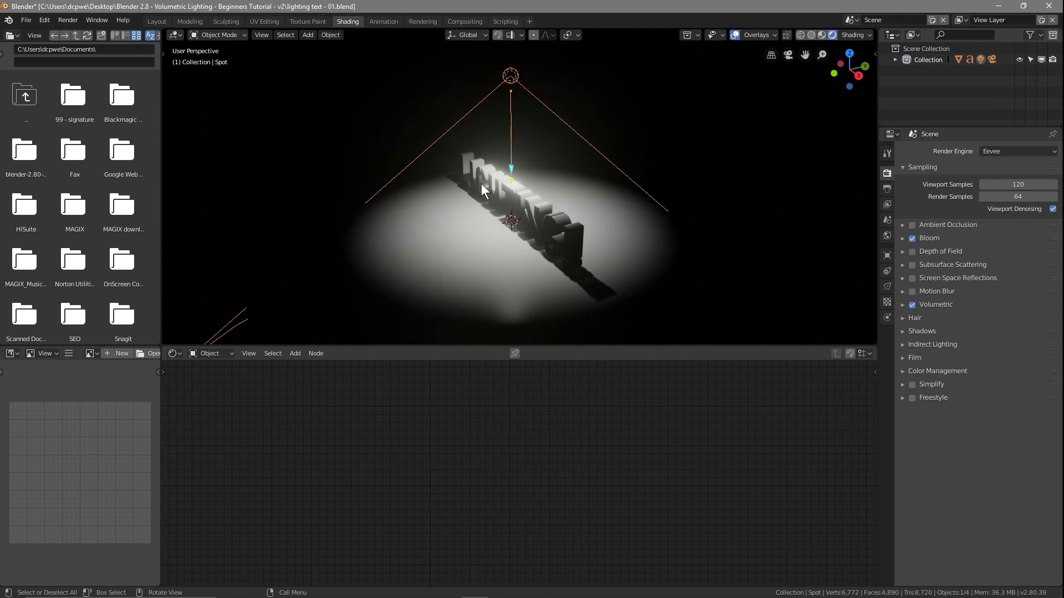
key("KP_0")
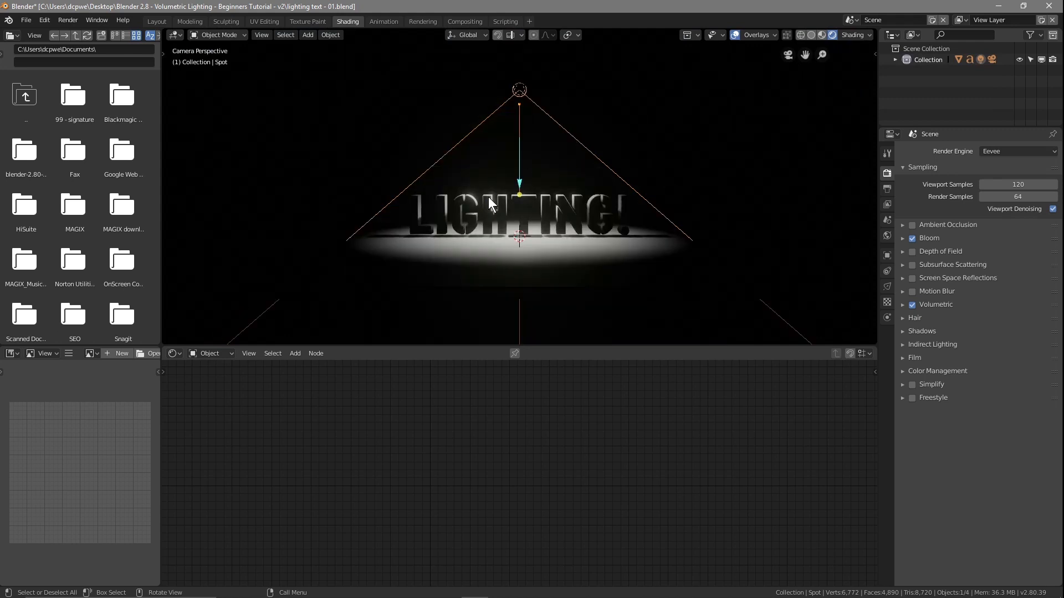
left_click(215, 353)
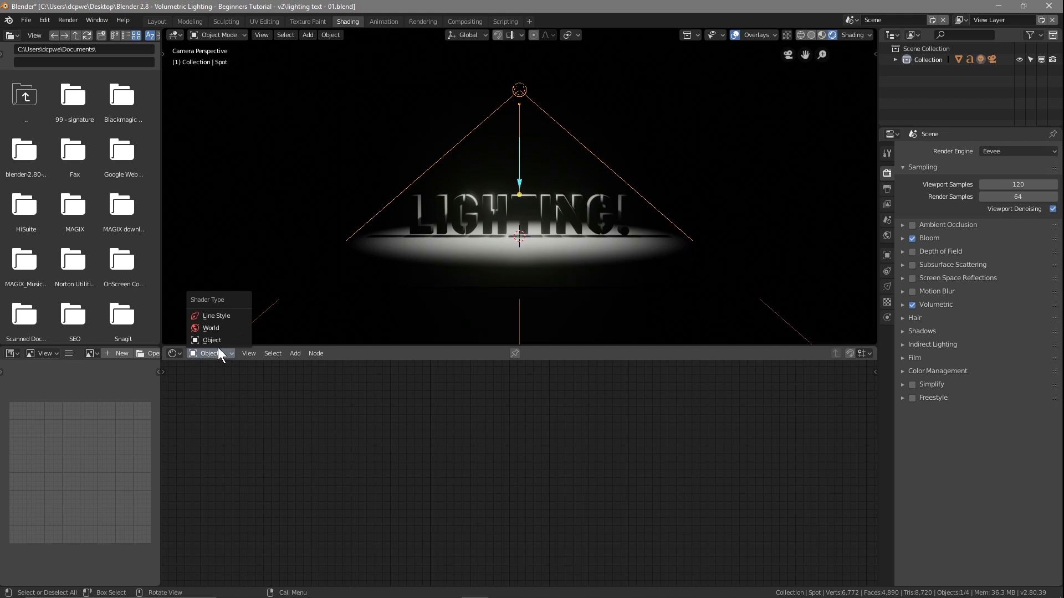
left_click(235, 326)
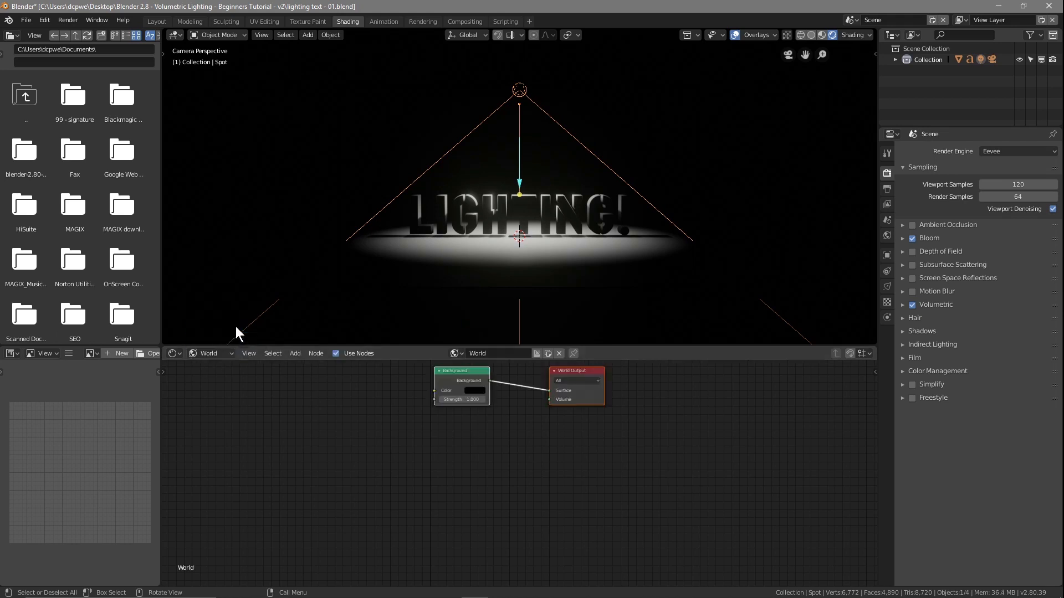
Step: Spread the Background and World Output nodes apart in the node editor to leave free space between them
left_click_drag(460, 370, 444, 402)
left_click_drag(560, 376, 585, 438)
left_click_drag(426, 405, 431, 392)
scroll(485, 478, "up", 7)
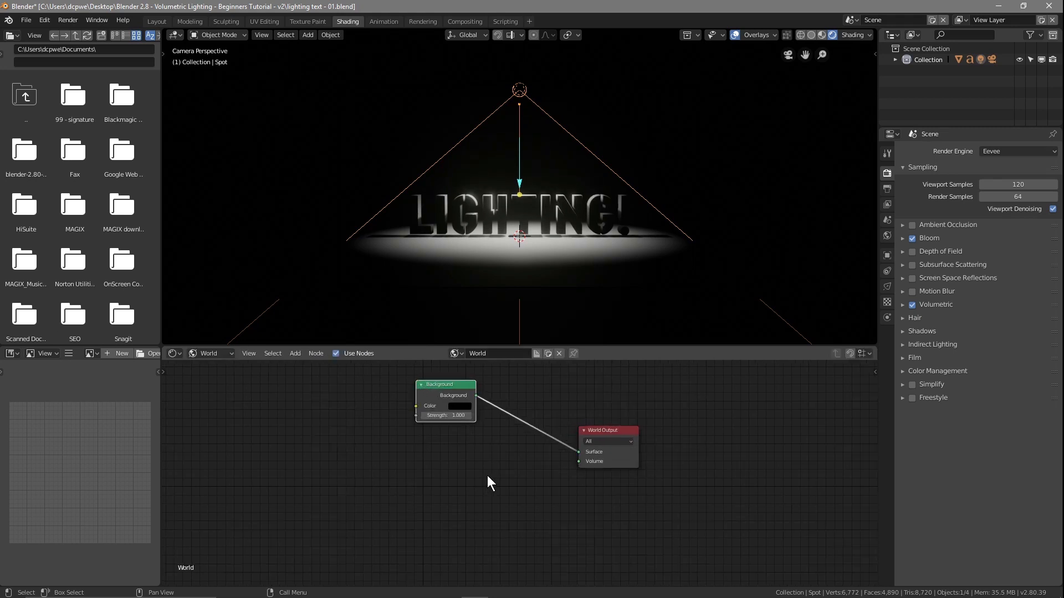
middle_click_drag(511, 428, 539, 501)
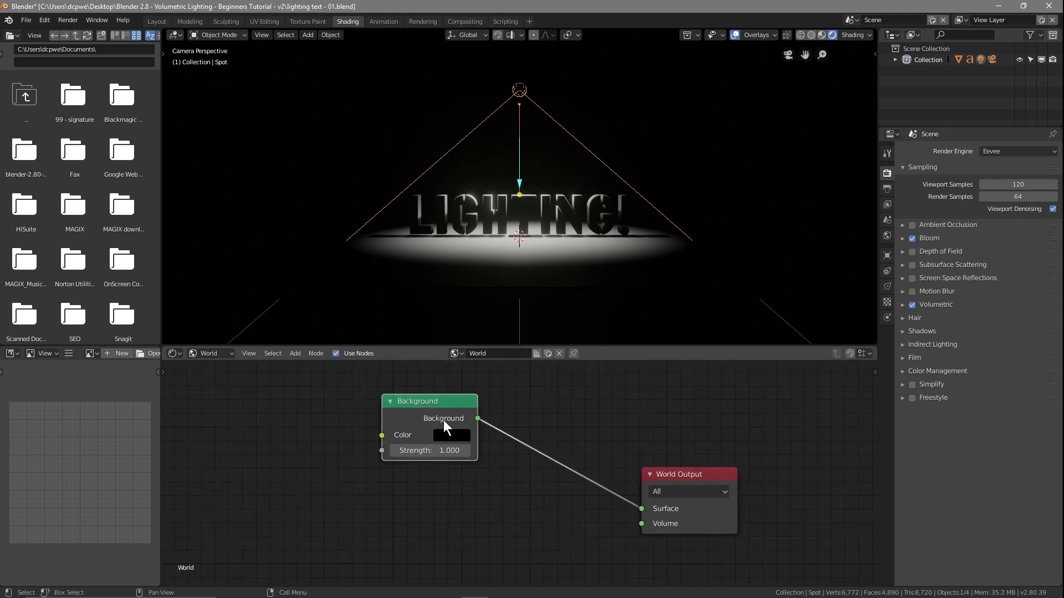
scroll(503, 476, "up", 2)
left_click_drag(716, 473, 742, 379)
left_click_drag(411, 413, 351, 385)
Step: Add a Volume Scatter shader below the existing world nodes and connect its Volume output to the World Output's Volume input
key("shift+a")
mouse_move(508, 492)
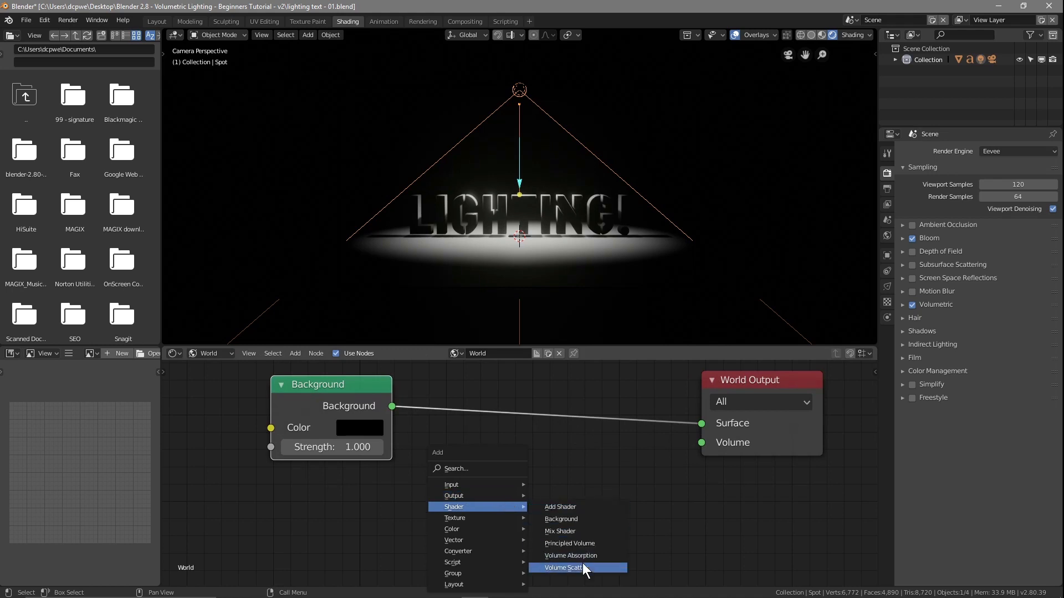
left_click(580, 572)
left_click(516, 476)
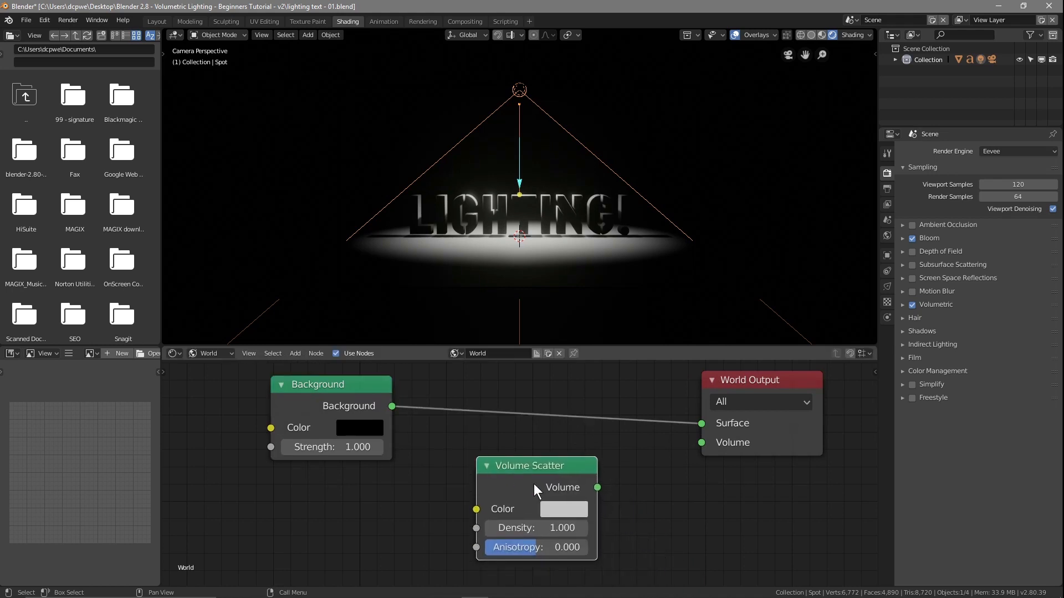
left_click_drag(598, 487, 698, 443)
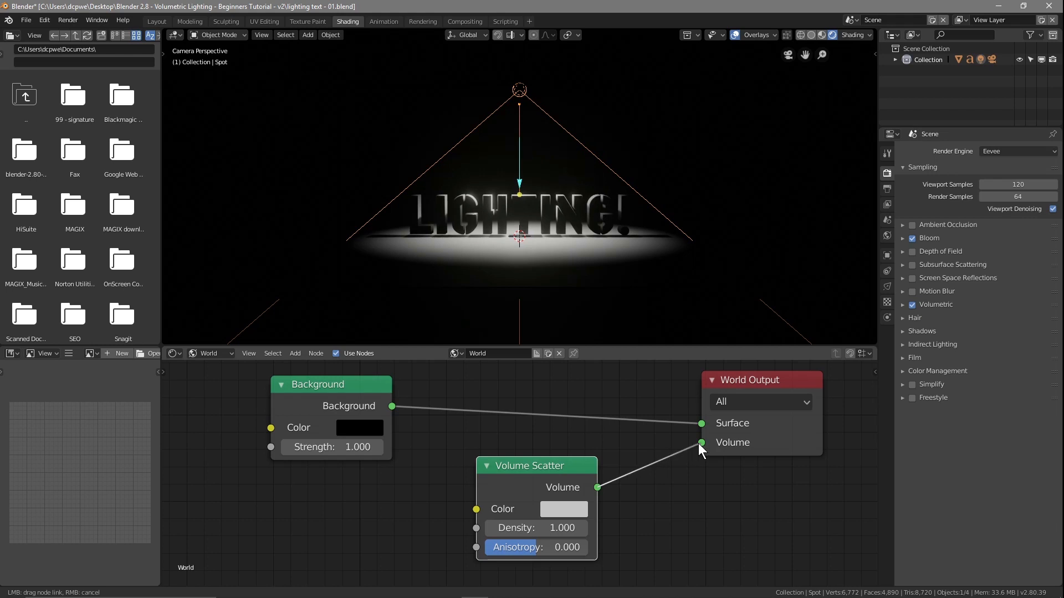
Step: Set the Volume Scatter node's density to 0.01 and its anisotropy to about 0.073
left_click(549, 529)
type("0.")
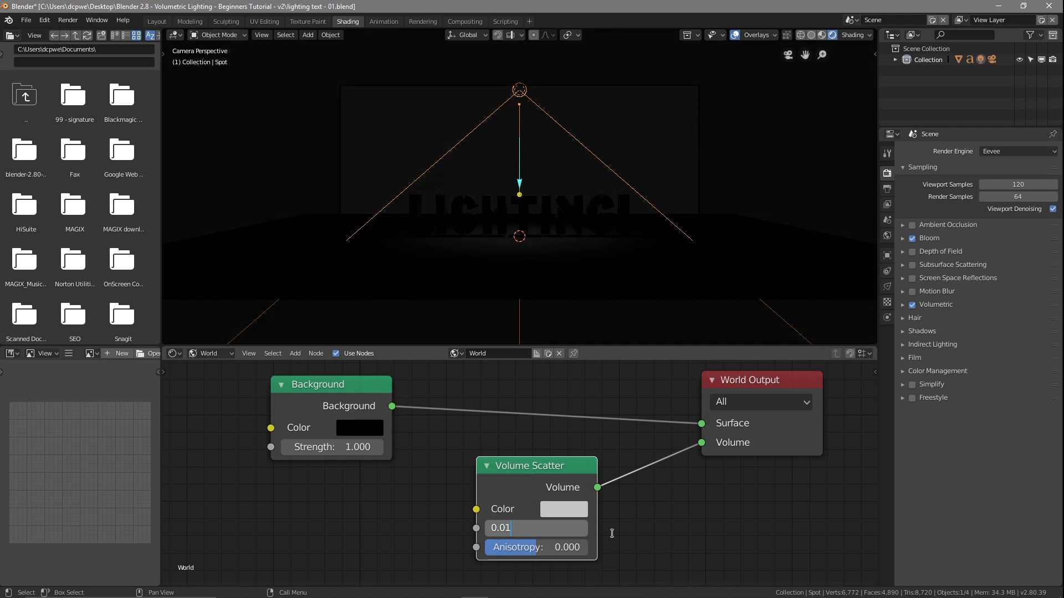
key("Return")
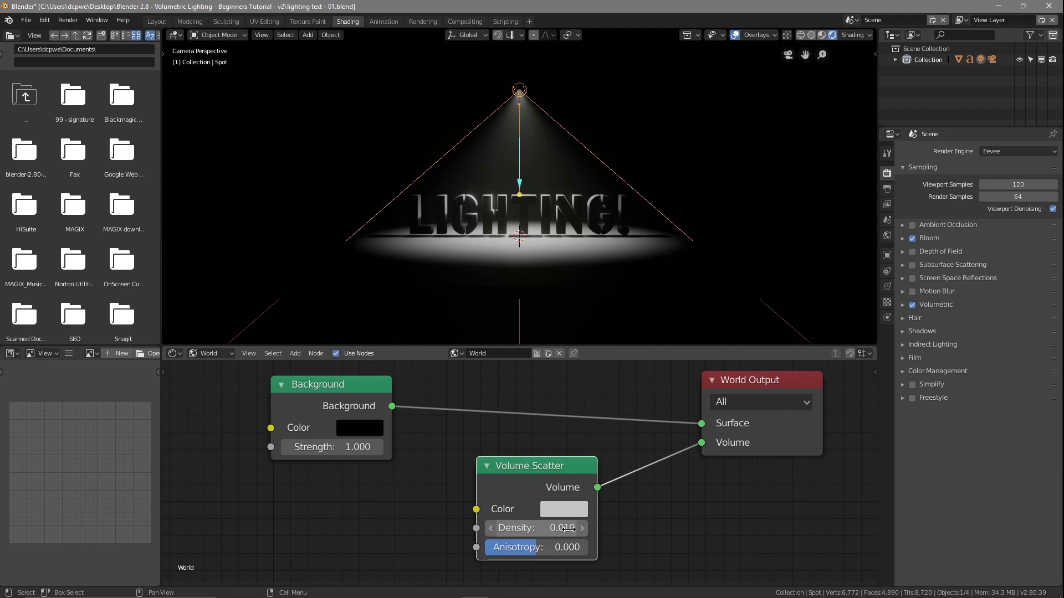
mouse_move(538, 546)
left_mouse_down()
mouse_move(562, 546)
mouse_move(515, 546)
mouse_move(546, 543)
left_mouse_up()
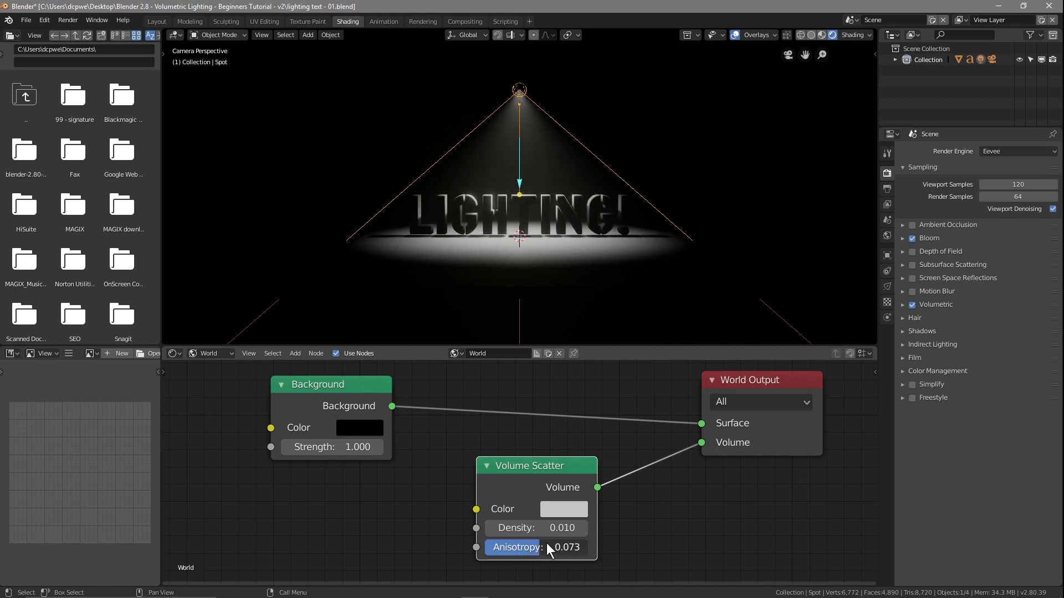
Step: Render a test image of the scene, inspect the light beam over the text and close the render
scroll(540, 245, "up", 3)
scroll(539, 229, "down", 1)
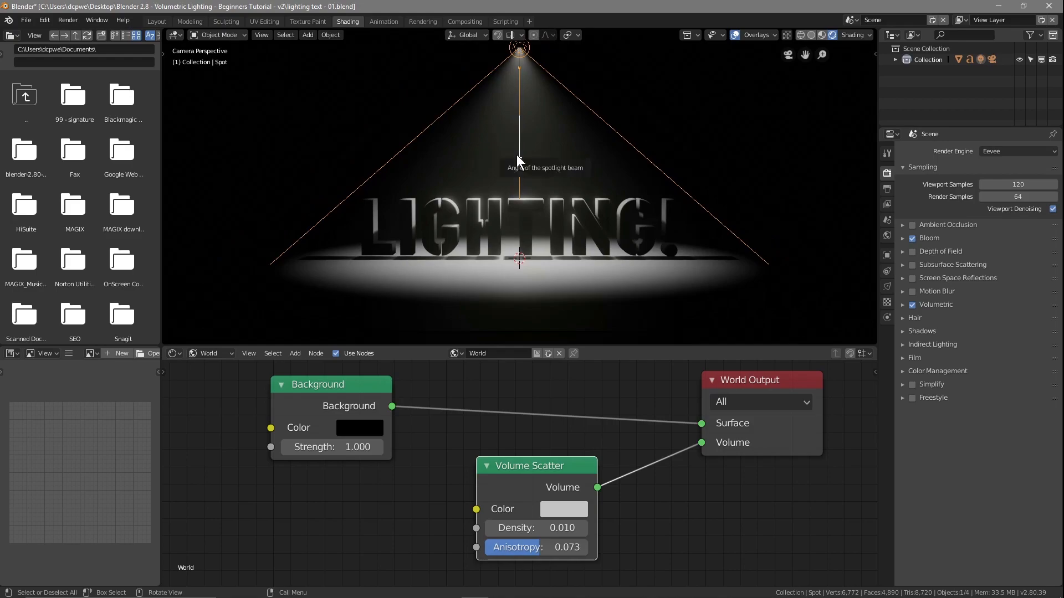
key("F12")
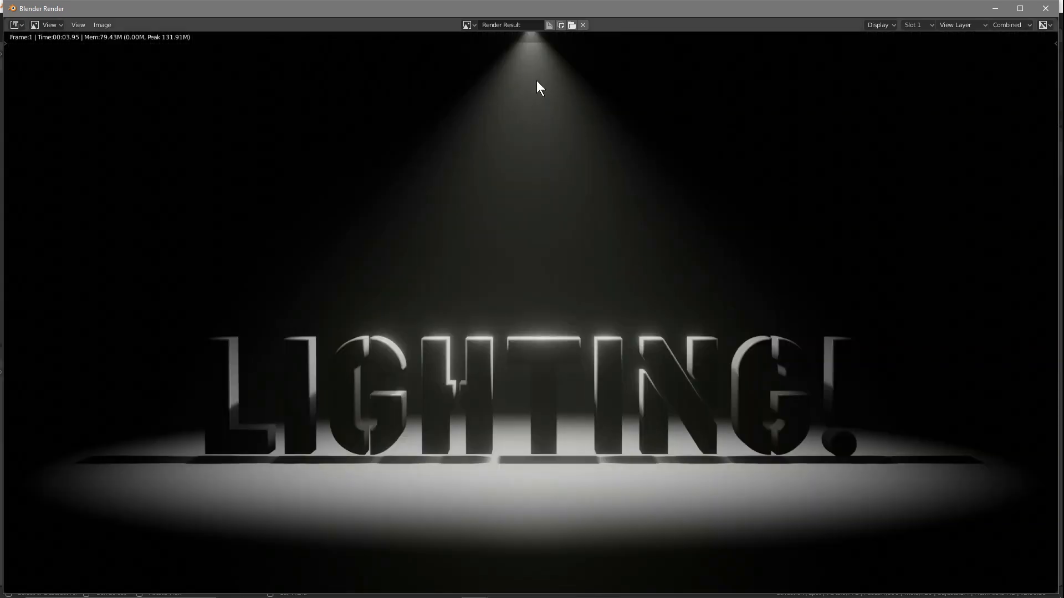
scroll(523, 164, "down", 1)
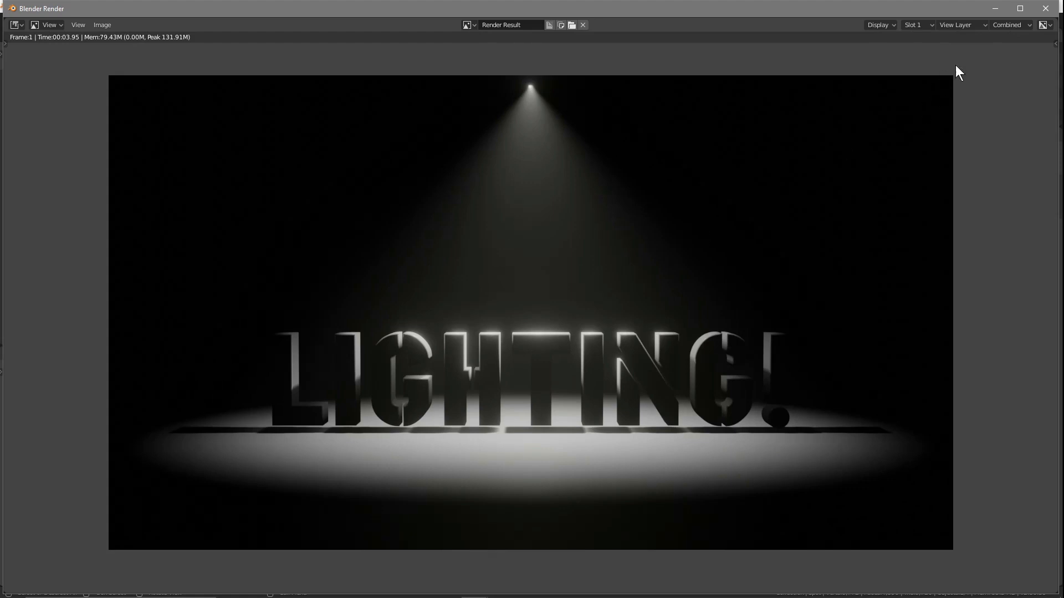
left_click(1043, 9)
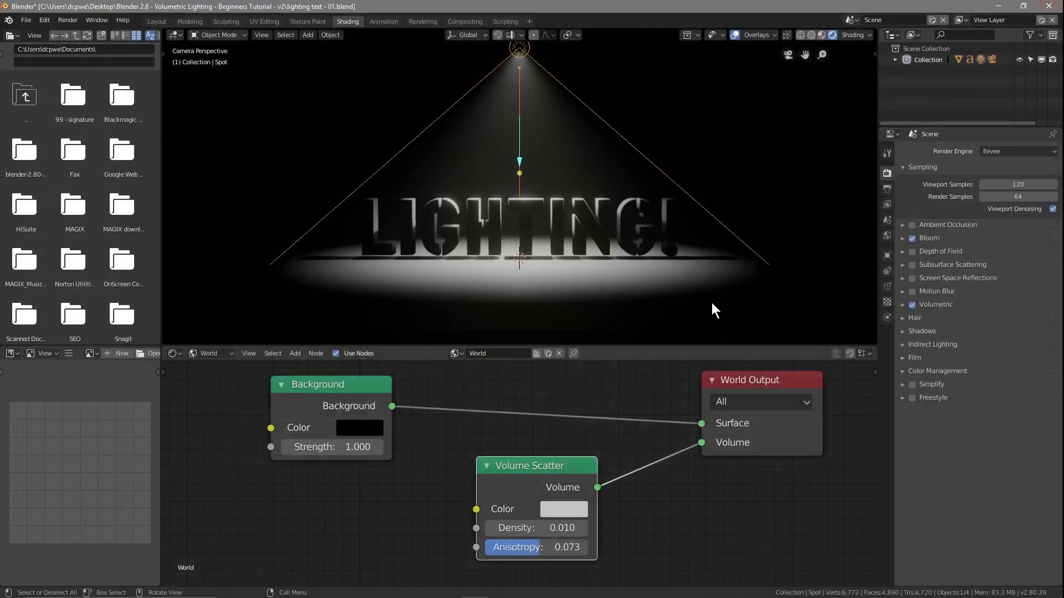
Step: Try Volume Scatter densities such as 0.110 and 0.210 and bring the value back to 0.010
left_click(580, 529)
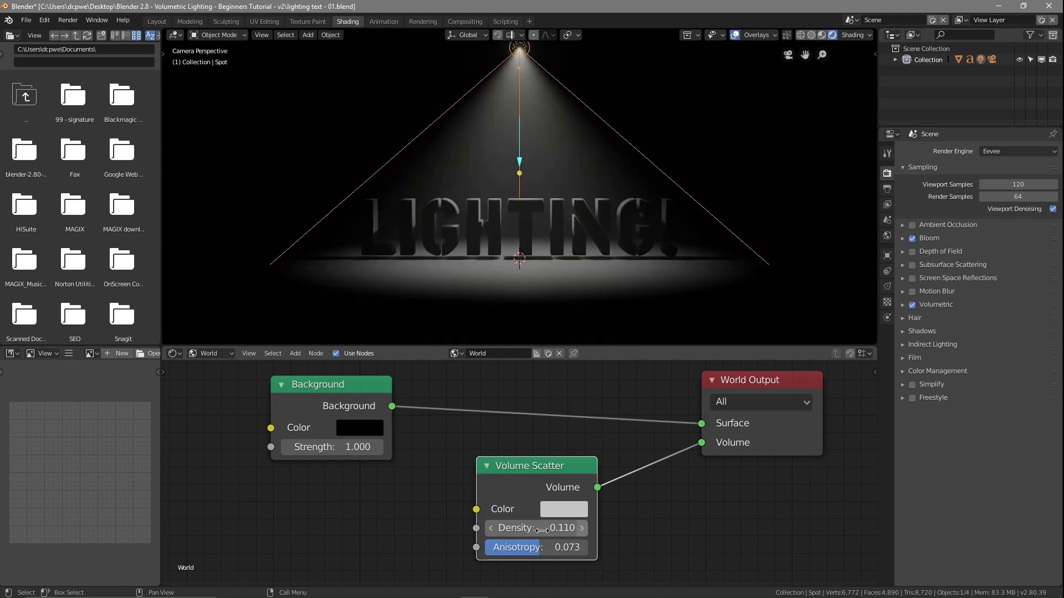
left_click(490, 528)
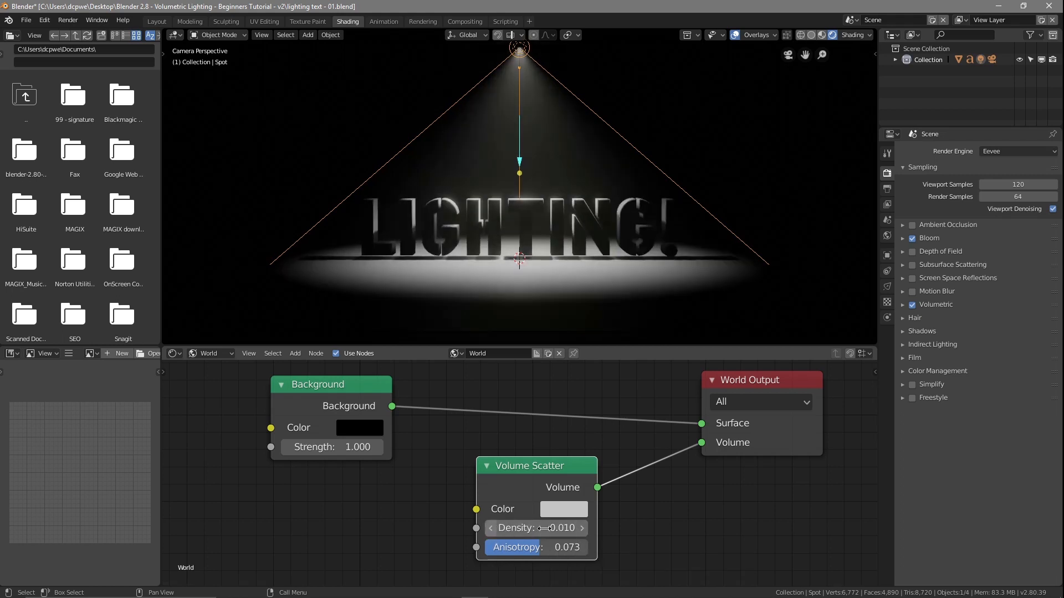
left_click(582, 528)
left_click(582, 528)
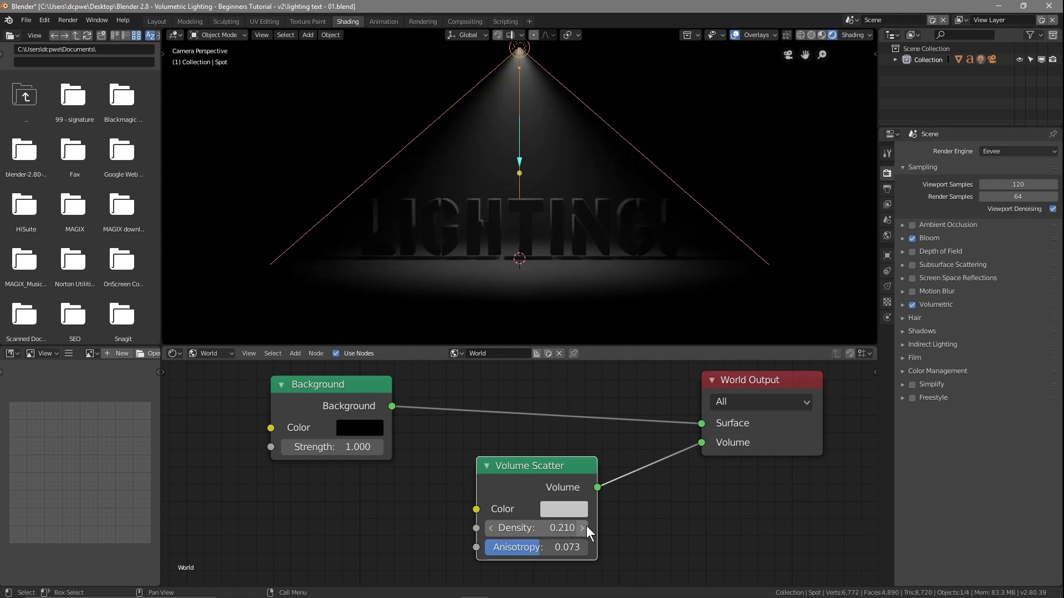
left_click(586, 528)
left_click(492, 528)
left_click(492, 528)
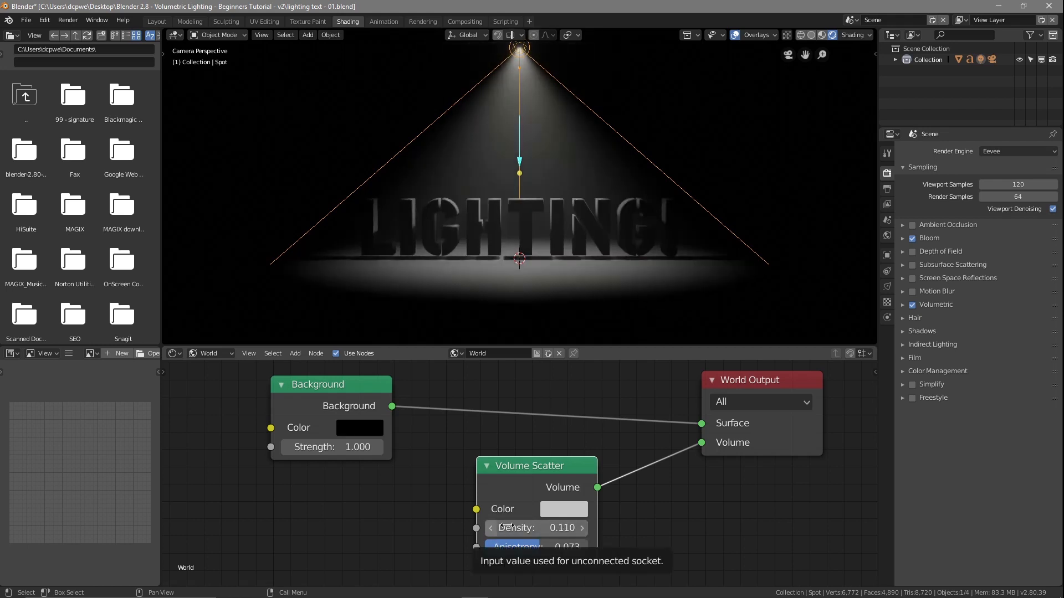
left_click(580, 525)
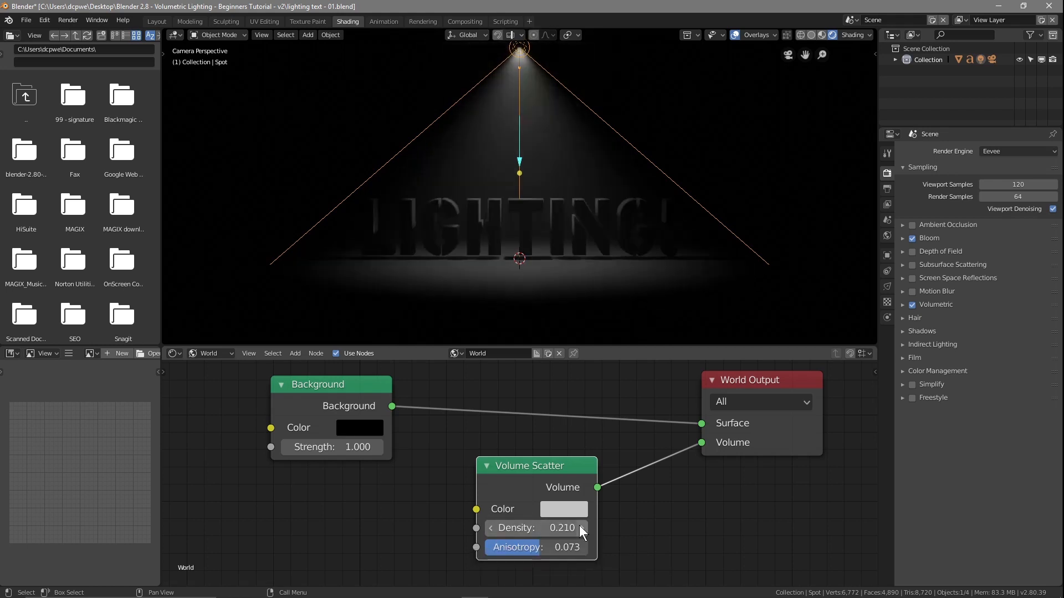
left_click(490, 527)
left_click(489, 527)
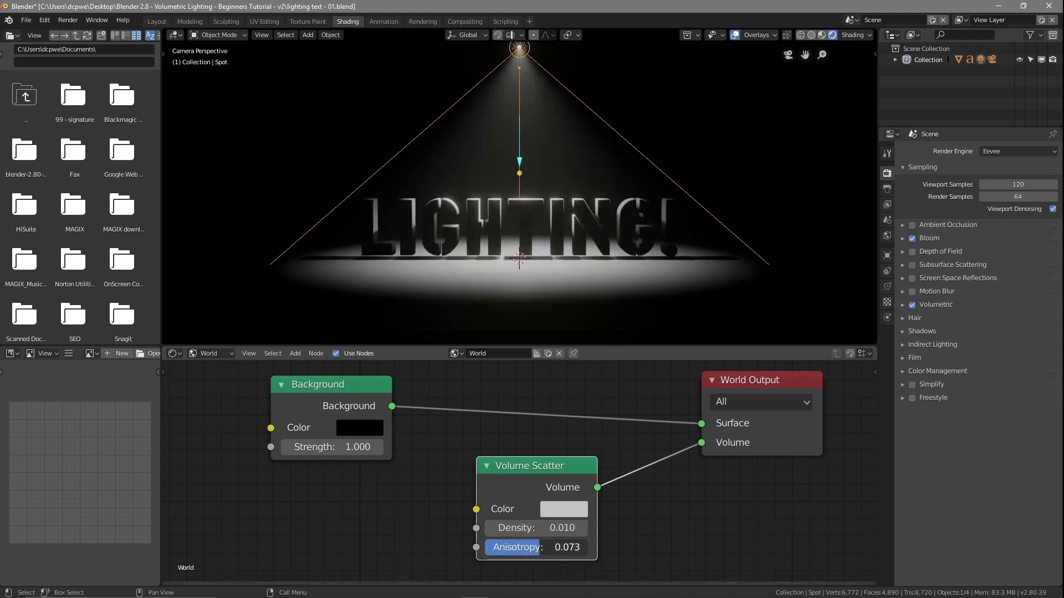
Step: Set the Volume Scatter node's density to 0.015
left_click(529, 546)
left_click(652, 558)
left_click(527, 526)
left_click(556, 527)
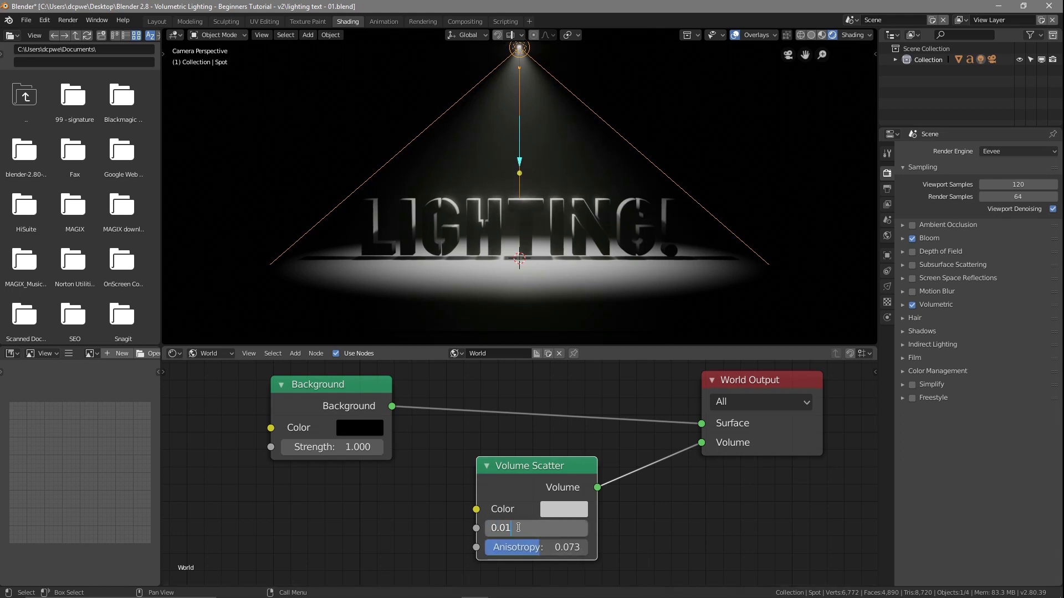
key("Return")
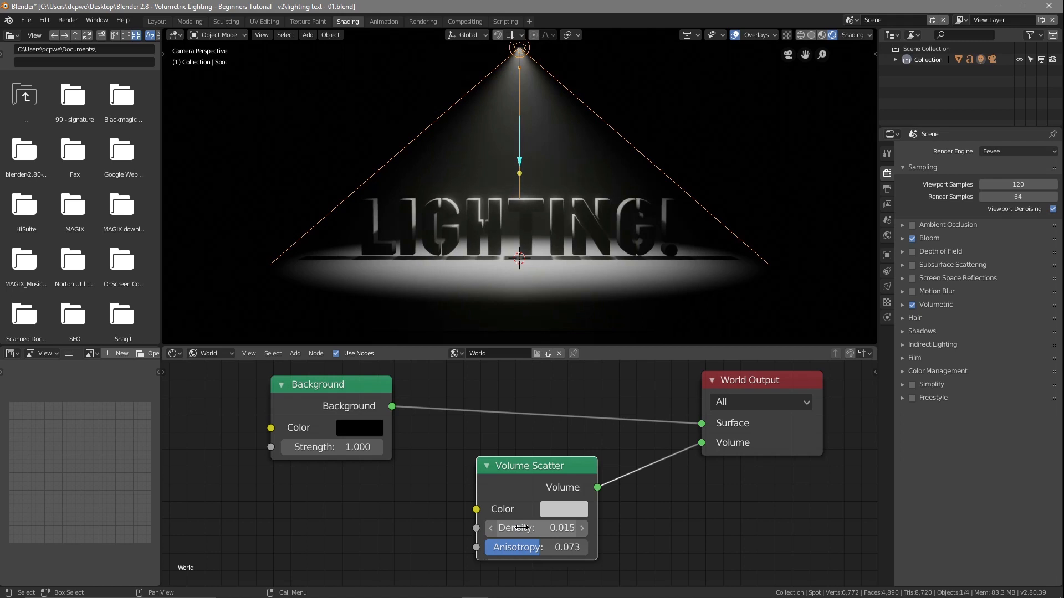
Step: Try a slightly different anisotropy on the Volume Scatter node and set it to 0
mouse_move(540, 548)
left_mouse_down()
mouse_move(527, 547)
mouse_move(541, 547)
left_mouse_up()
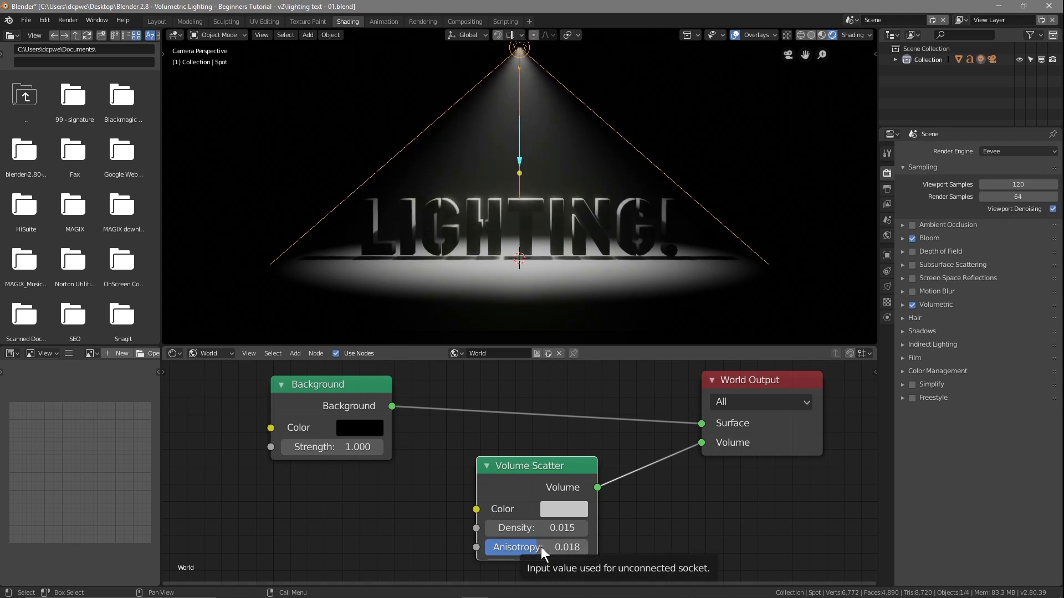
left_click(541, 547)
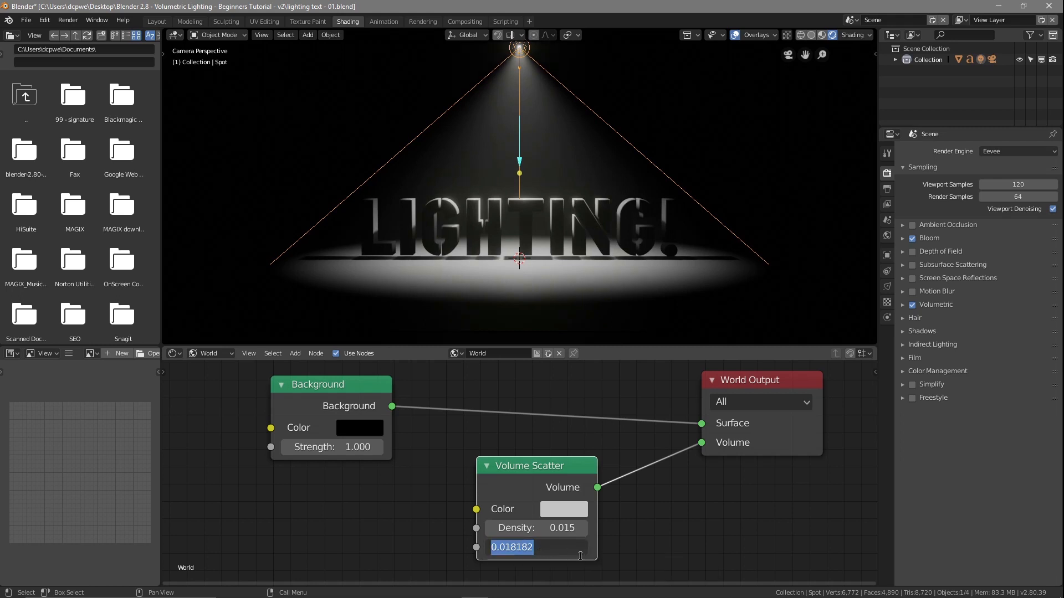
type("0")
key("Return")
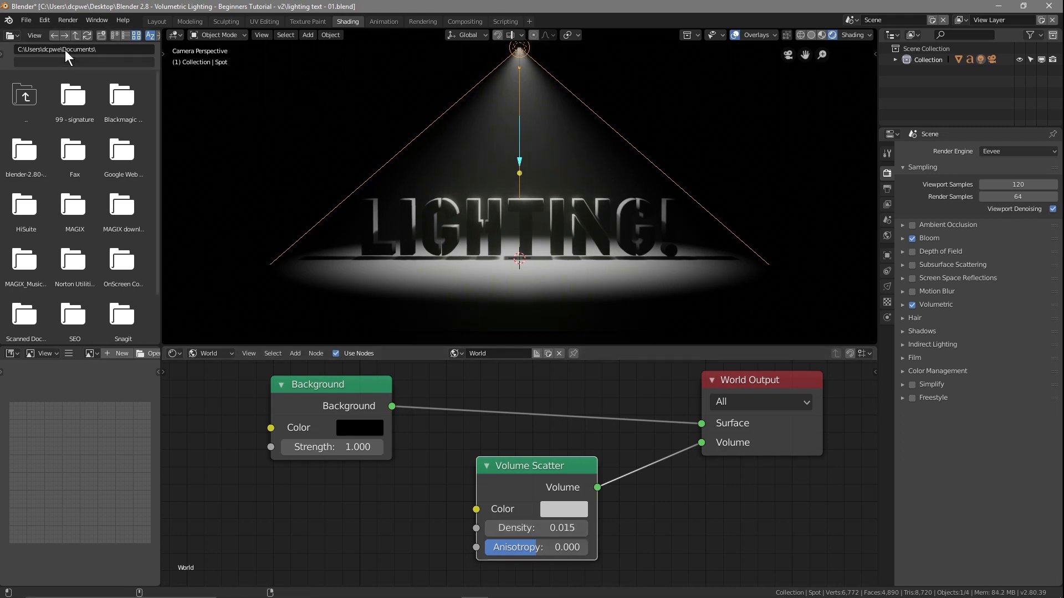
Step: Return to the Layout workspace in camera view, select the spot light and show its light settings
left_click(156, 21)
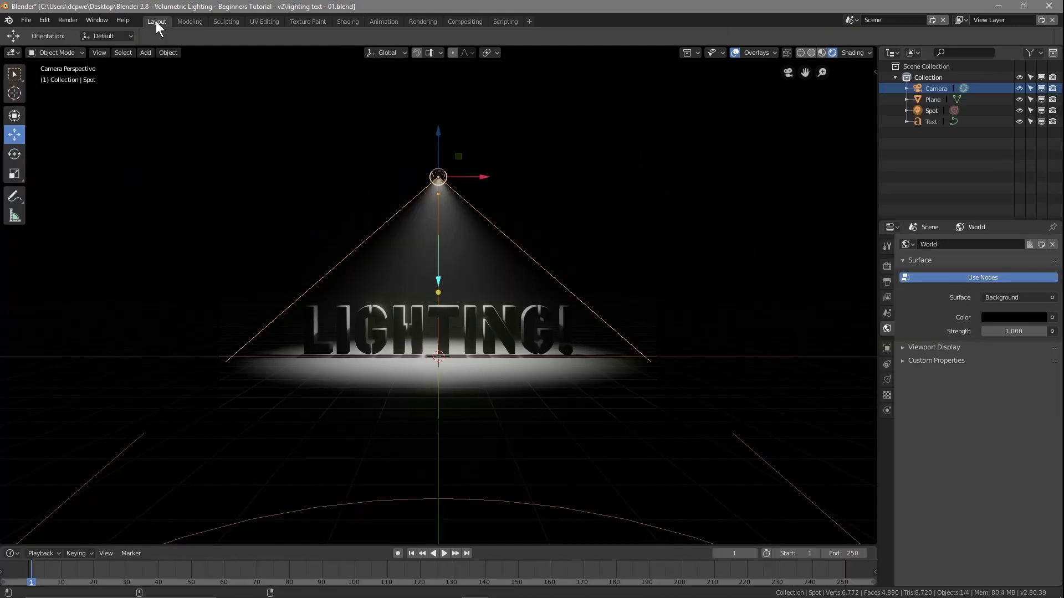
key("KP_0")
key("KP_0")
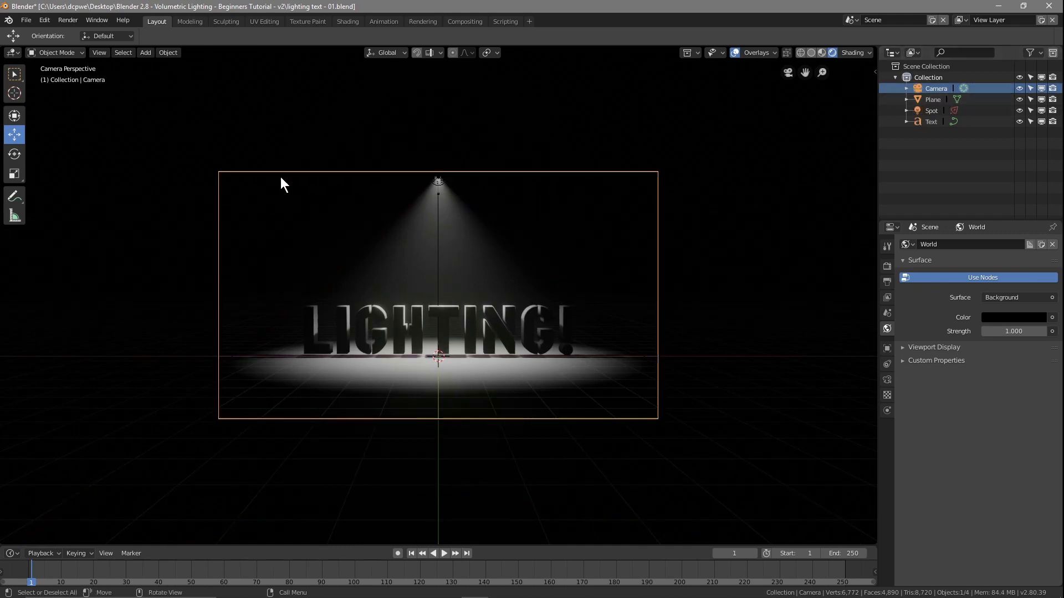
left_click(927, 108)
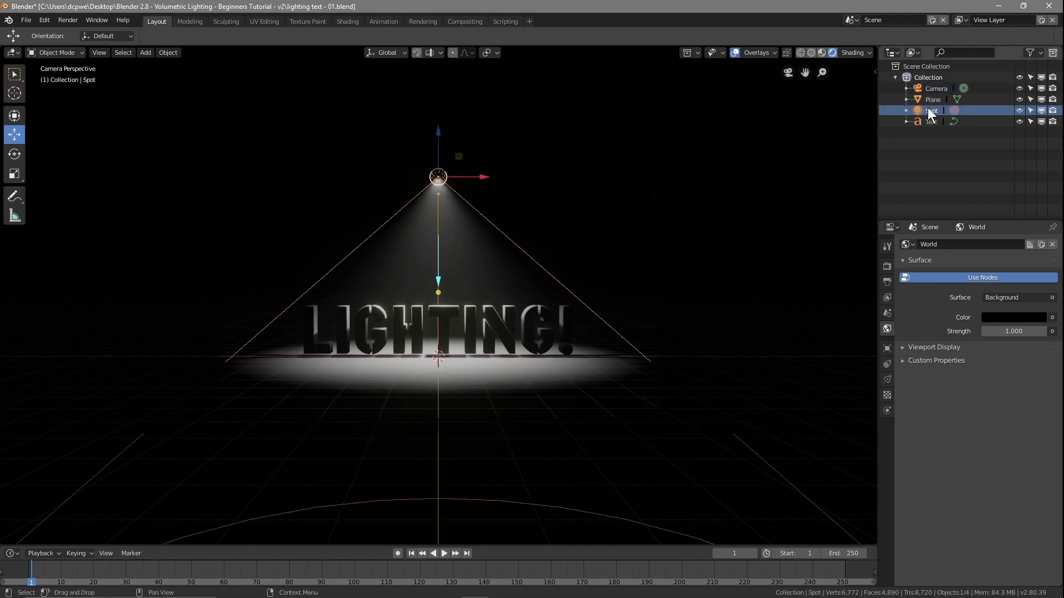
left_click(886, 380)
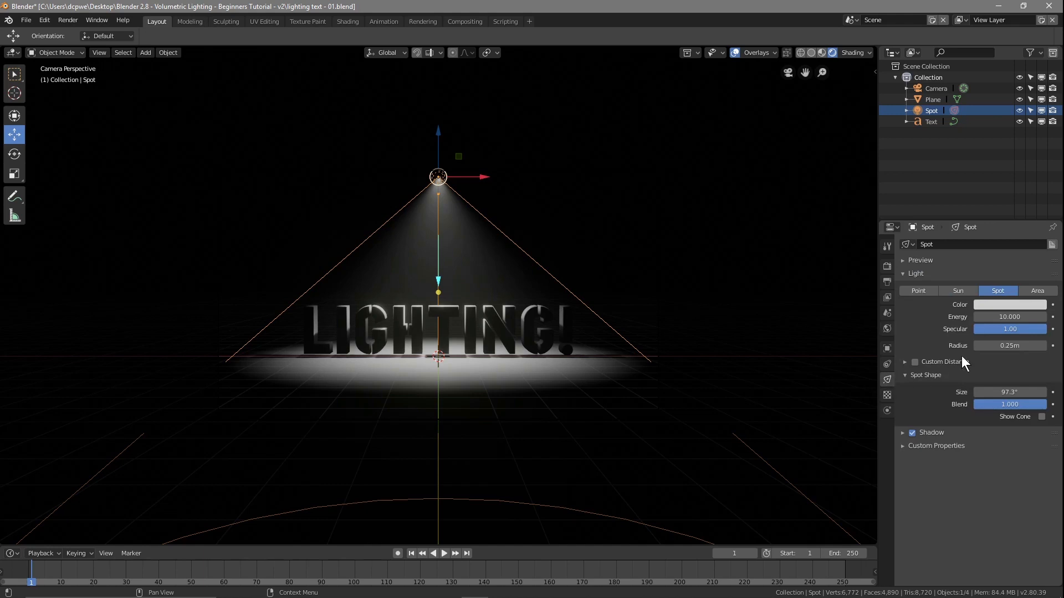
Step: Widen the spot light's cone to 99.9° and try a different energy, returning it to 10
mouse_move(1009, 391)
left_mouse_down()
mouse_move(1028, 391)
mouse_move(1009, 393)
left_mouse_up()
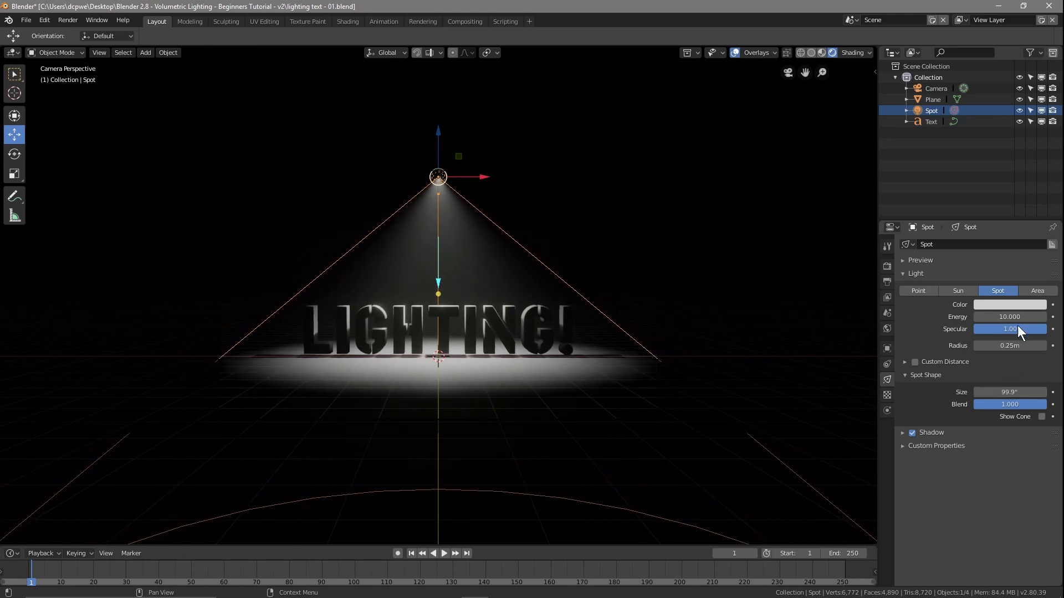
left_click_drag(1009, 317, 985, 317)
Step: Adjust the Eevee Bloom settings to a knee of about 0.202, radius of about 5.048 and intensity of about 2.080
left_click(887, 267)
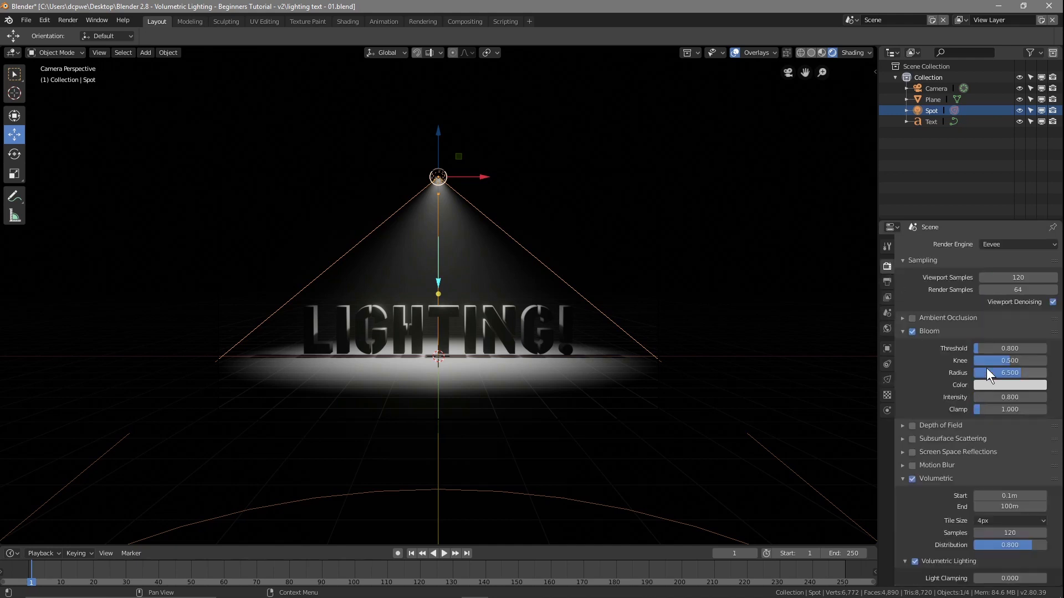
mouse_move(1006, 360)
left_mouse_down()
mouse_move(982, 360)
mouse_move(1020, 372)
mouse_move(991, 372)
left_mouse_up()
scroll(431, 304, "up", 2)
scroll(431, 304, "up", 2)
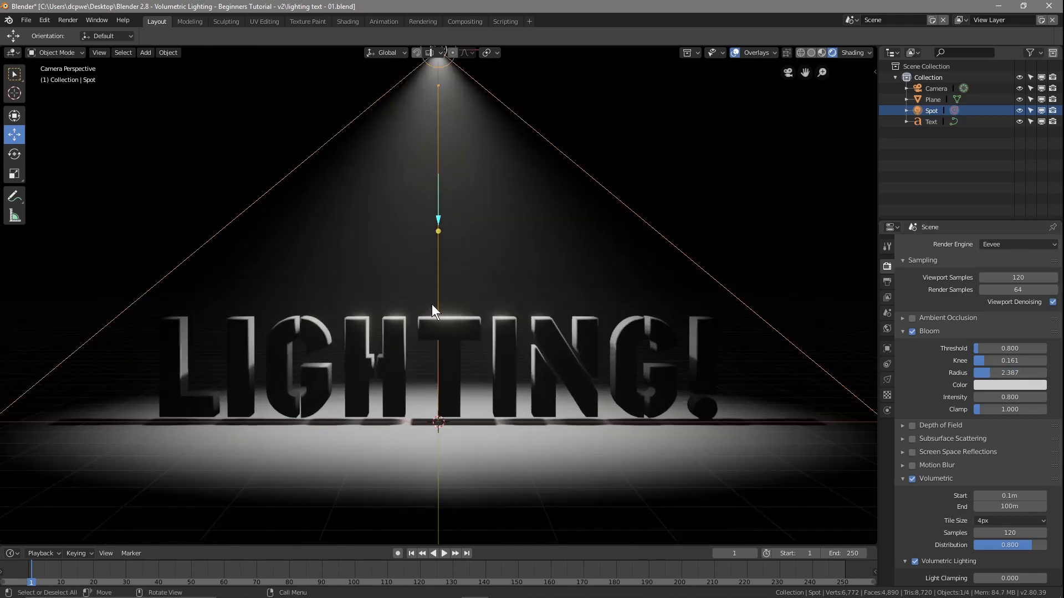
scroll(431, 304, "down", 1)
mouse_move(989, 372)
left_mouse_down()
mouse_move(1033, 371)
mouse_move(989, 360)
mouse_move(1045, 360)
mouse_move(974, 360)
mouse_move(988, 361)
left_mouse_up()
left_click_drag(992, 397, 1013, 397)
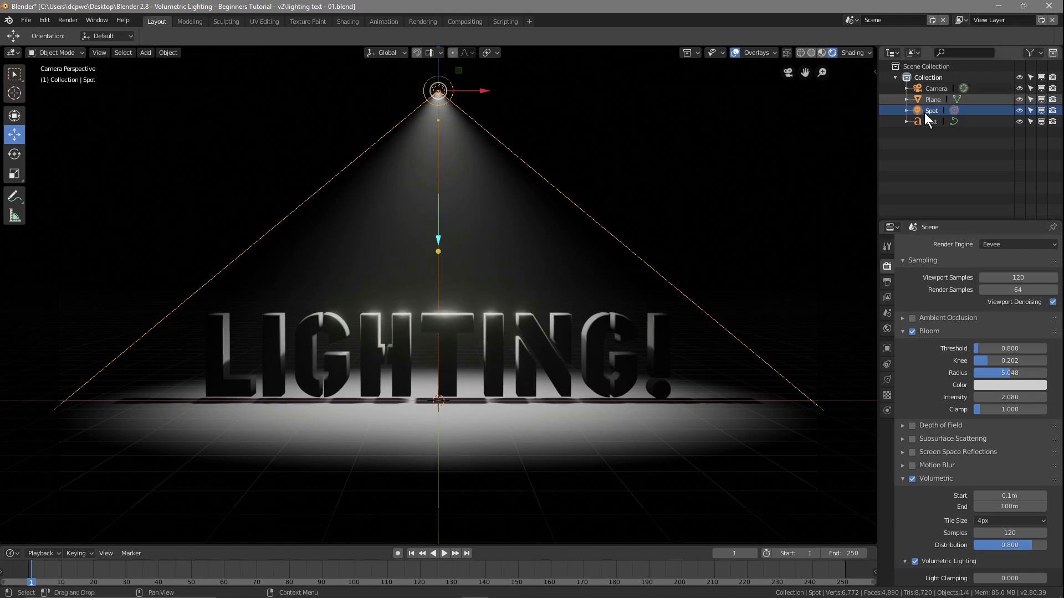
Step: Change the spot light's color to a bright cyan with about R 0.007, G 0.662, B 1.000
left_click(886, 380)
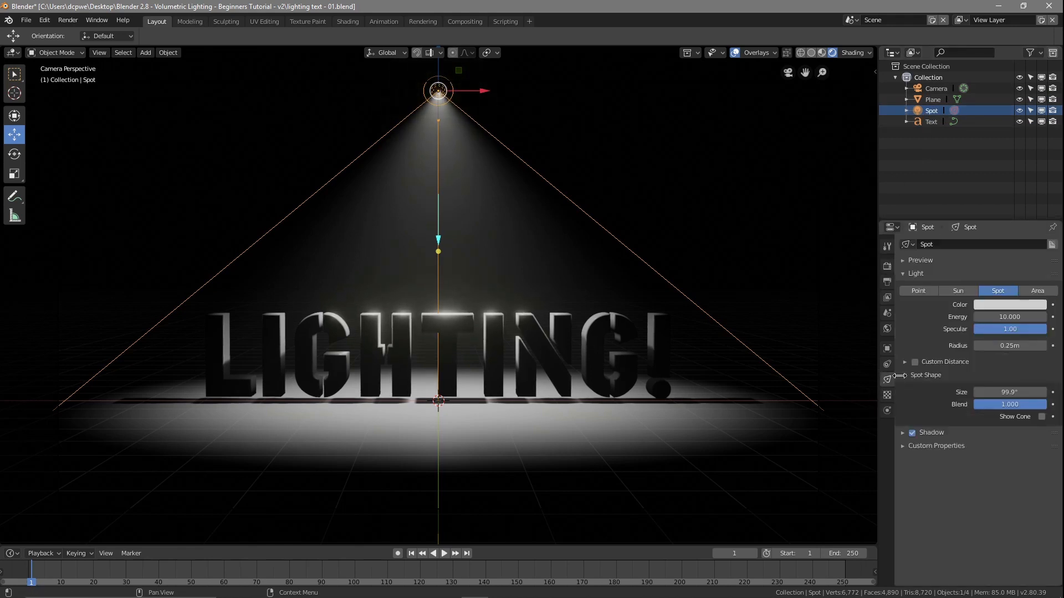
left_click(994, 305)
left_click_drag(996, 214, 1012, 231)
mouse_move(993, 238)
left_mouse_down()
mouse_move(959, 226)
mouse_move(950, 179)
mouse_move(996, 159)
left_mouse_up()
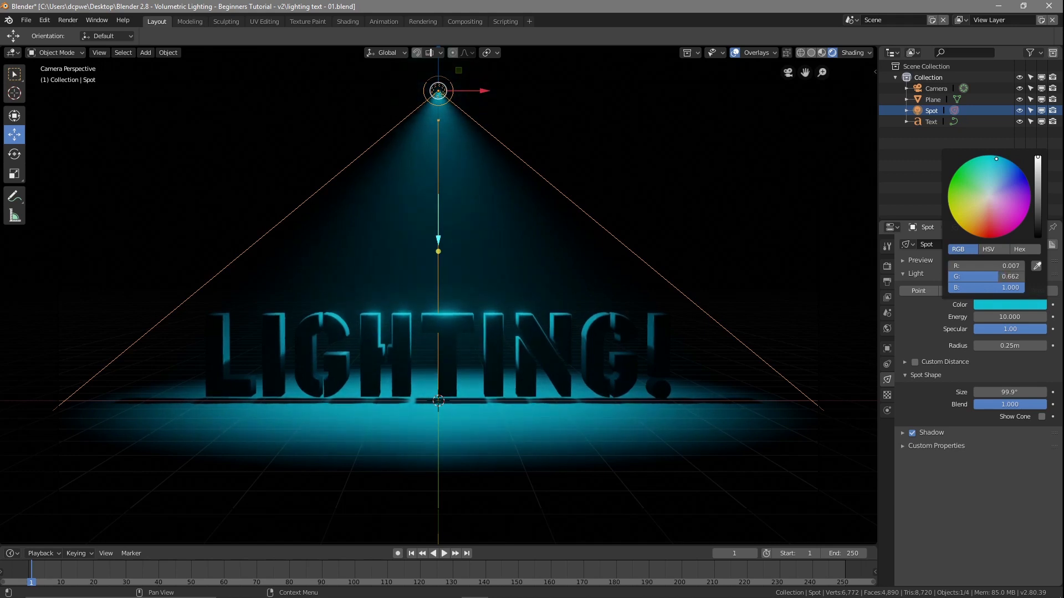
Step: Set the spot light's cone size to 94° and try a blend of 0 before restoring it to 1
mouse_move(1002, 346)
left_mouse_down()
mouse_move(1041, 346)
mouse_move(997, 346)
left_mouse_up()
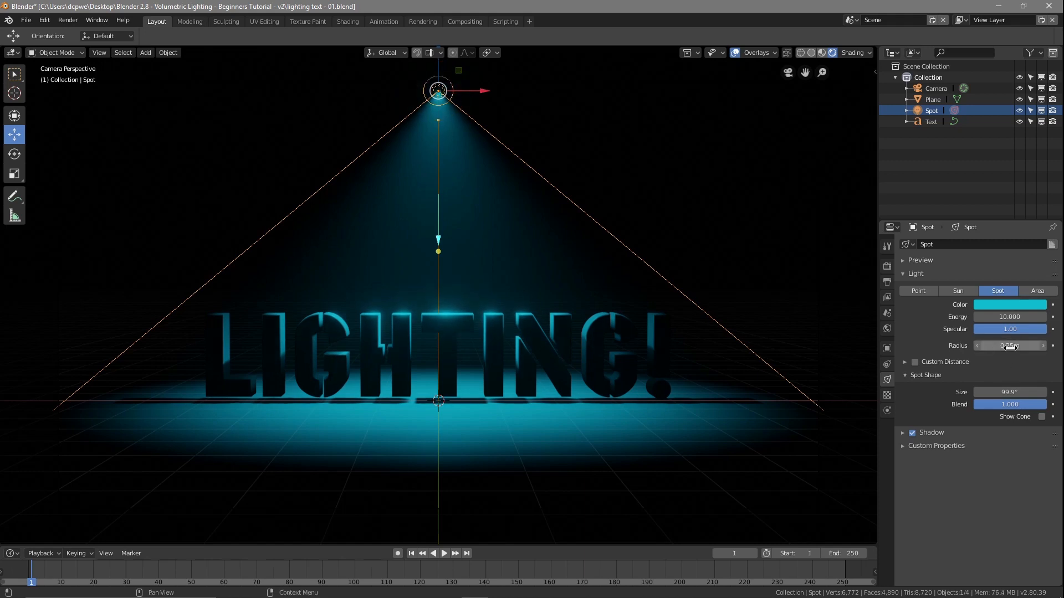
mouse_move(1006, 392)
left_mouse_down()
mouse_move(1015, 393)
mouse_move(1000, 392)
left_mouse_up()
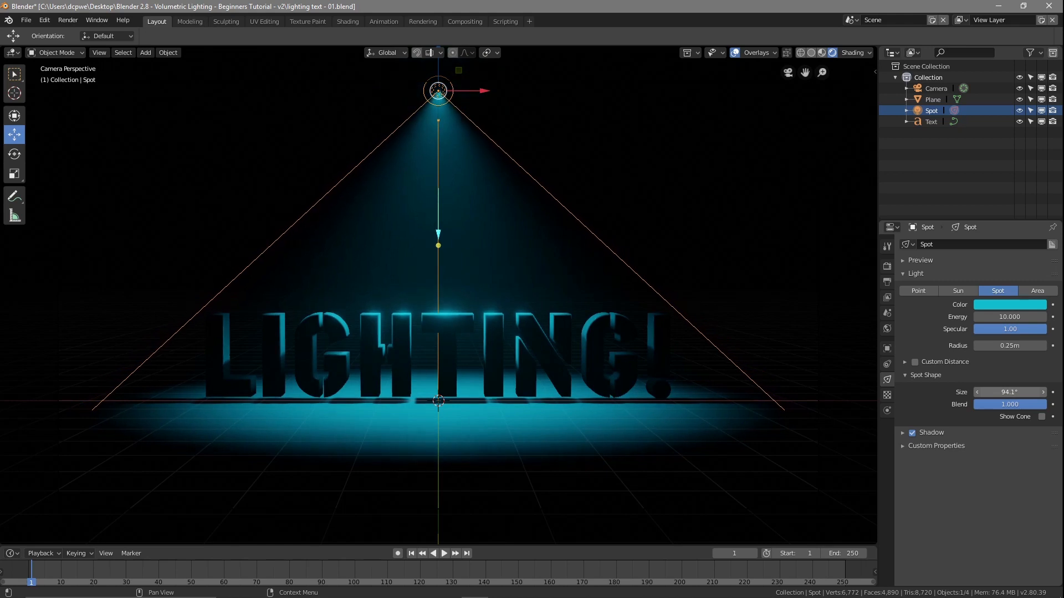
left_click(1000, 392)
type("94")
key("Return")
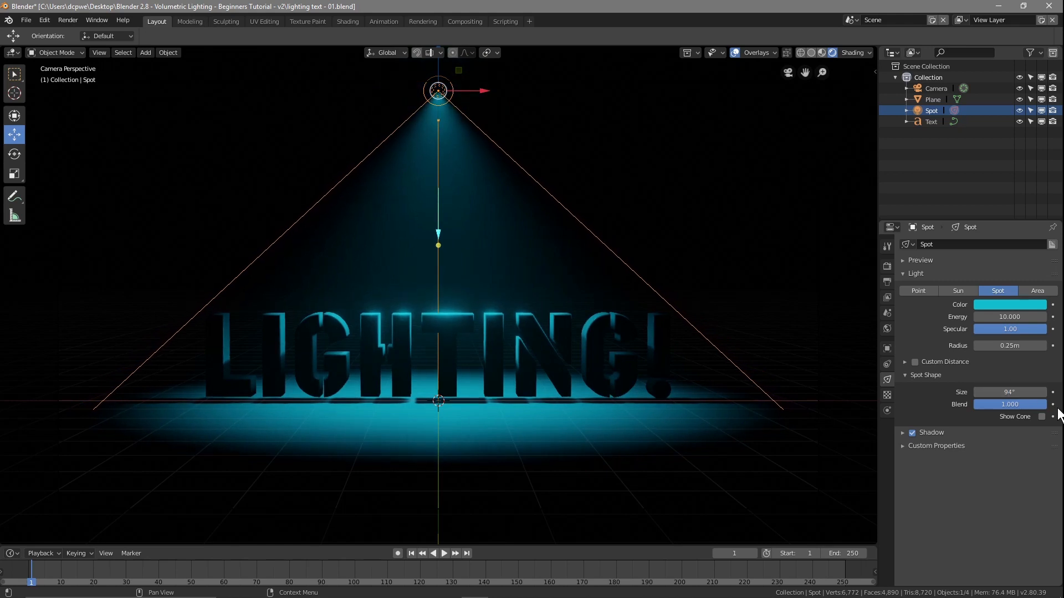
left_click_drag(1046, 405, 825, 408)
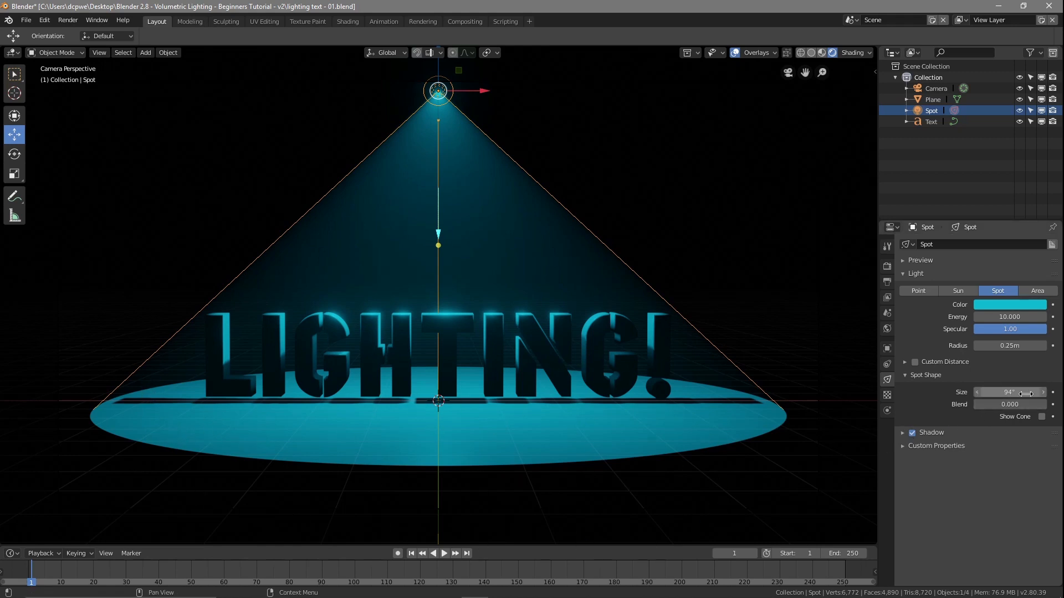
left_click_drag(986, 406, 1061, 405)
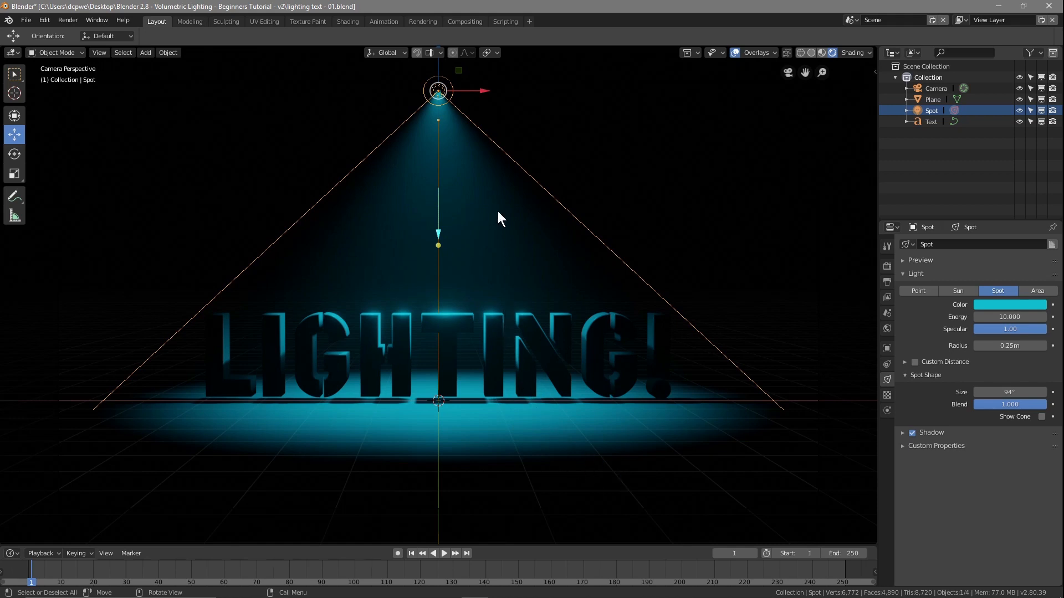
Step: Rename the spot light as Spot Top and the plane as Floor
left_click(438, 90)
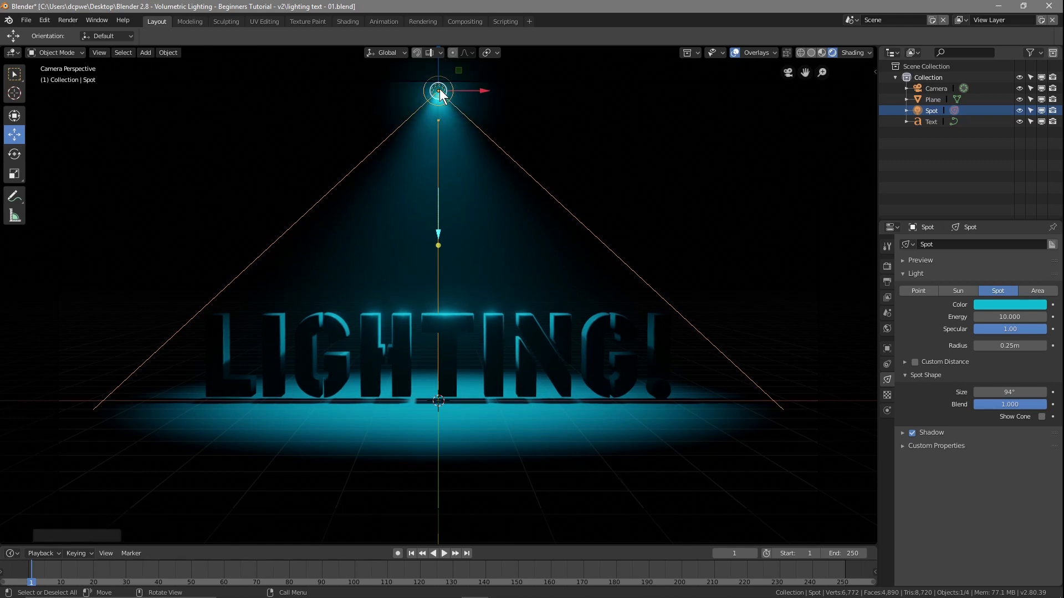
double_click(931, 112)
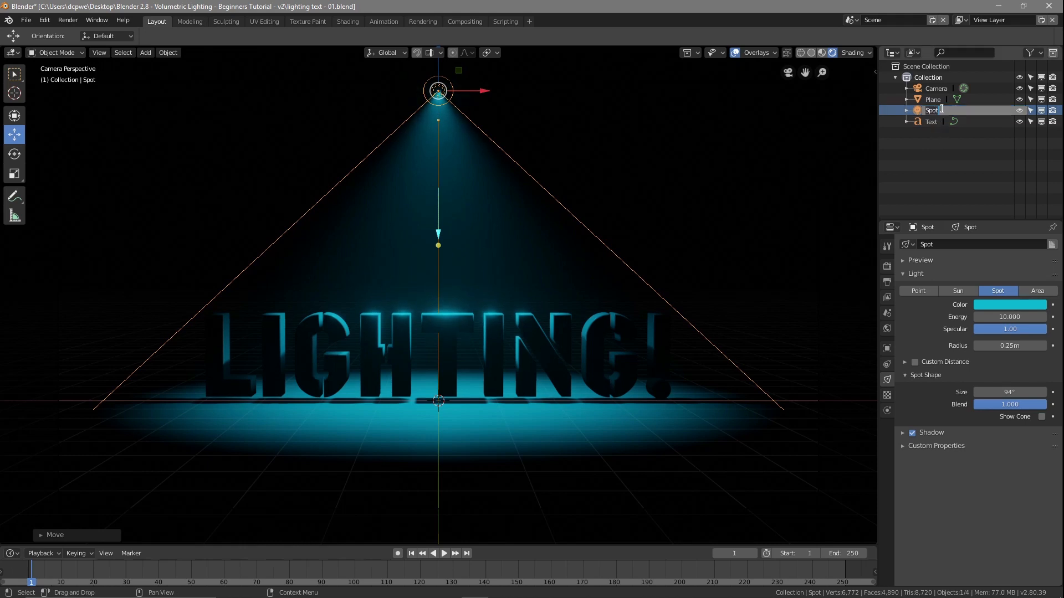
type("Top")
key("Return")
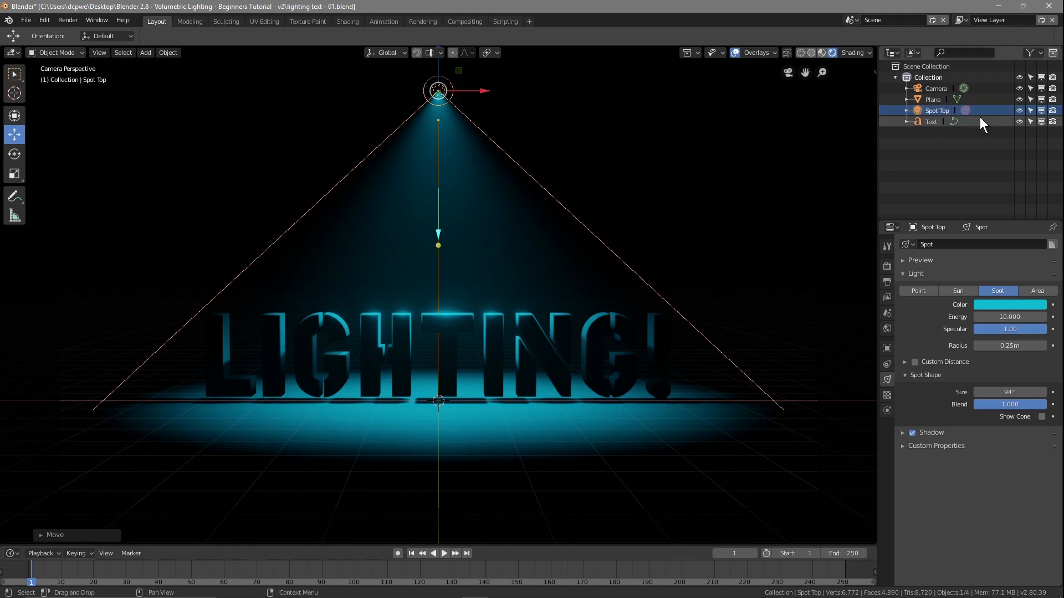
double_click(939, 100)
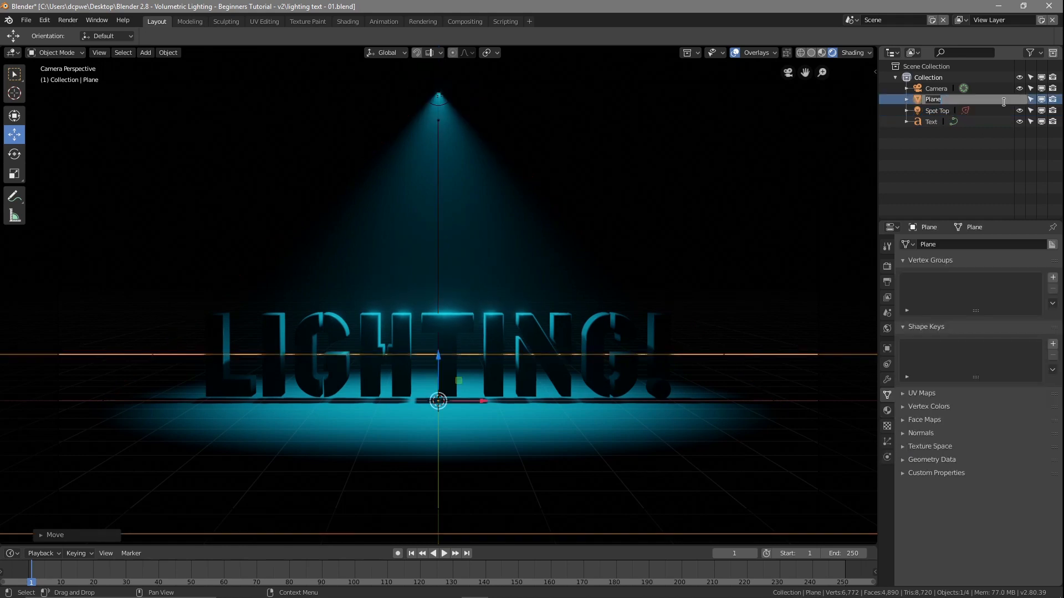
type("Floor")
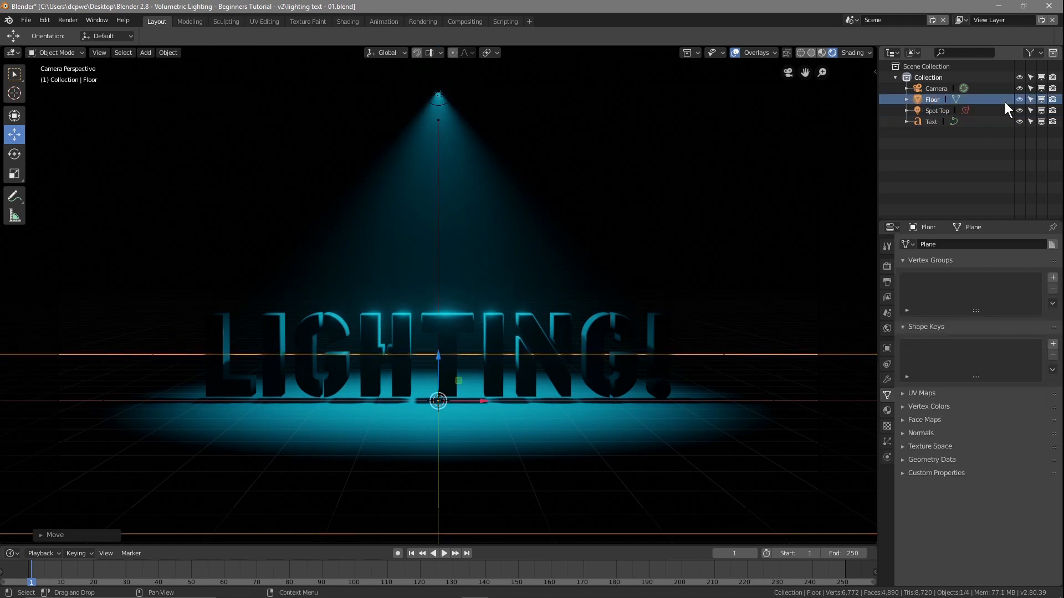
key("Return")
Step: Extend the overhead light's name to Spot Light Top
left_click(932, 111)
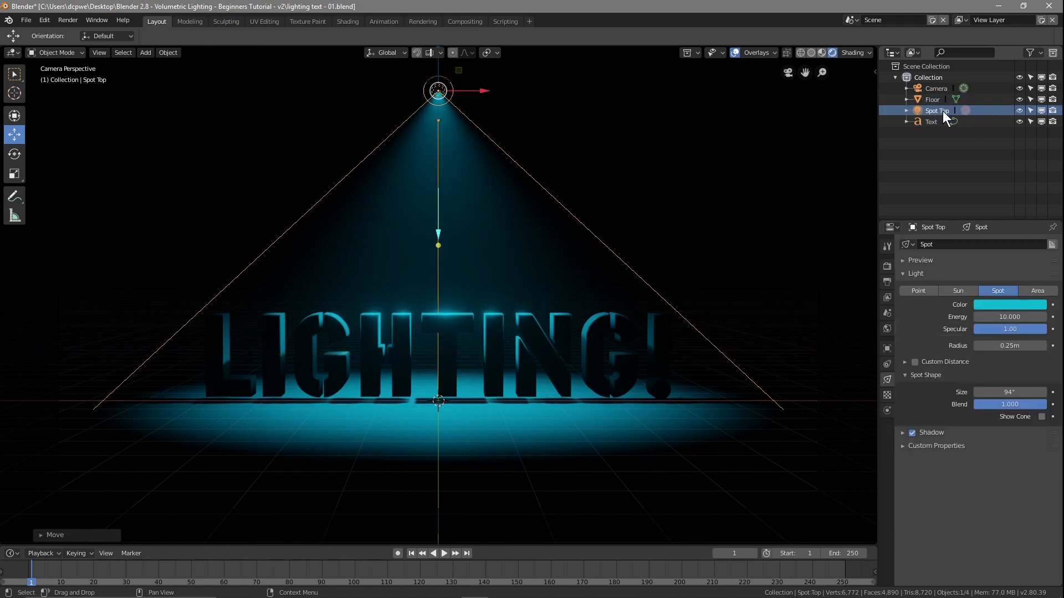
double_click(942, 111)
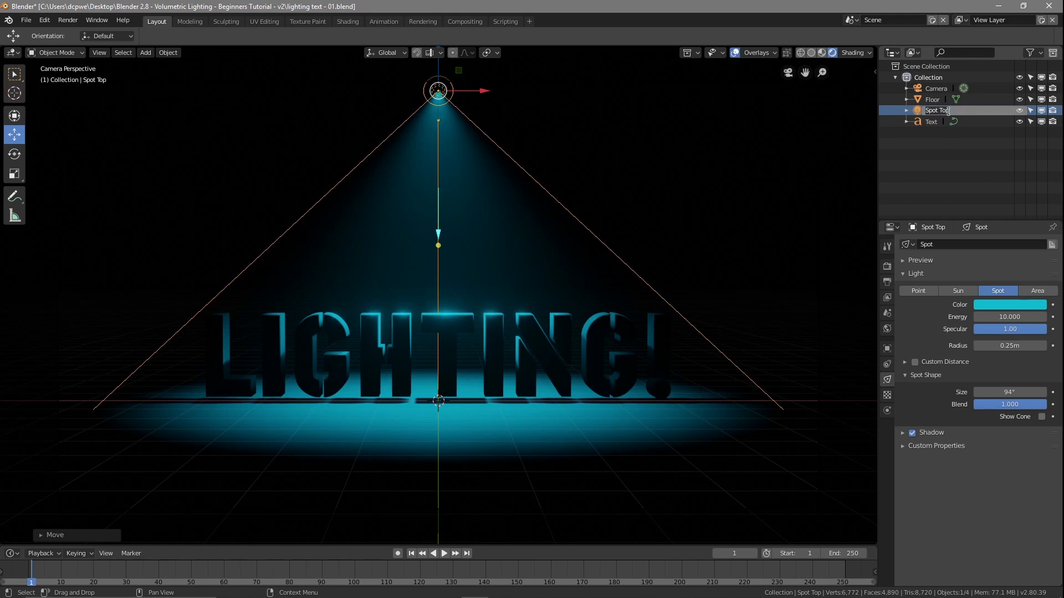
left_click(983, 114)
key("Return")
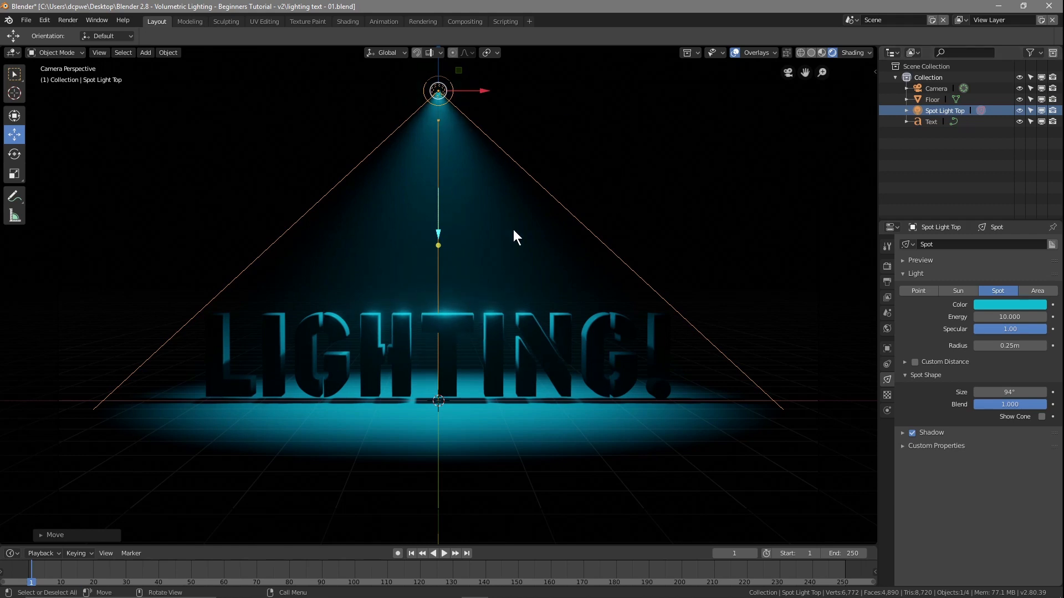
Step: Duplicate Spot Light Top in place and rename the copy Spot Light Back
key("shift+d")
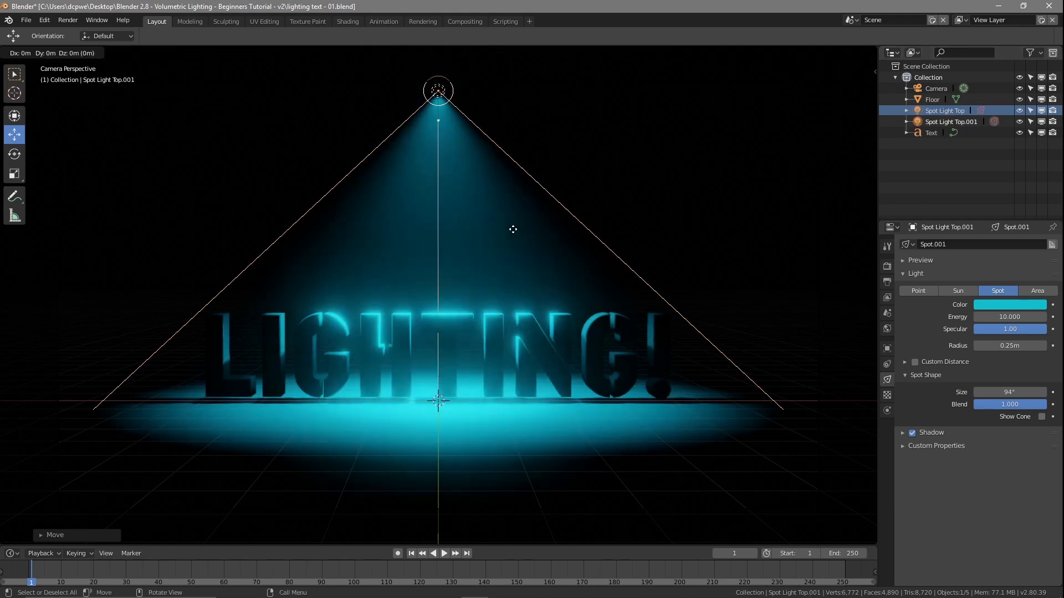
right_click(515, 239)
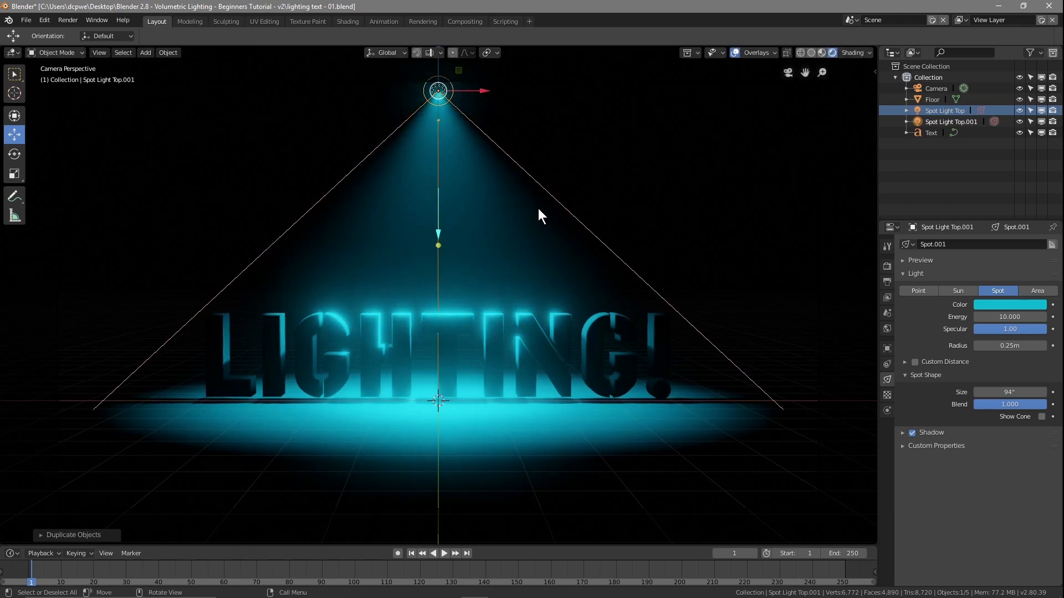
double_click(955, 122)
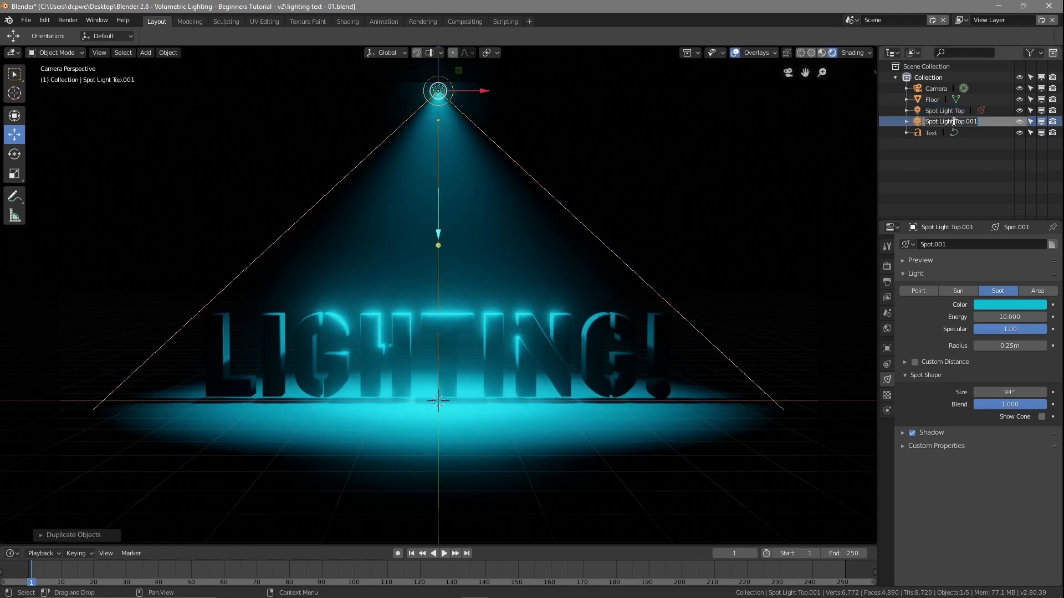
left_click_drag(954, 122, 1029, 120)
key("BackSpace")
type("Back")
key("Return")
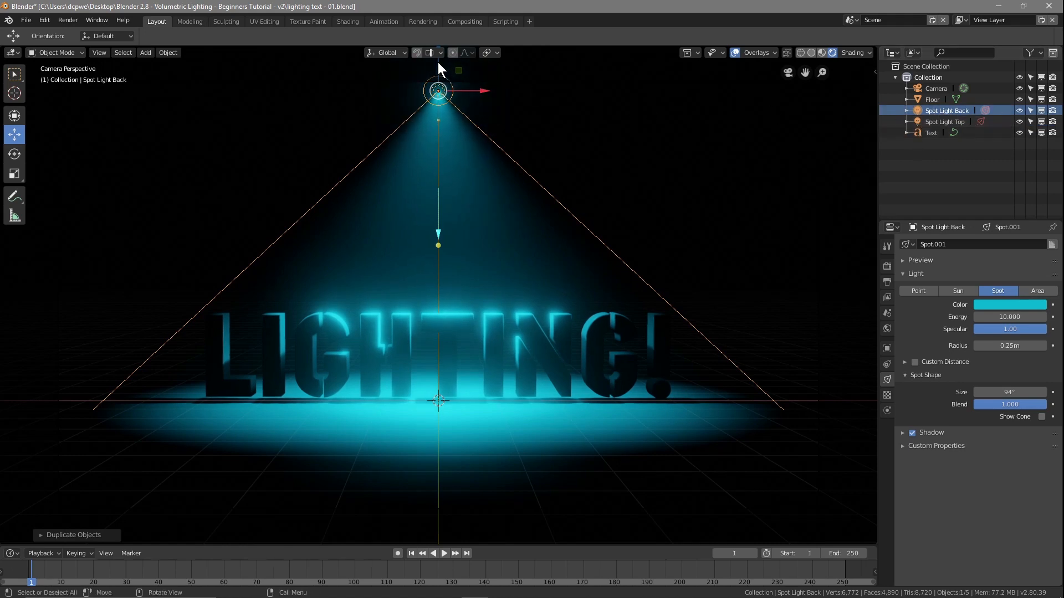
Step: Lower Spot Light Back to about 0.87 m on Z, try a 180° turn, and rotate it 90° about the global X axis
left_click_drag(438, 62, 469, 322)
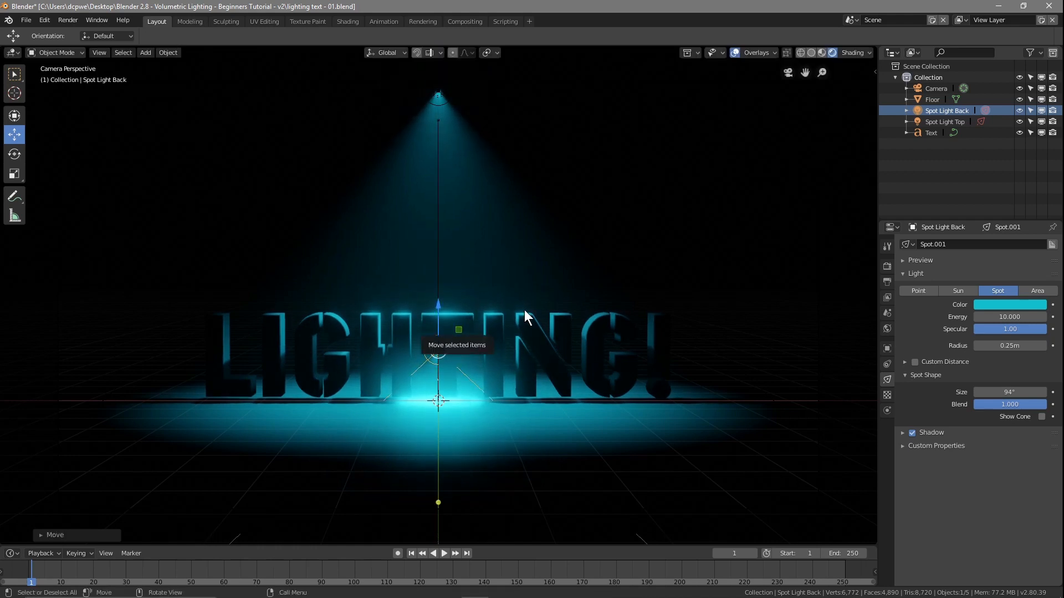
key("r")
key("x")
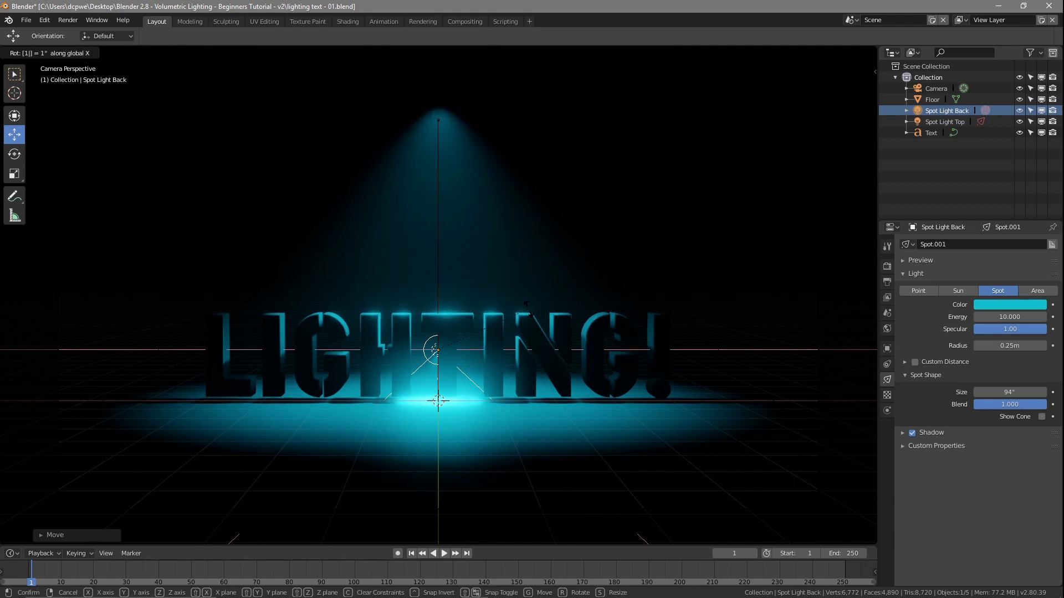
type("180")
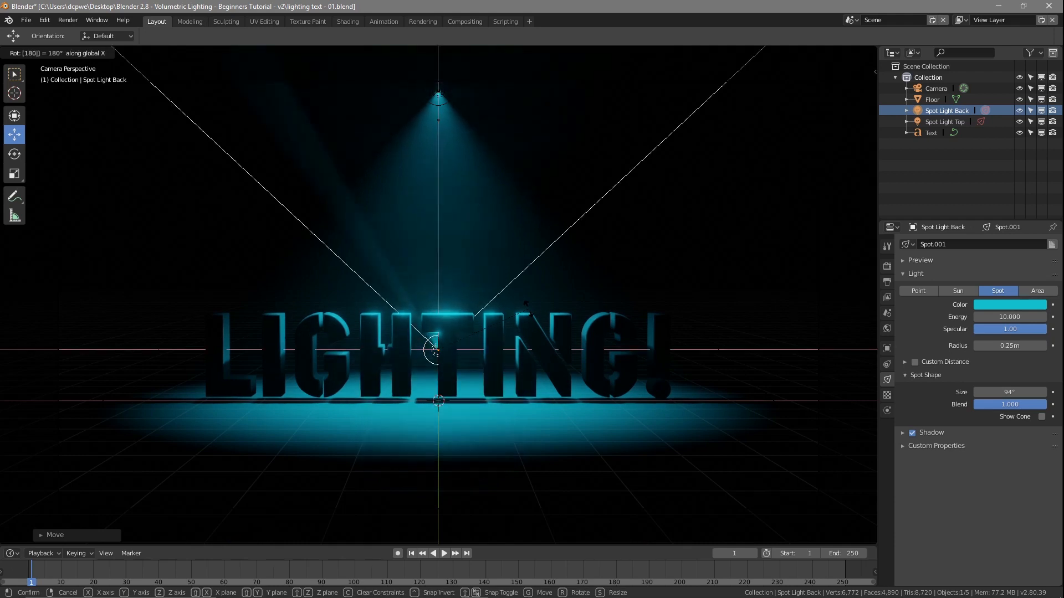
key("BackSpace")
key("BackSpace")
key("BackSpace")
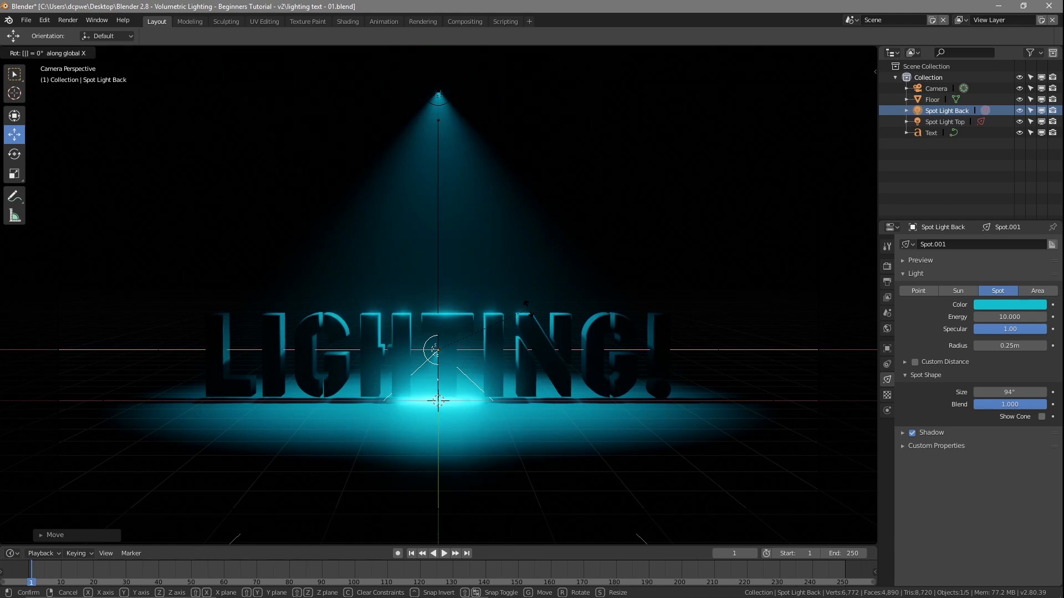
type("90")
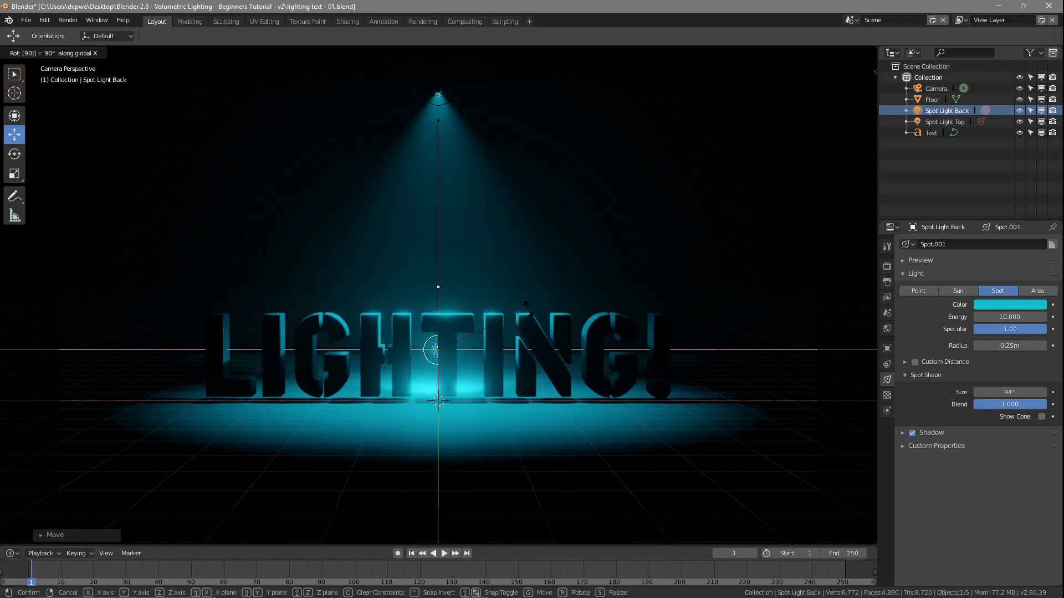
key("BackSpace")
key("BackSpace")
key("BackSpace")
type("x90")
key("Return")
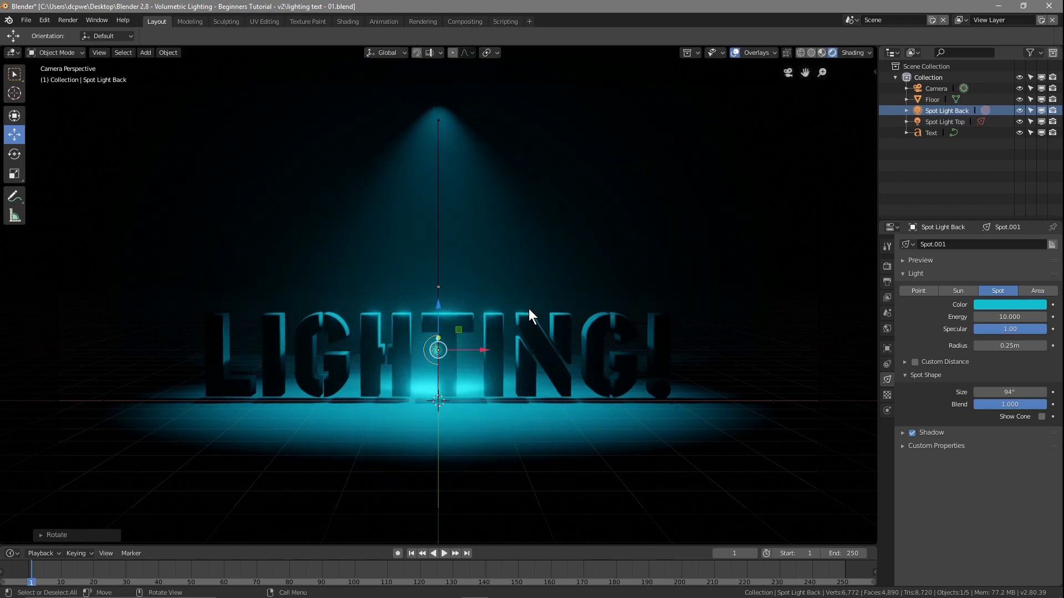
Step: Set Spot Light Back's X rotation to 265° and move it behind the text to about Y 3.16 m, Z 0.64 m
middle_click_drag(380, 380, 493, 370)
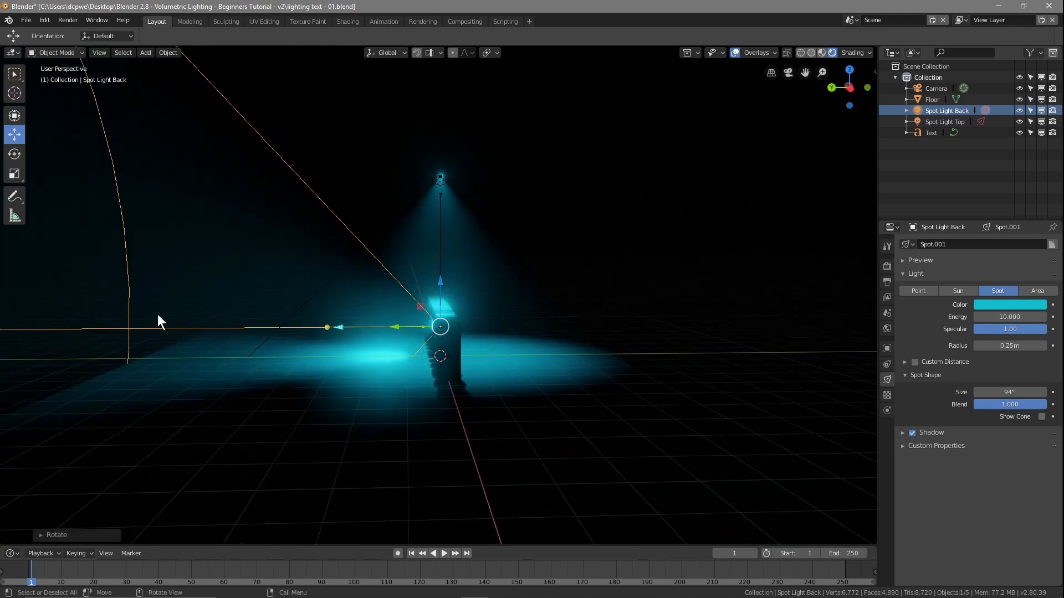
scroll(785, 334, "down", 5)
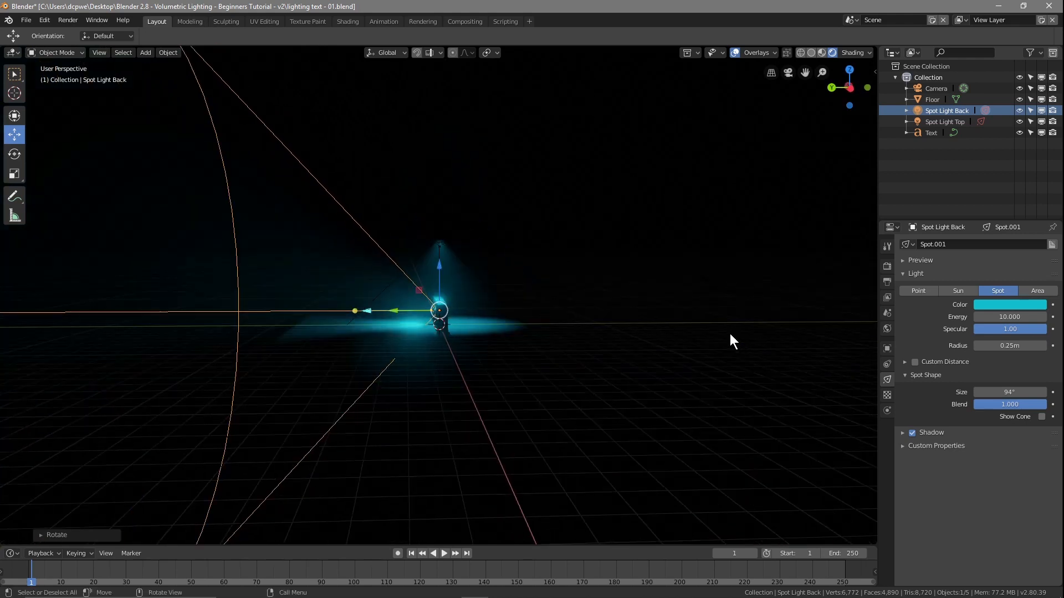
scroll(481, 307, "up", 3)
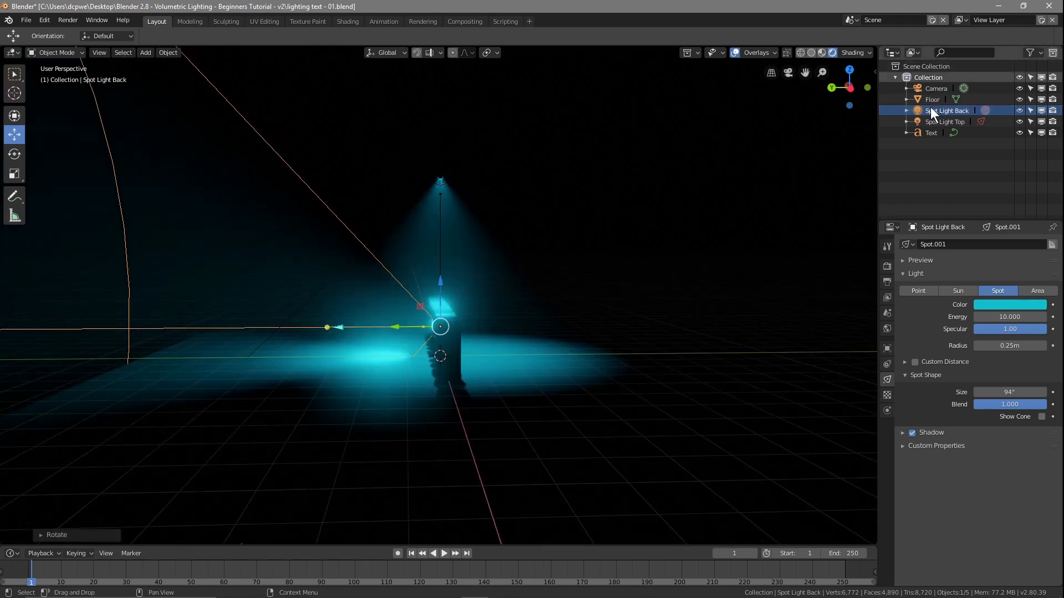
left_click(886, 348)
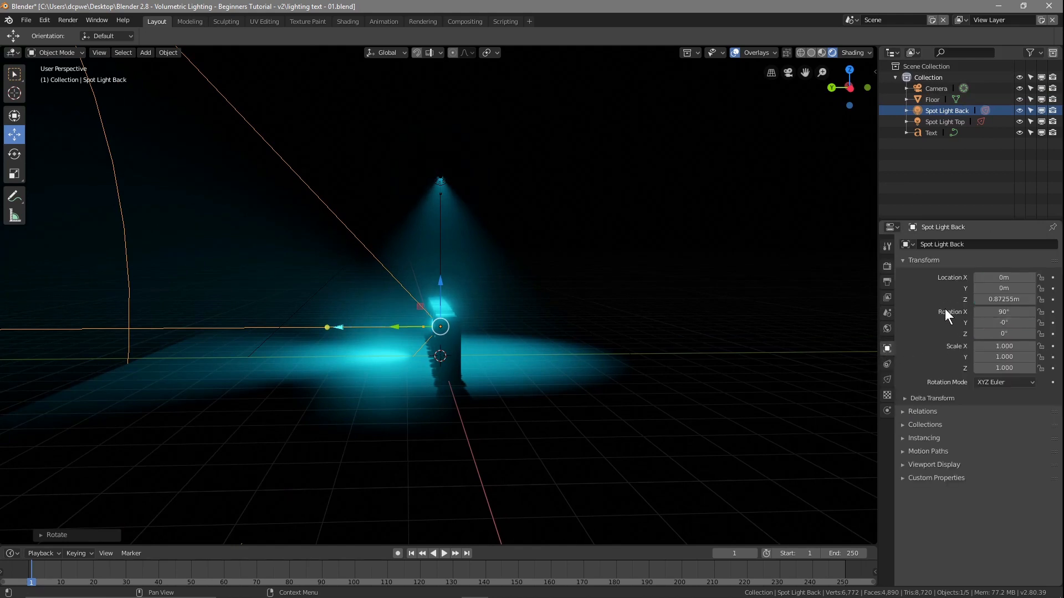
left_click_drag(1000, 312, 1028, 323)
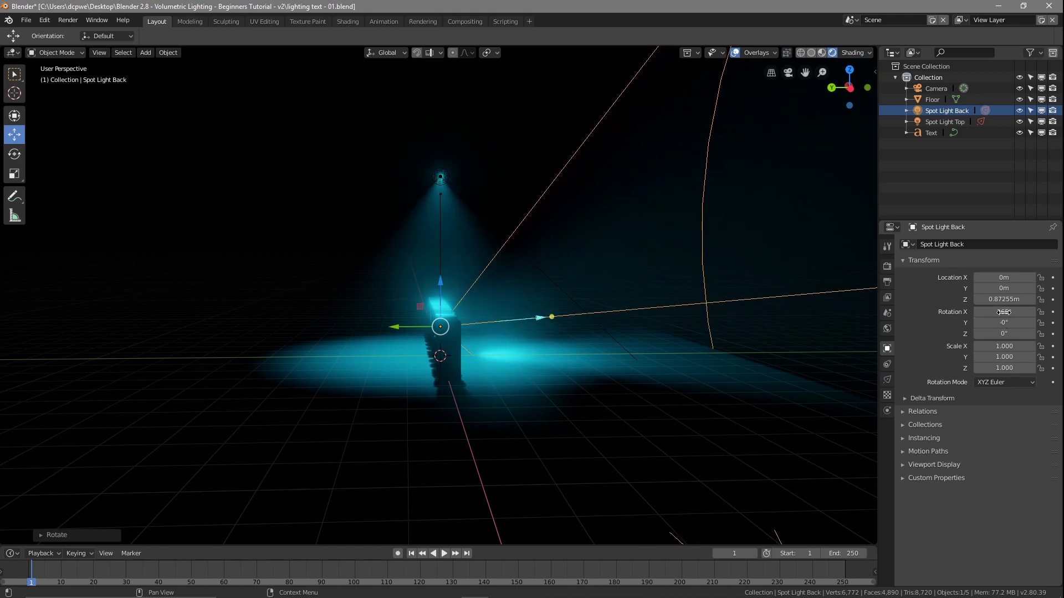
left_click_drag(396, 328, 333, 301)
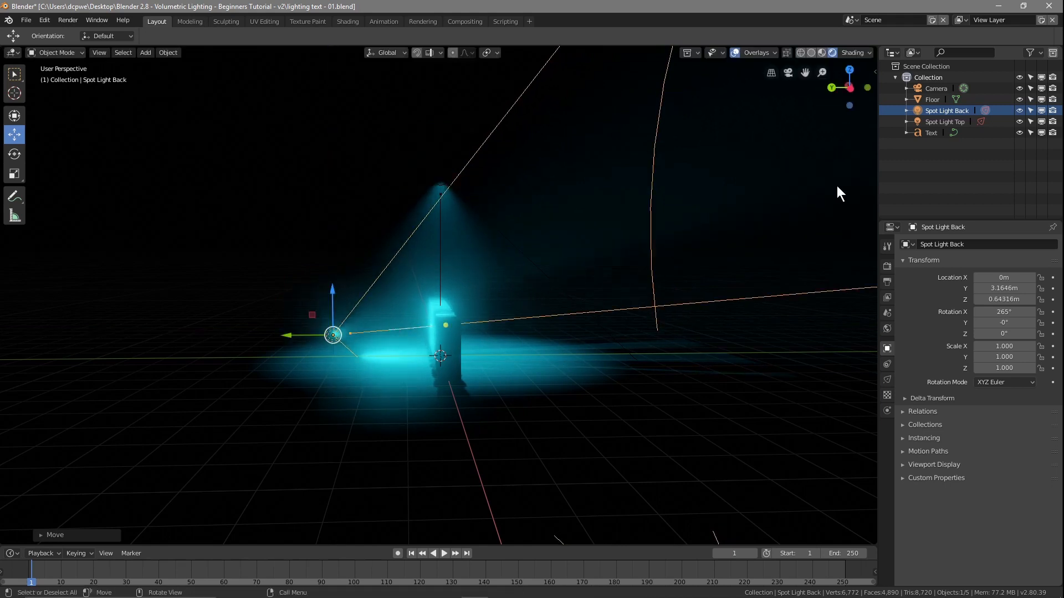
Step: Move Spot Light Back along X to about -0.30 m in the rendered camera view
left_click(810, 53)
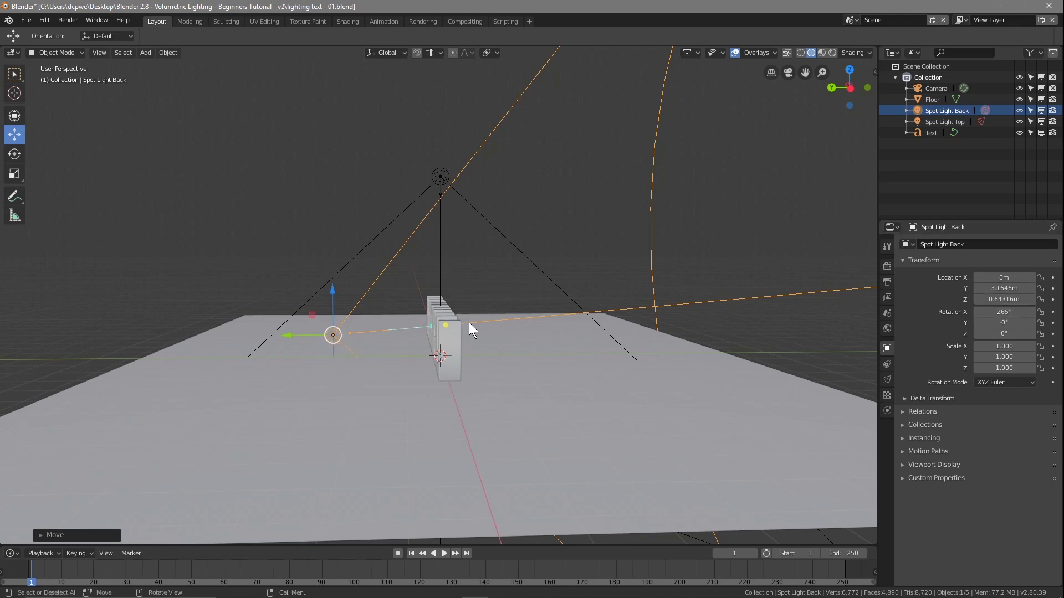
left_click(833, 53)
key("KP_0")
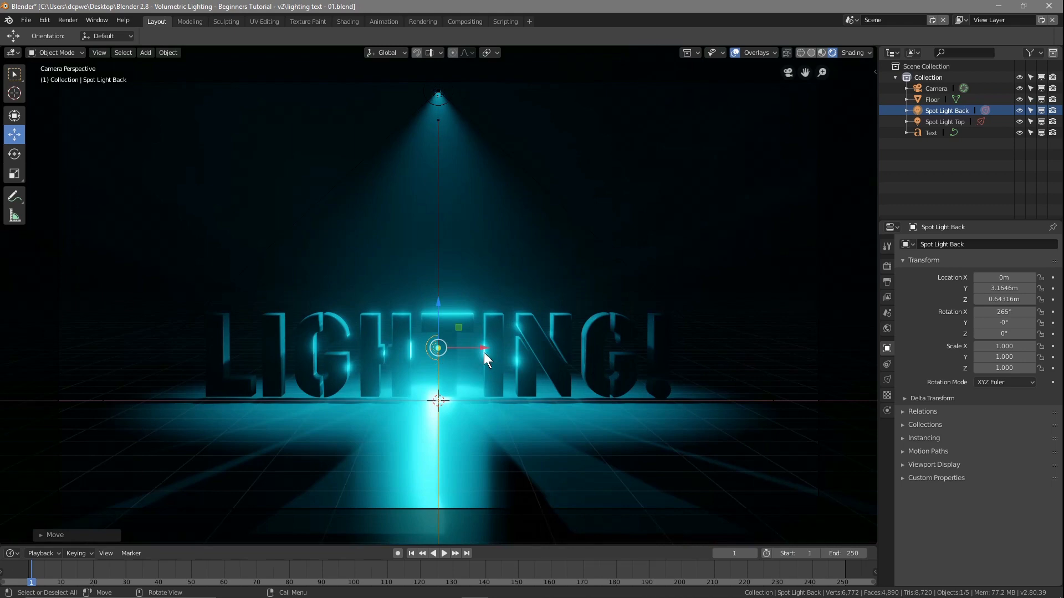
mouse_move(480, 348)
left_mouse_down()
mouse_move(388, 349)
mouse_move(732, 351)
mouse_move(384, 355)
mouse_move(466, 352)
left_mouse_up()
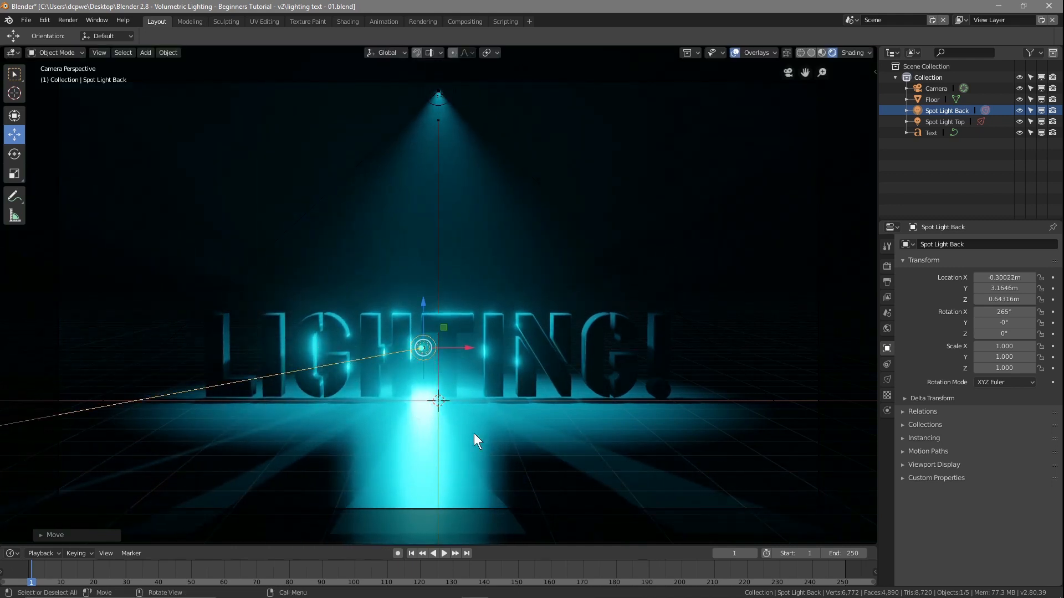
Step: Give the floor a new material, try specular 0 with roughness 1, and set specular to 0.509 and roughness to 0.264
left_click(931, 99)
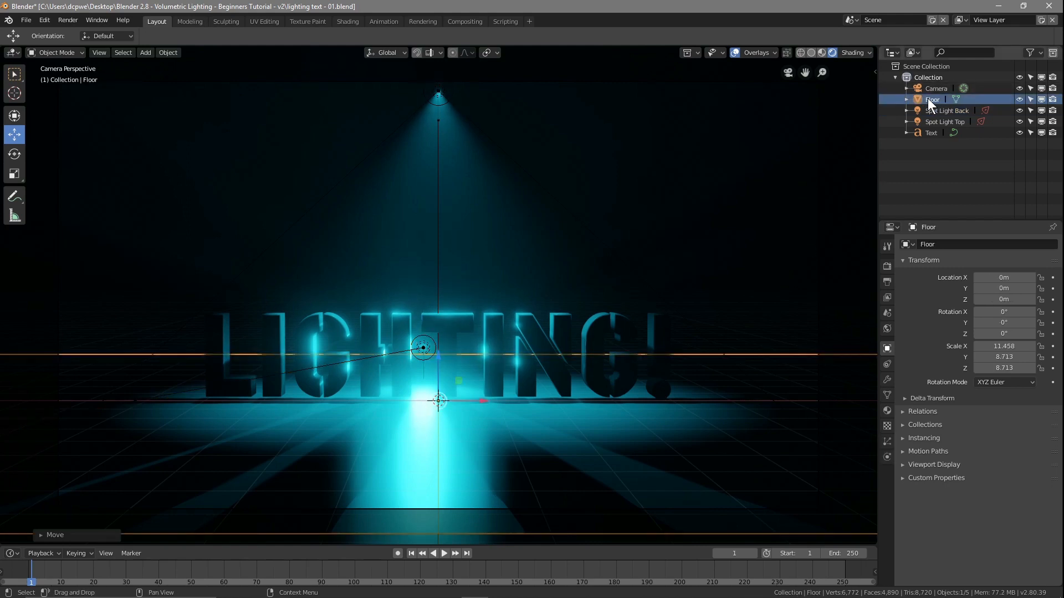
left_click(886, 413)
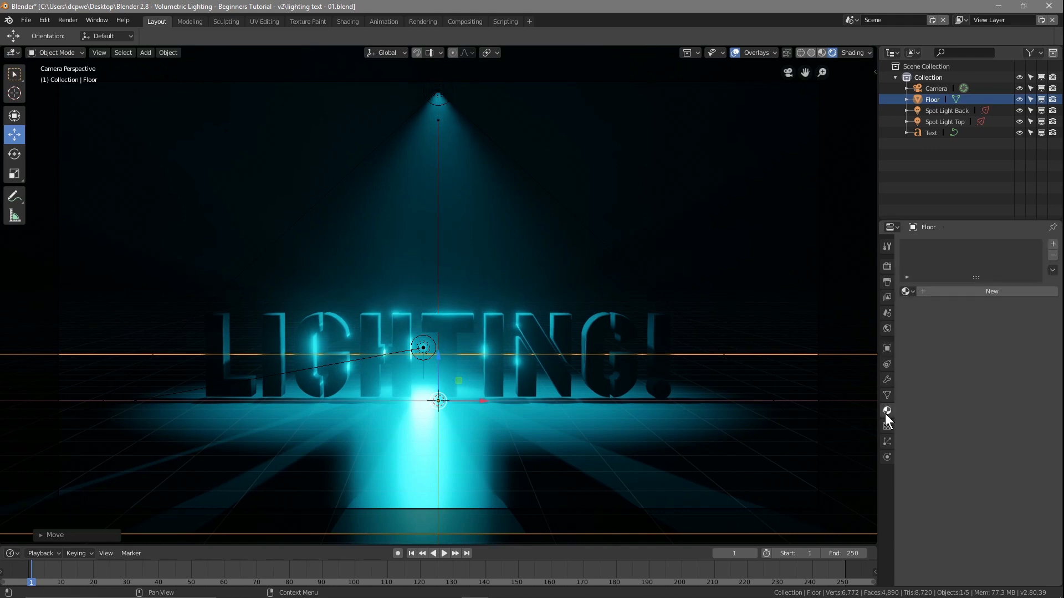
left_click(973, 291)
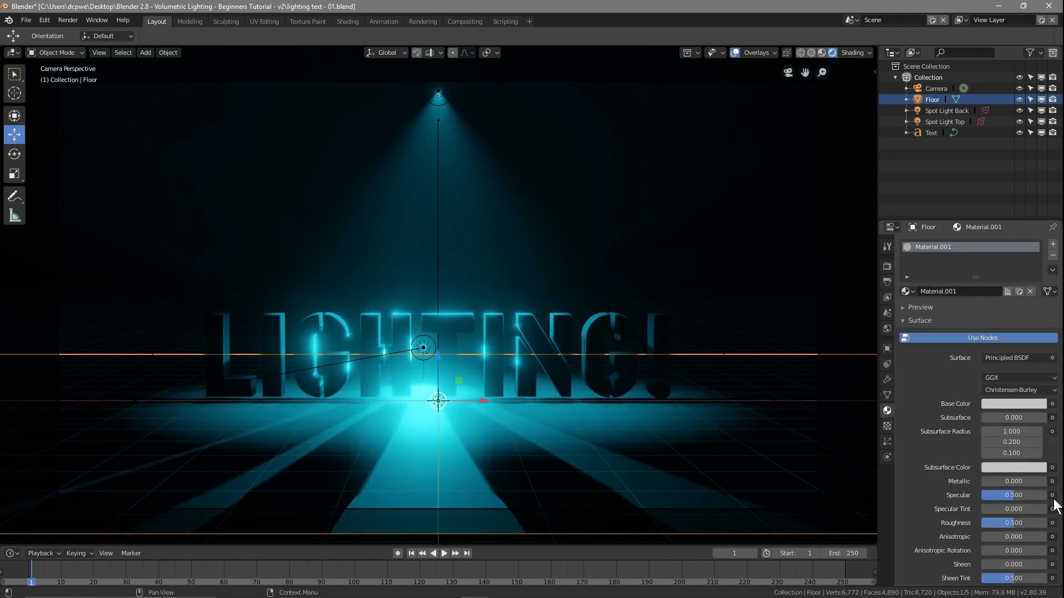
left_click_drag(1011, 496, 983, 496)
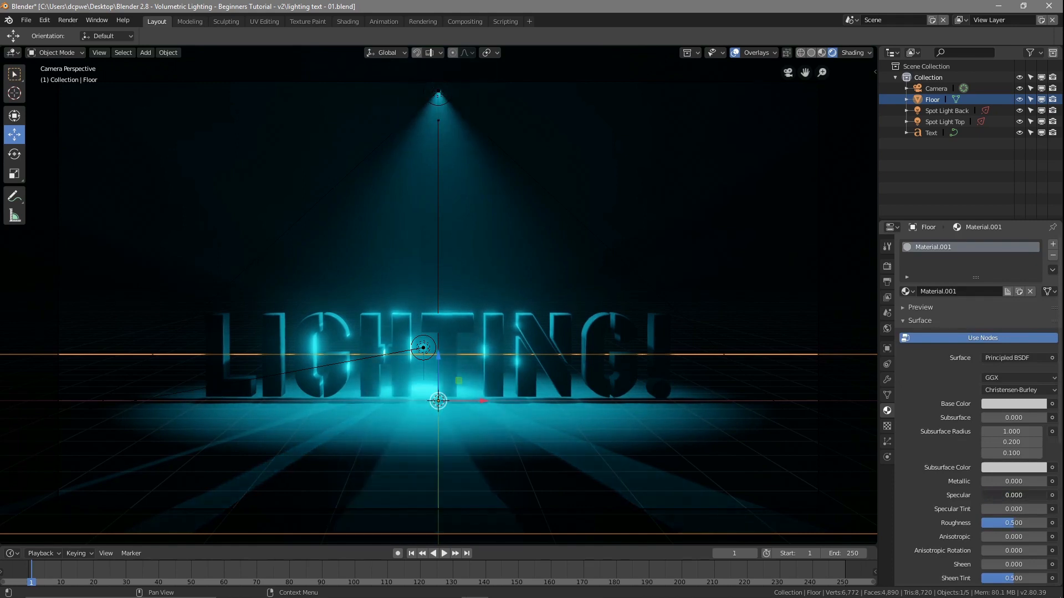
left_click_drag(1013, 523, 1048, 523)
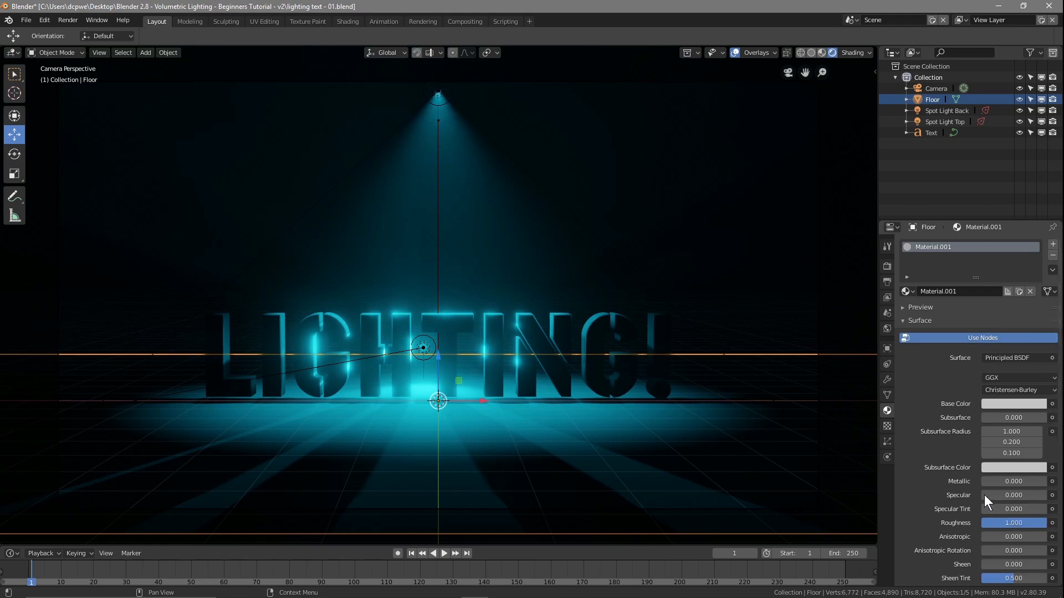
left_click_drag(983, 495, 998, 523)
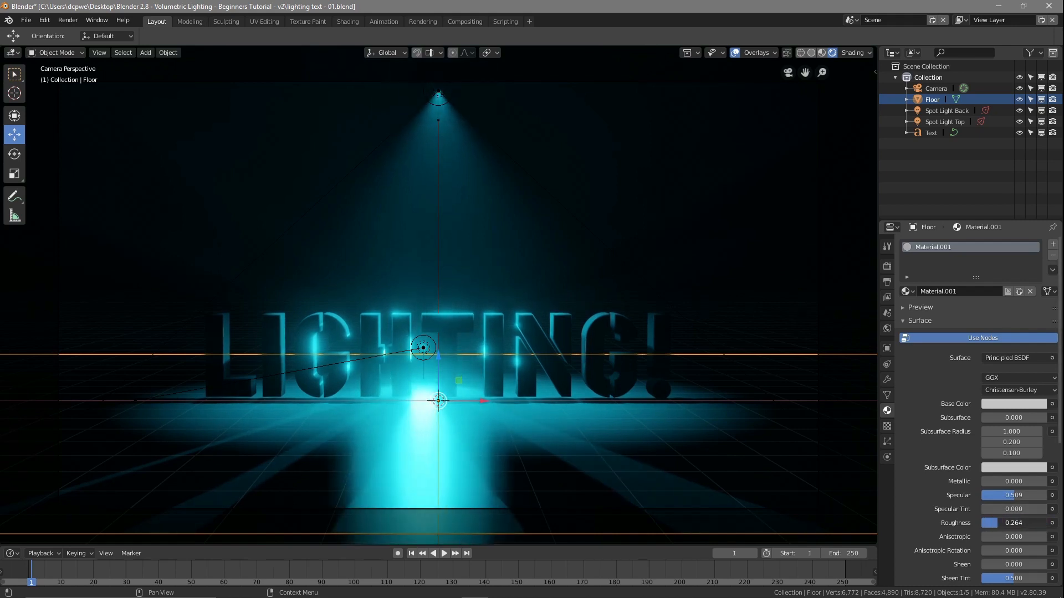
Step: Move Spot Light Back along X beyond the L end of the text
left_click_drag(480, 401, 421, 401)
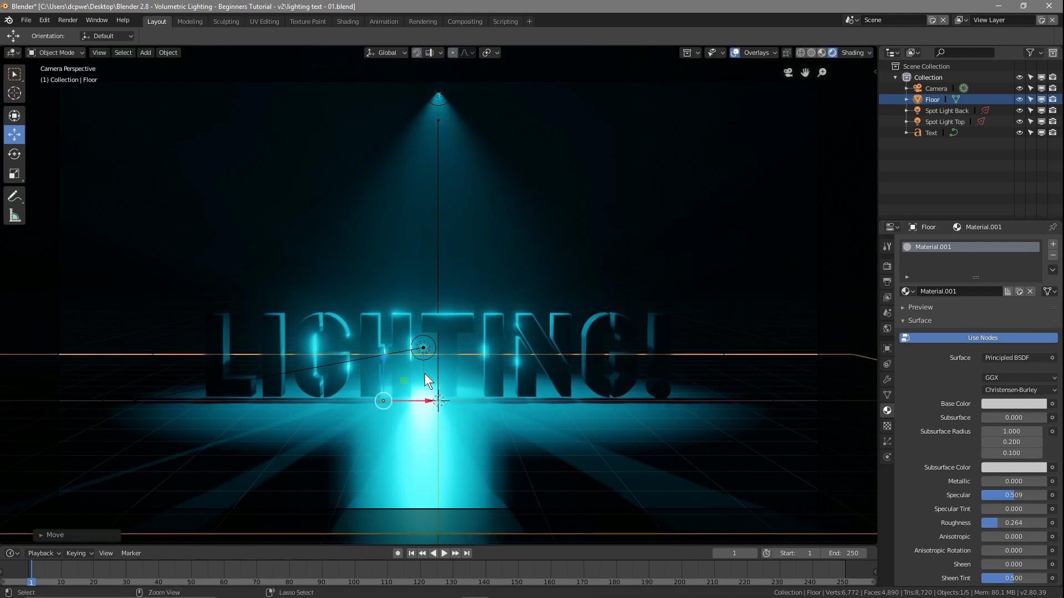
left_click(424, 346)
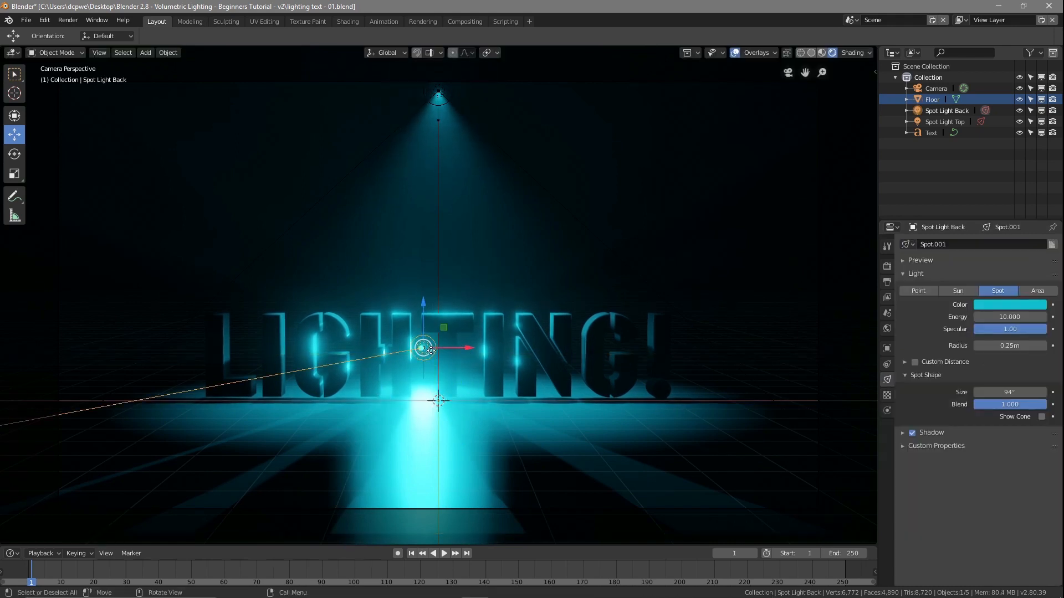
key("g")
key("x")
left_click_drag(161, 374, 149, 374)
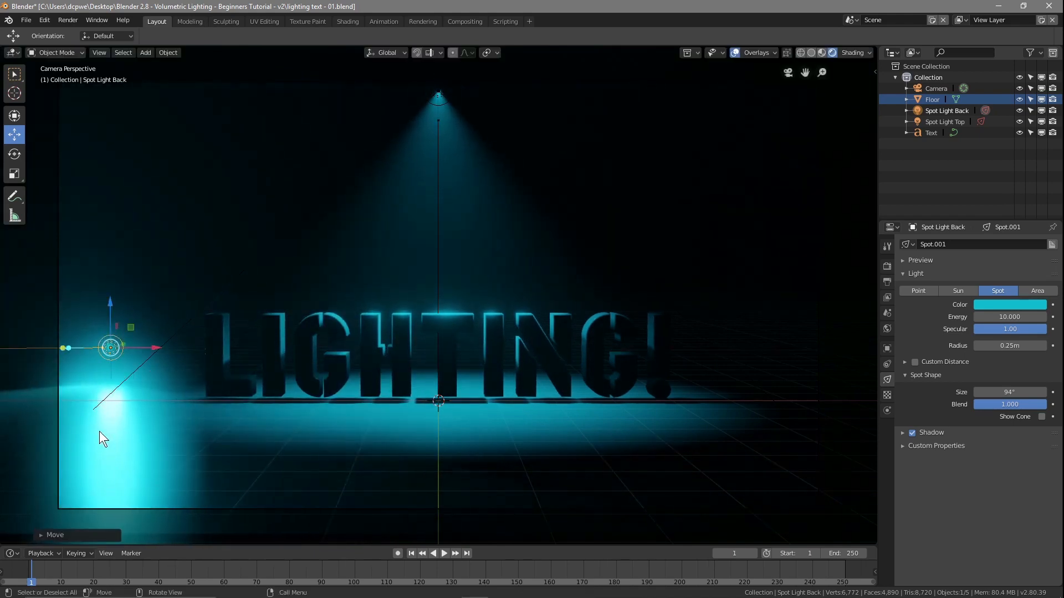
Step: Set the floor material's specular and roughness both to 0
left_click(943, 102)
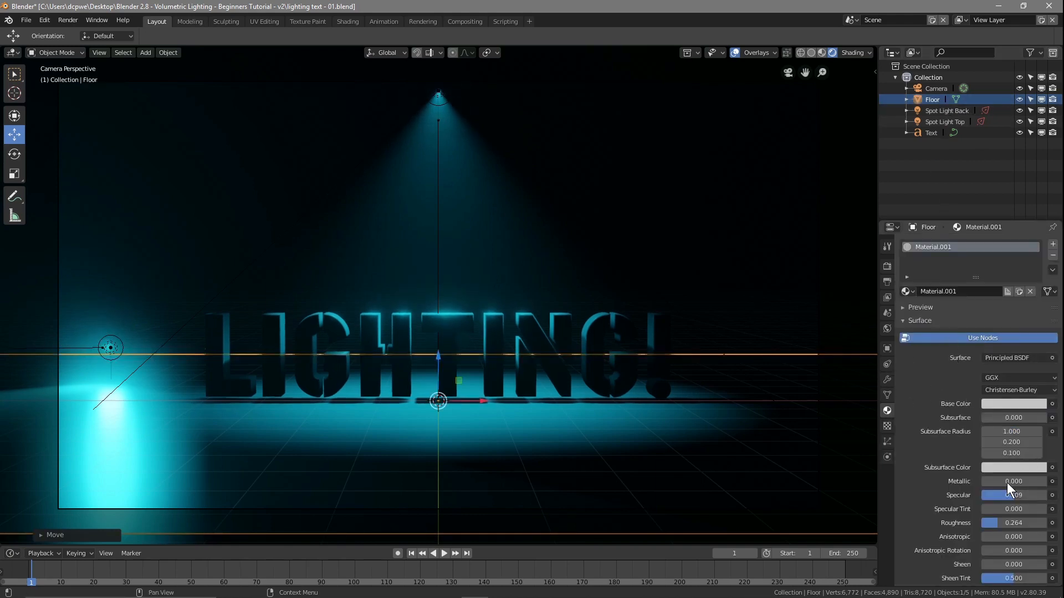
left_click_drag(1008, 497, 973, 496)
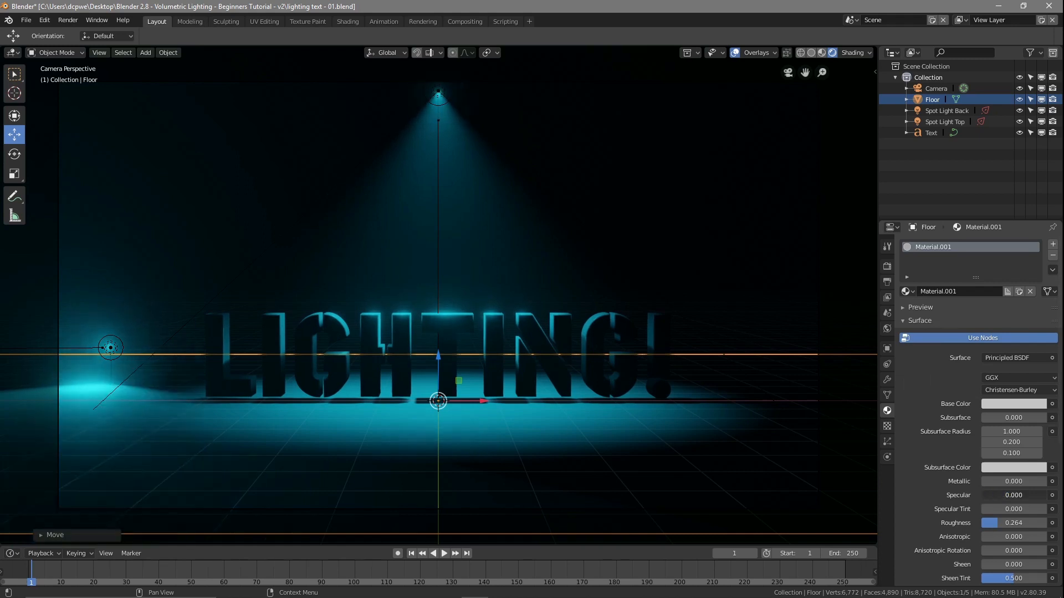
left_click_drag(998, 523, 978, 523)
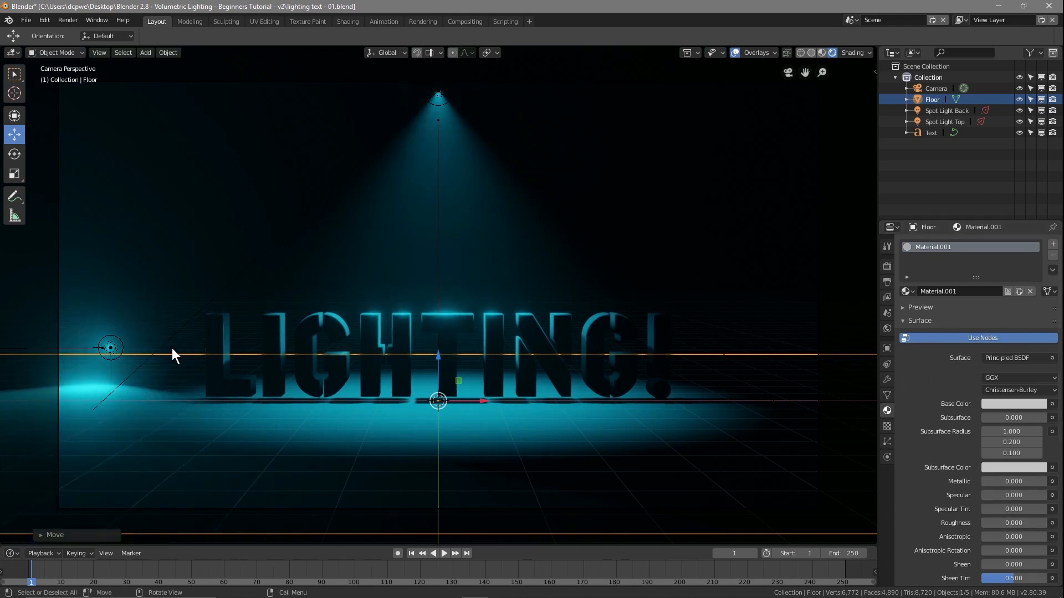
Step: Move Spot Light Back along X until it sits behind the T, trying a position behind the N on the way
left_click(111, 348)
key("g")
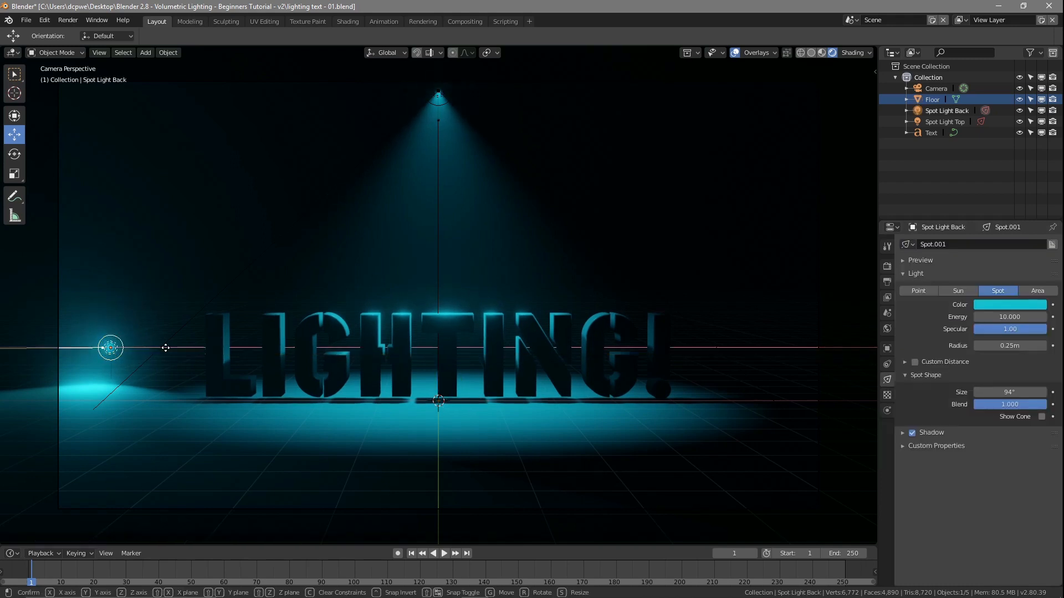
key("x")
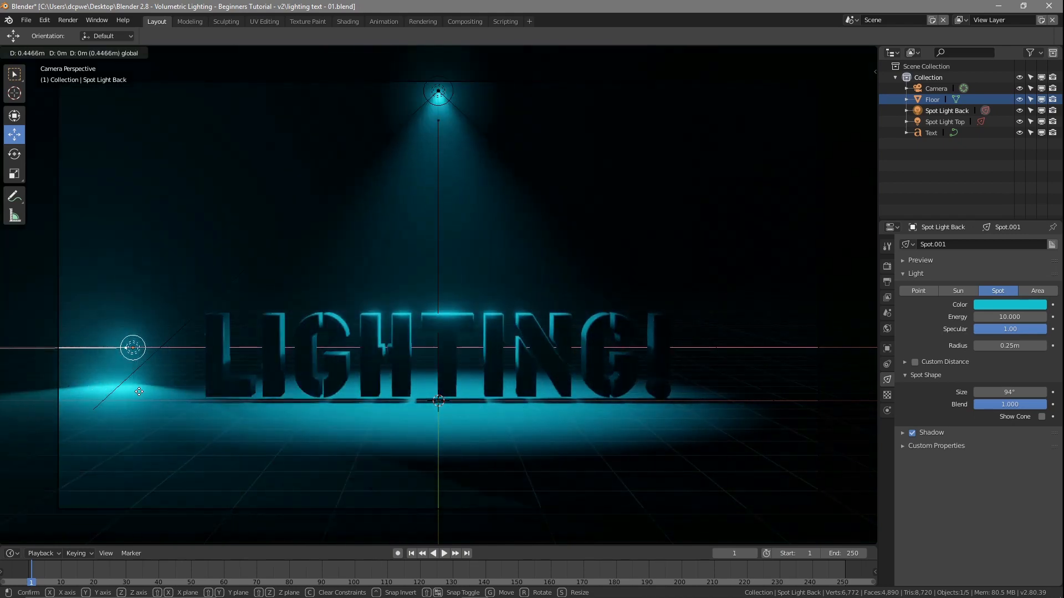
left_click(516, 418)
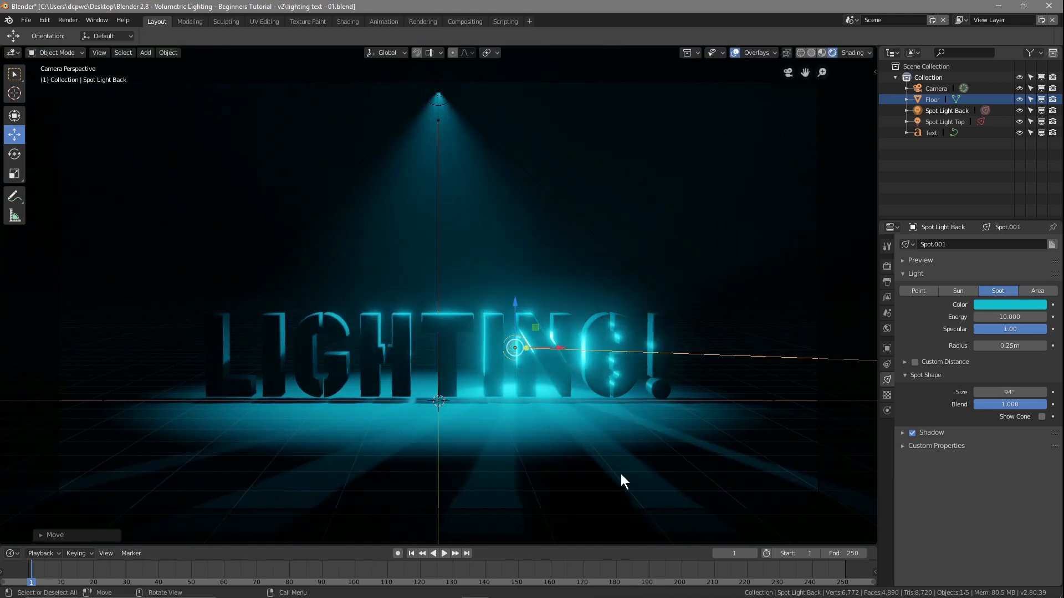
left_click_drag(559, 349, 487, 368)
left_click_drag(577, 375, 579, 375)
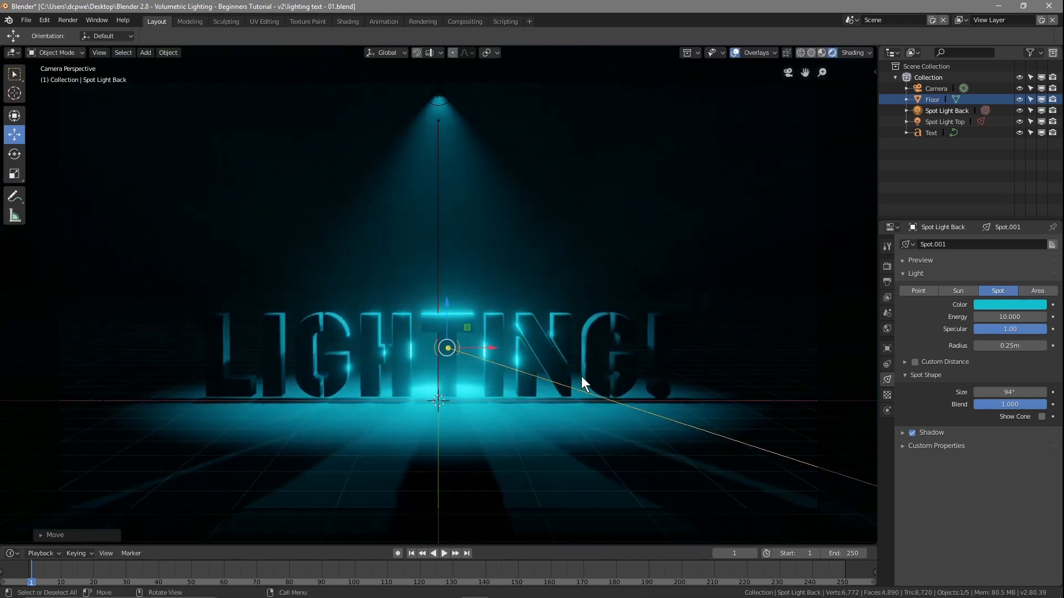
Step: Set Spot Light Back's radius to 2.37 m and try a narrower spot size
left_click(937, 112)
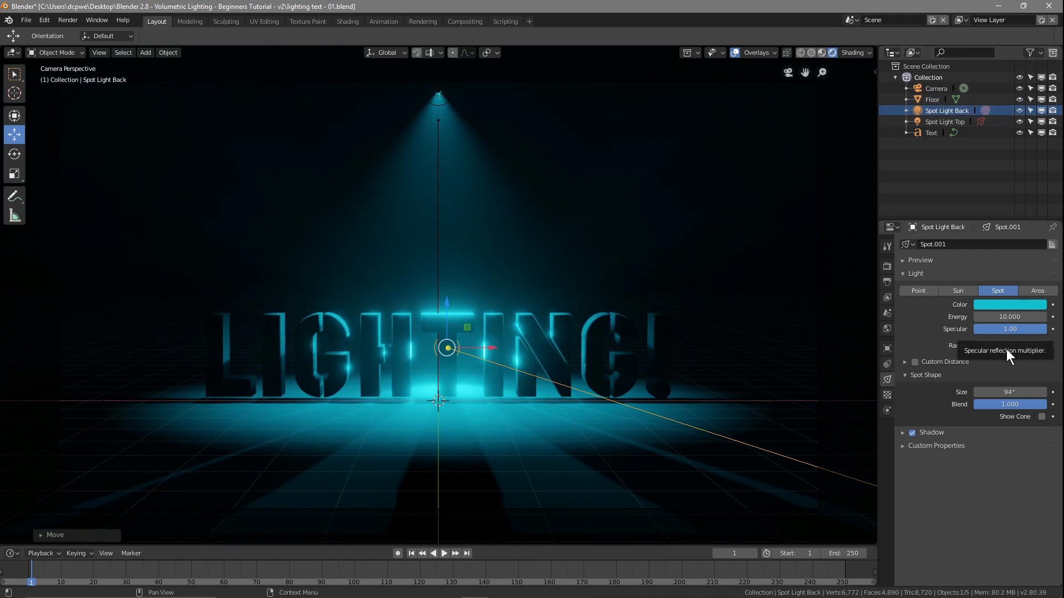
left_click_drag(995, 347, 1054, 346)
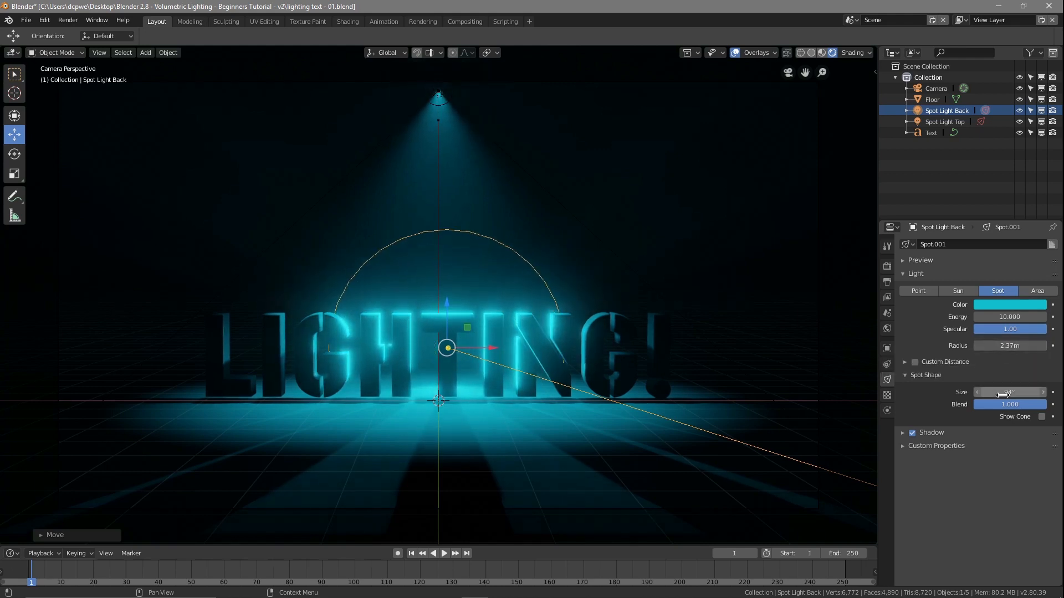
mouse_move(1004, 392)
left_mouse_down()
mouse_move(1022, 392)
mouse_move(1002, 394)
left_mouse_up()
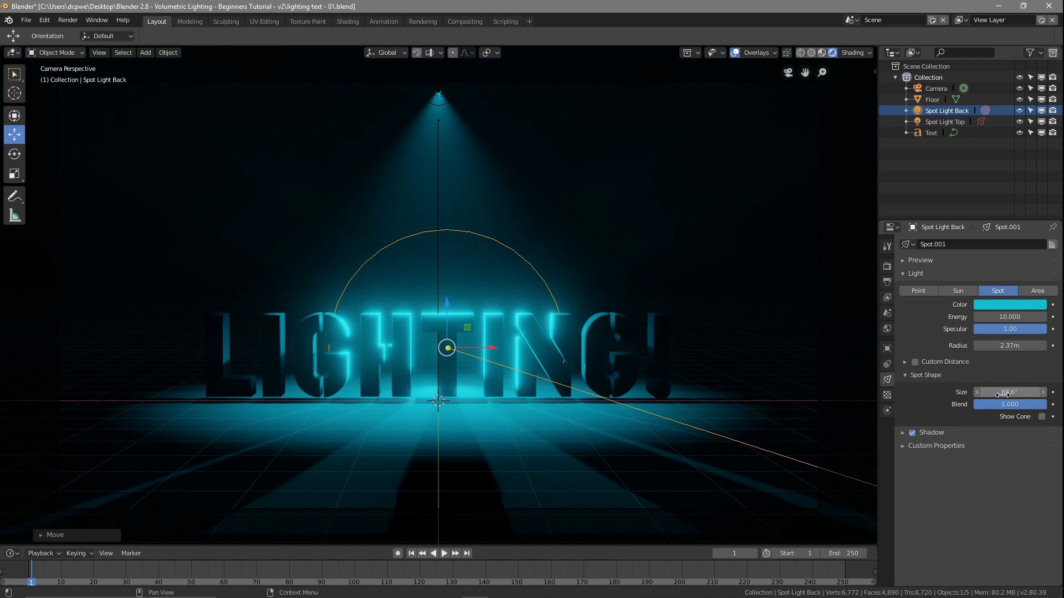
key("ctrl+z")
Step: Try a radius of 4.18 m on Spot Light Back and set it to 2.58 m
middle_click_drag(387, 358, 527, 359)
mouse_move(1004, 392)
left_mouse_down()
mouse_move(1029, 391)
mouse_move(1008, 397)
left_mouse_up()
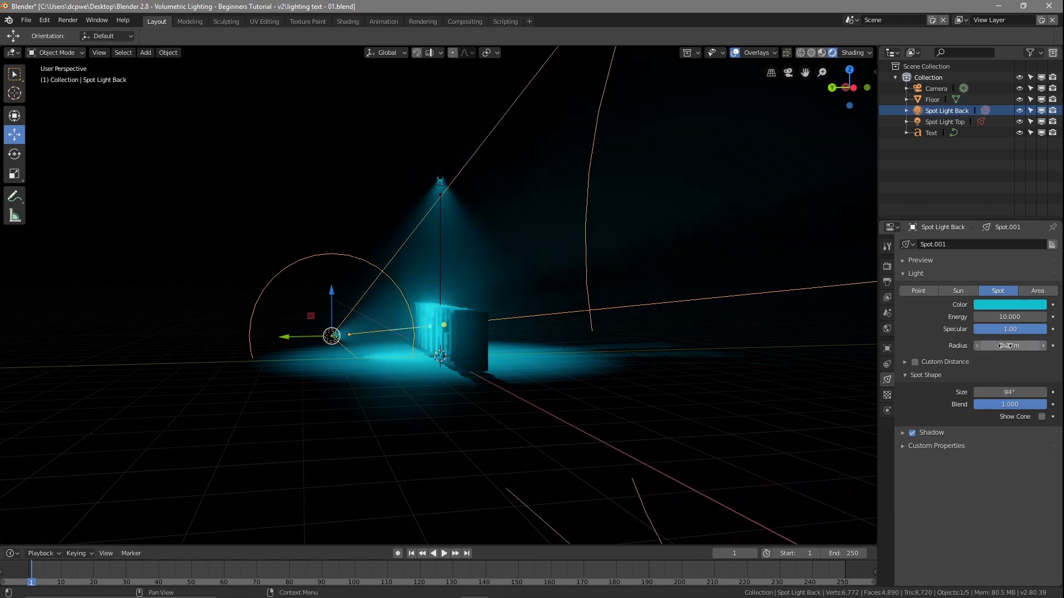
mouse_move(1008, 346)
left_mouse_down()
mouse_move(1018, 345)
mouse_move(1006, 346)
left_mouse_up()
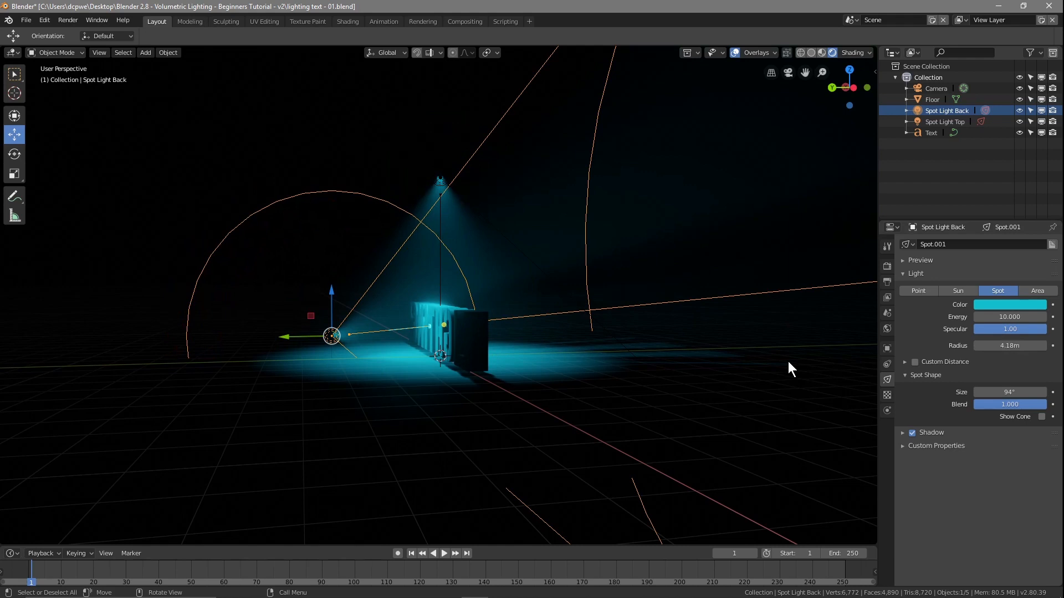
key("KP_0")
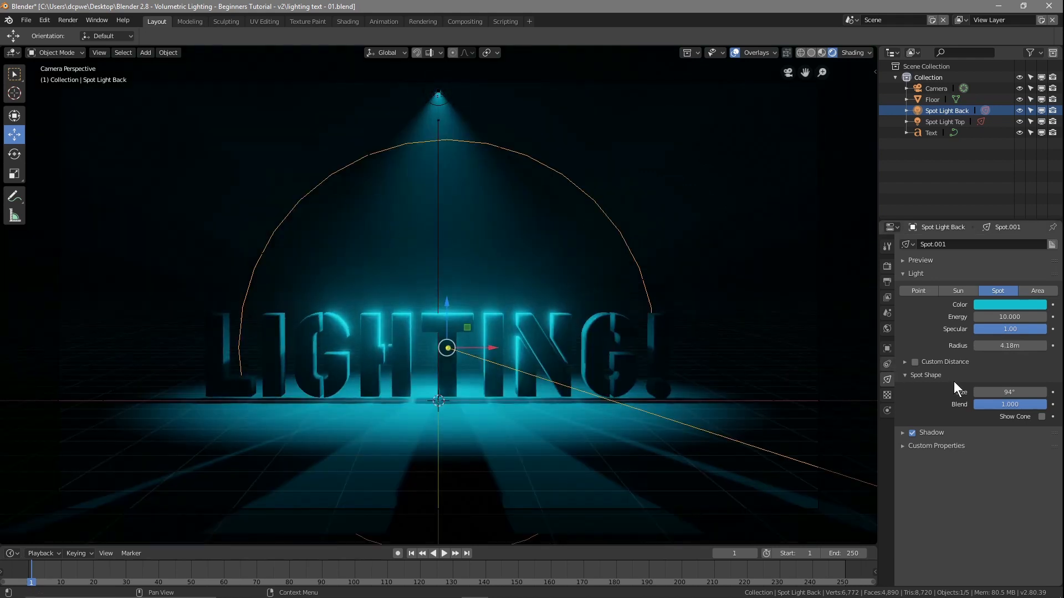
left_click_drag(1009, 346, 1036, 346)
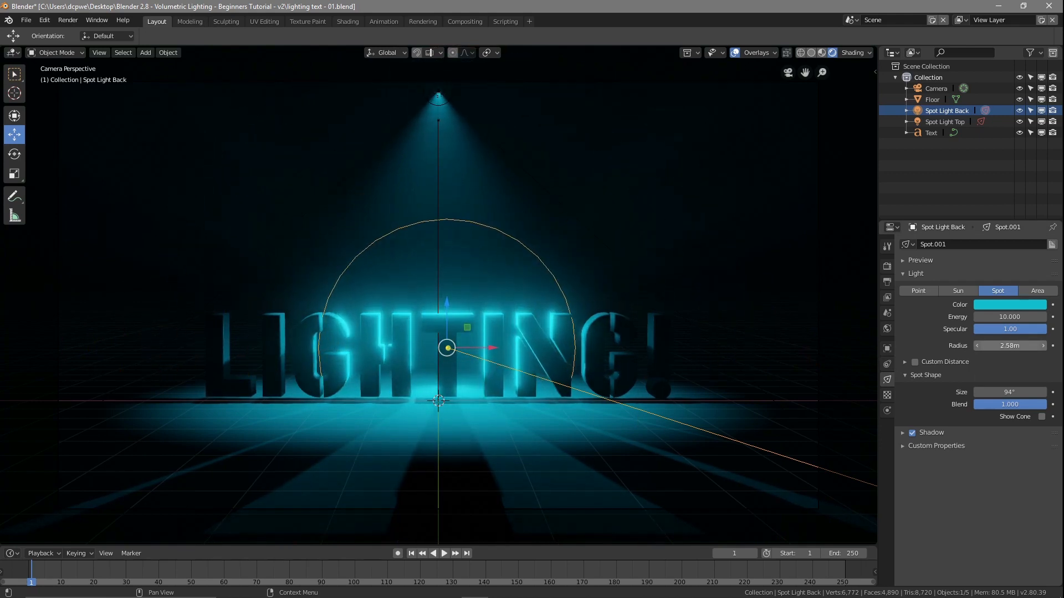
Step: Lower Spot Light Back by about 0.01 m and shift it along X from behind the text to past the L
left_click_drag(497, 347, 431, 348)
key("g")
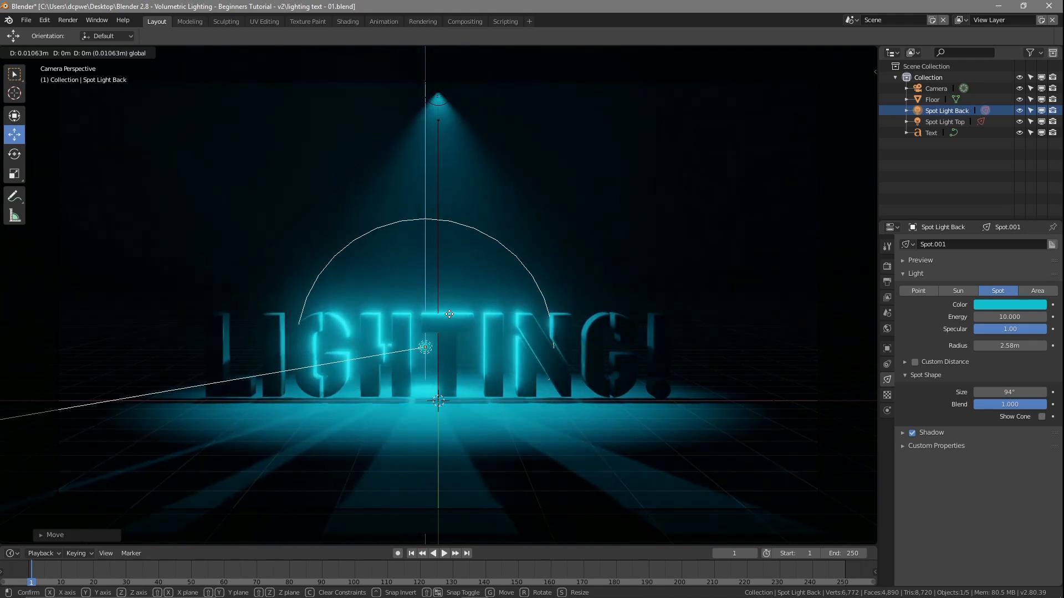
left_click(451, 319)
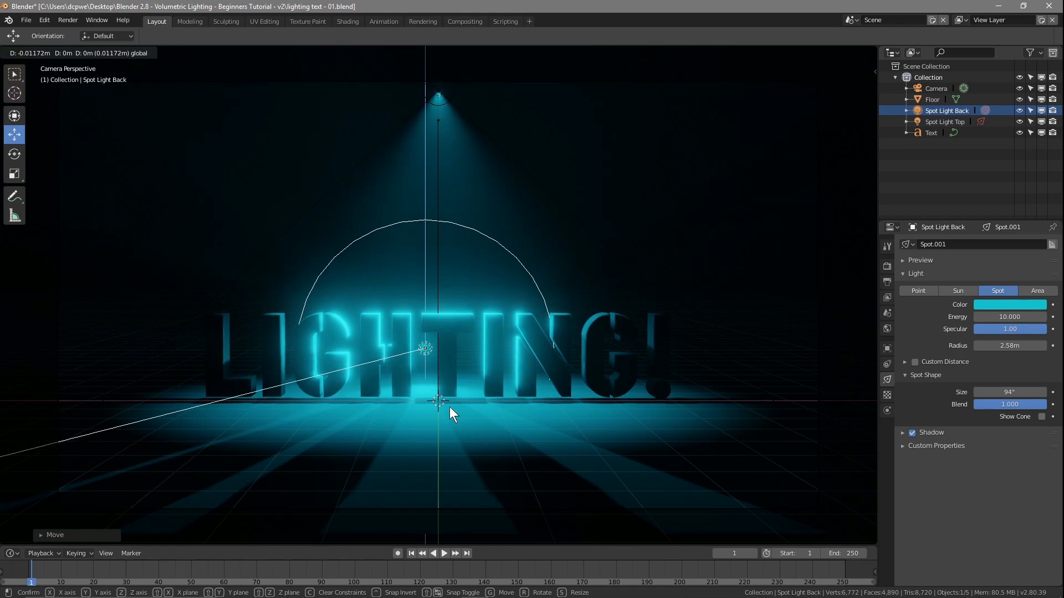
left_click_drag(465, 347, 149, 364)
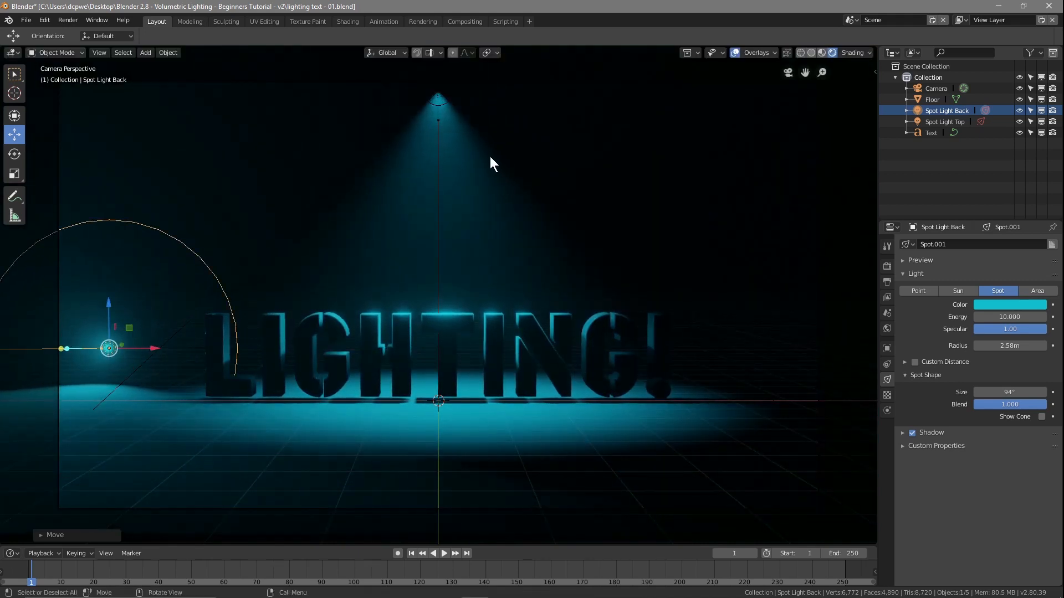
Step: Compare Spot Light Top with and without its shadow, and leave the shadow disabled
left_click(438, 92)
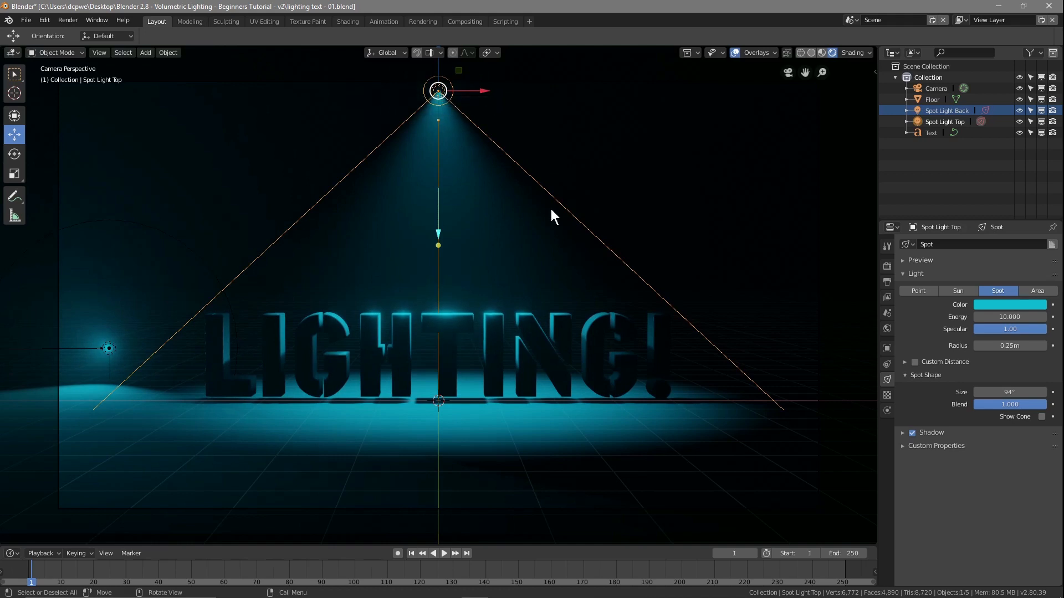
left_click(913, 433)
left_click(913, 434)
left_click(913, 433)
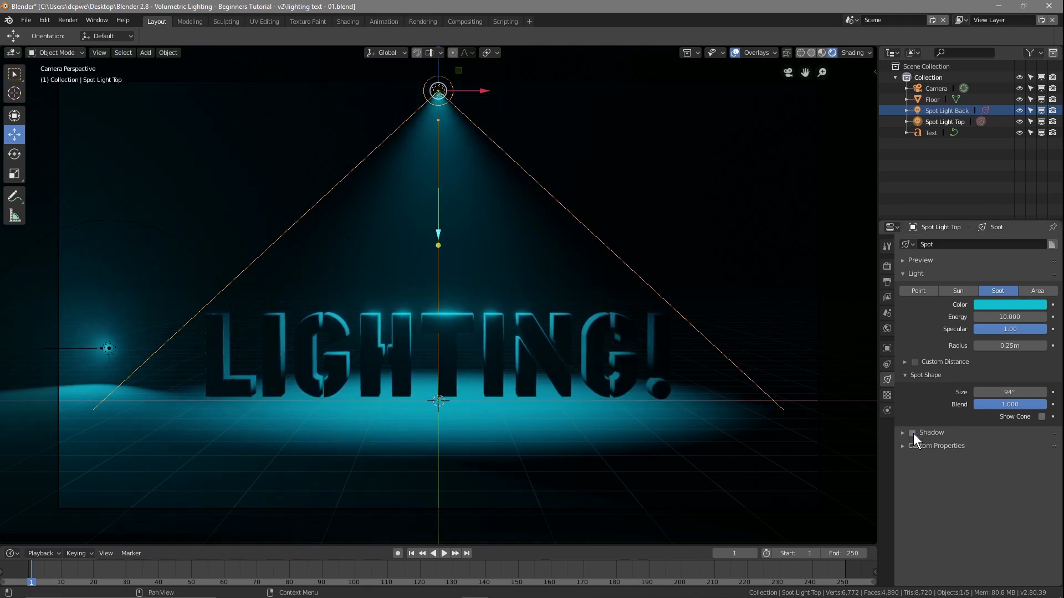
left_click(913, 434)
left_click(914, 433)
left_click(913, 434)
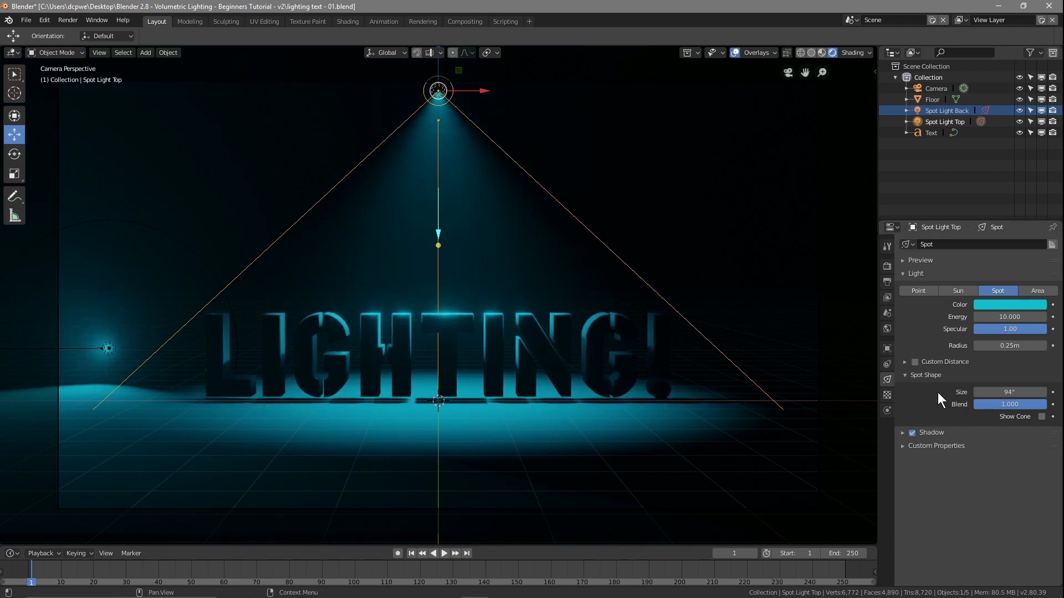
left_click(913, 433)
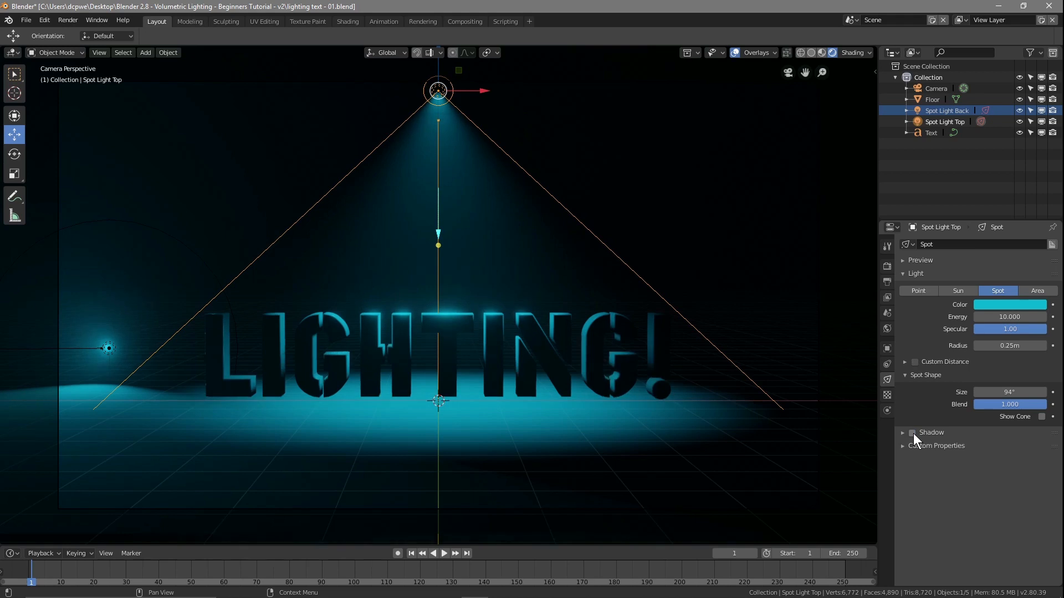
Step: Bring Spot Light Back along X to behind the T at the middle of the text
left_click(117, 347)
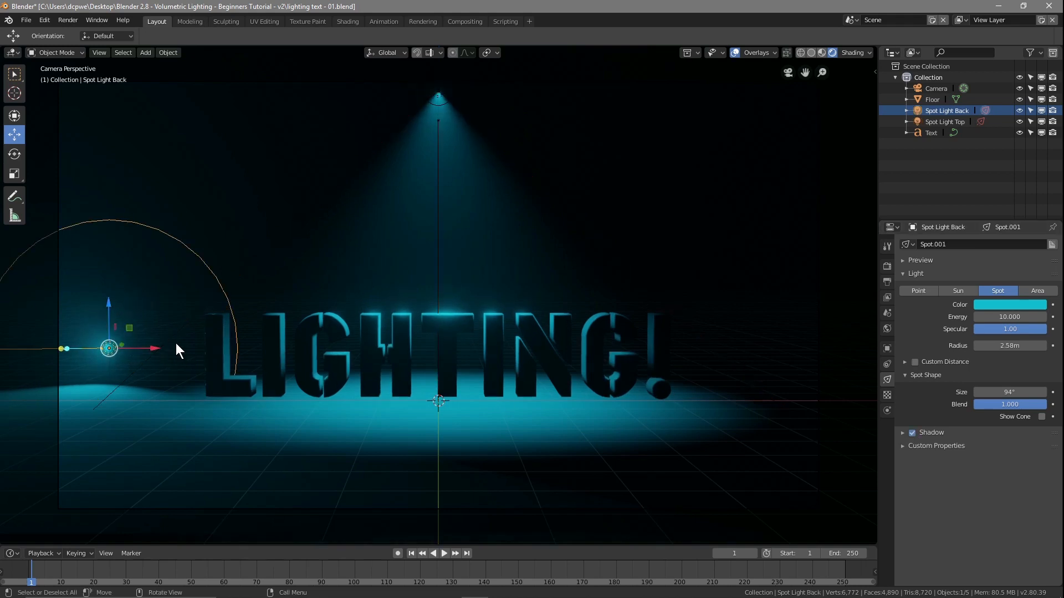
left_click_drag(150, 353, 484, 364)
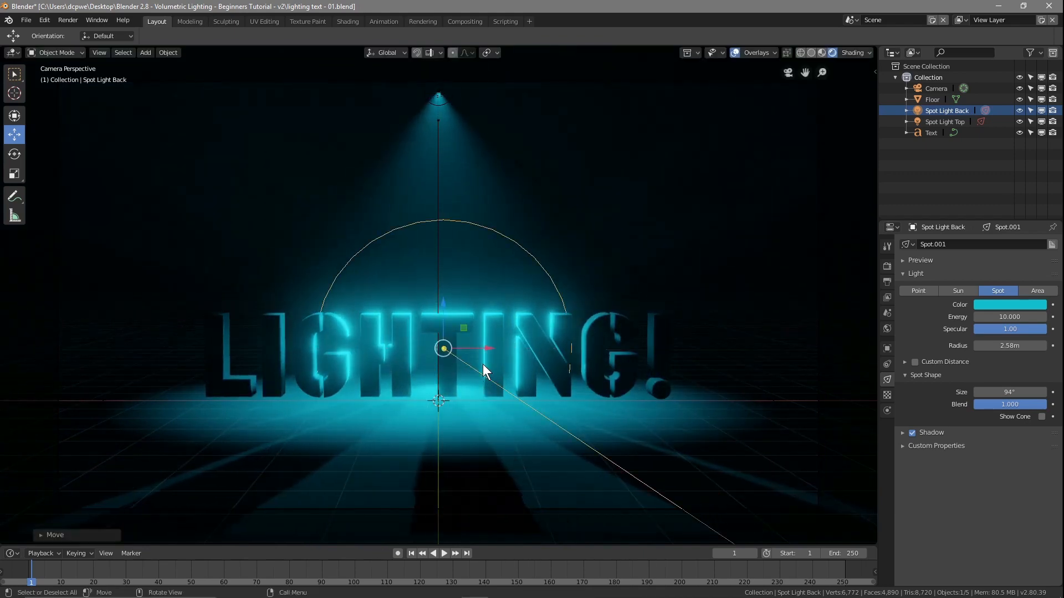
Step: Switch the viewport to solid shading and save the scene to its current file
left_click(811, 52)
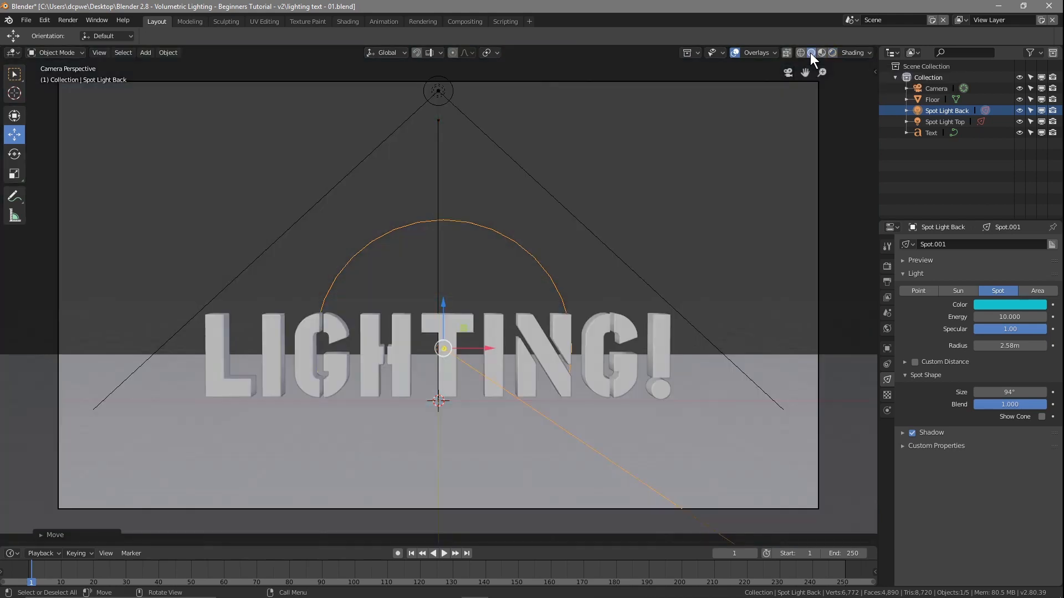
left_click(24, 20)
left_click(39, 113)
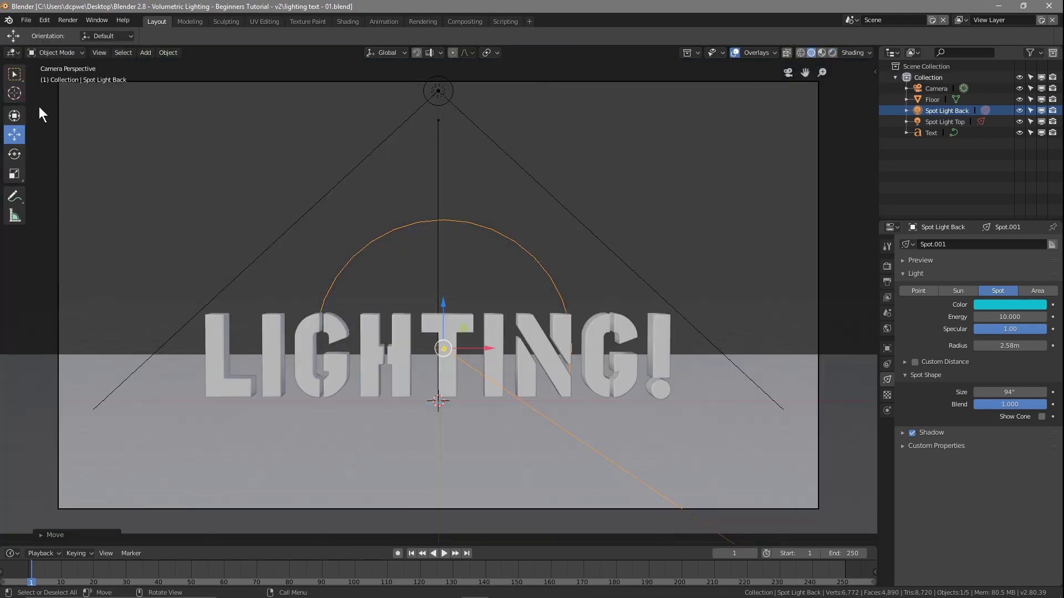
Step: From the right side view, lower the text along Z until its base sits just above the floor line
key("KP_3")
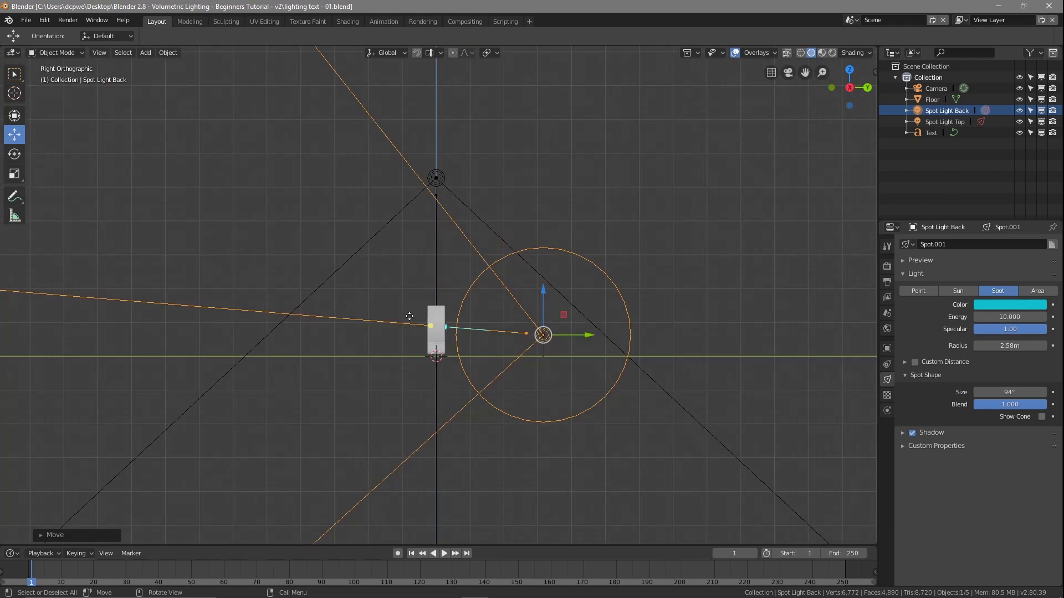
scroll(409, 317, "up", 7)
scroll(409, 317, "down", 2)
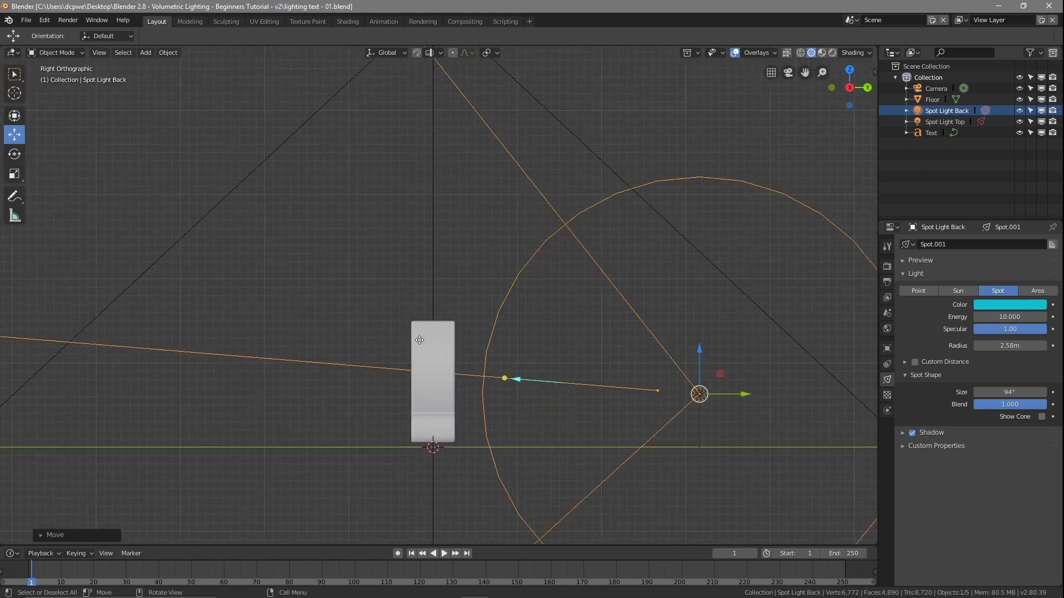
left_click(419, 340)
left_click_drag(432, 338, 436, 343)
scroll(442, 485, "up", 4)
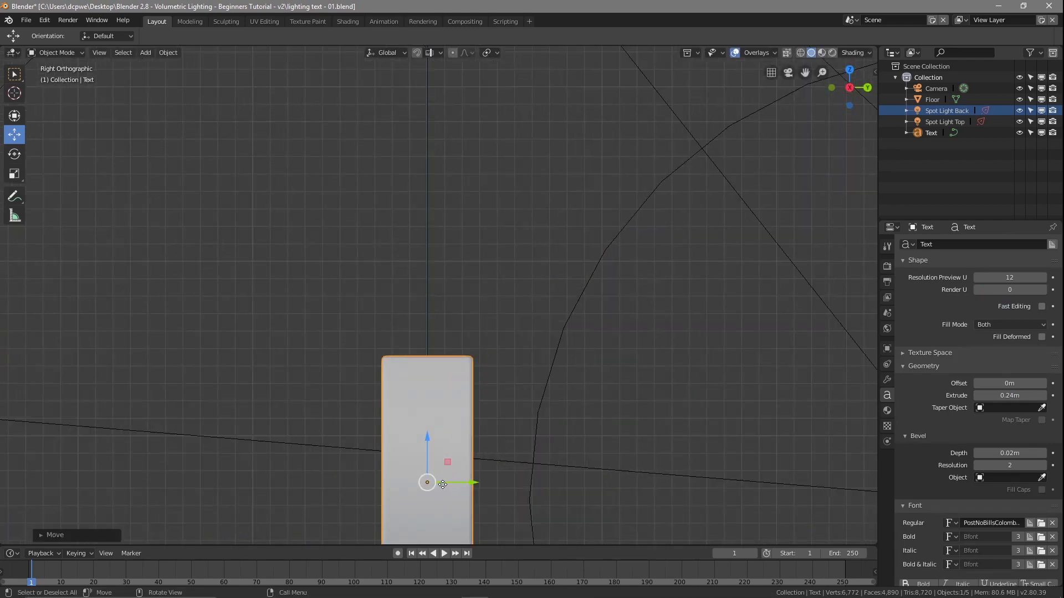
middle_click_drag(542, 475, 563, 159, "shift")
scroll(430, 299, "up", 5)
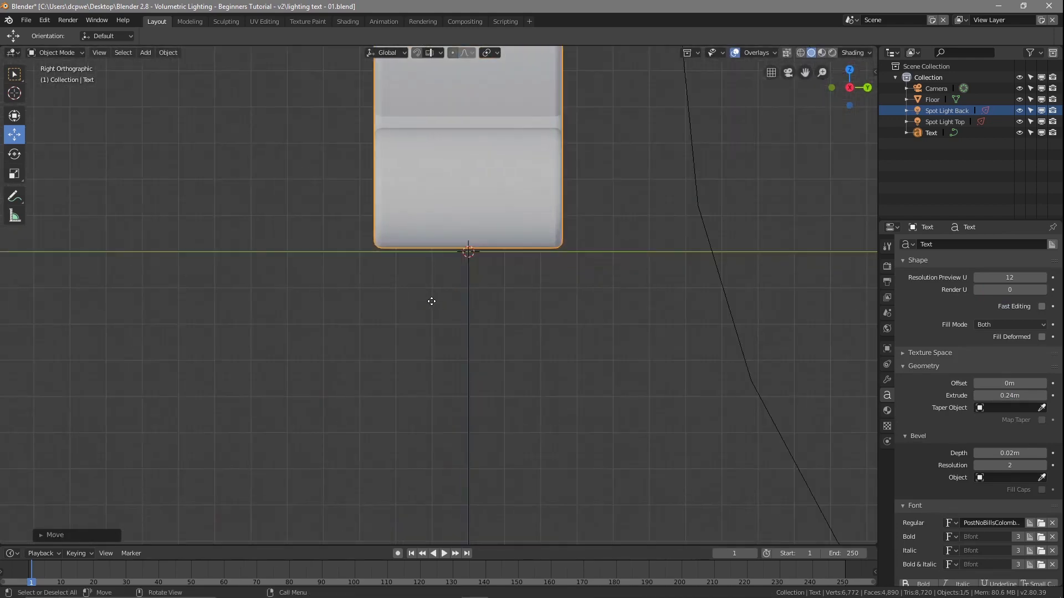
scroll(351, 240, "up", 6)
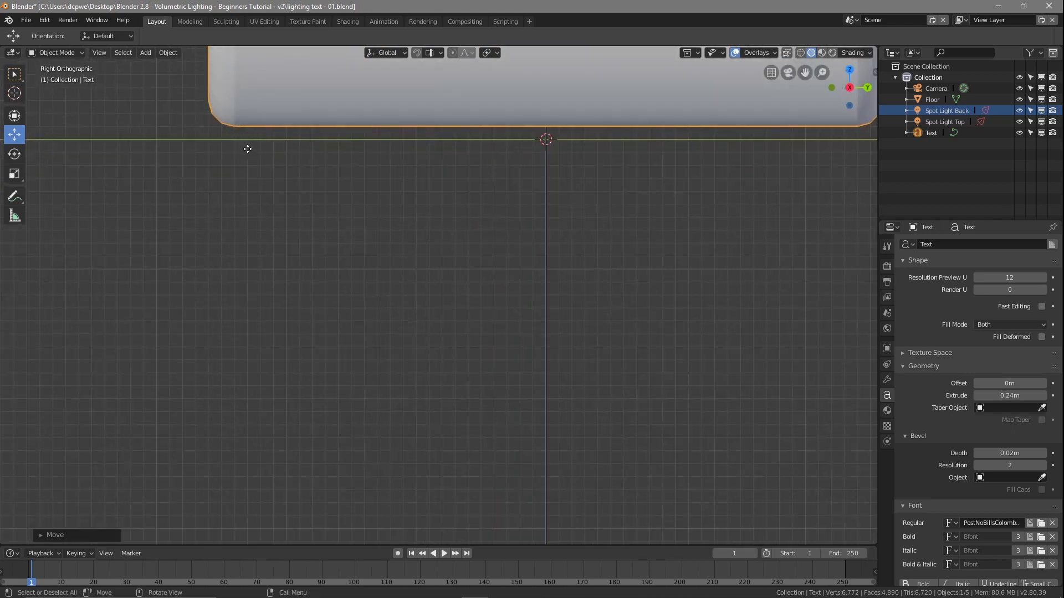
Step: Return to the camera view in rendered shading and render the image to examine how the text meets the floor
key("KP_0")
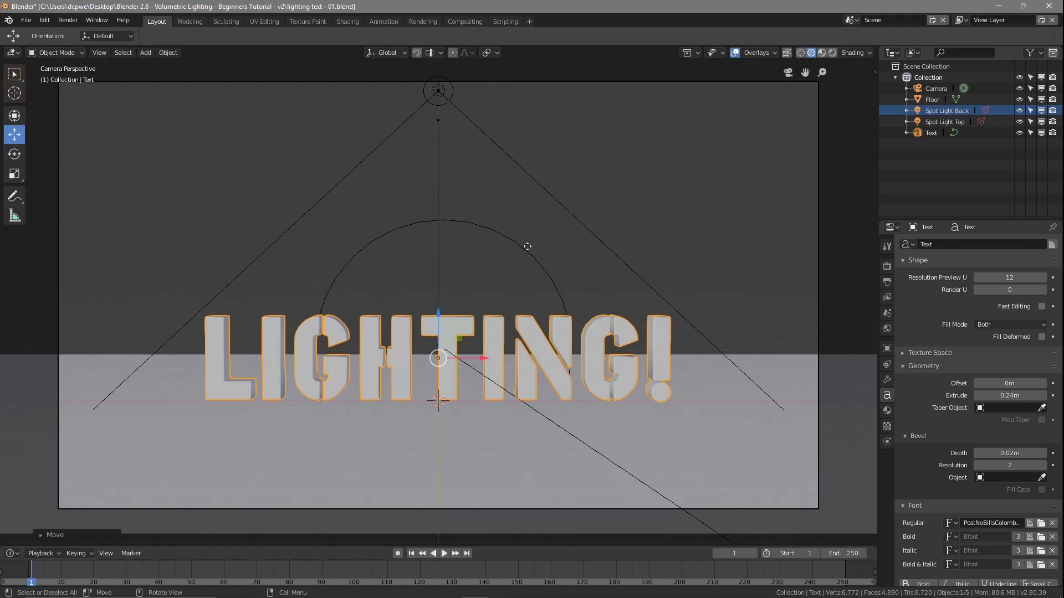
left_click(832, 54)
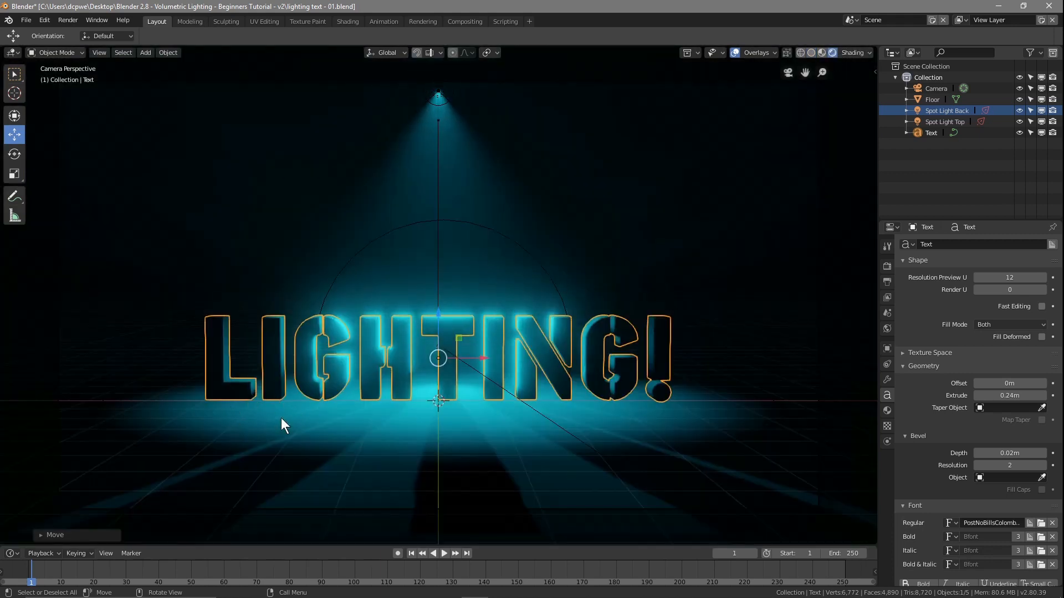
key("F12")
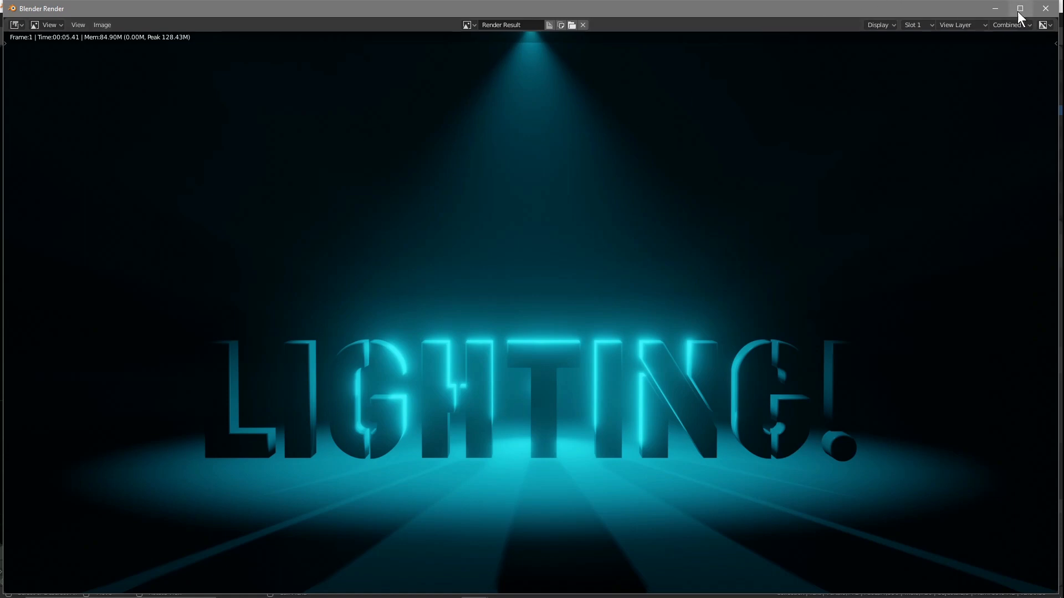
left_click(1045, 9)
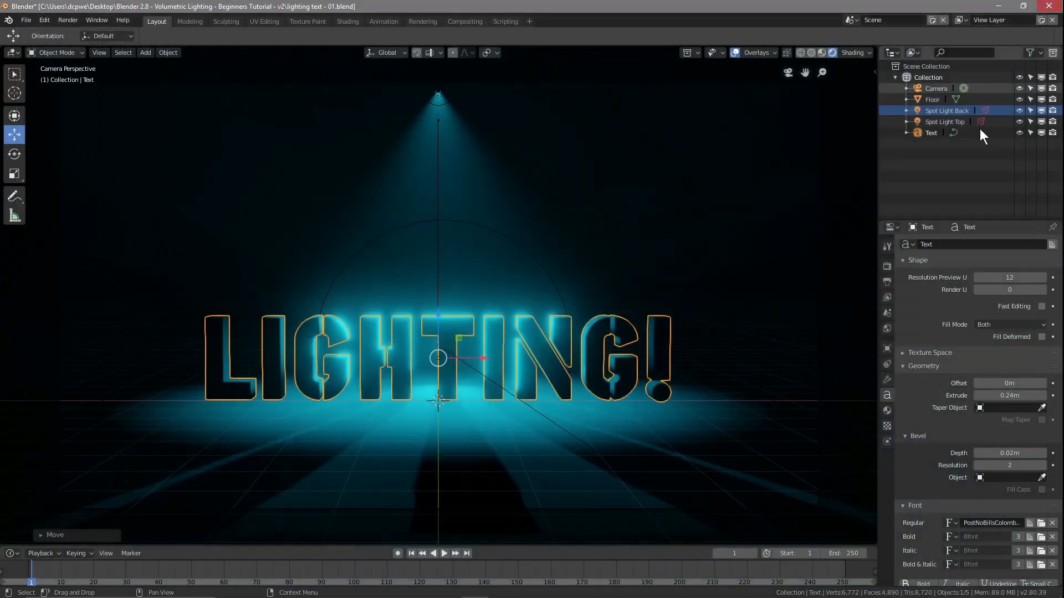
Step: Enable the shadow on Spot Light Top and render the image to check its effect under the text
left_click(931, 109)
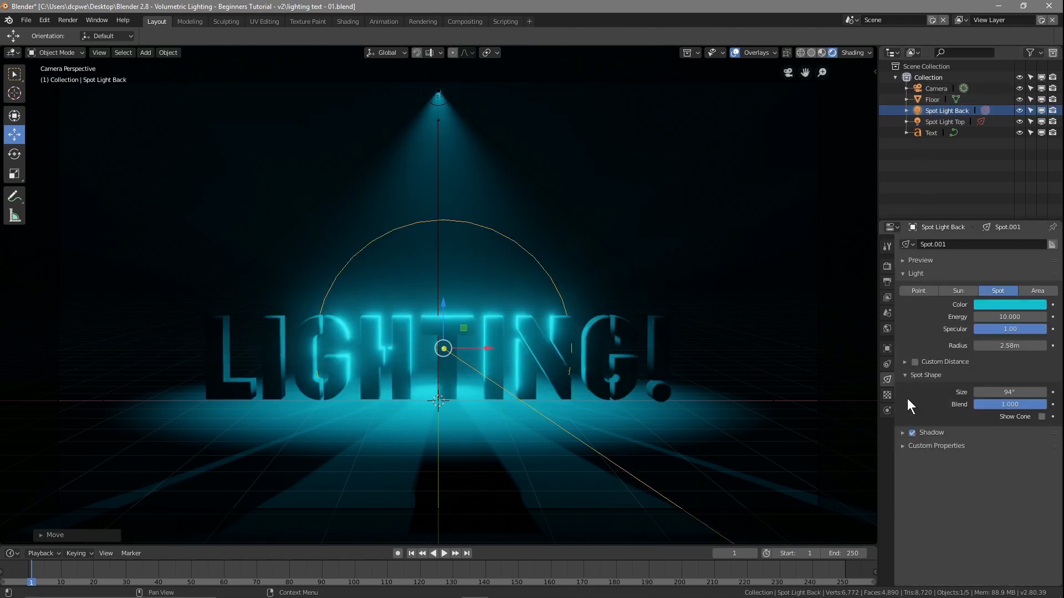
left_click(922, 120)
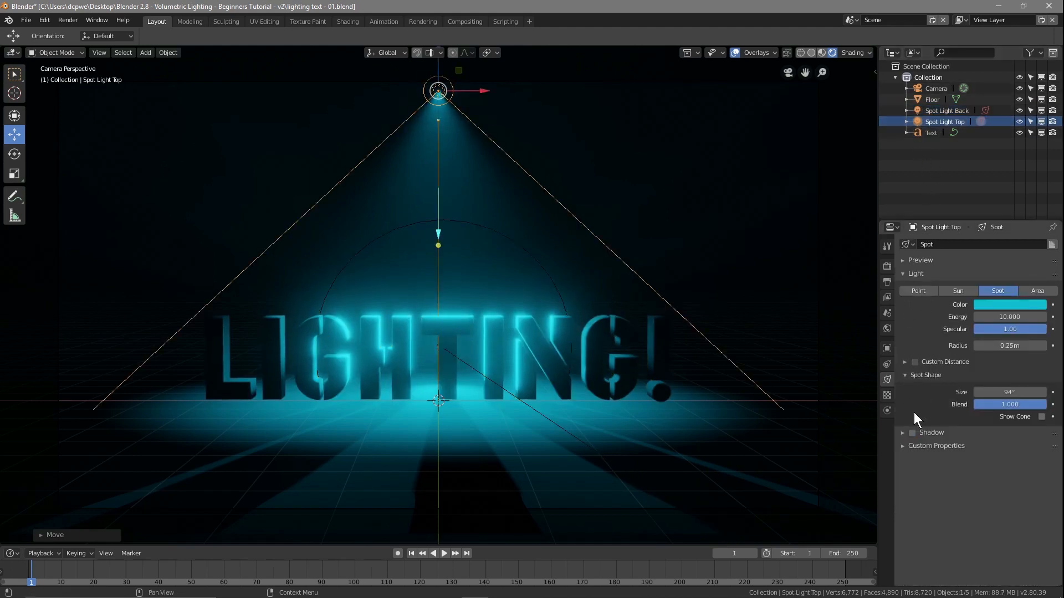
key("F12")
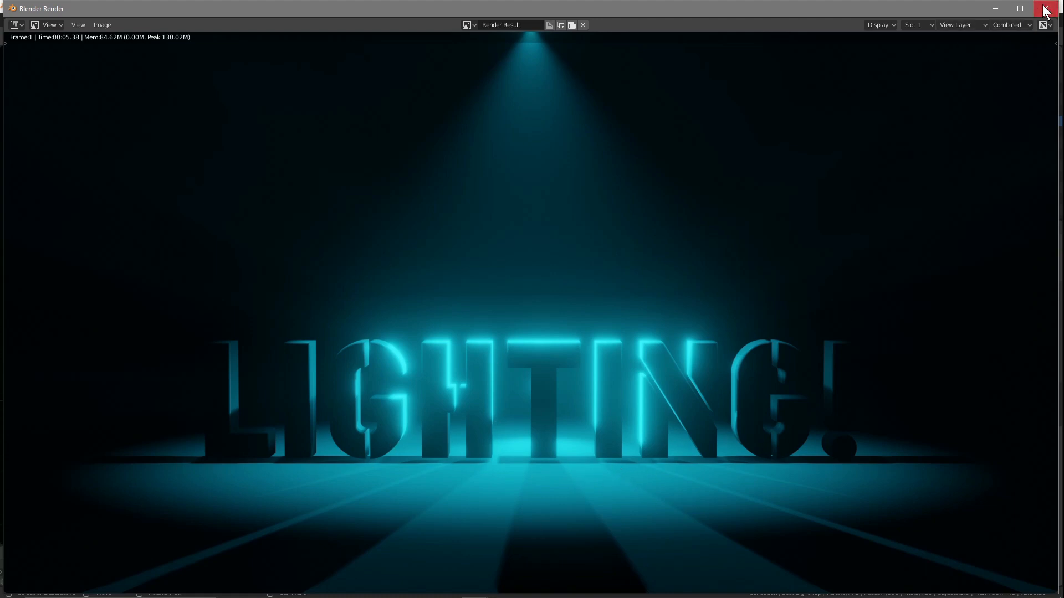
scroll(523, 109, "down", 1)
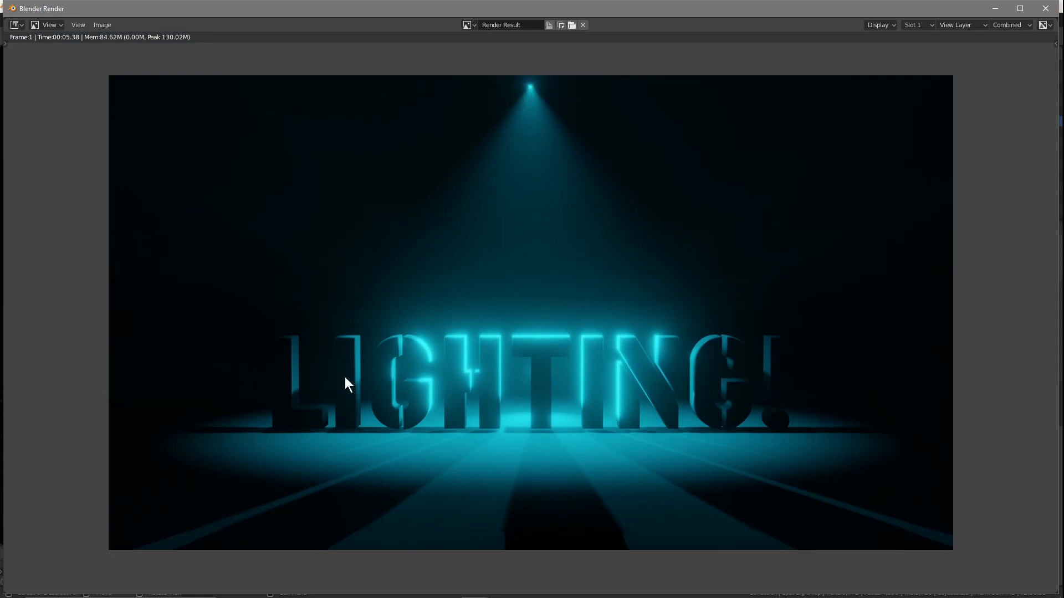
left_click(1045, 8)
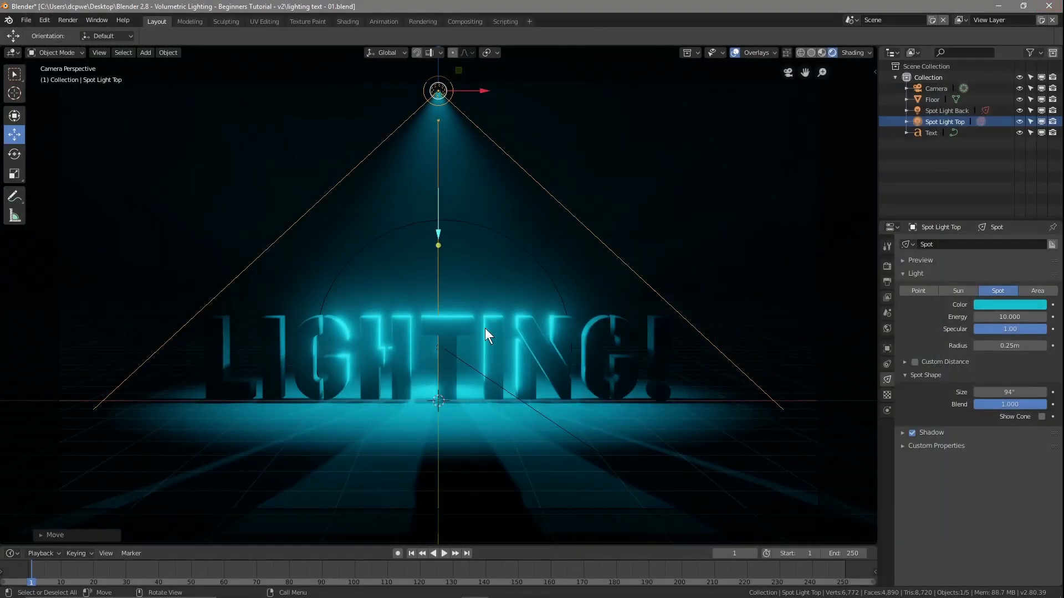
Step: Move Spot Light Back along negative X, well past the L, to near the edge of the camera frame
left_click(919, 110)
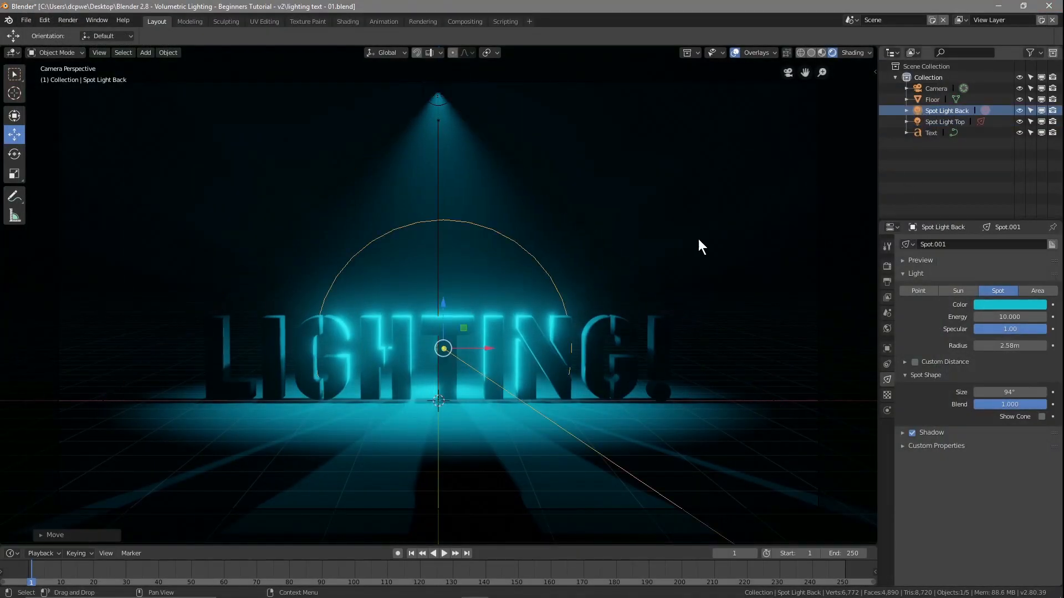
left_click_drag(475, 348, 176, 348)
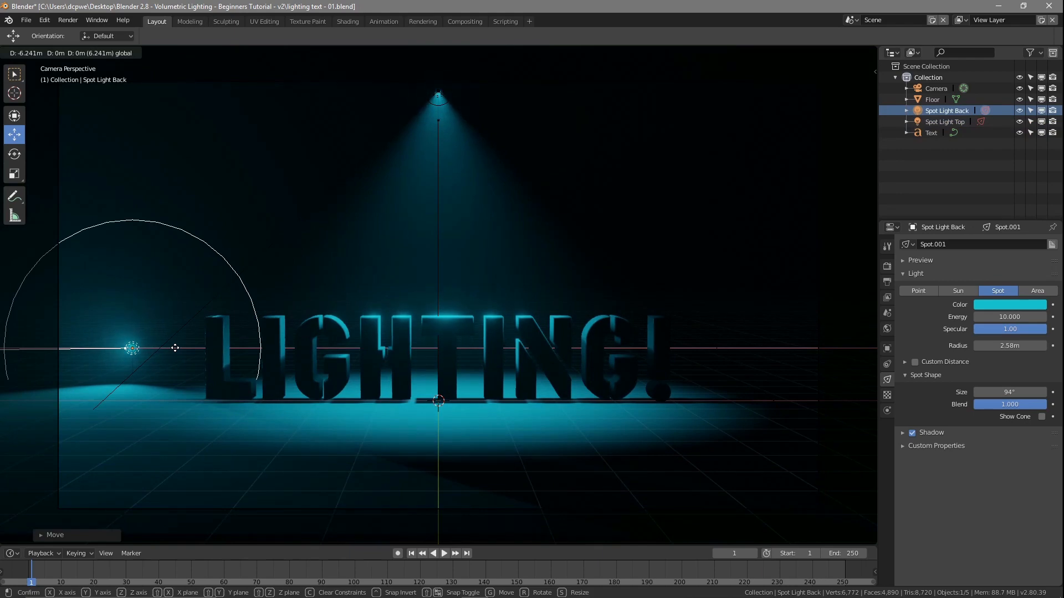
left_click_drag(175, 348, 152, 374)
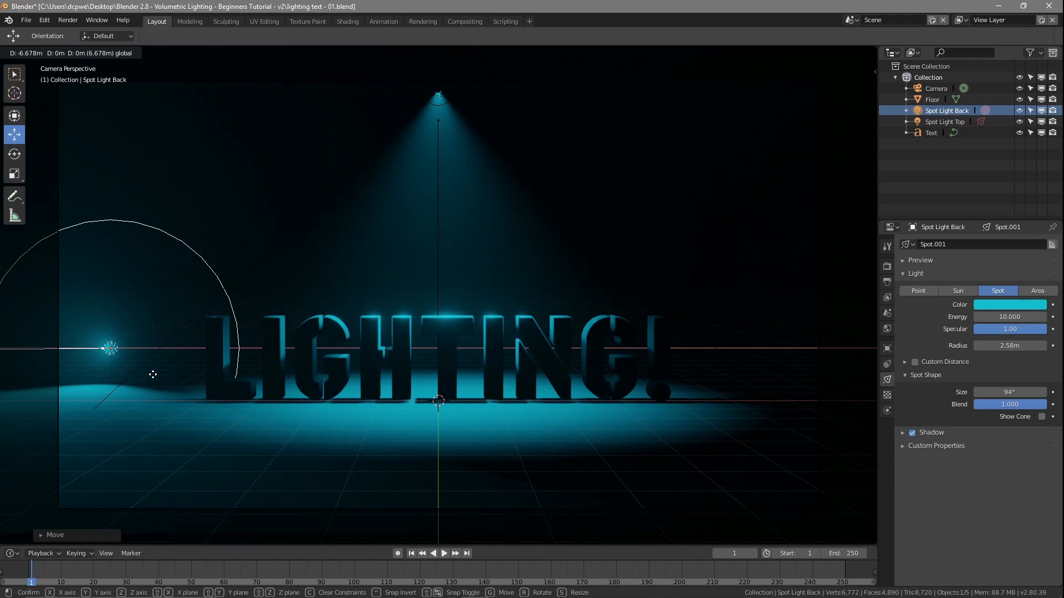
left_click_drag(153, 374, 138, 372)
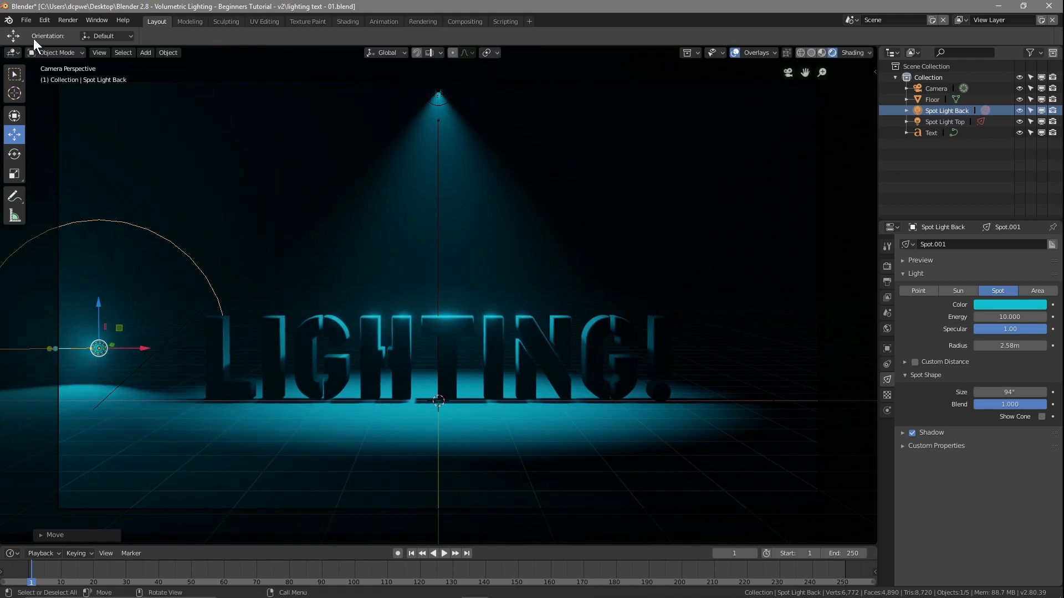
Step: Save the scene as a new version named lighting text - 02.blend
left_click(26, 20)
left_click(40, 117)
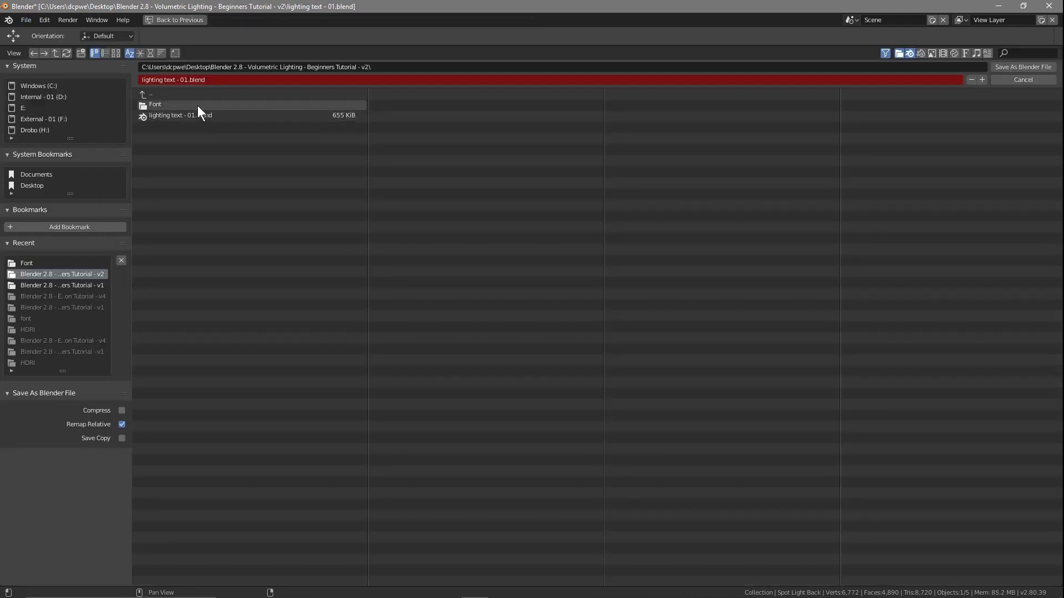
key("Delete")
type("2")
key("Return")
left_click(1009, 65)
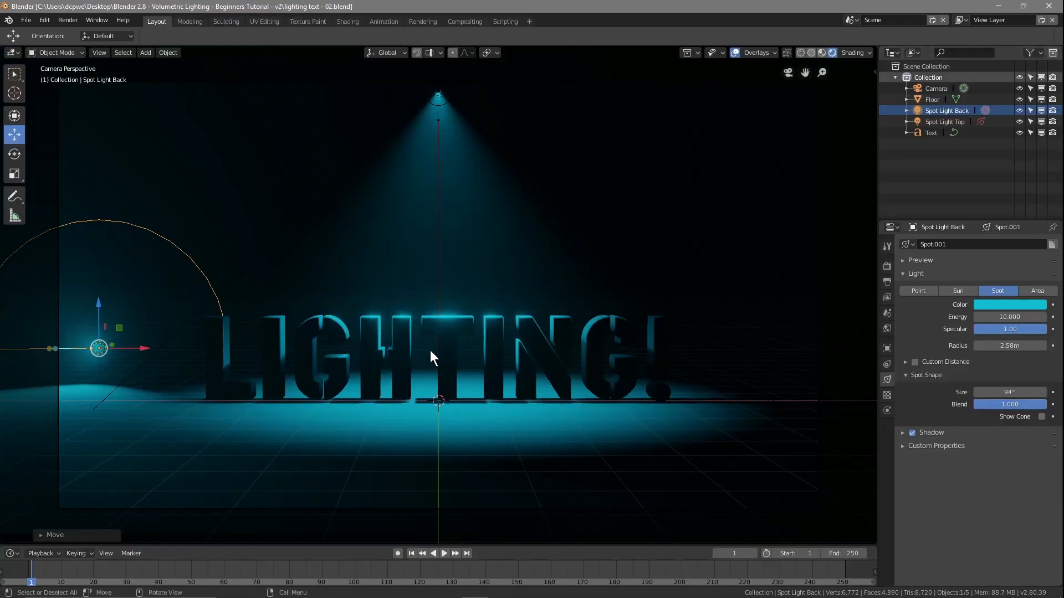
Step: Add a plane at the world origin and, from above, scale it down until slightly deeper than the text's thickness
key("shift+a")
mouse_move(430, 355)
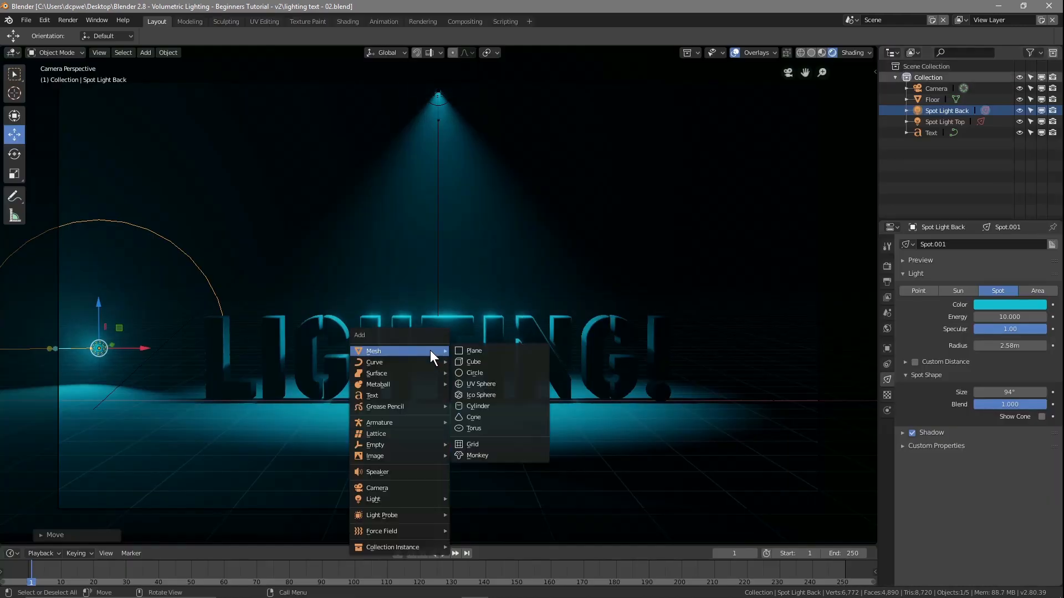
left_click(470, 348)
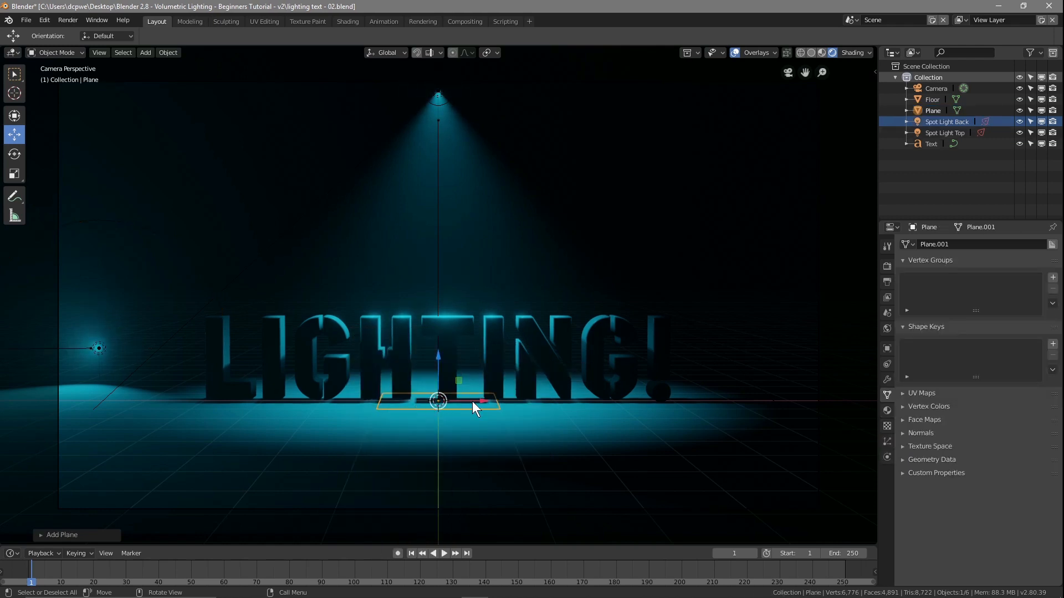
left_click(811, 52)
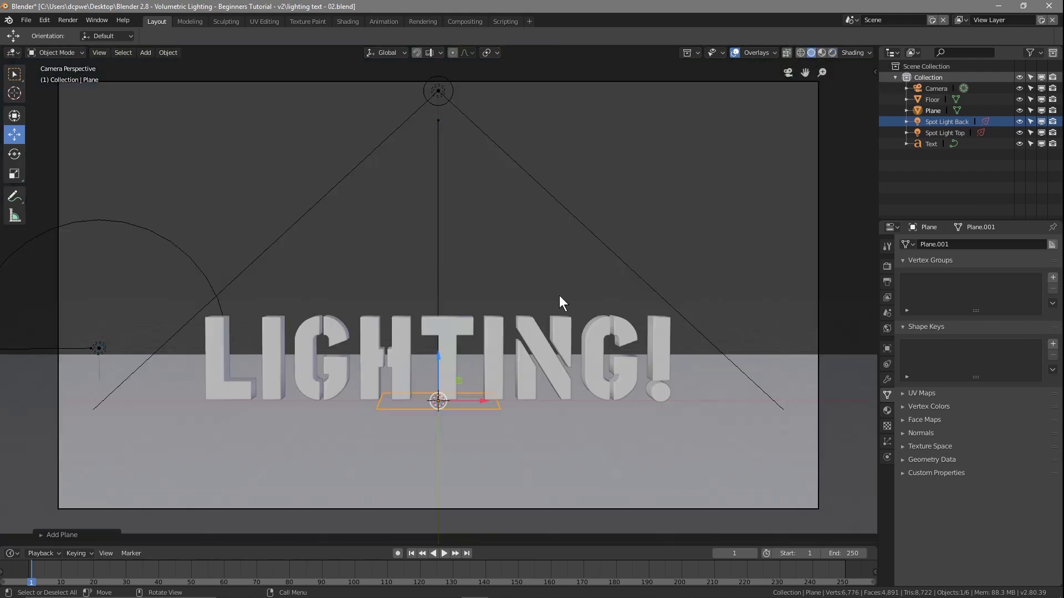
key("KP_7")
scroll(559, 295, "down", 6)
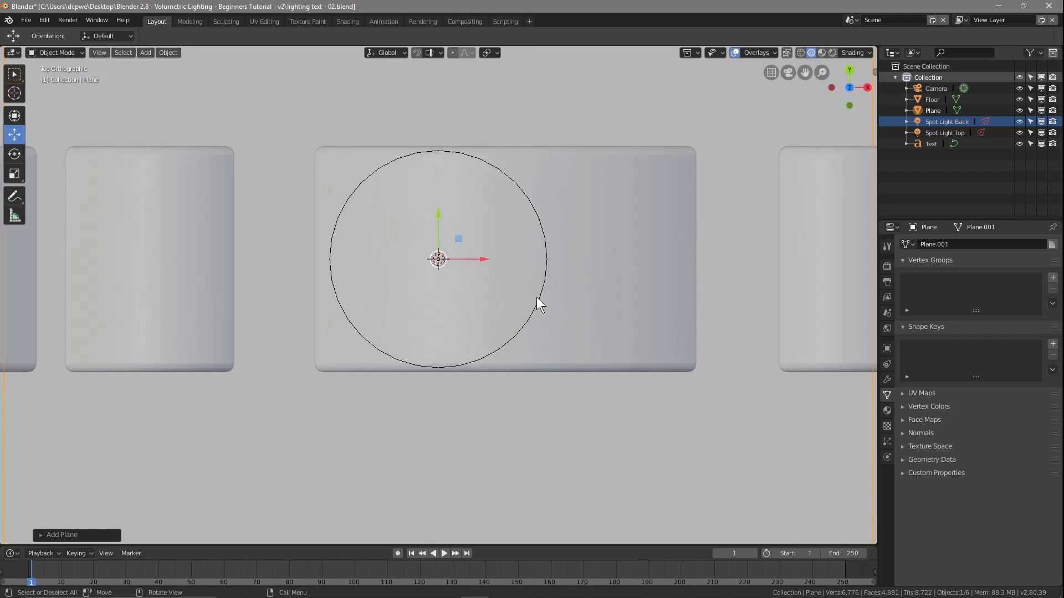
scroll(537, 298, "down", 7)
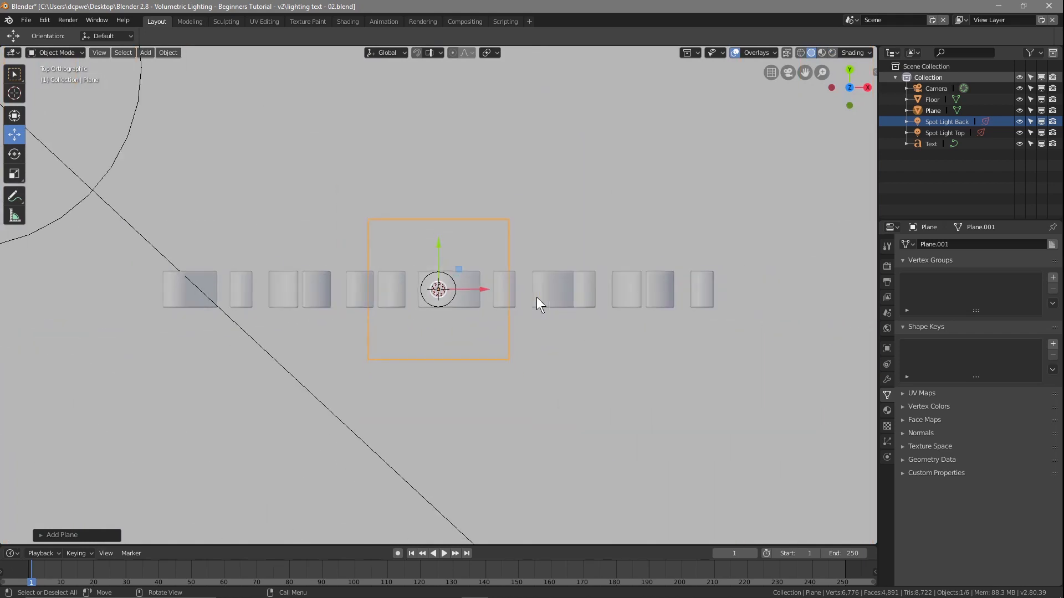
scroll(521, 293, "down", 1)
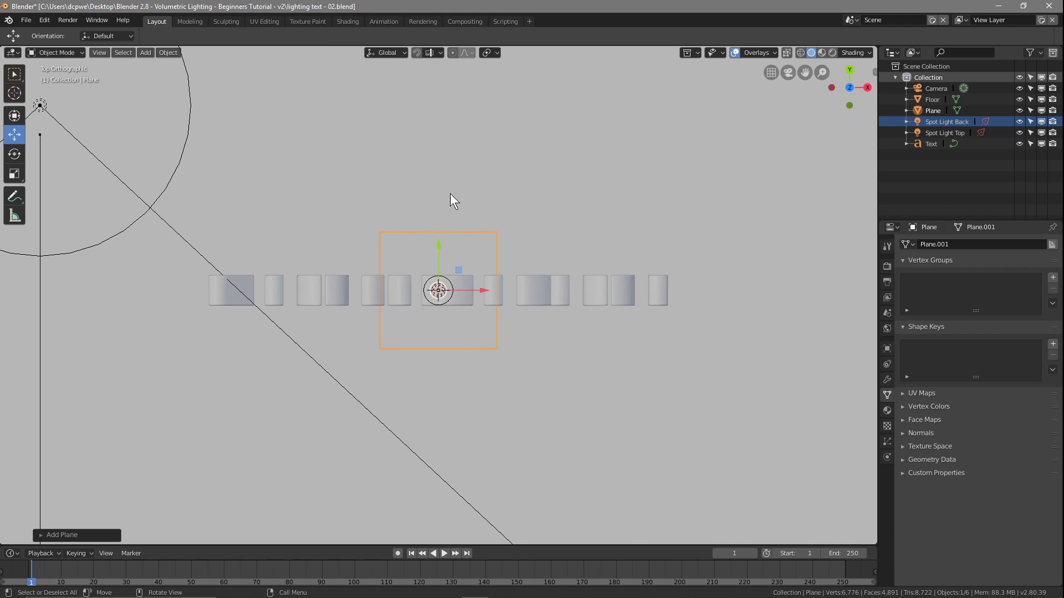
key("s")
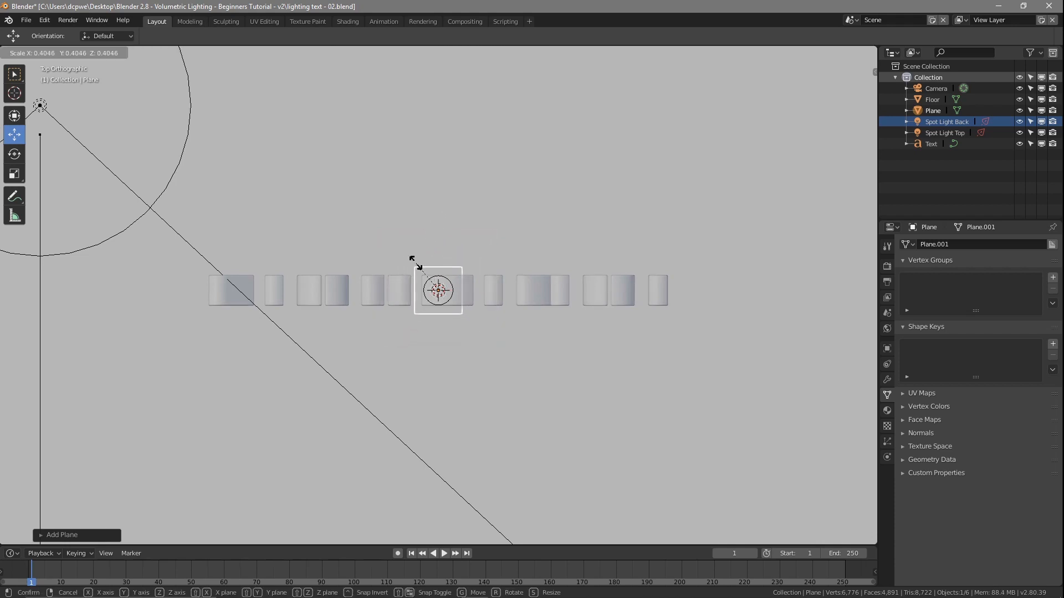
left_click(424, 278)
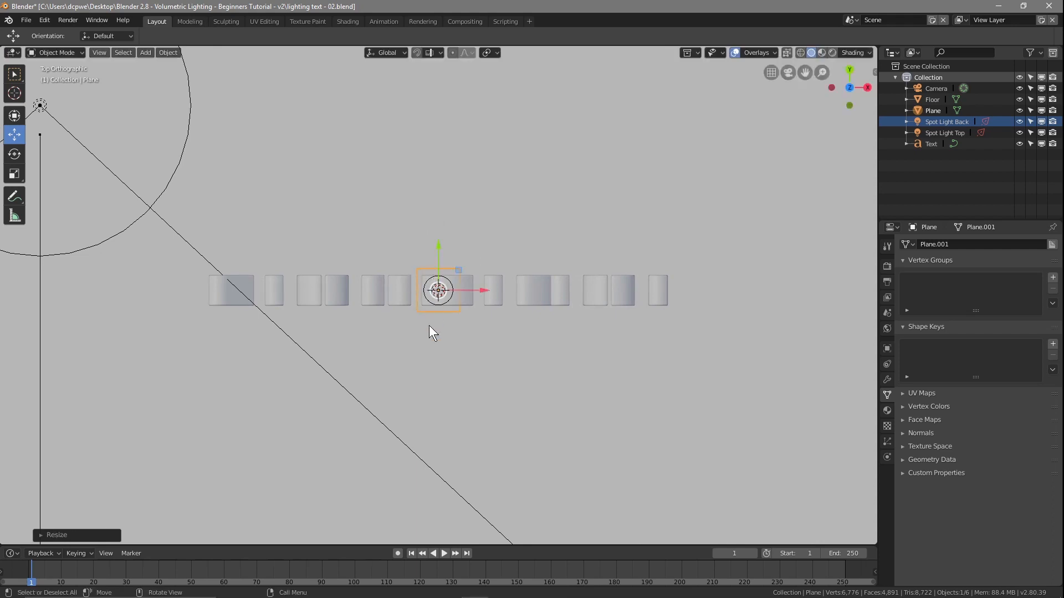
Step: Stretch the plane along X until it extends slightly past both ends of the text
scroll(428, 283, "up", 4)
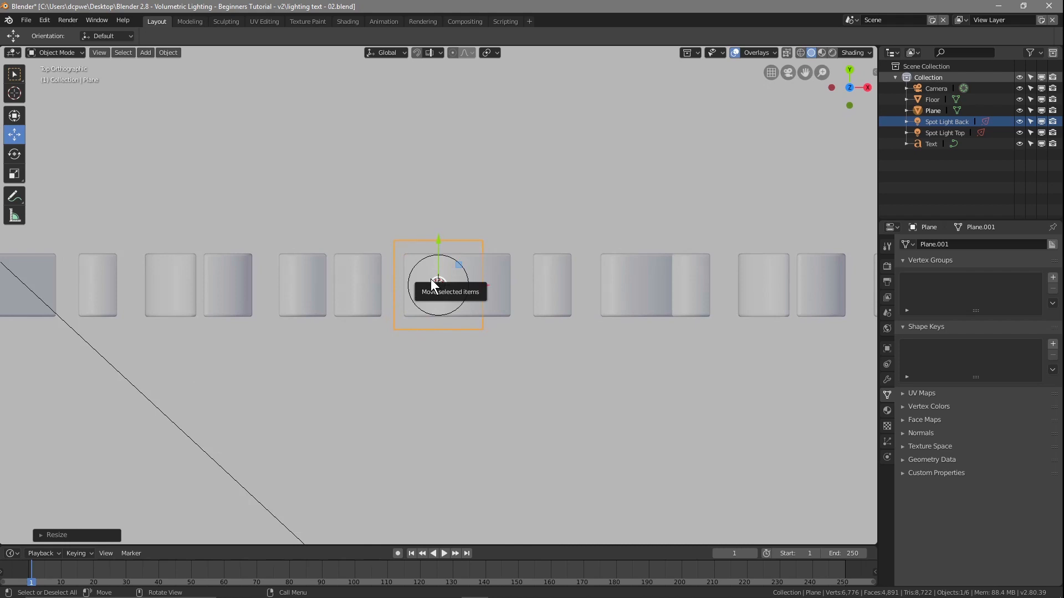
scroll(431, 278, "down", 2)
key("s")
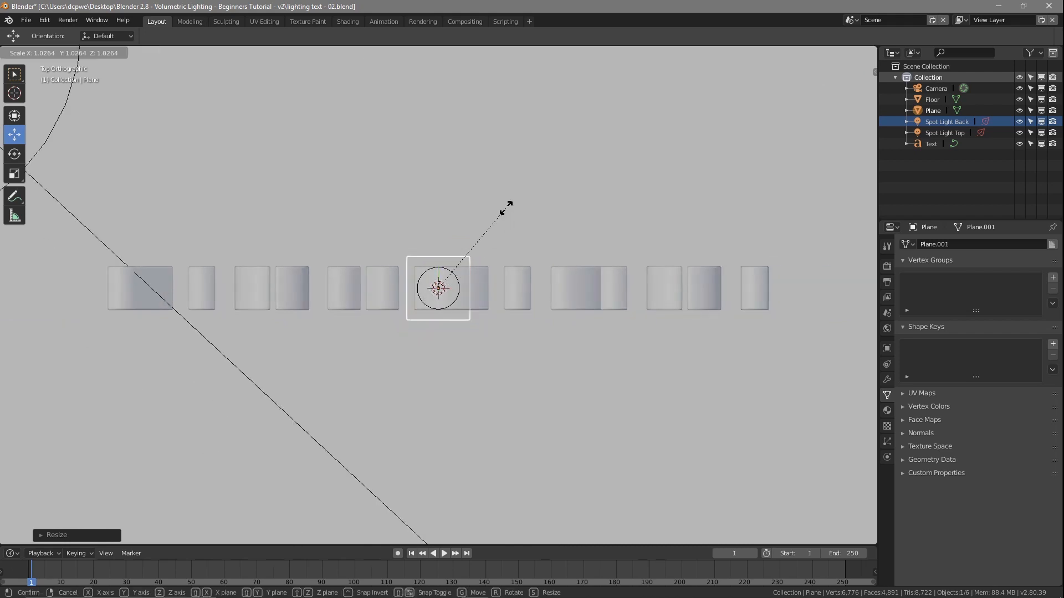
key("x")
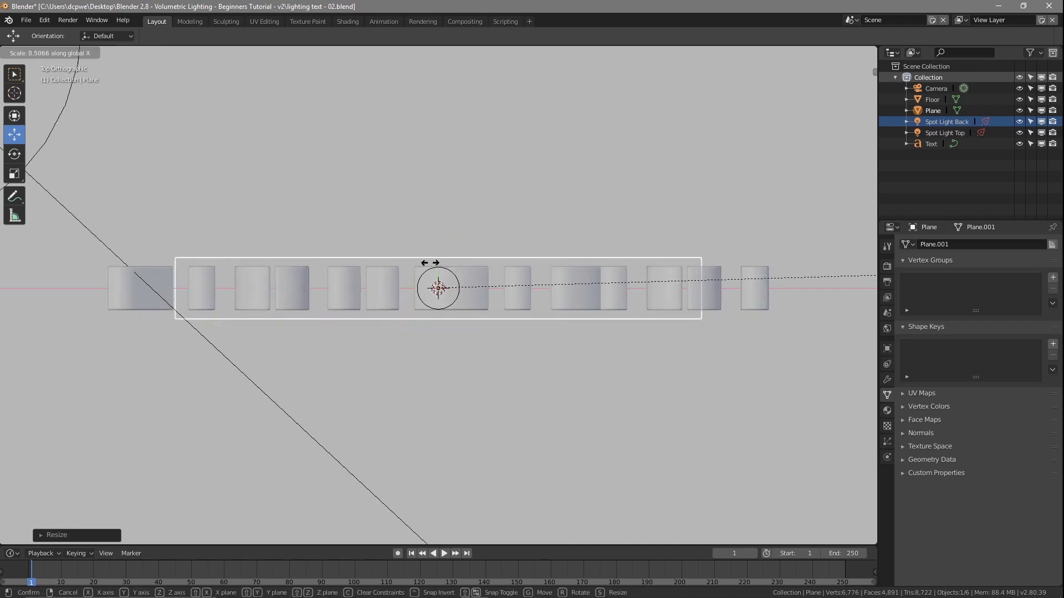
left_click(674, 284)
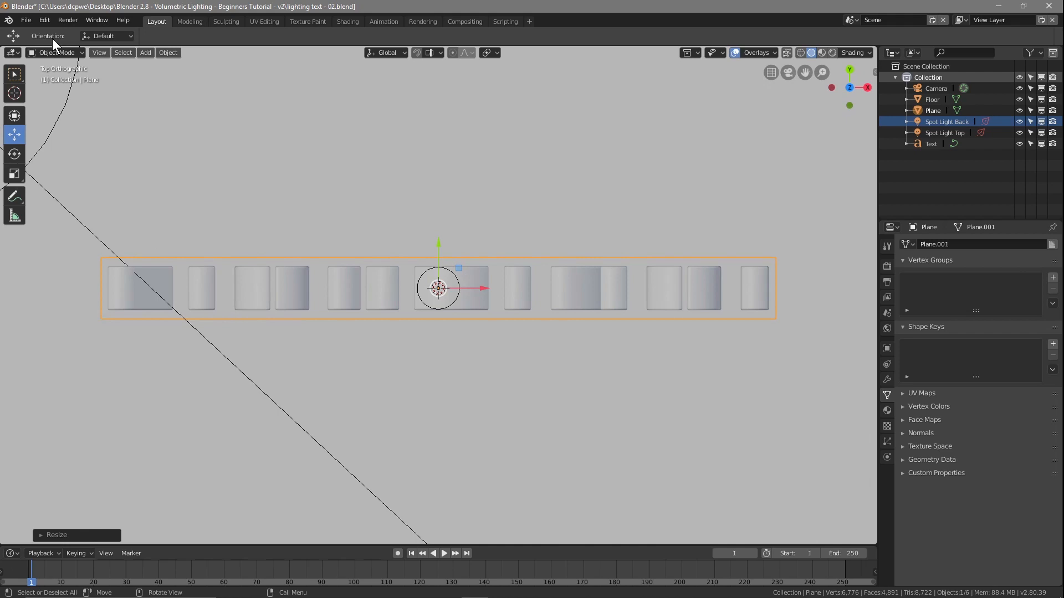
Step: Go back to the rendered camera view and add a UV sphere at the world origin
left_click(831, 52)
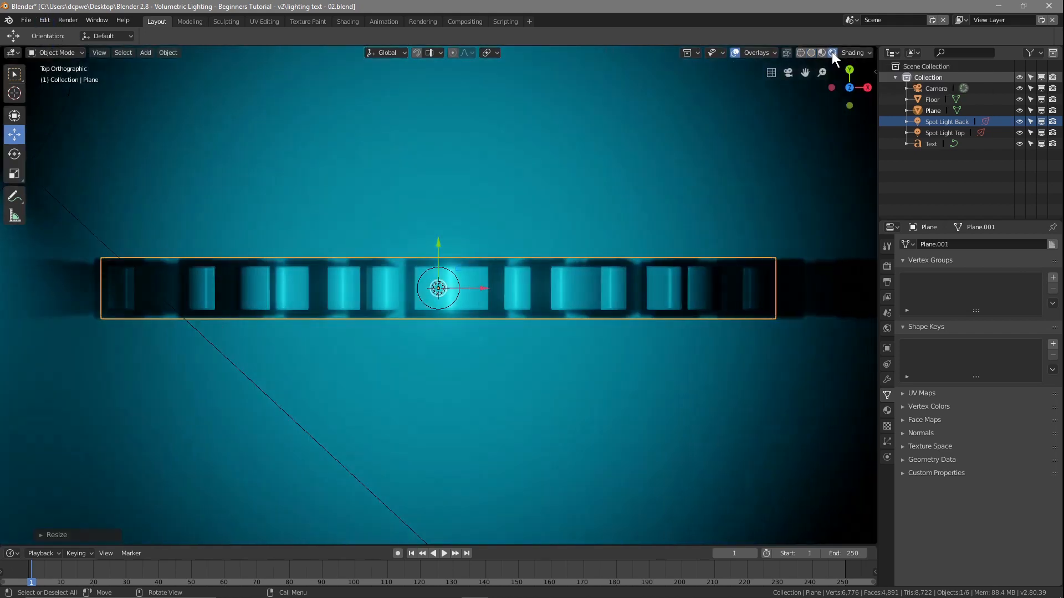
key("KP_0")
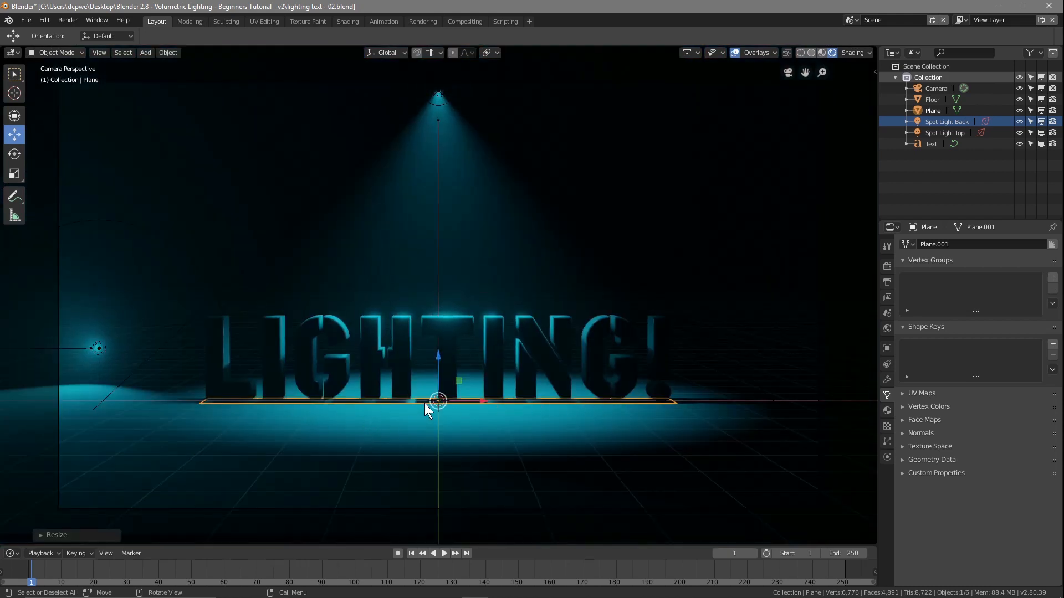
key("shift+a")
mouse_move(423, 398)
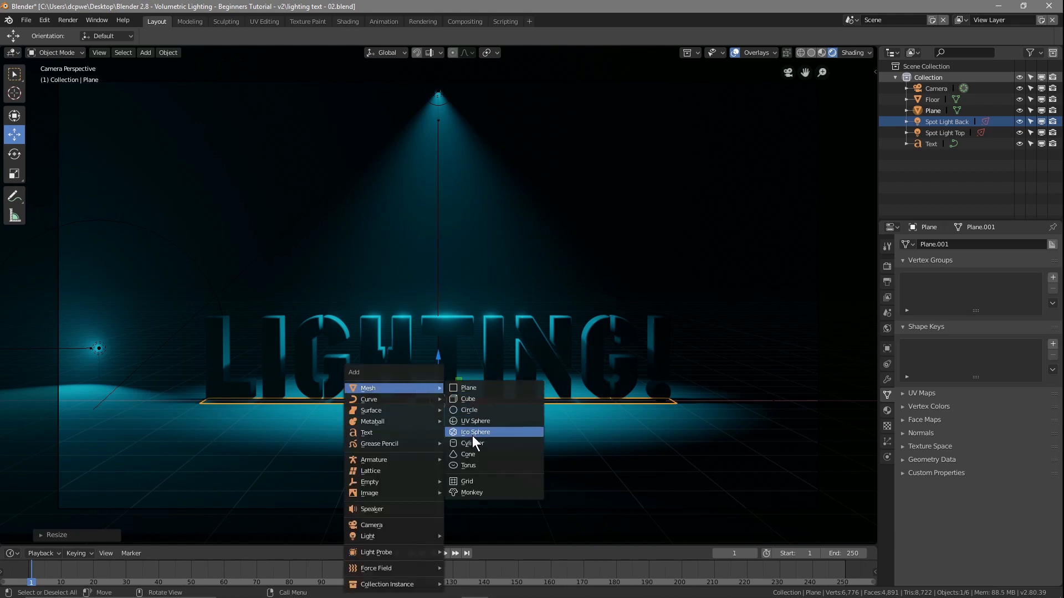
left_click(465, 419)
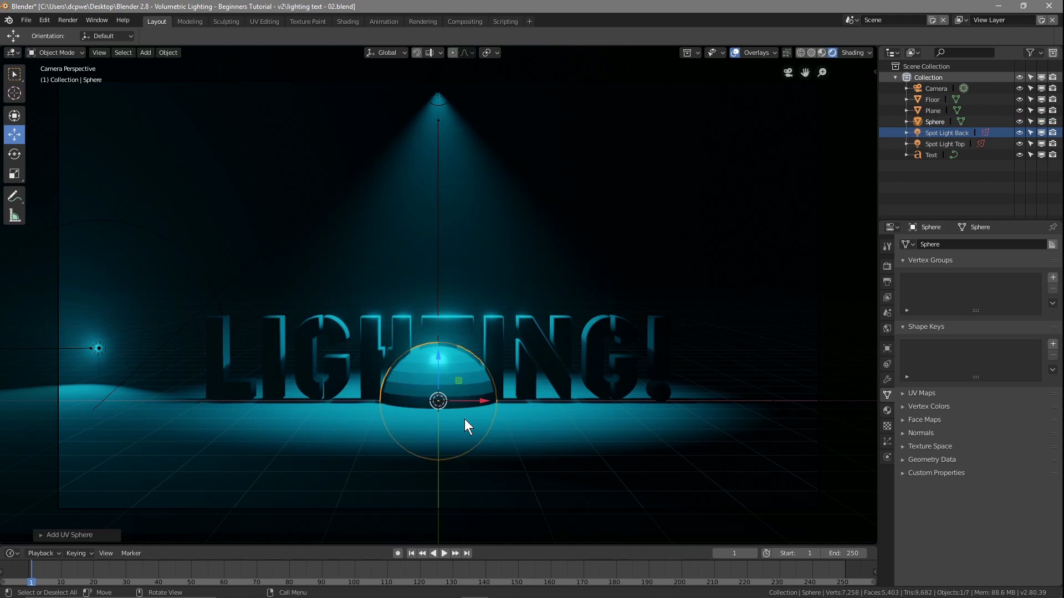
Step: Raise the sphere along the Z axis to about 3.12 m, above the text, and shade it smooth
key("g")
key("z")
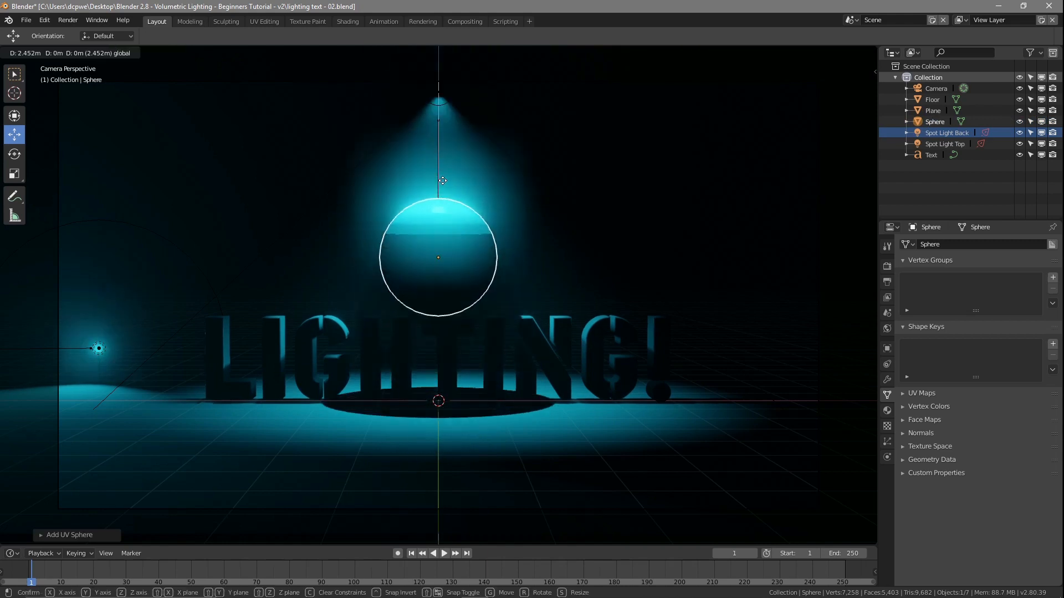
left_click(443, 180)
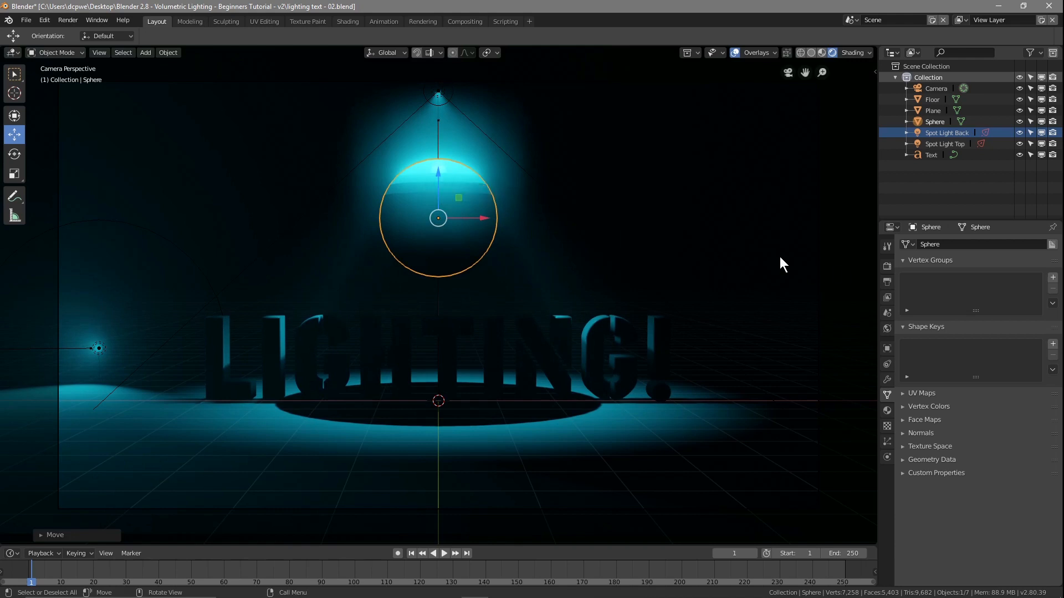
left_click(166, 50)
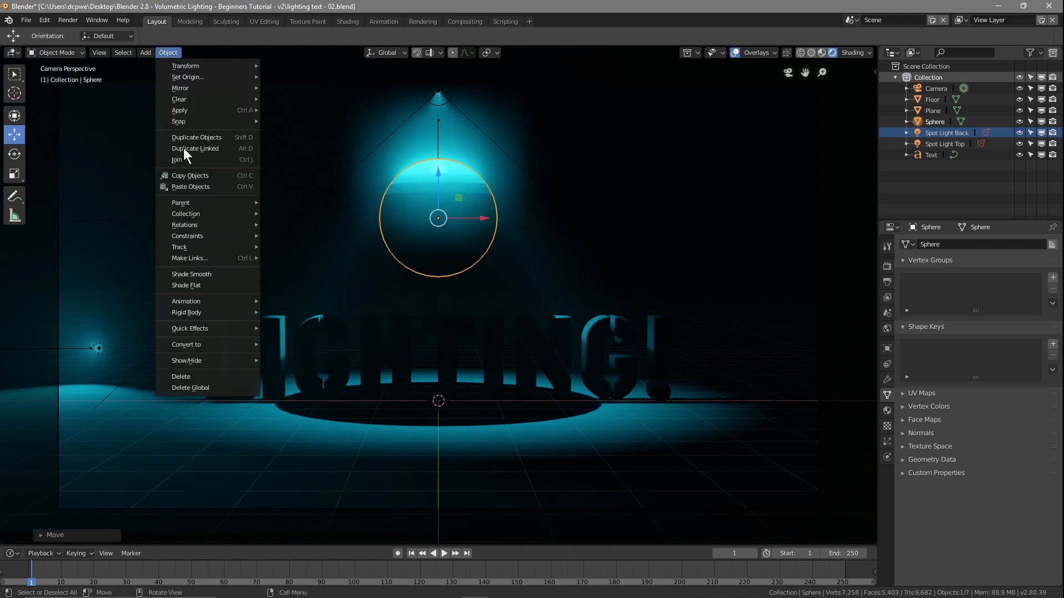
left_click(188, 273)
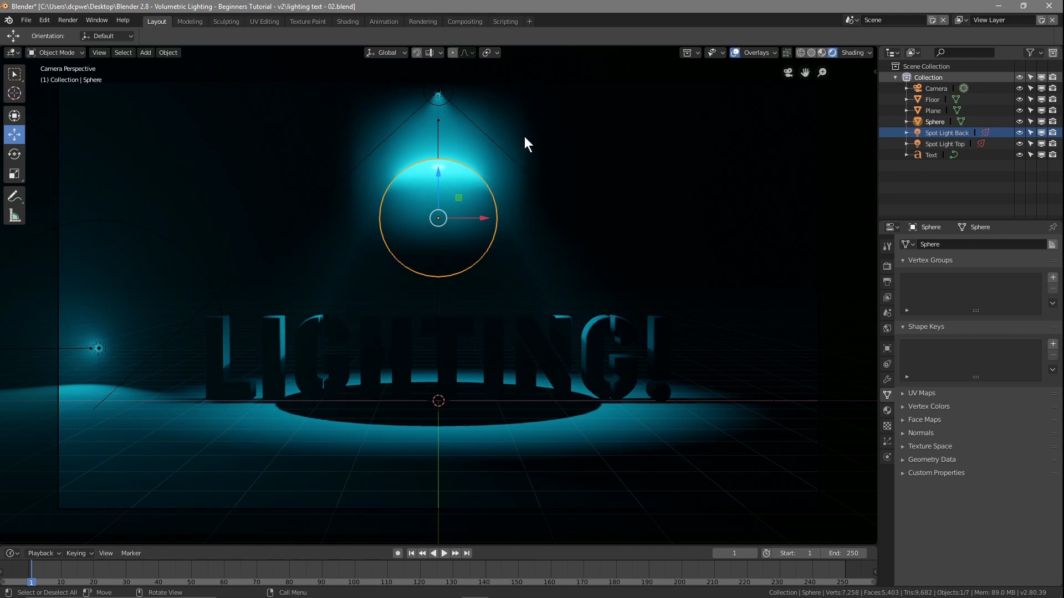
Step: Shrink the sphere to a scale of 0.05 on the X, Y and Z axes
key("s")
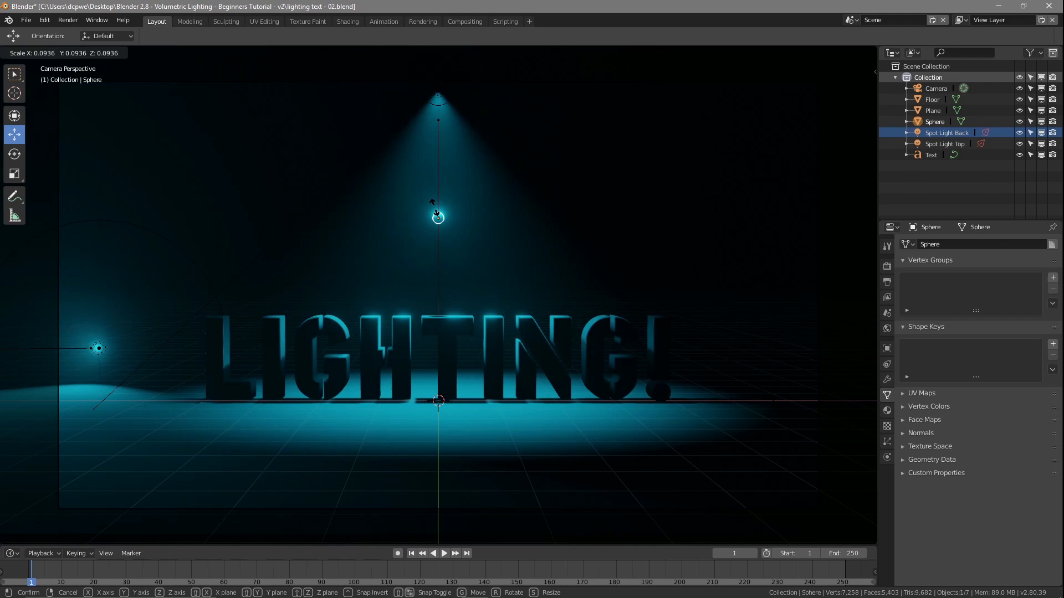
left_click(437, 211)
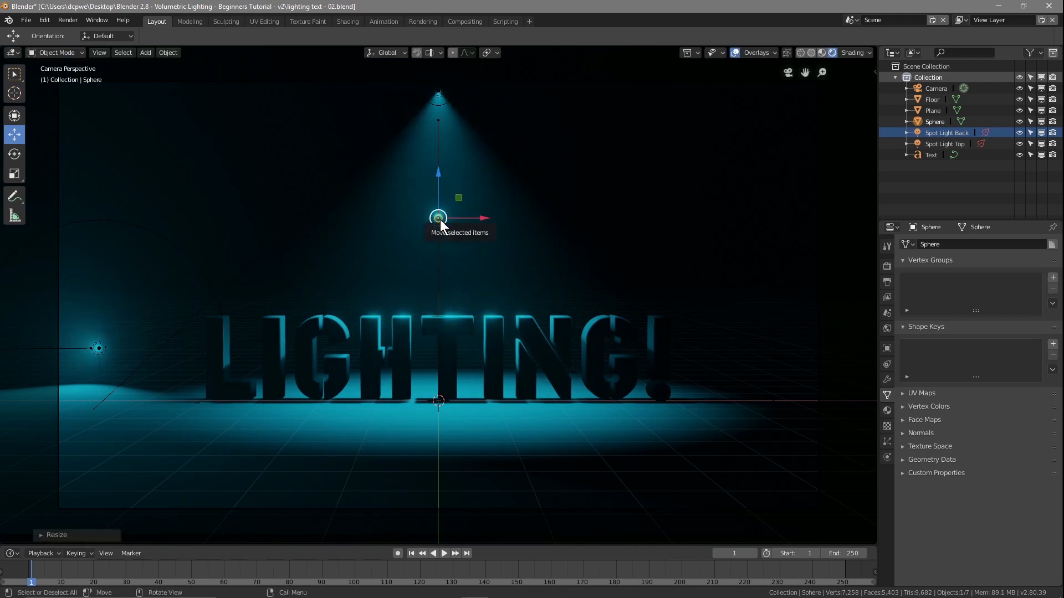
left_click(887, 349)
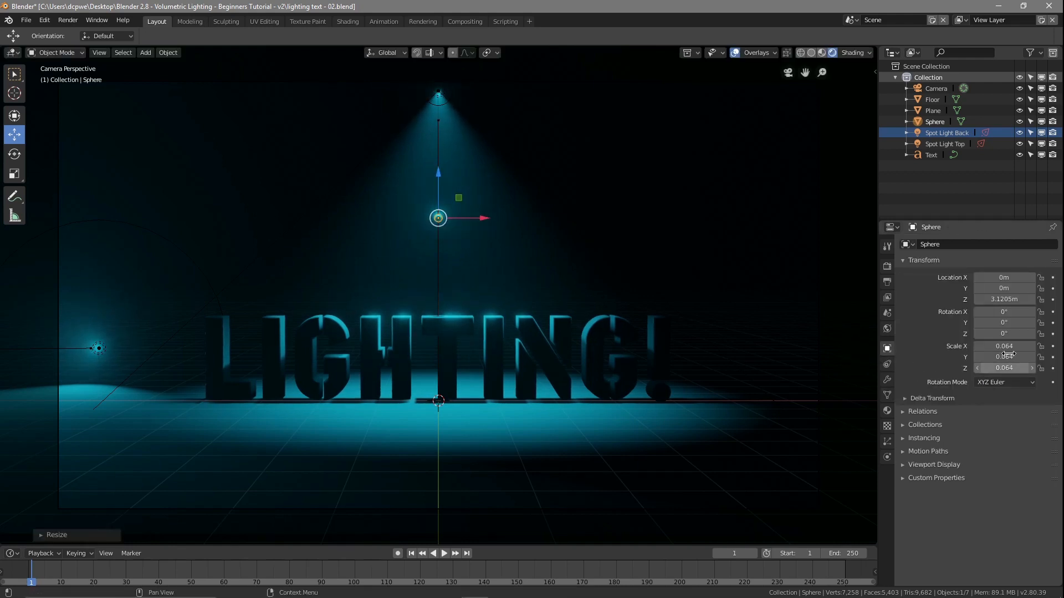
left_click(992, 346)
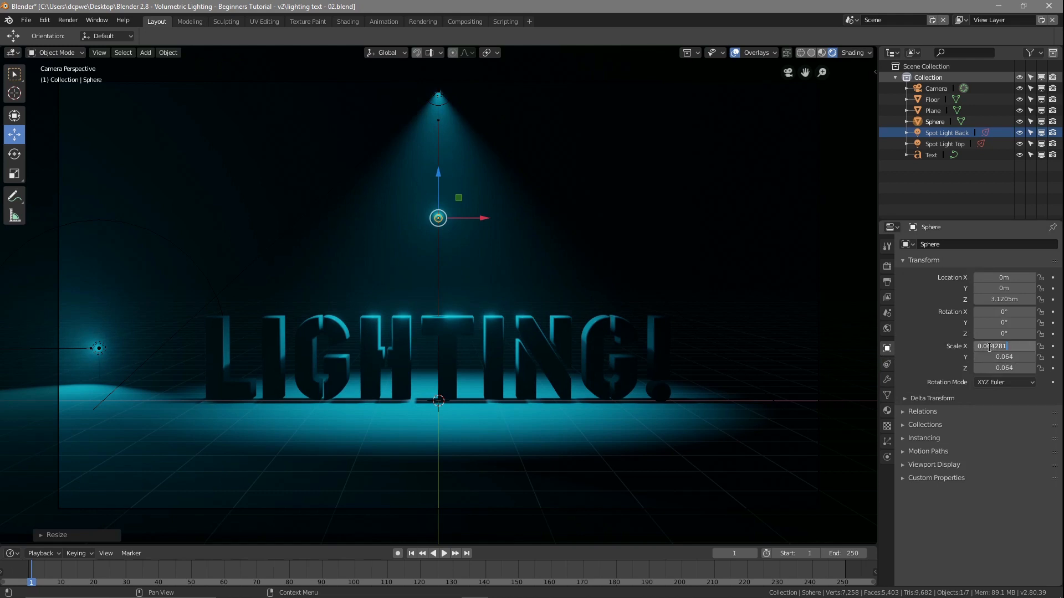
left_click_drag(992, 346, 1040, 346)
type("5")
key("Return")
left_click(1013, 357)
type("0.05")
key("Return")
left_click(1011, 369)
type("0.05")
key("Return")
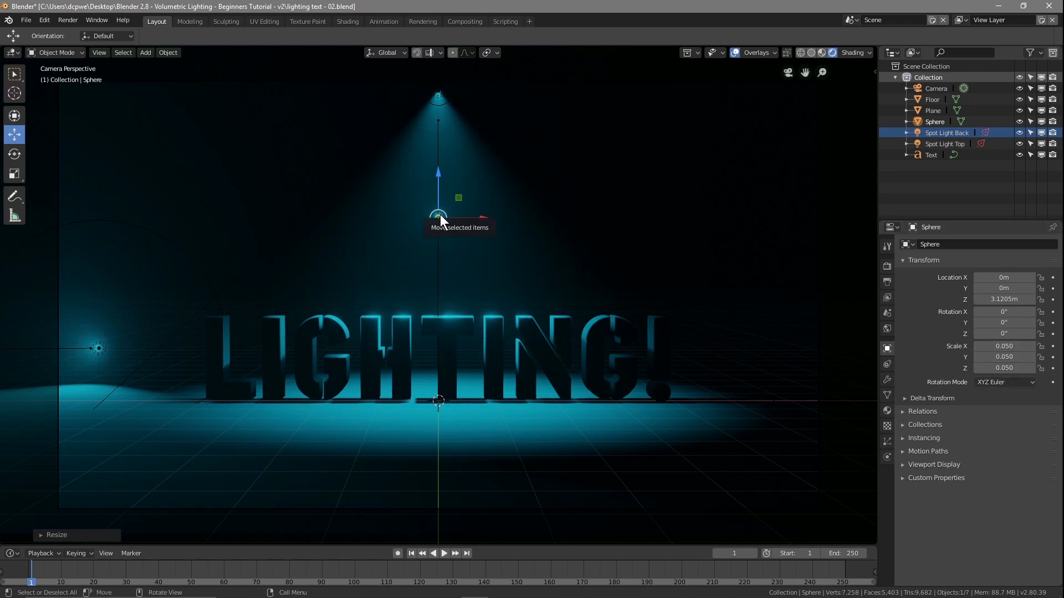
Step: Rename the Sphere object as Particle
left_click(936, 122)
double_click(935, 122)
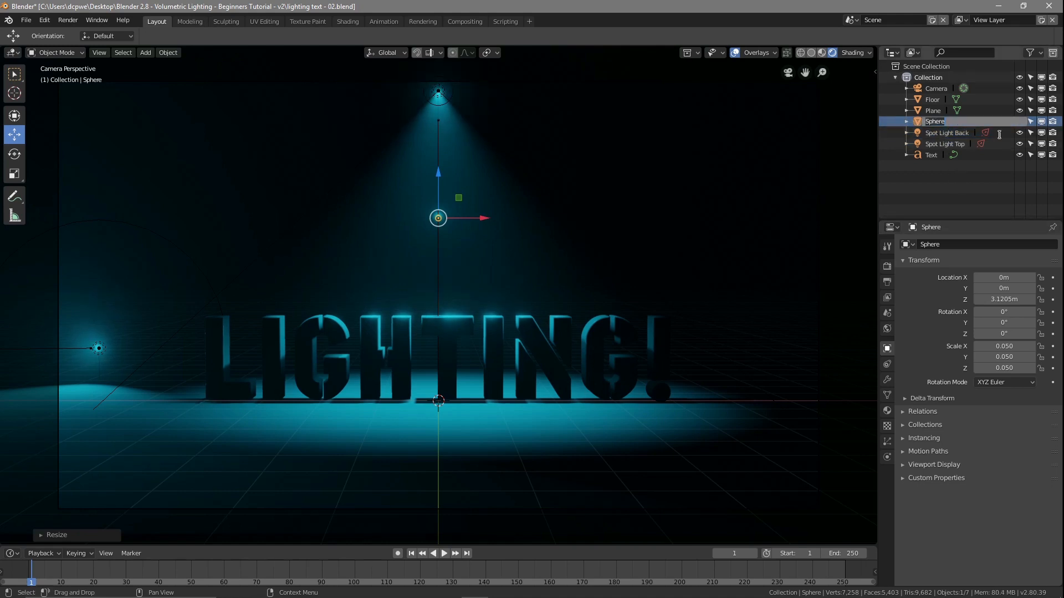
type("Parti")
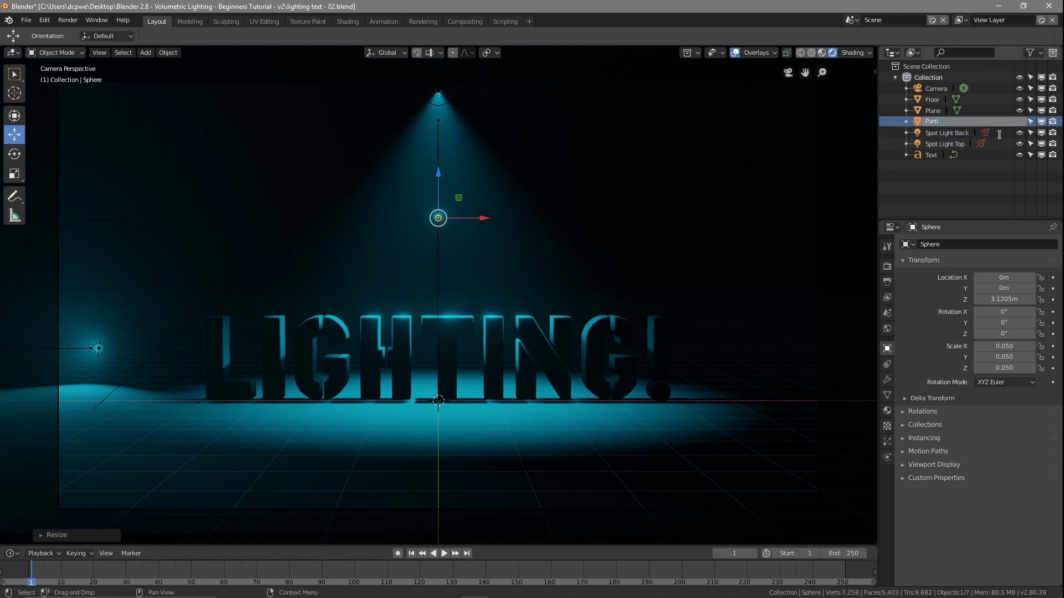
type("cle")
key("Return")
Step: Rename the Floor object as Particle Emitter
left_click(932, 100)
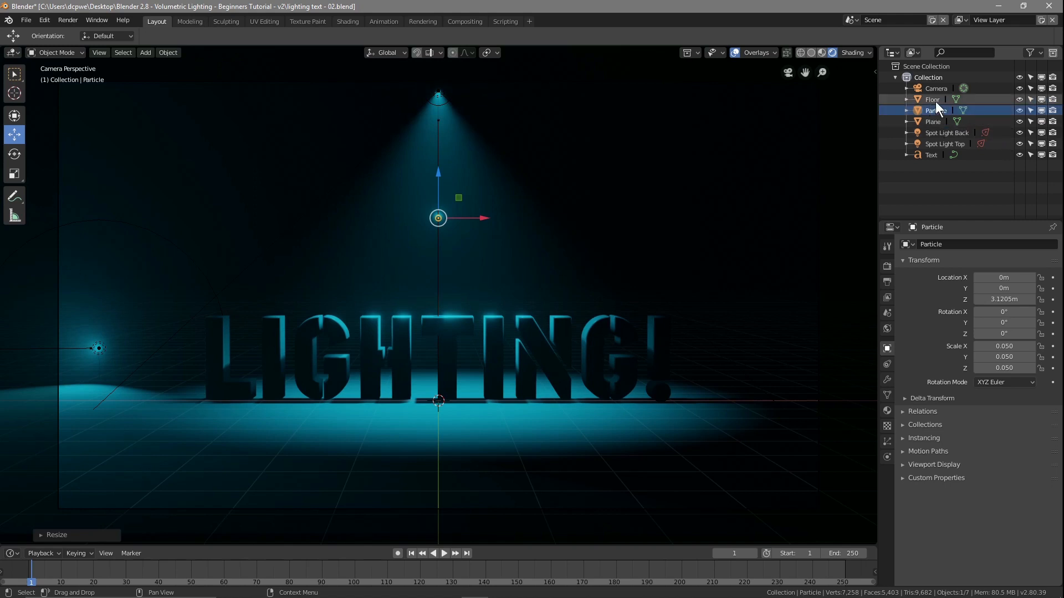
double_click(936, 100)
type("P")
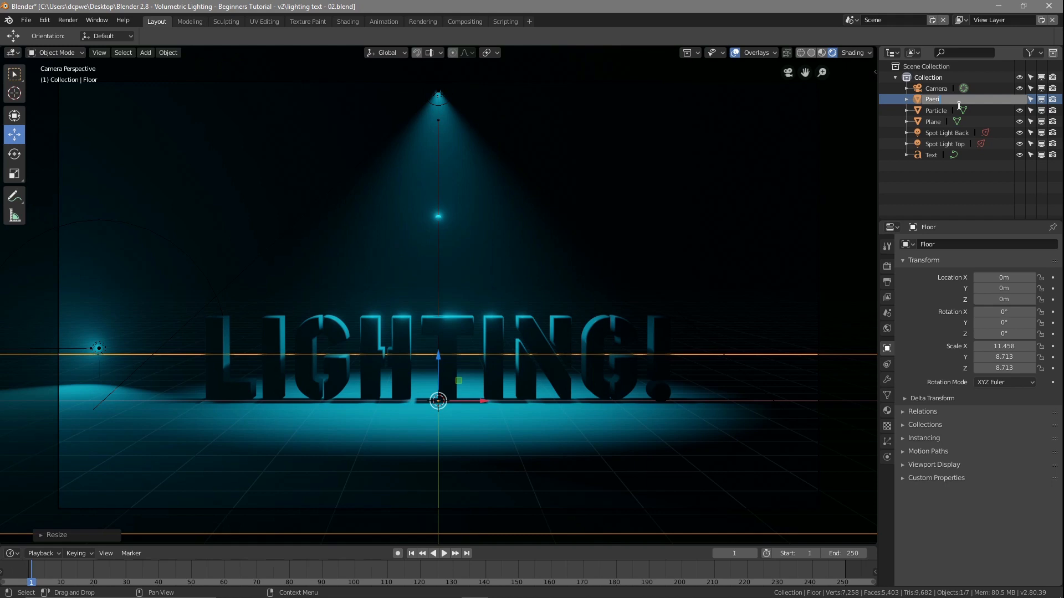
type("article Emitter")
key("Return")
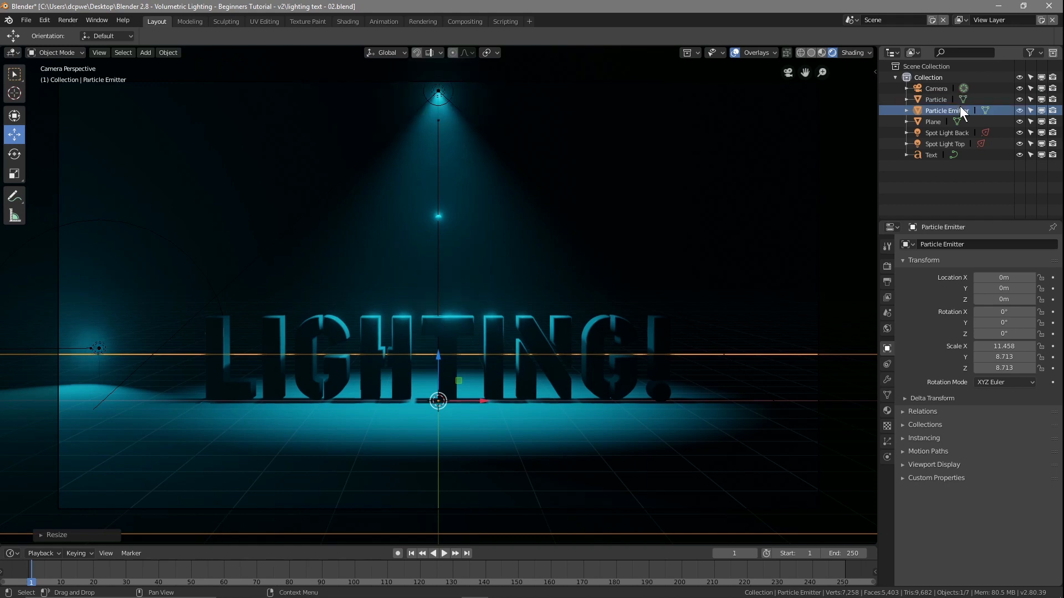
Step: Give the Particle object a new material with Emission as its surface shader
left_click(935, 98)
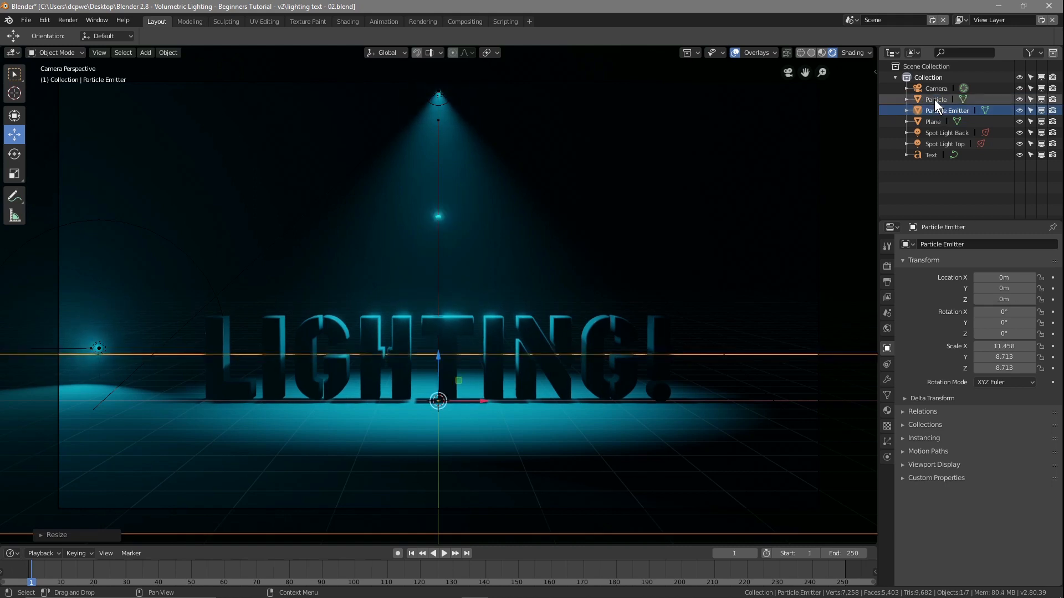
left_click(884, 411)
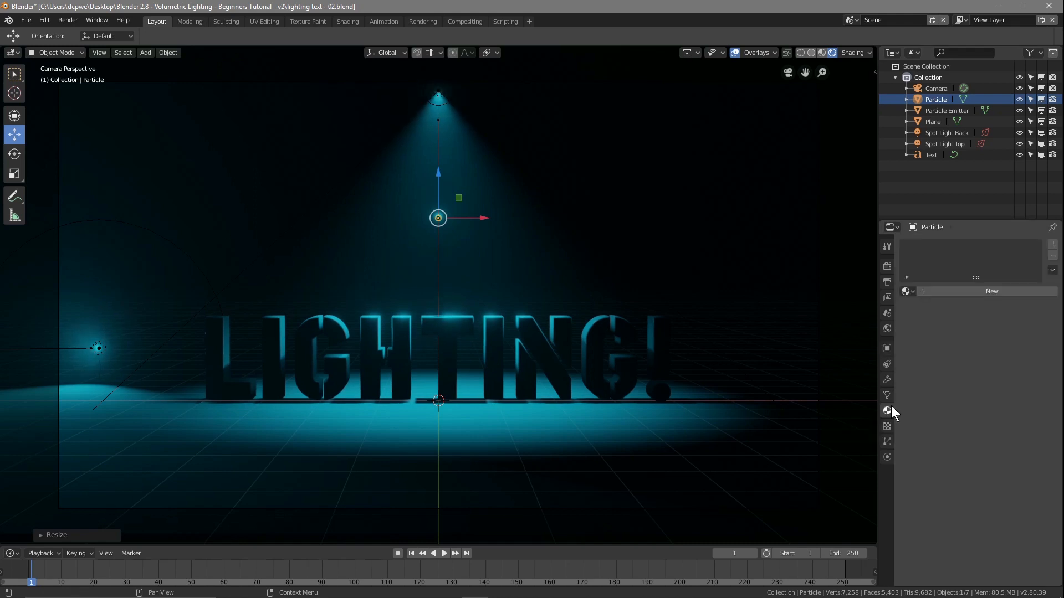
left_click(965, 292)
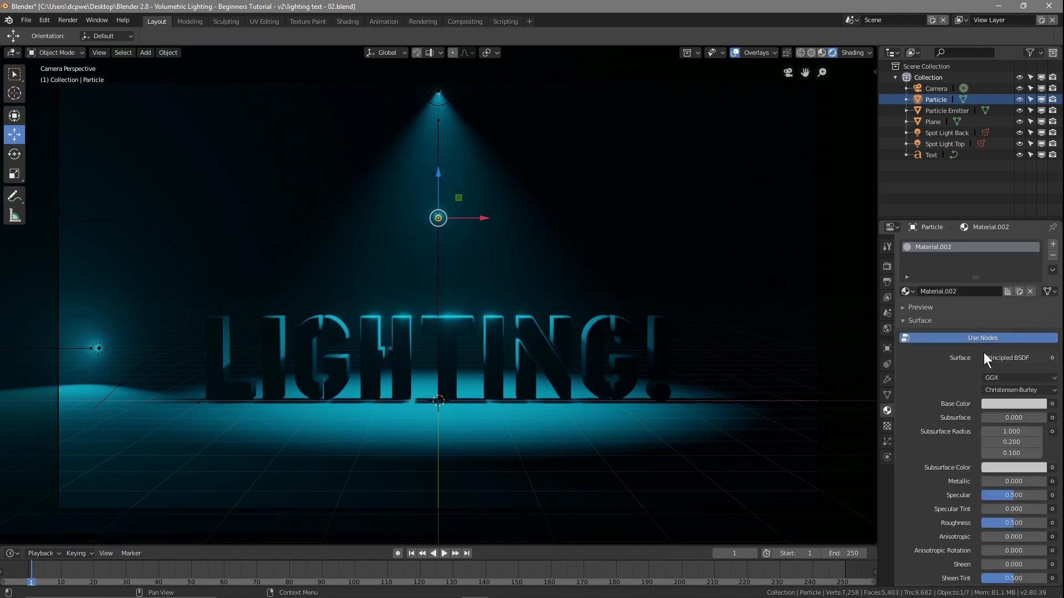
left_click(985, 358)
left_click(921, 139)
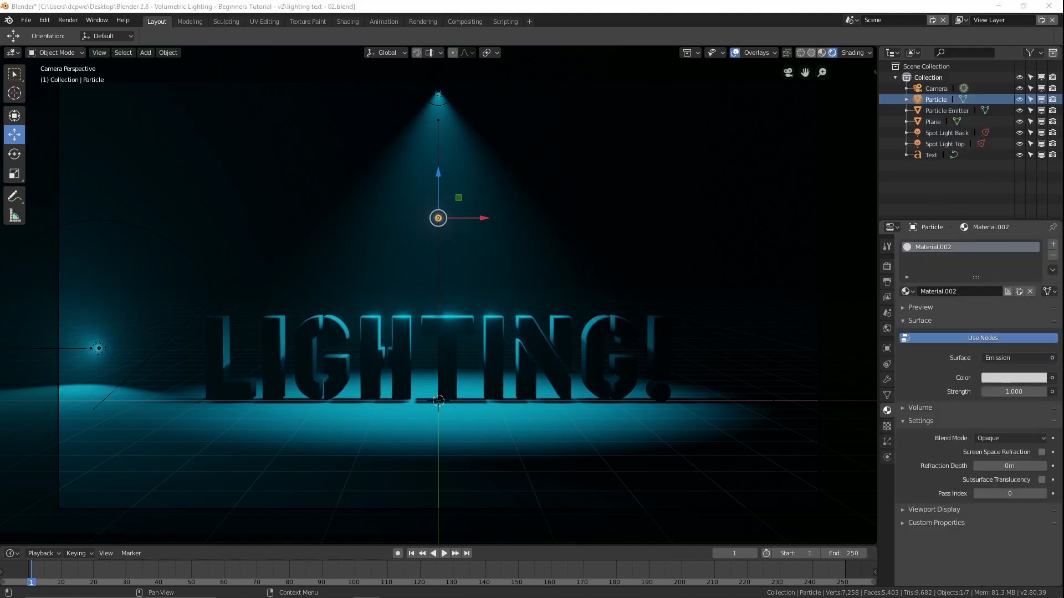
Step: Try raising the Particle material's emission strength to 14
left_click_drag(1013, 391, 1049, 392)
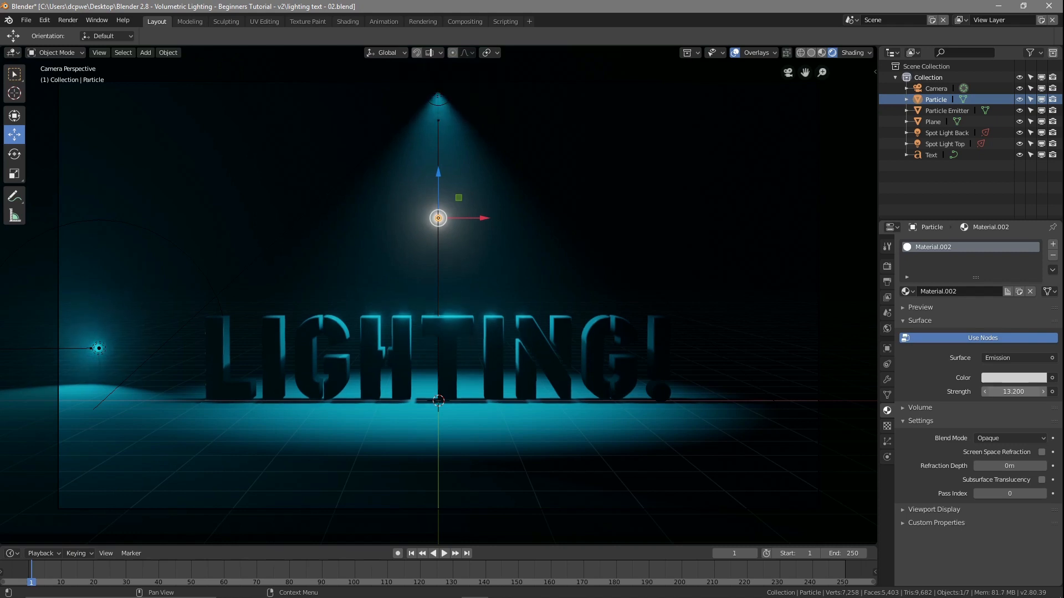
left_click(986, 391)
left_click(985, 391)
left_click(985, 391)
left_click(985, 392)
left_click_drag(1035, 391, 1041, 391)
Step: Hide the viewport overlays and set the Particle material's emission strength to 10
left_click(733, 52)
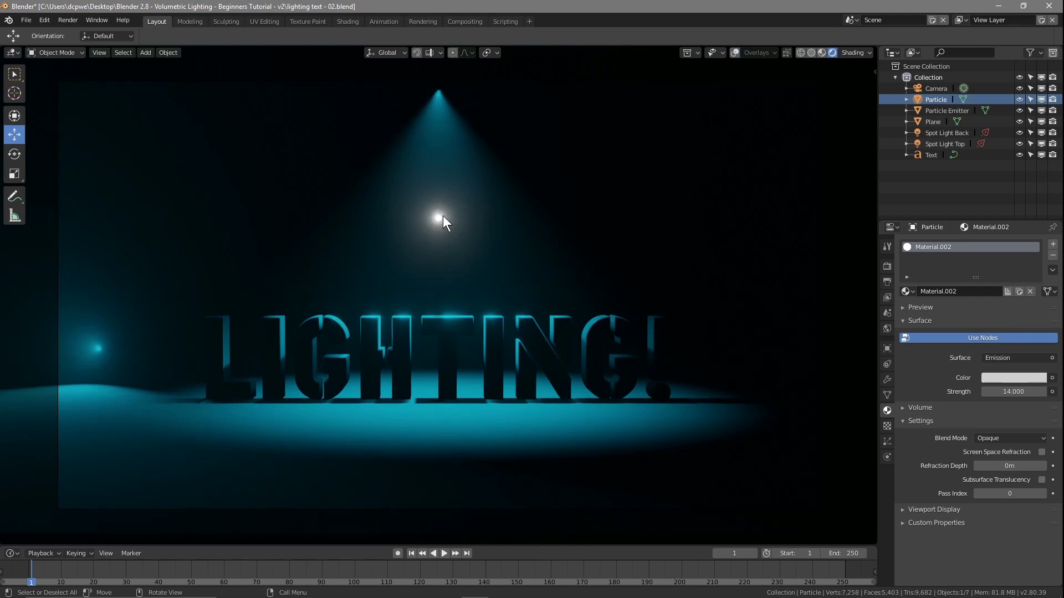
mouse_move(1012, 393)
left_mouse_down()
mouse_move(1061, 392)
mouse_move(1001, 392)
left_mouse_up()
left_click(1005, 392)
type("10")
key("Return")
Step: Change the Particle material's emission color to a bright cyan that matches the scene lighting
left_click(1001, 377)
mouse_move(989, 259)
left_mouse_down()
mouse_move(989, 219)
mouse_move(1006, 222)
mouse_move(1026, 237)
mouse_move(1020, 286)
left_mouse_up()
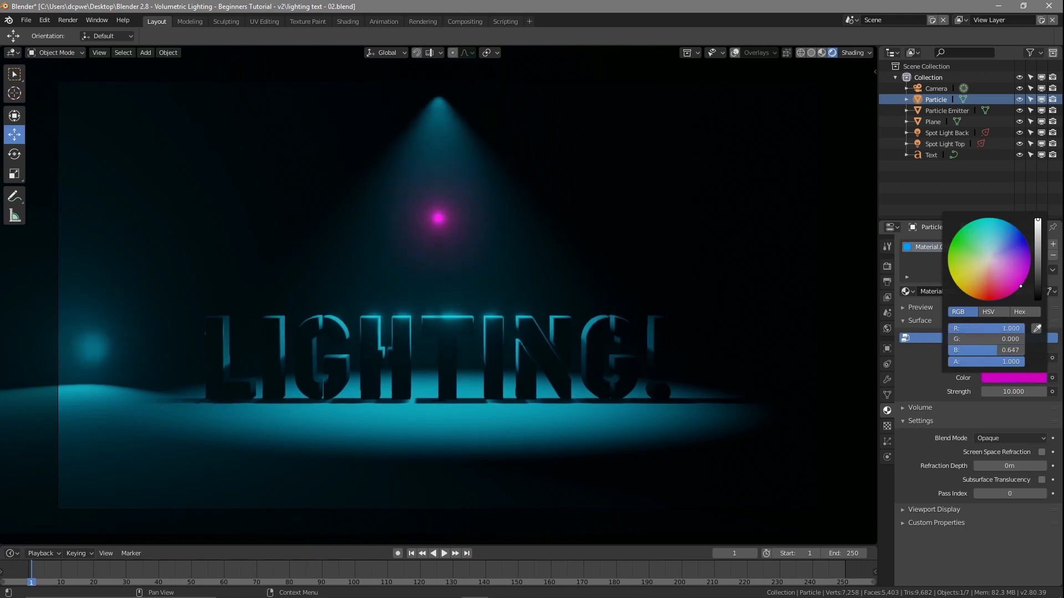
mouse_move(1020, 286)
left_mouse_down()
mouse_move(1029, 260)
mouse_move(1020, 231)
mouse_move(986, 217)
left_mouse_up()
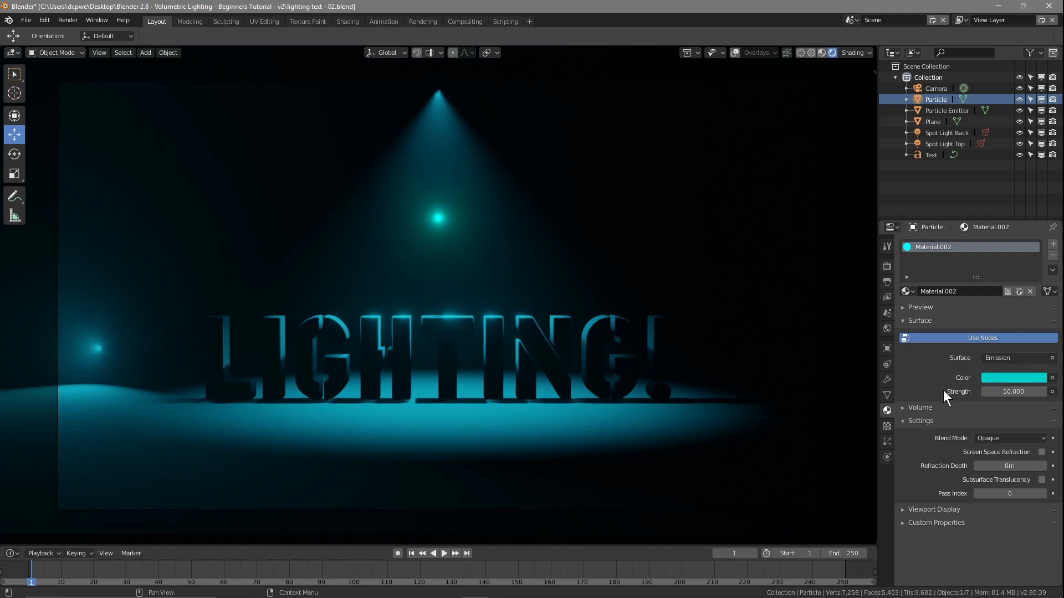
Step: Add a particle system to the Particle Emitter object and set its particle number to 100
left_click(939, 109)
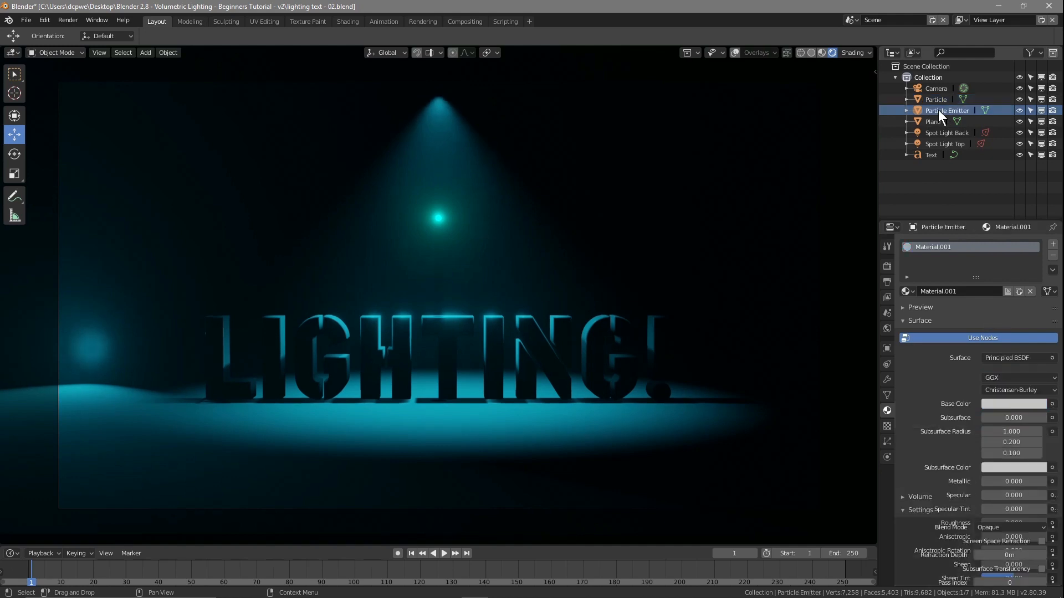
left_click(887, 441)
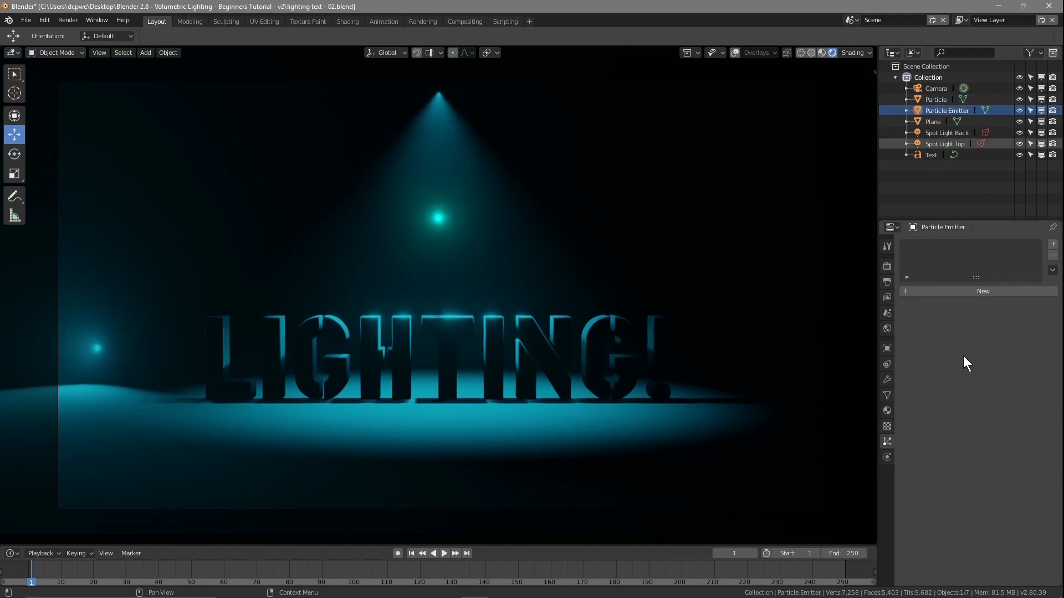
left_click(970, 289)
left_click(1010, 341)
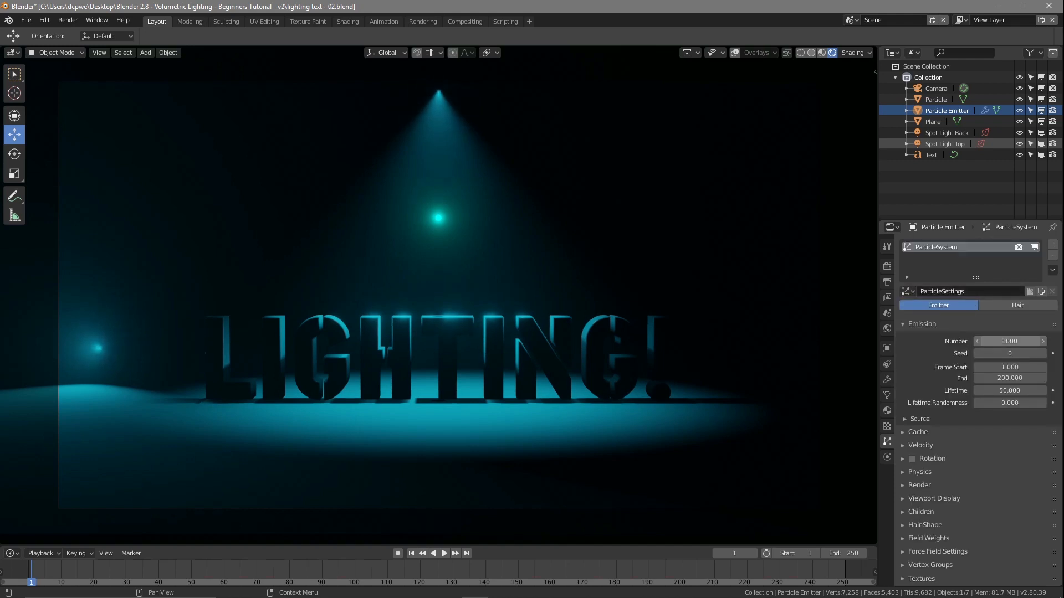
type("10")
key("Return")
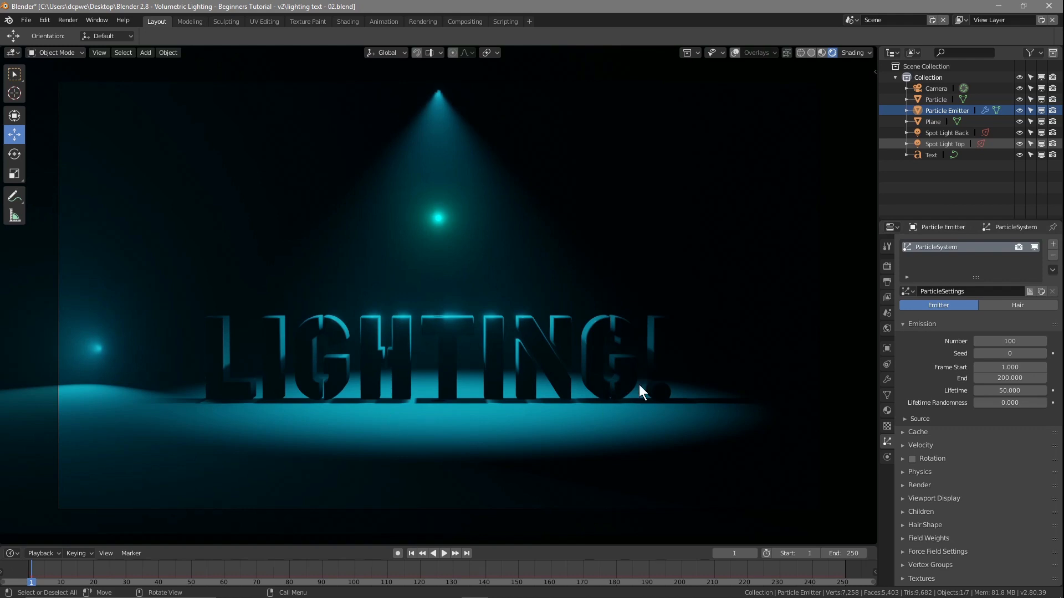
Step: Set the particle system to render as Object and turn off Show Emitter
left_click(917, 486)
scroll(952, 484, "down", 4)
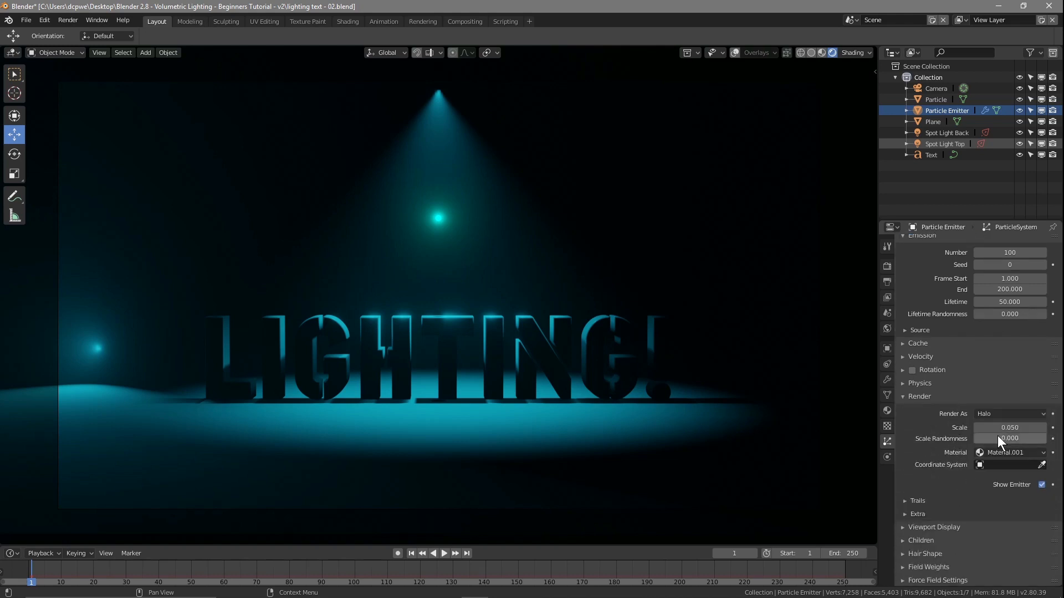
left_click(989, 414)
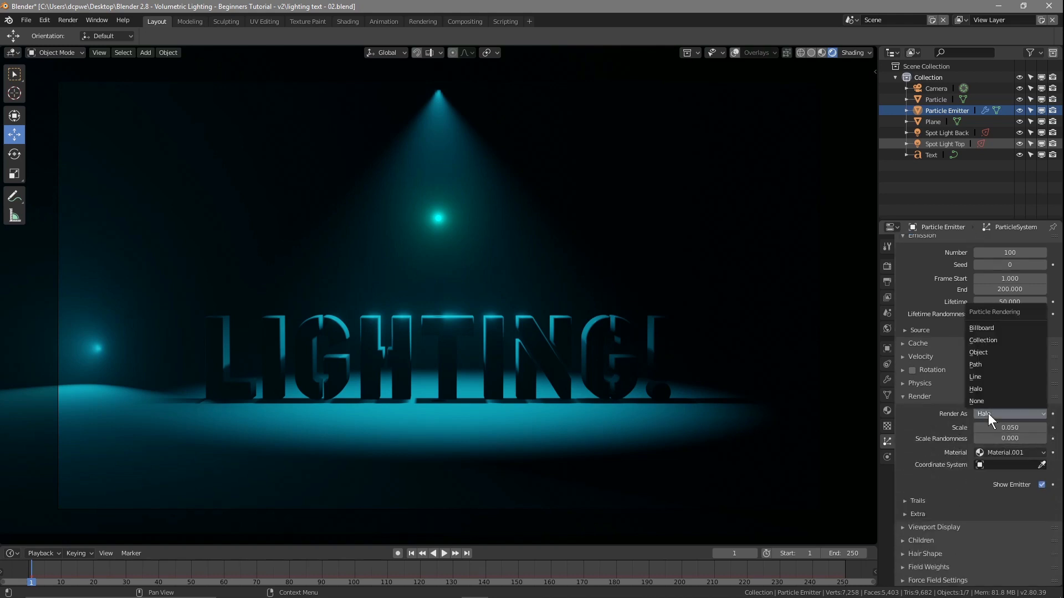
left_click(995, 352)
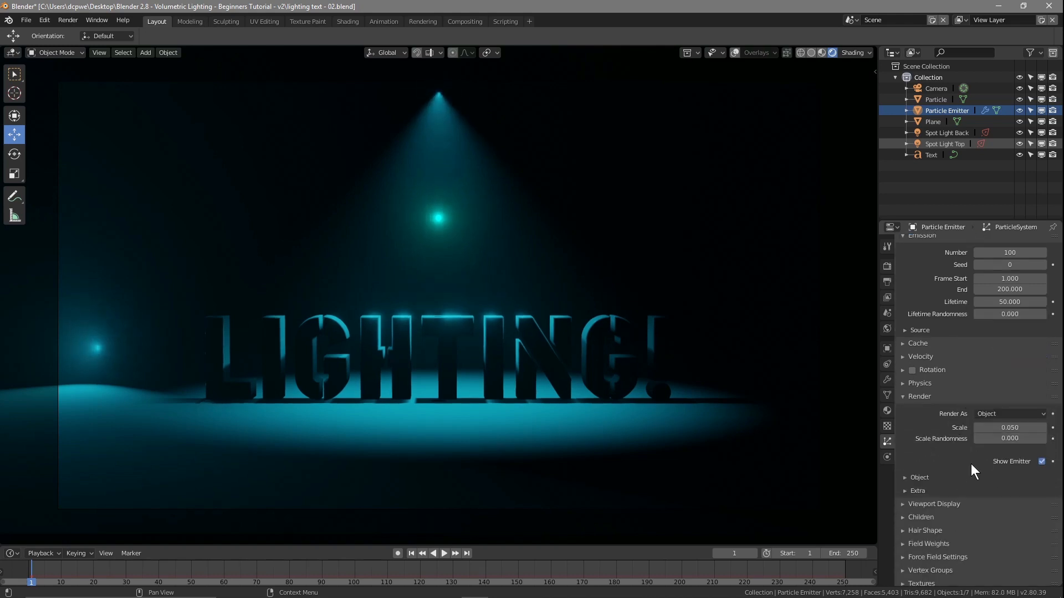
left_click(1041, 461)
Step: Assign the Particle object as the particle system's instance object
left_click(923, 477)
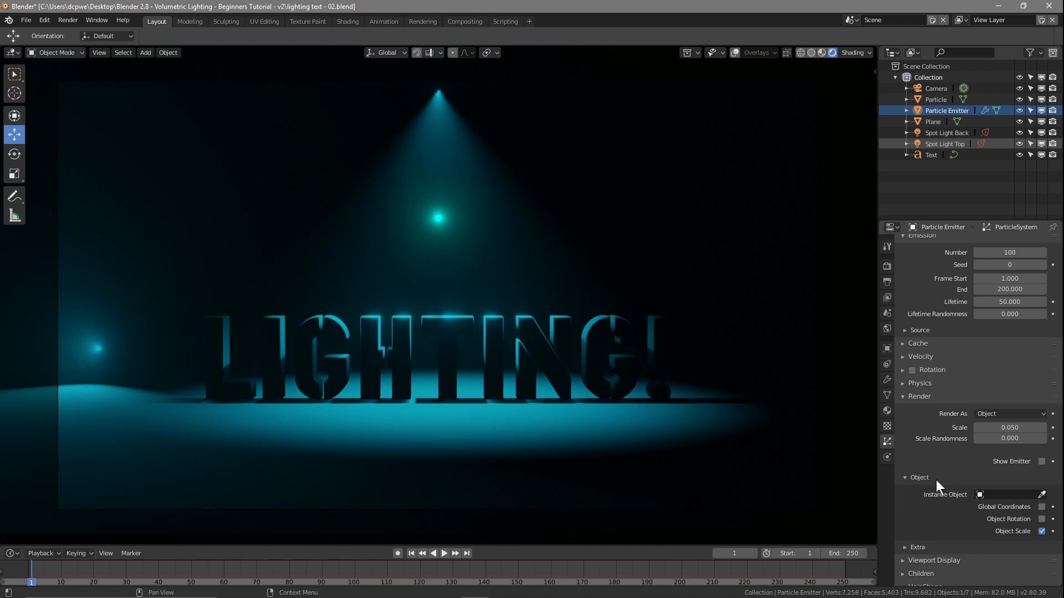
left_click(987, 493)
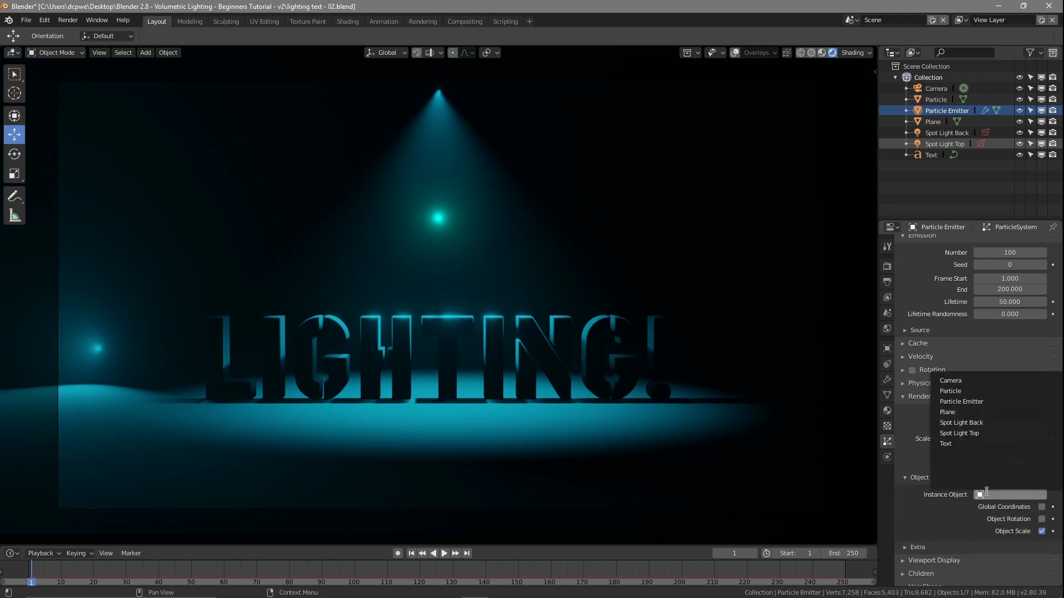
left_click(958, 390)
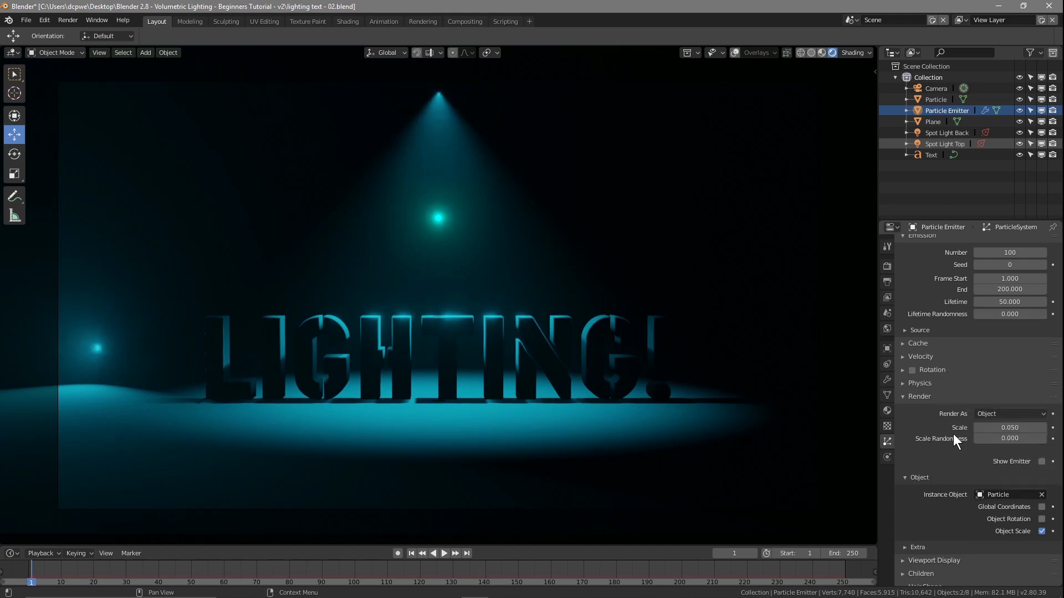
Step: Expand the Field Weights settings of the Particle Emitter's particle system
scroll(940, 496, "down", 3)
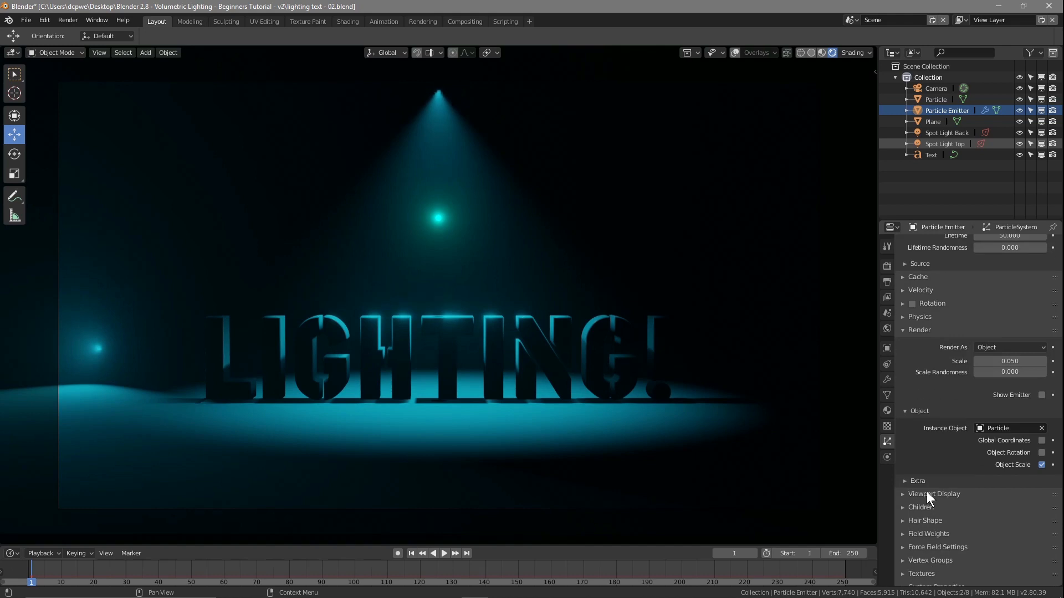
scroll(926, 491, "down", 1)
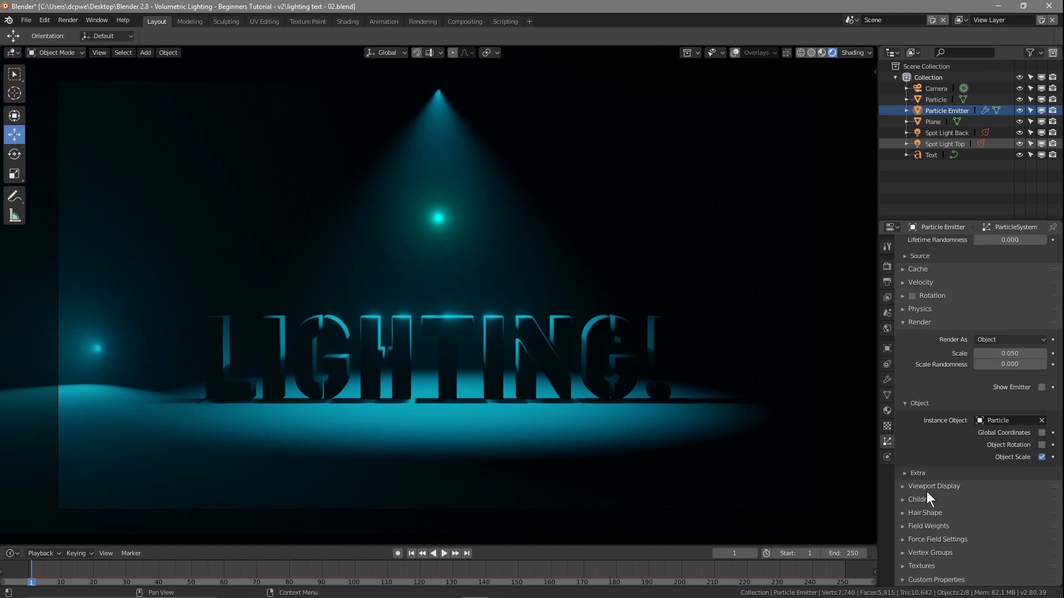
left_click(923, 524)
scroll(1014, 537, "down", 3)
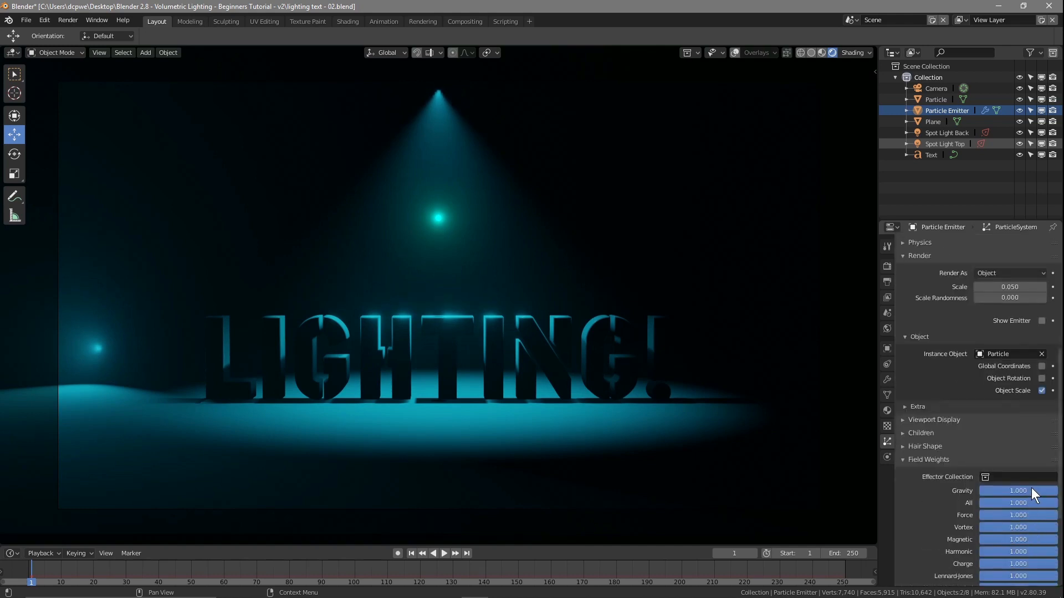
left_click_drag(1026, 491, 1056, 490)
Step: Play the animation to preview how the particles move under full gravity, and return to frame 1 in the camera view
left_click(443, 553)
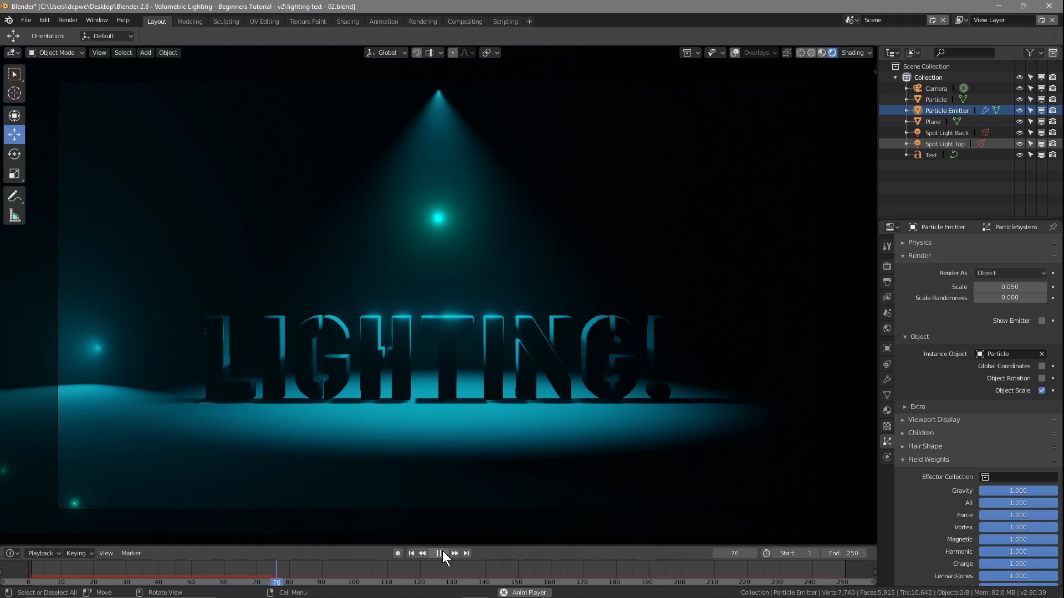
left_click(439, 553)
mouse_move(328, 427)
middle_mouse_down()
mouse_move(373, 387)
mouse_move(397, 397)
mouse_move(394, 414)
mouse_move(319, 423)
mouse_move(332, 430)
middle_mouse_up()
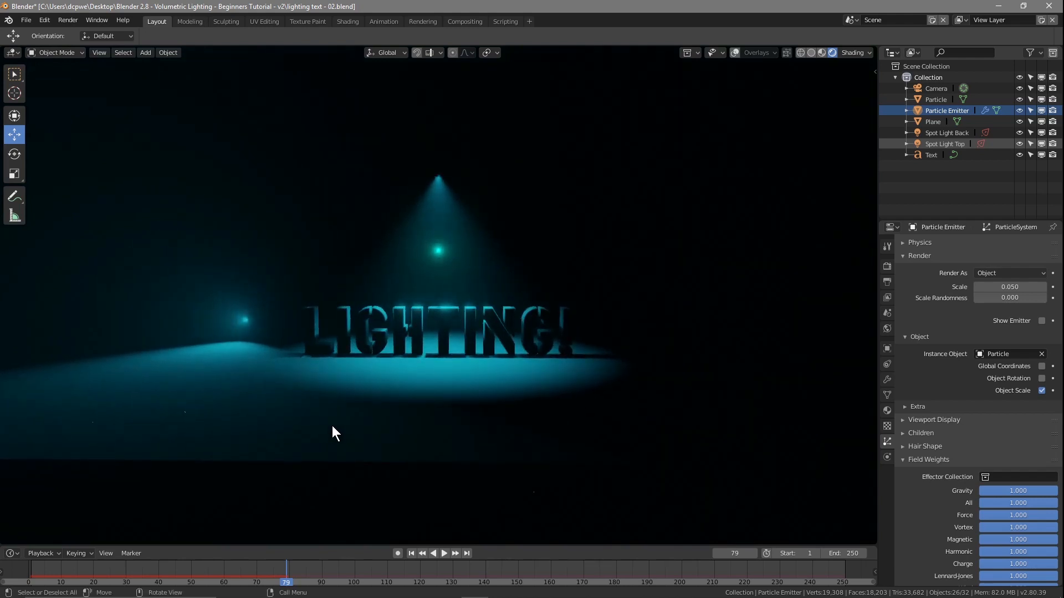
key("KP_0")
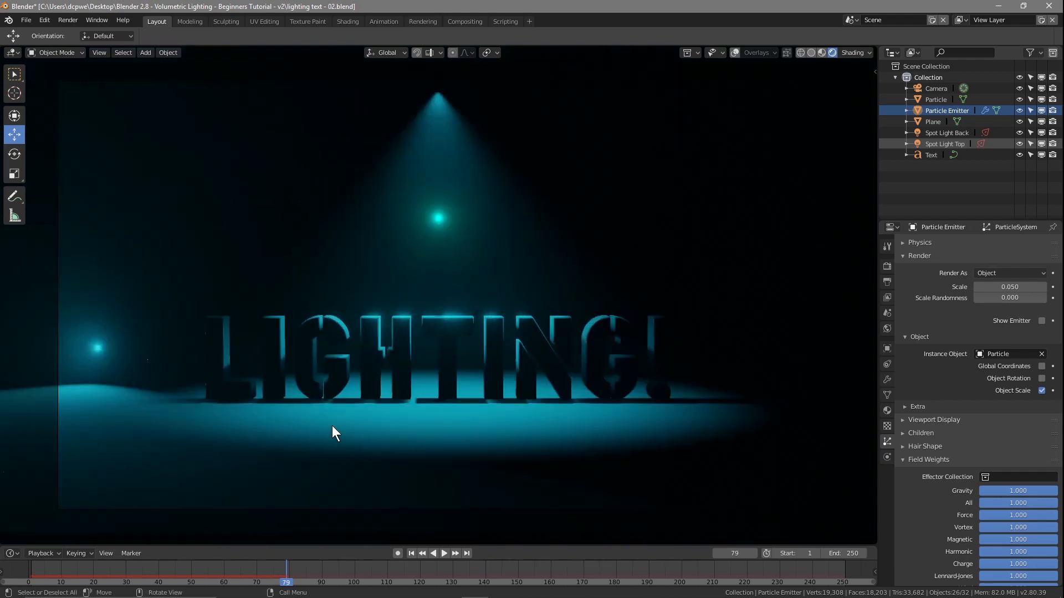
left_click(410, 553)
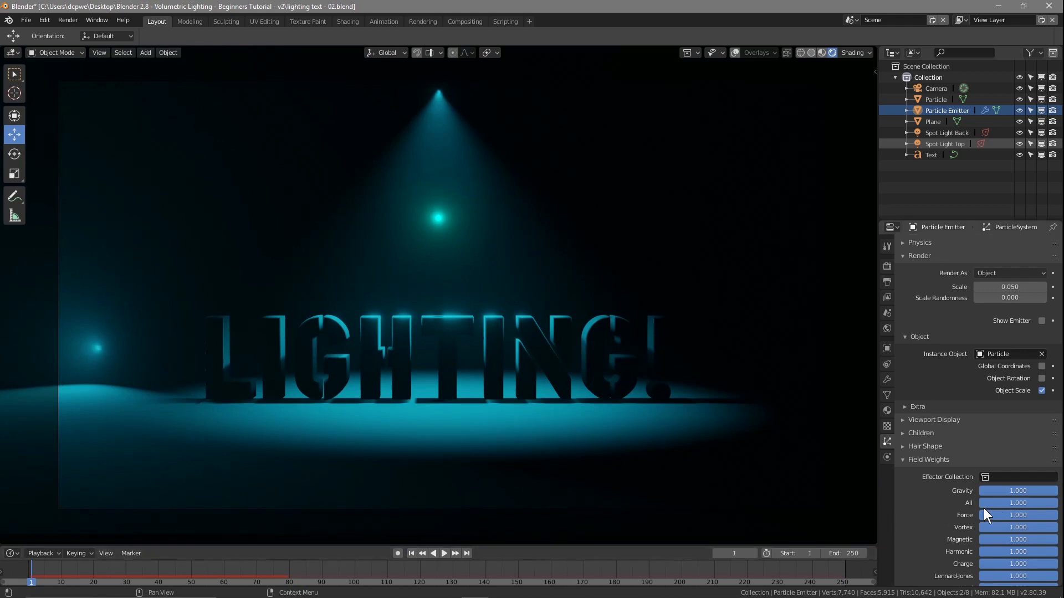
Step: Set the particle system's Gravity field weight to 0
left_click_drag(1046, 491, 970, 491)
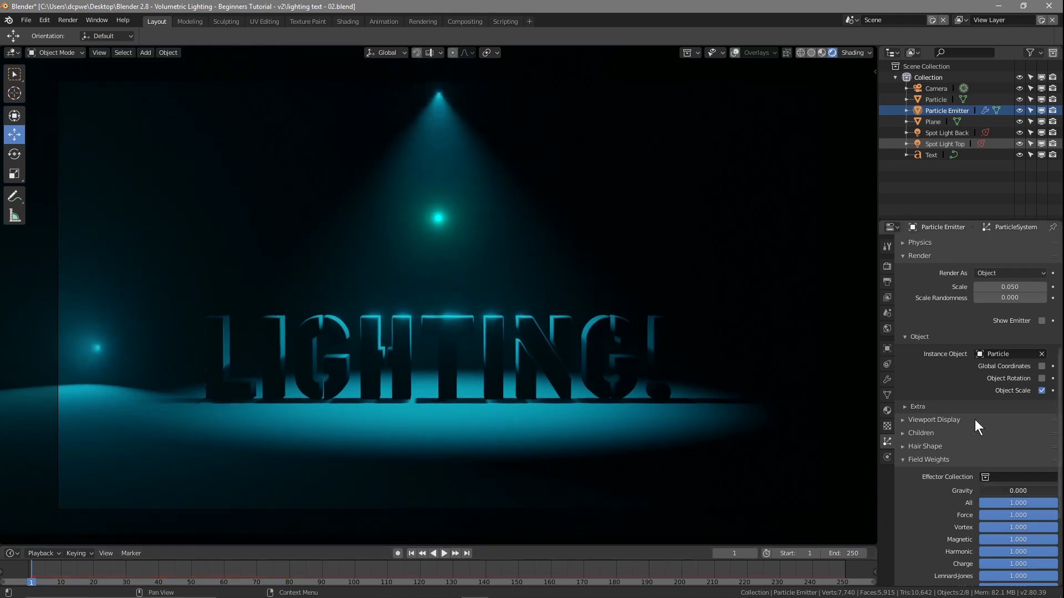
scroll(951, 334, "up", 5)
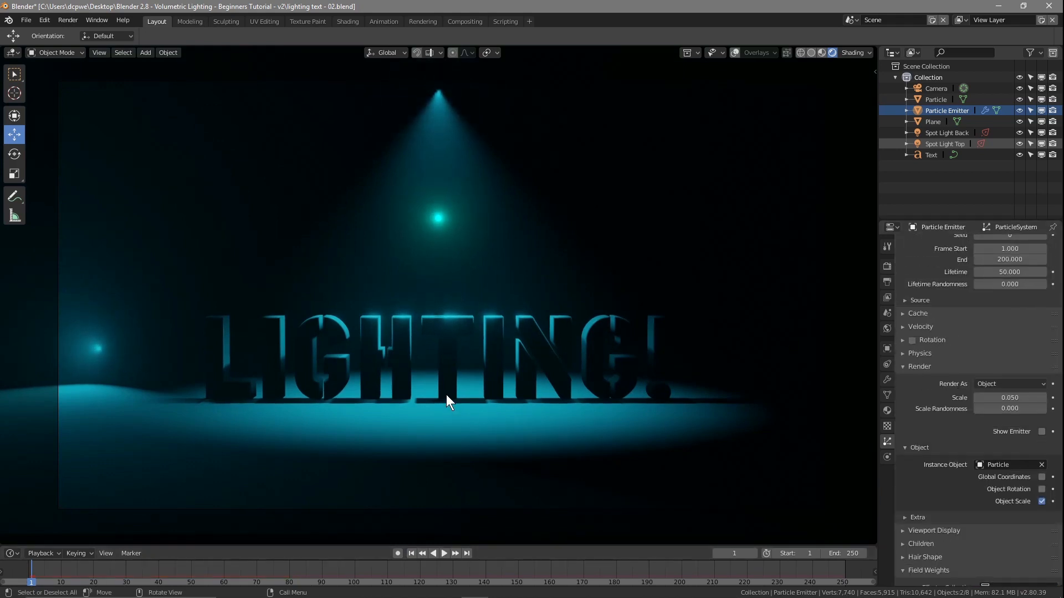
Step: Add a Wind force field at the scene origin and turn on the viewport overlays
key("shift+a")
mouse_move(460, 388)
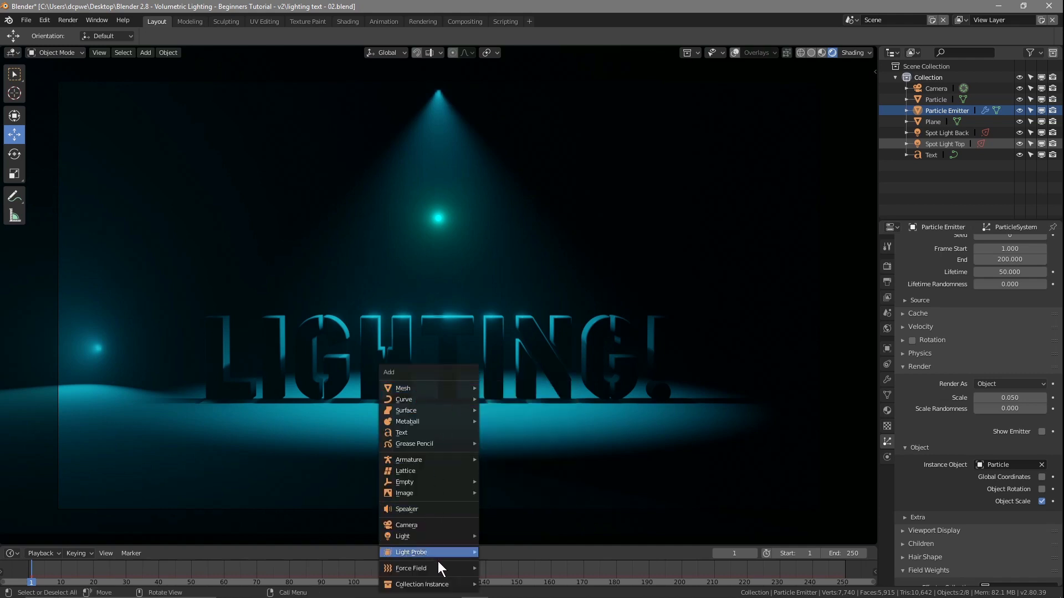
mouse_move(440, 569)
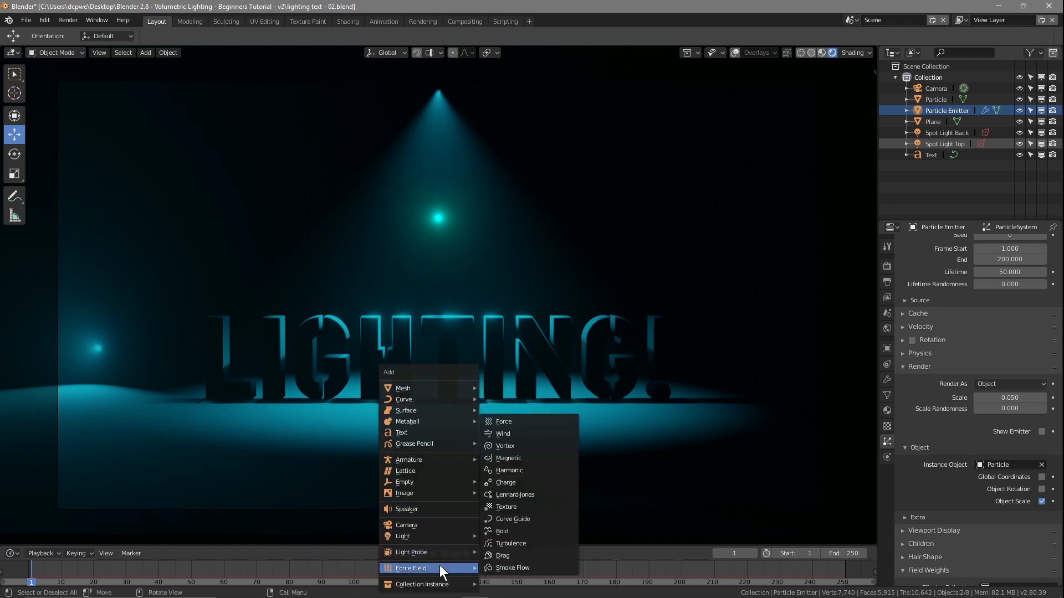
left_click(507, 437)
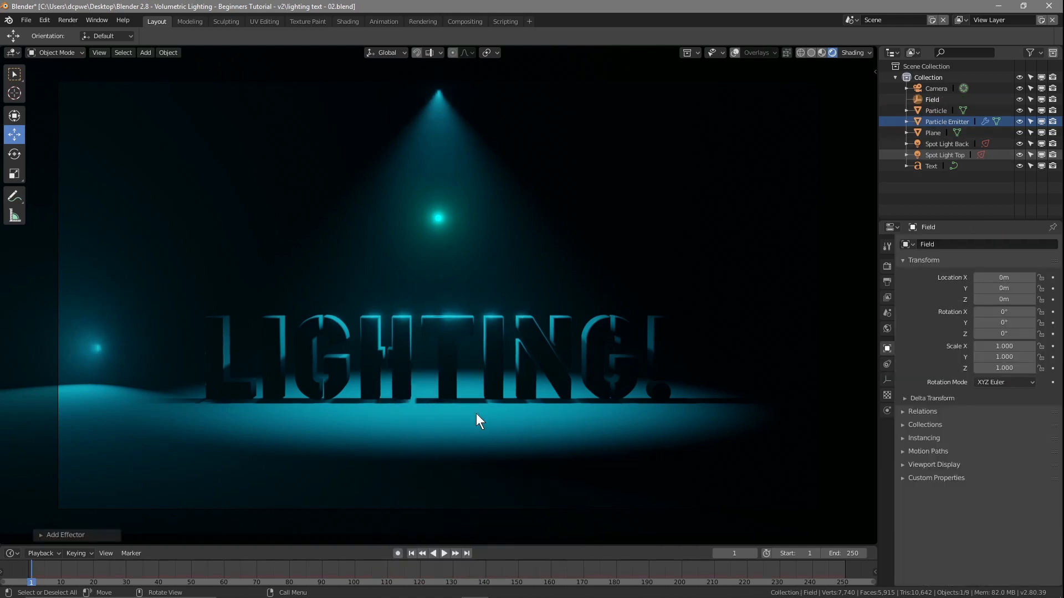
left_click(734, 53)
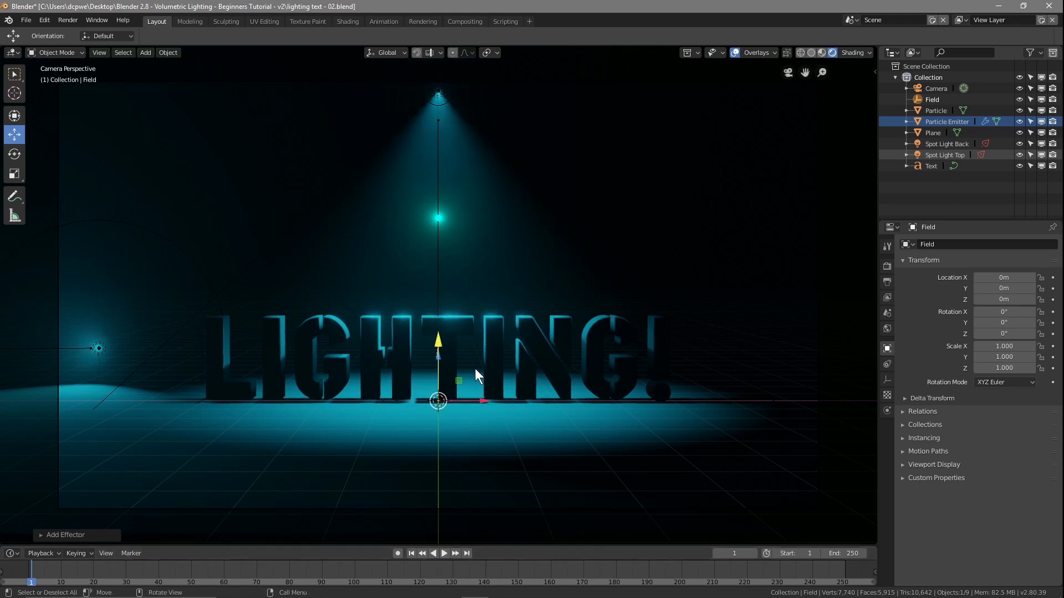
Step: Add a Turbulence force field at the scene origin
key("shift+a")
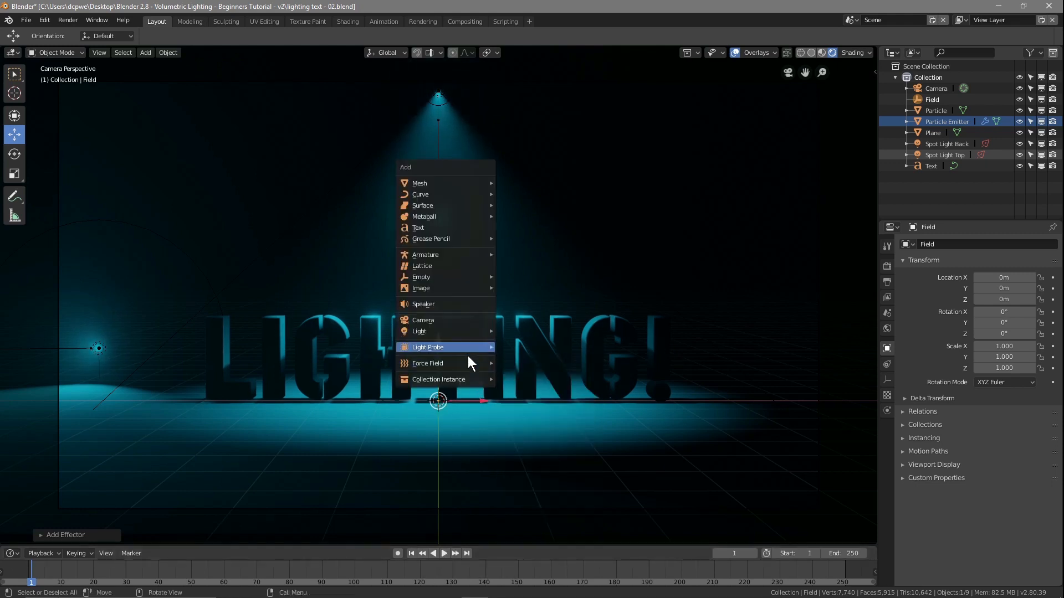
mouse_move(468, 363)
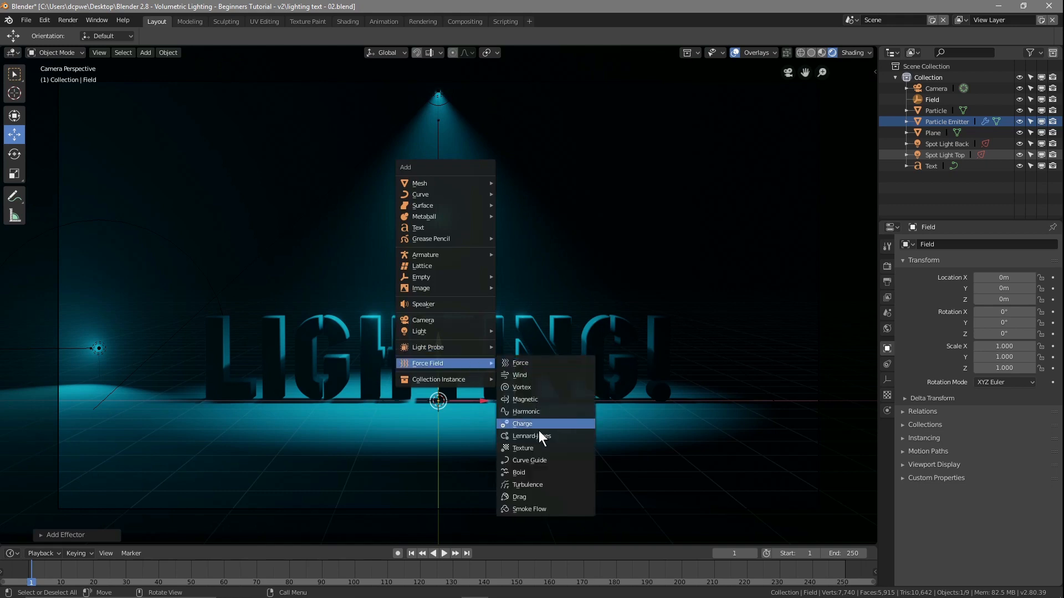
left_click(533, 481)
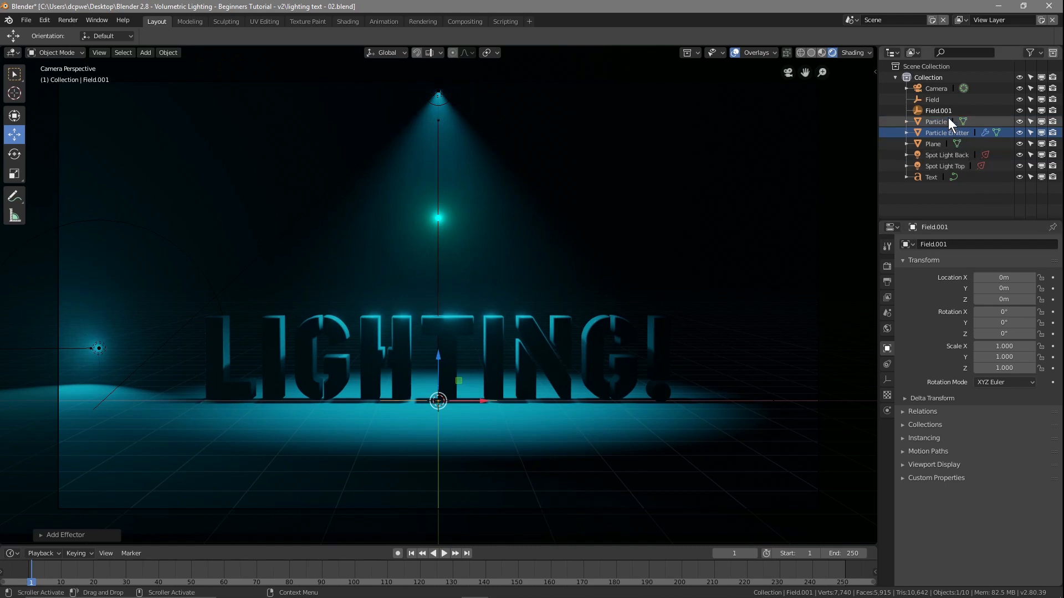
Step: Check the first force field's type in its physics settings and rename it as Field Wind
left_click(933, 98)
double_click(933, 98)
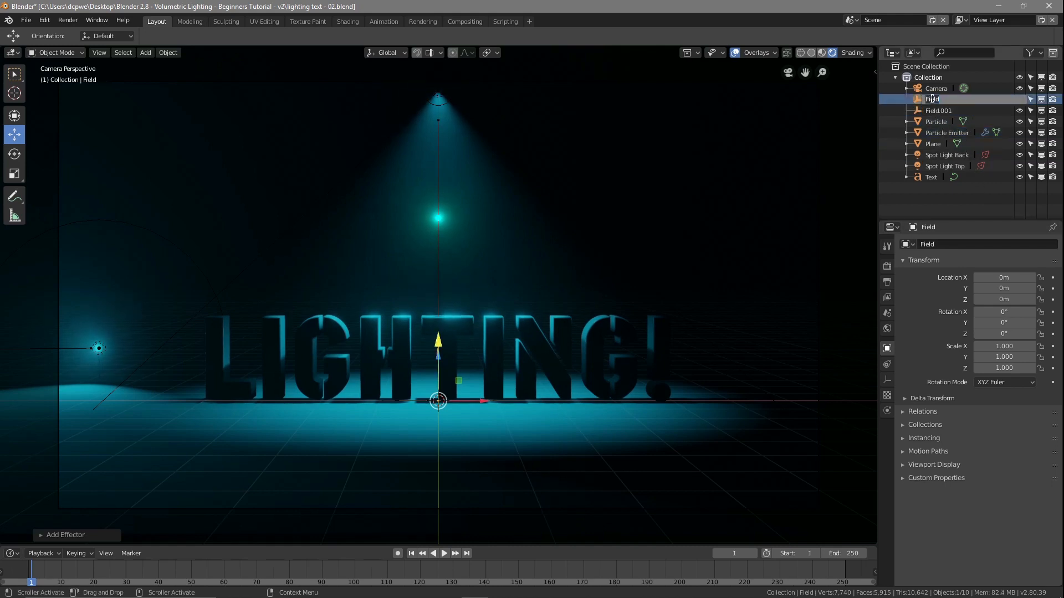
left_click(887, 410)
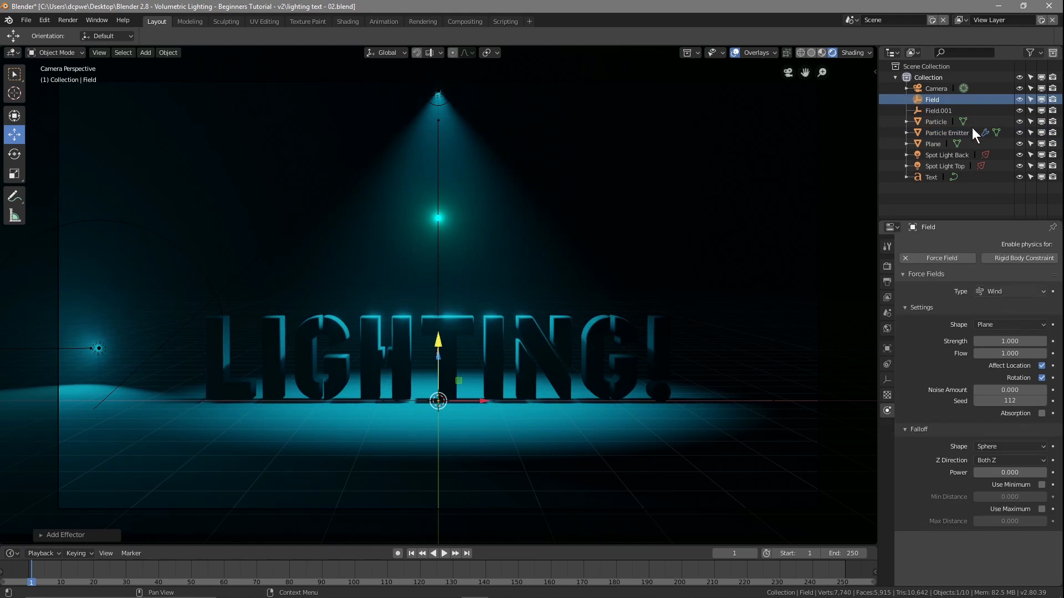
double_click(949, 98)
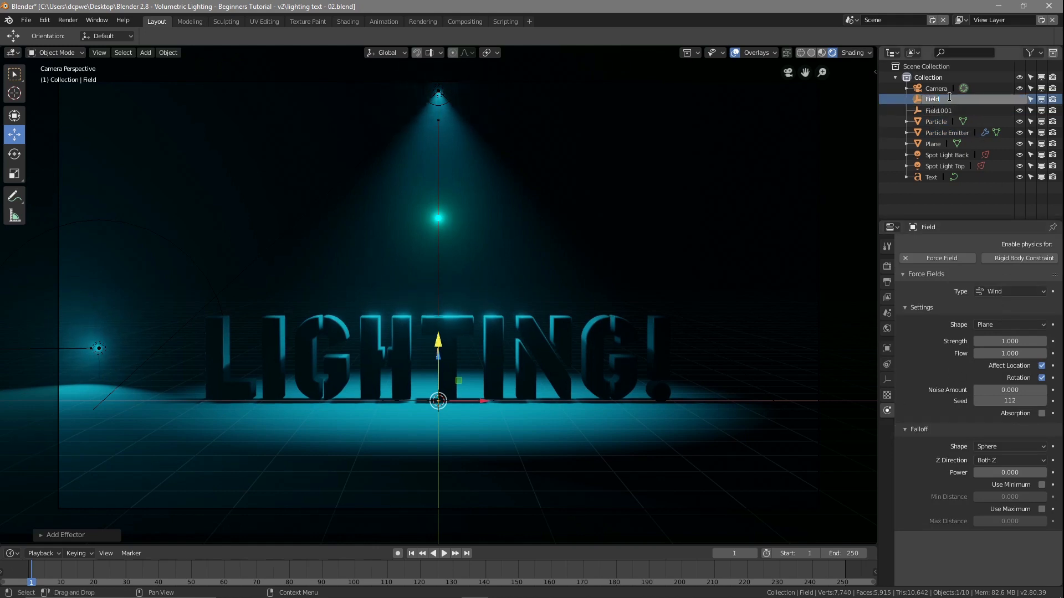
type("Wind")
key("Return")
Step: Rename the turbulence force field object as Field Turbulence
double_click(940, 109)
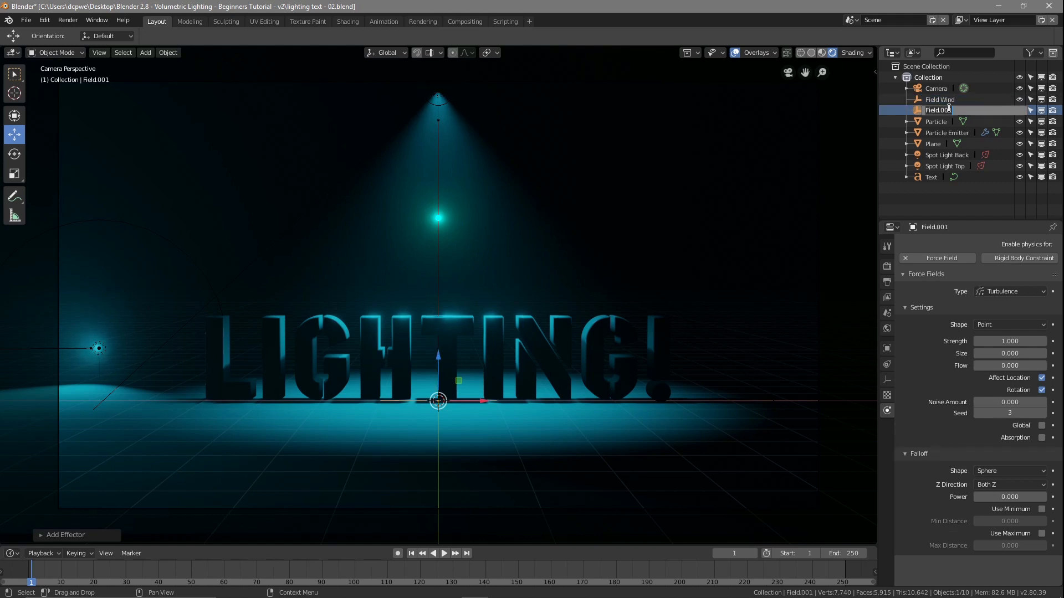
left_click_drag(939, 109, 1010, 112)
type("U")
type("urbulence")
key("Return")
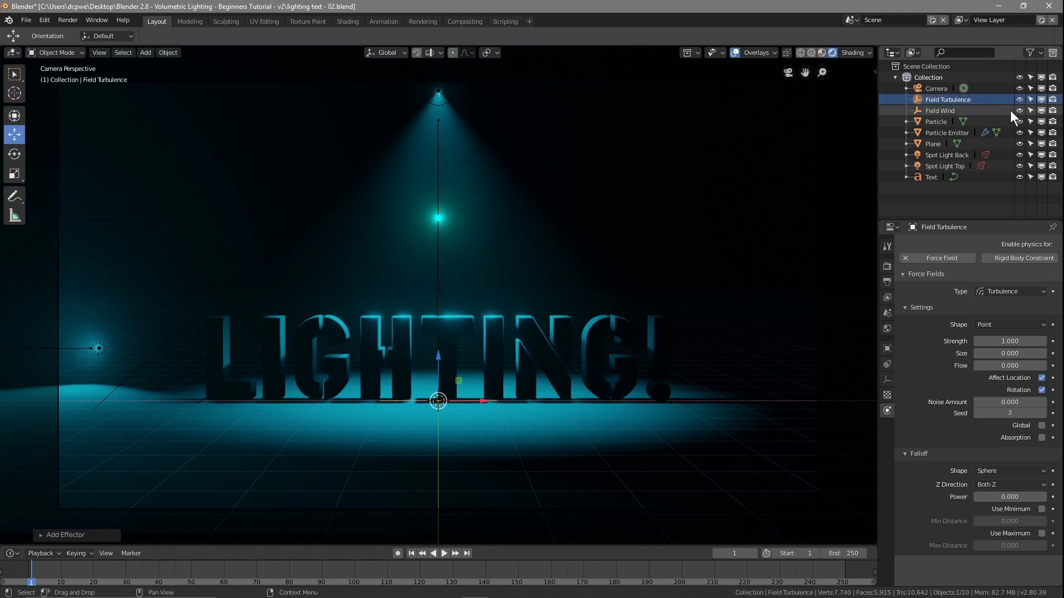
Step: Keep Field Wind's strength at 1 and set Field Turbulence's strength to 2
left_click(936, 111)
left_click(999, 341)
key("Return")
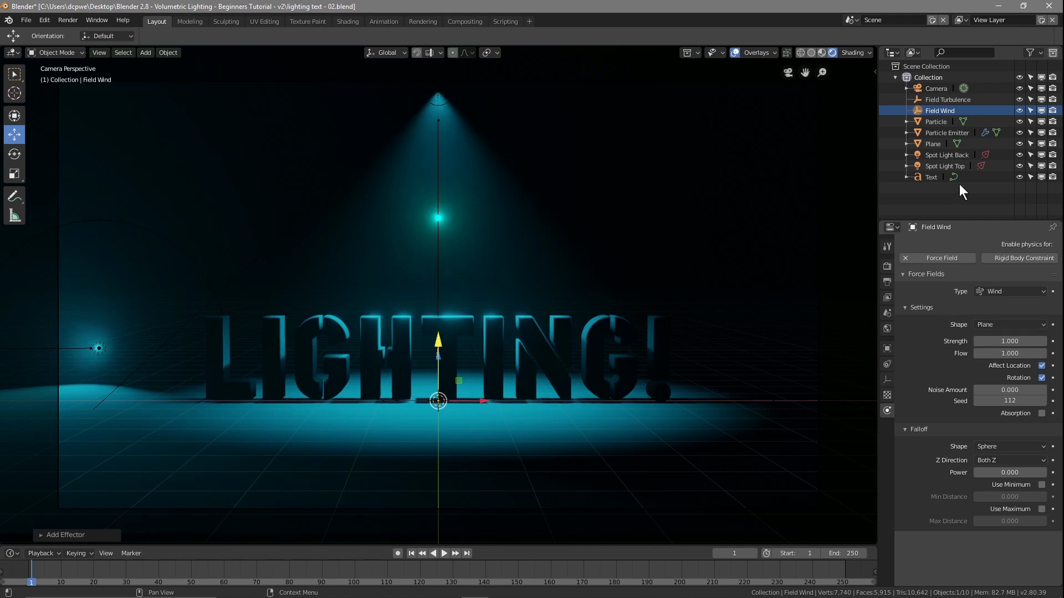
left_click(935, 98)
left_click(989, 342)
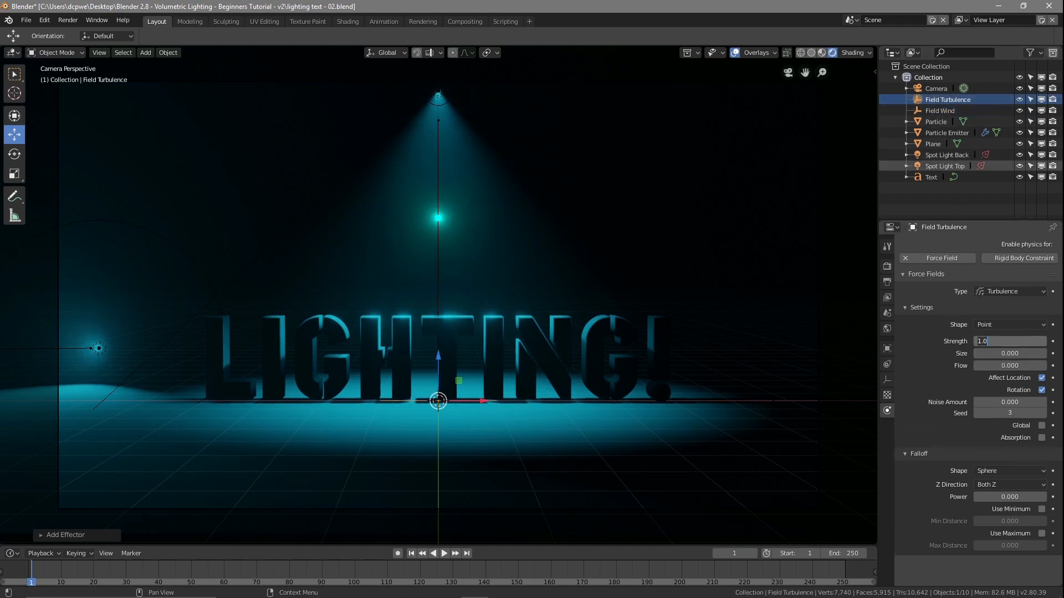
type("2")
key("Return")
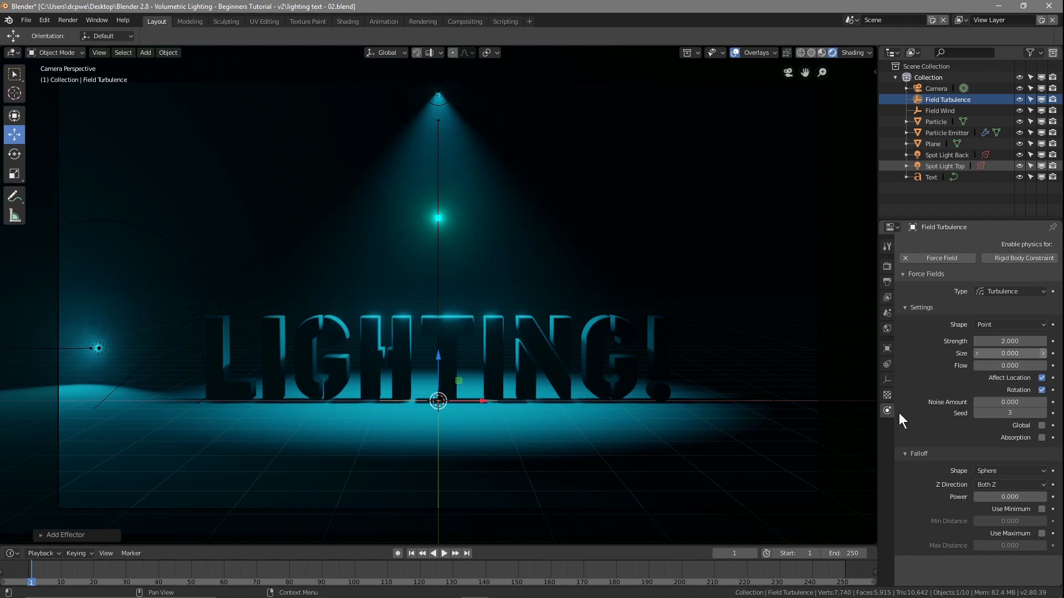
Step: Play the animation to preview the particles driven by the force fields, and show the Particle Emitter's particle settings
left_click(444, 554)
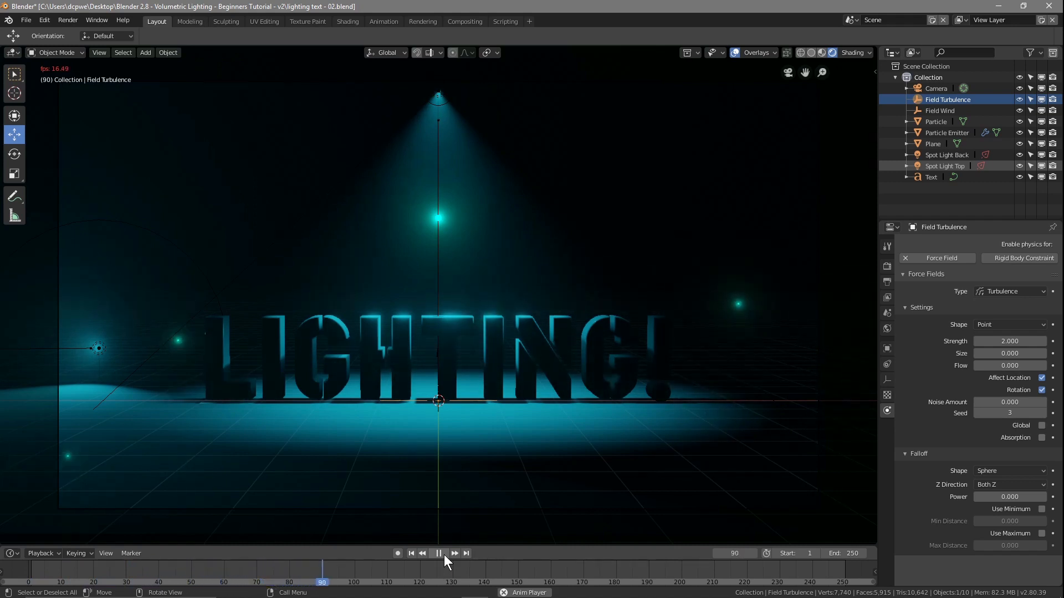
left_click(444, 554)
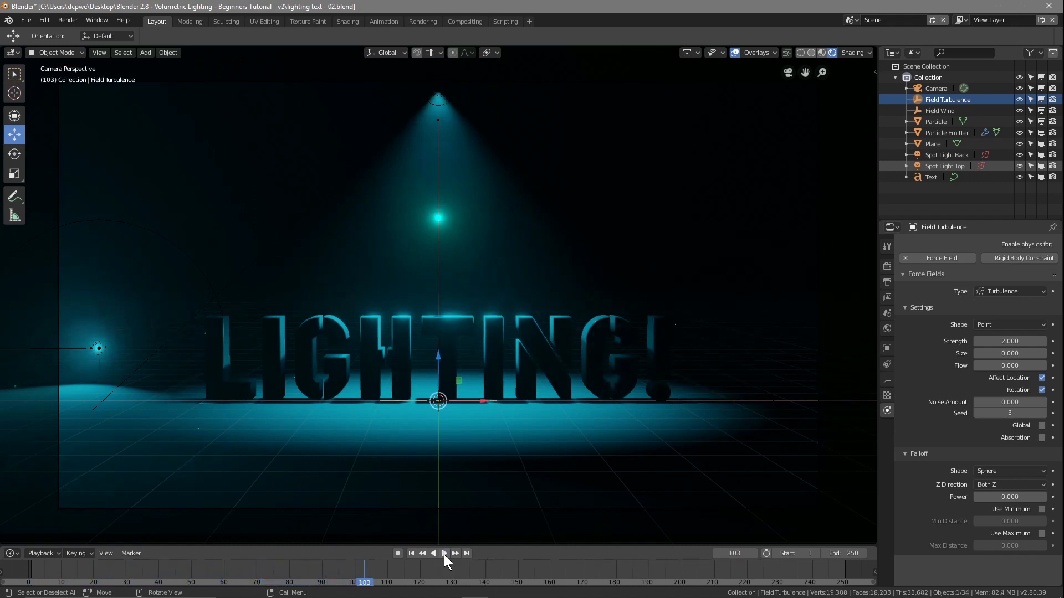
left_click(935, 132)
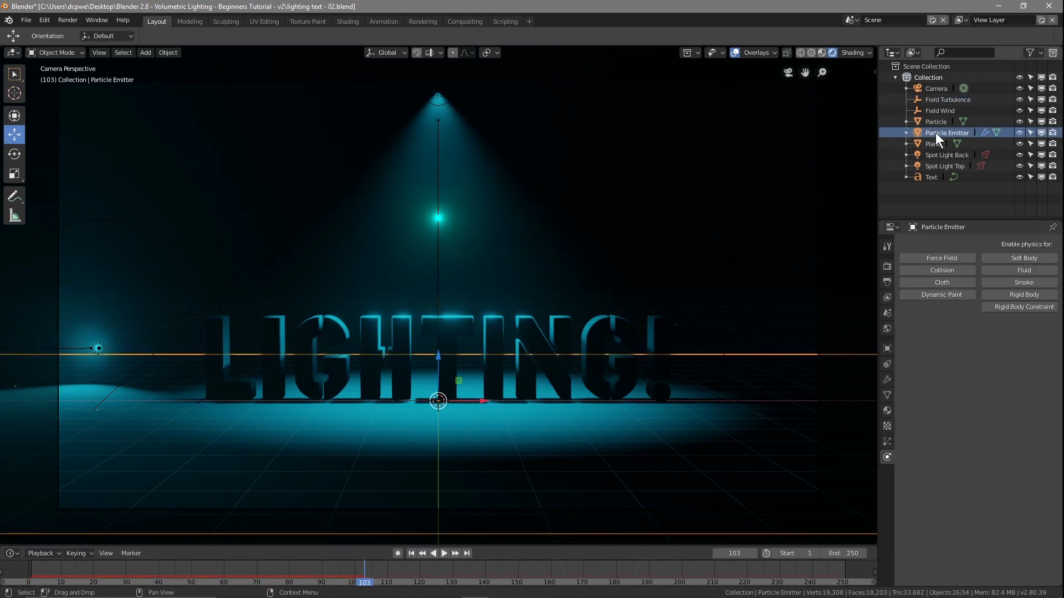
left_click(887, 441)
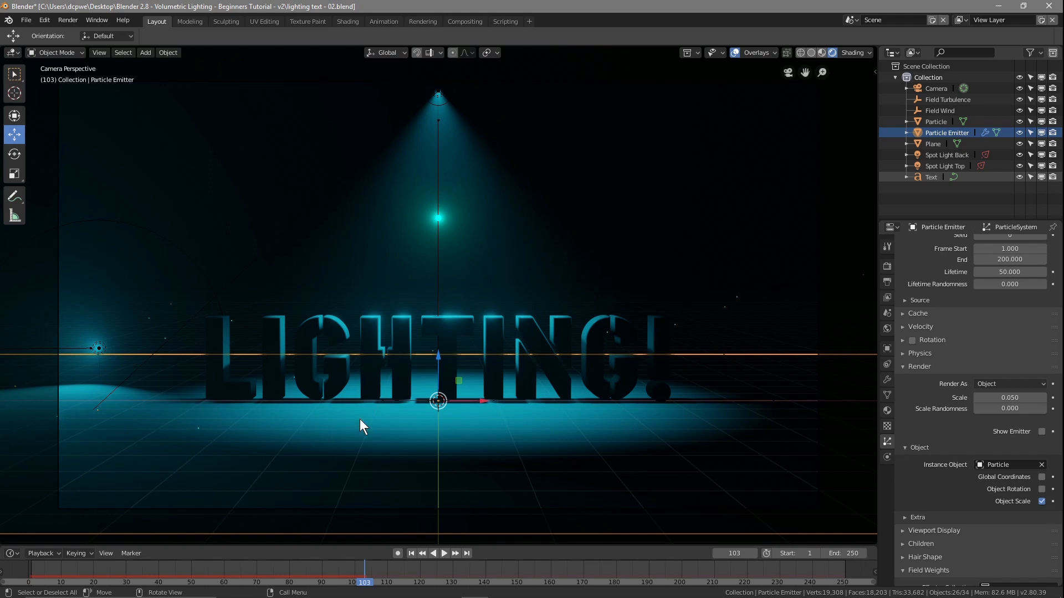
Step: Reselect the Particle Emitter object after checking the Plane, and save the file under its existing name
left_click(929, 144)
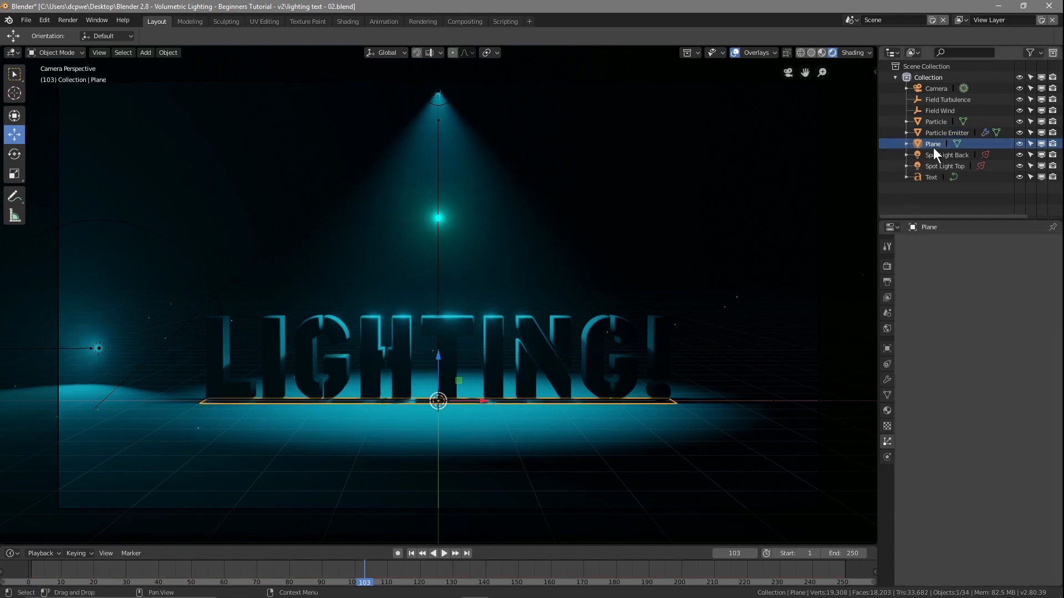
left_click(952, 132)
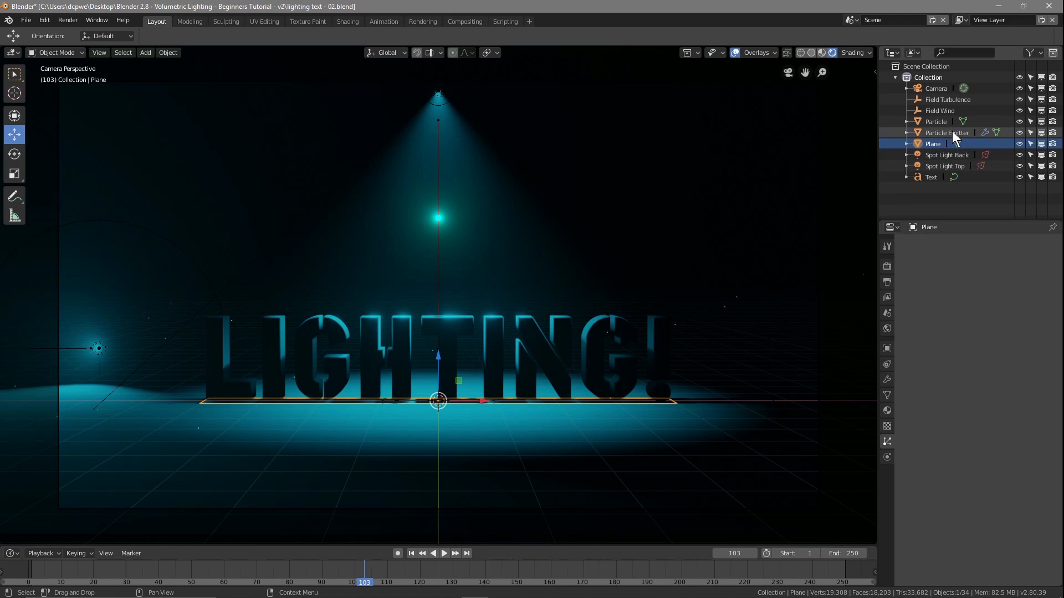
left_click(27, 20)
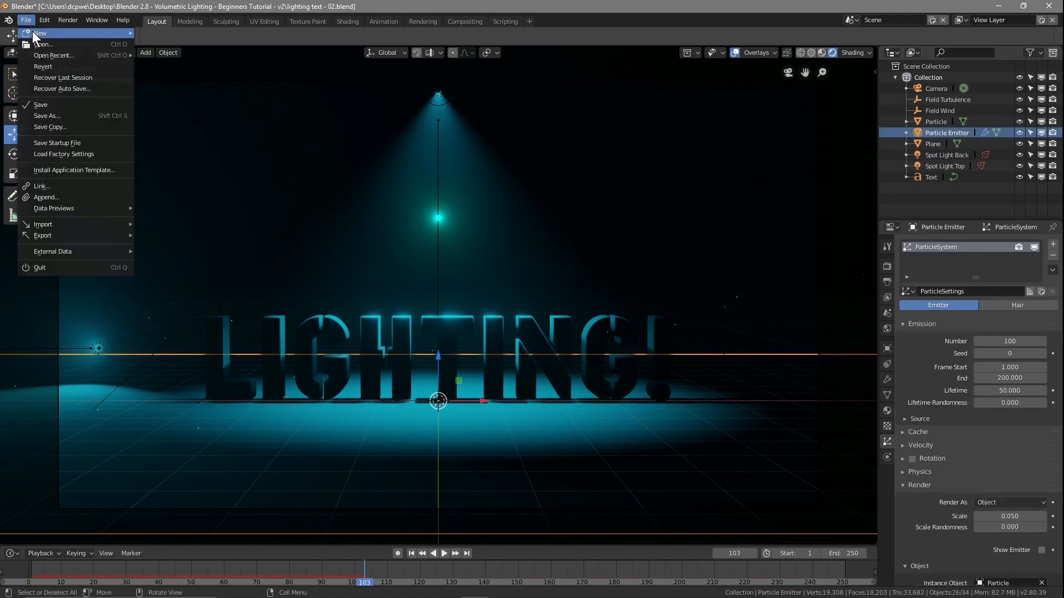
left_click(36, 105)
Step: Rename the large ground plane, wrongly labelled Particle Emitter, as Floor after checking it against the Plane under the text
left_click(943, 132)
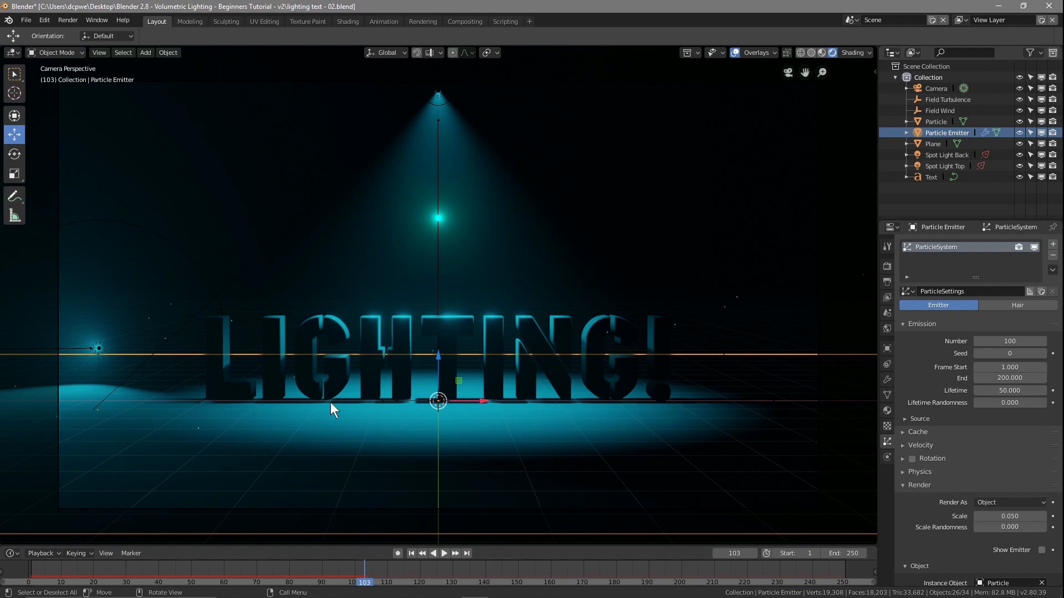
left_click(936, 144)
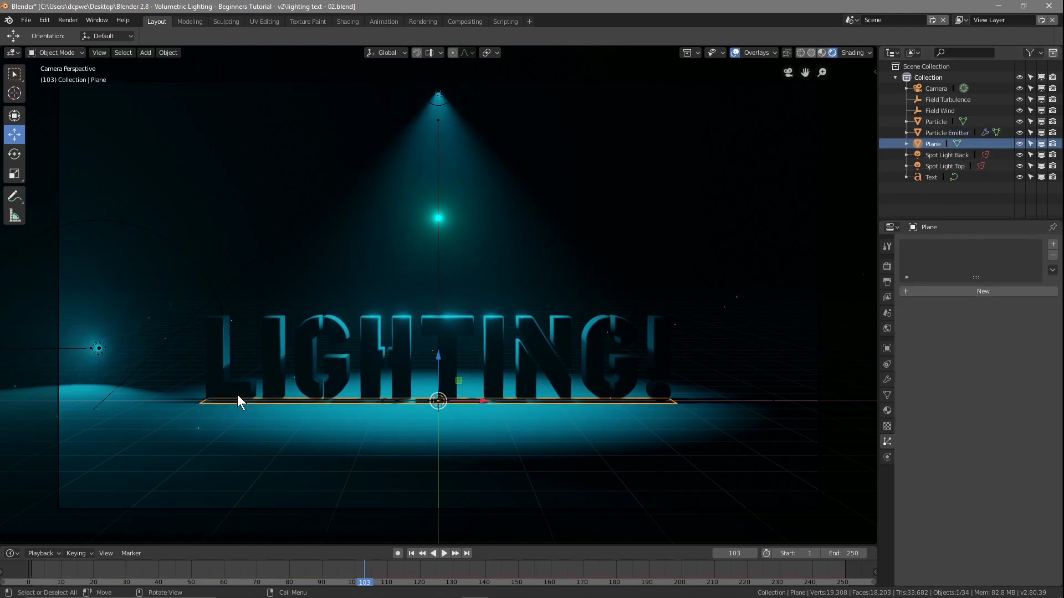
left_click(944, 133)
double_click(953, 133)
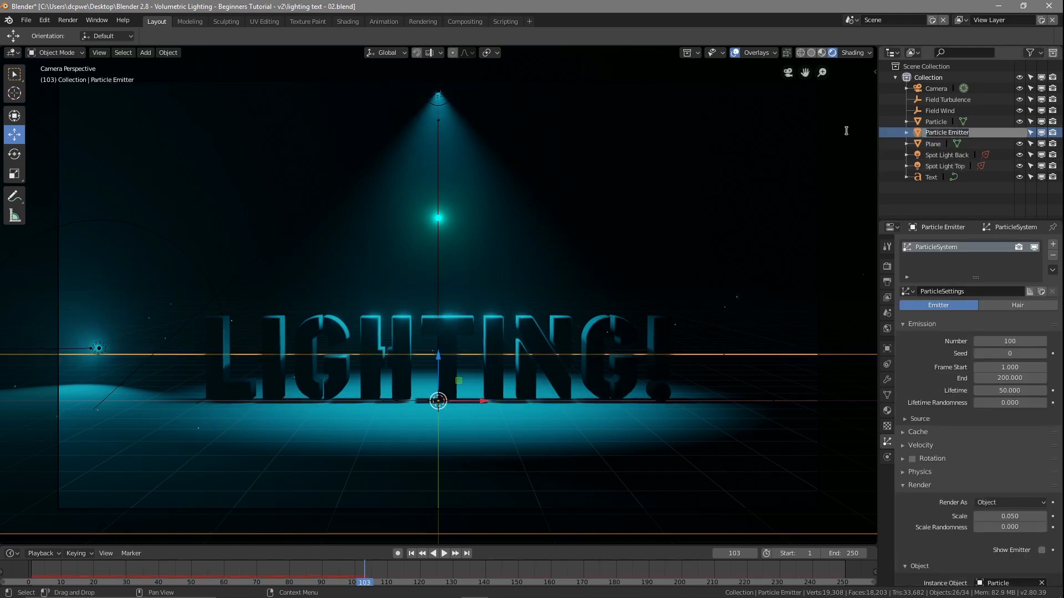
type("Floor")
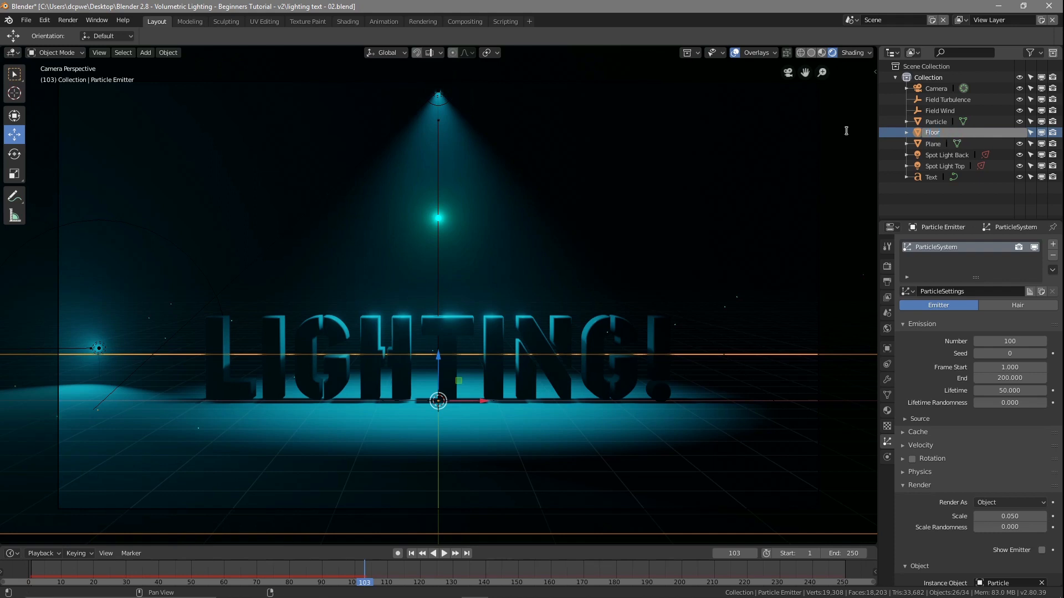
key("Return")
Step: Rename the Plane object beneath the text as Particle Emitter
left_click(935, 142)
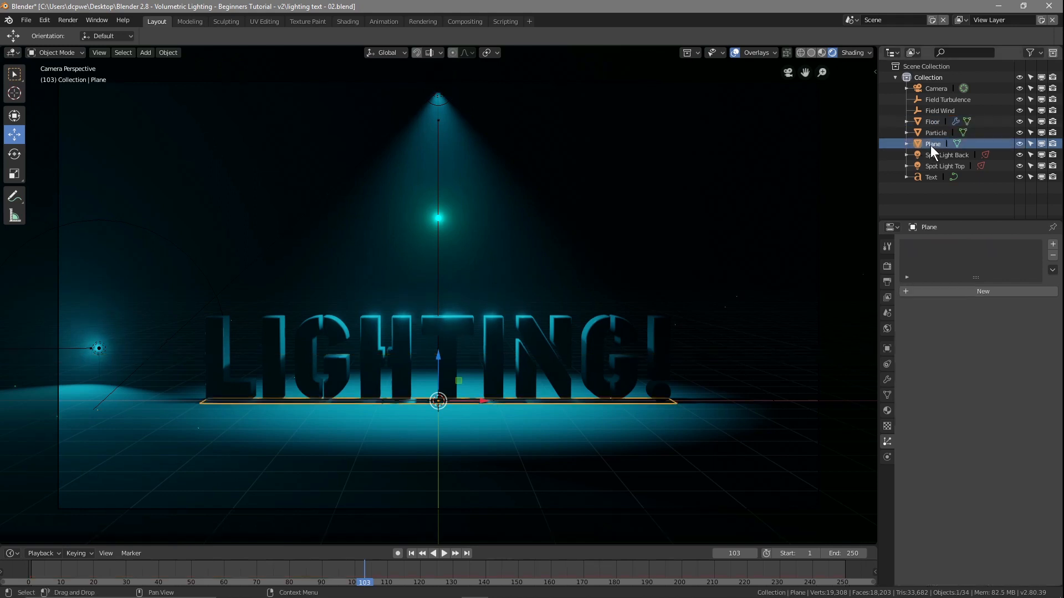
double_click(932, 145)
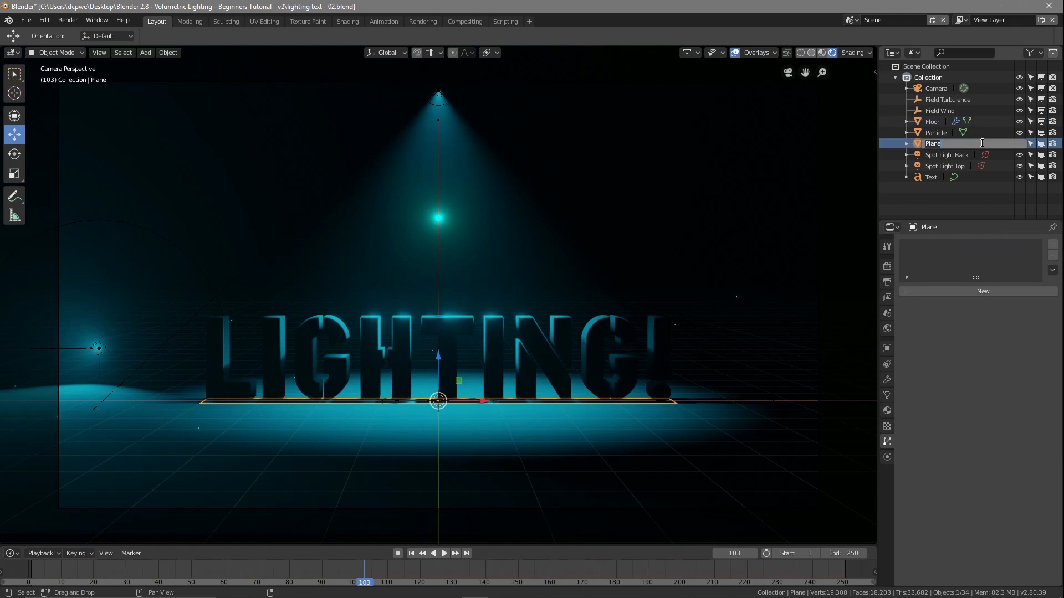
type("Particle Emitter")
key("Return")
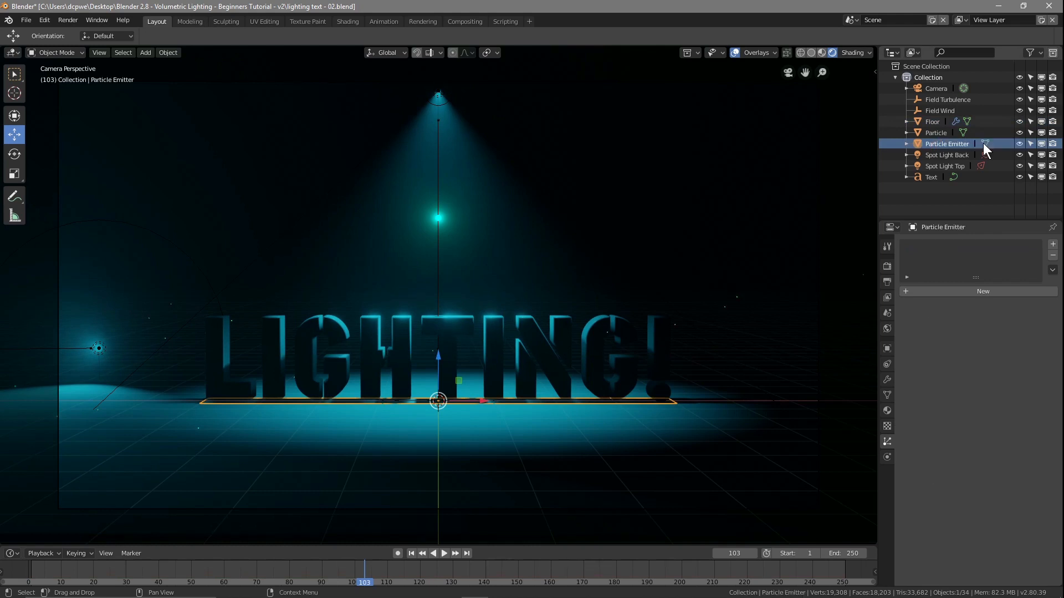
Step: Remove the particle system from the Floor and add a new one to the Particle Emitter
left_click(932, 123)
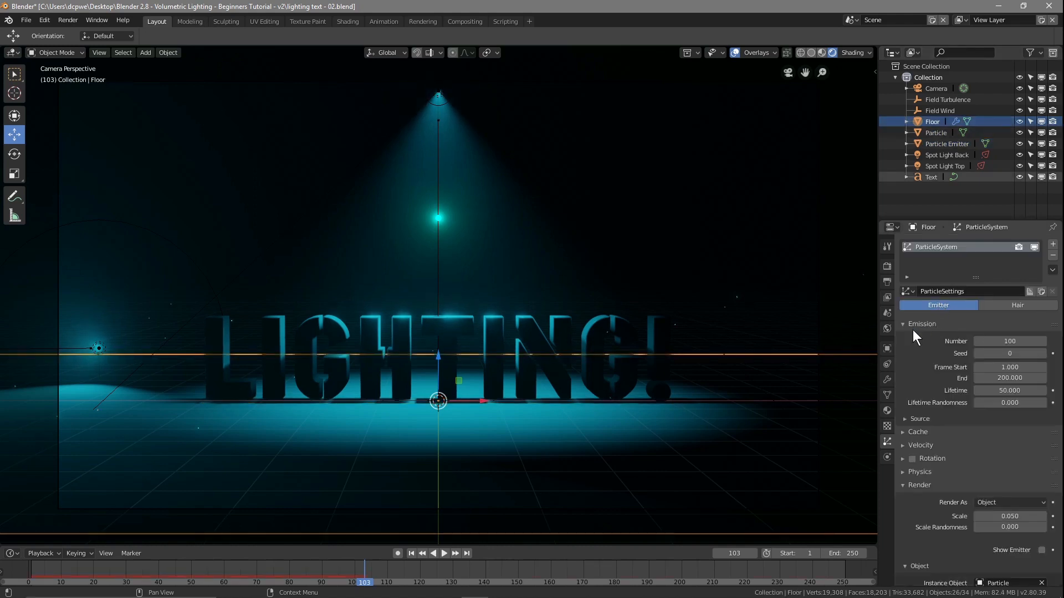
left_click(1053, 256)
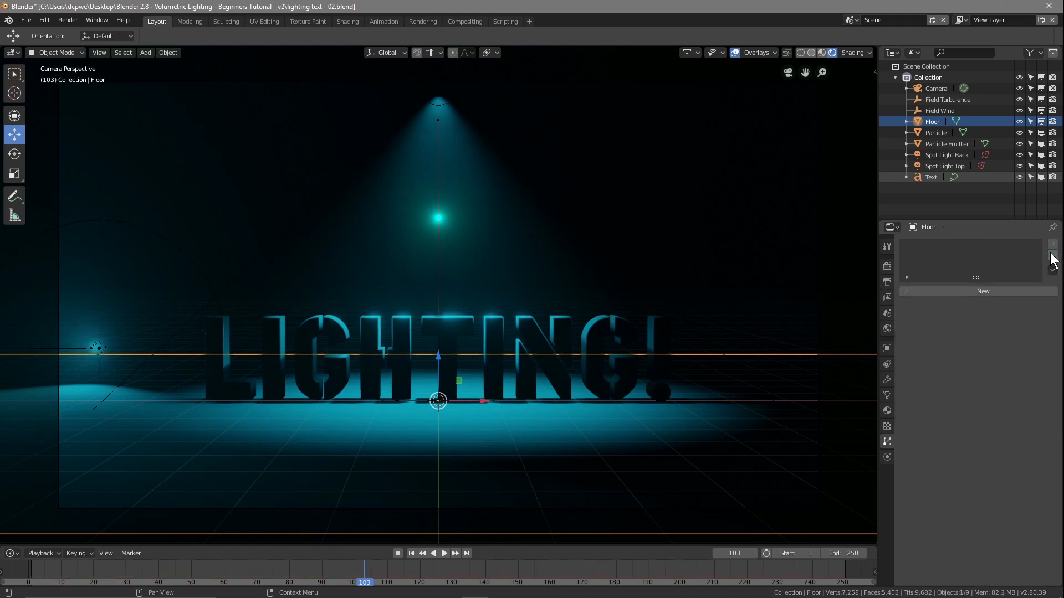
left_click(938, 144)
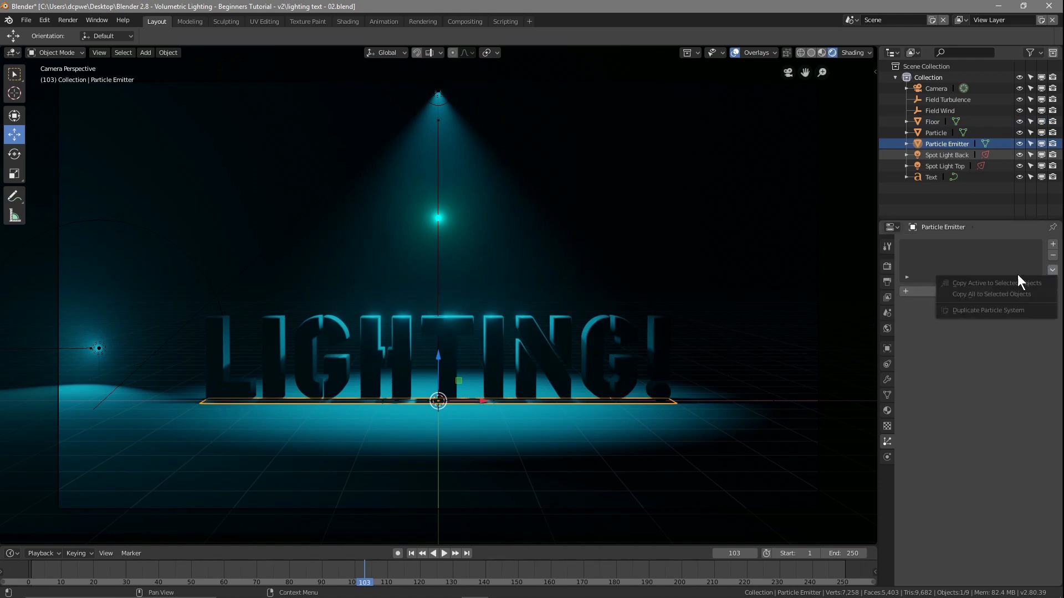
left_click(912, 293)
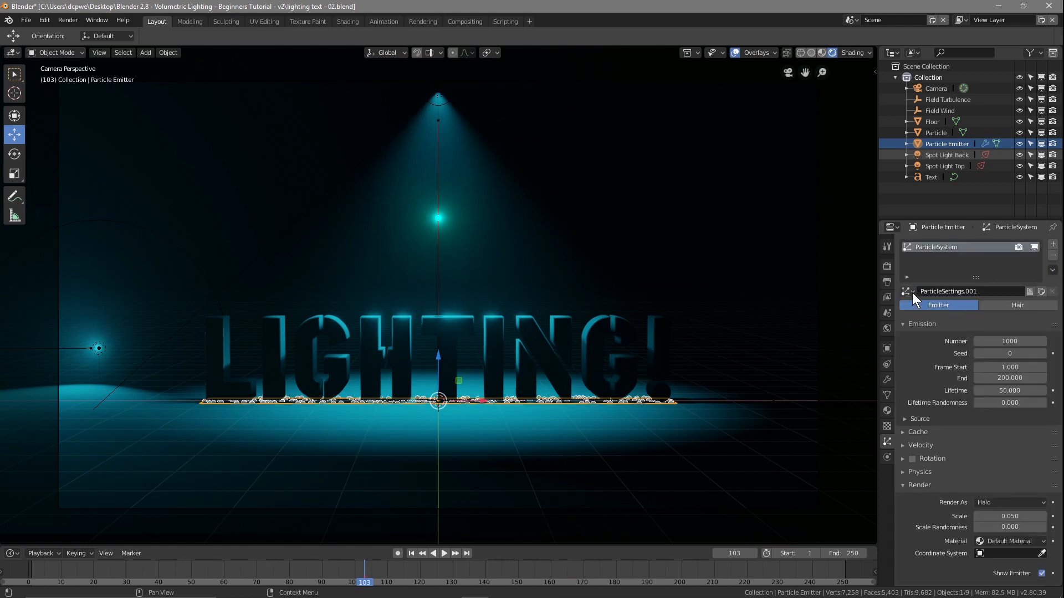
Step: Set the emission number of the Particle Emitter's new particle system to 100
left_click(1042, 344)
type("100")
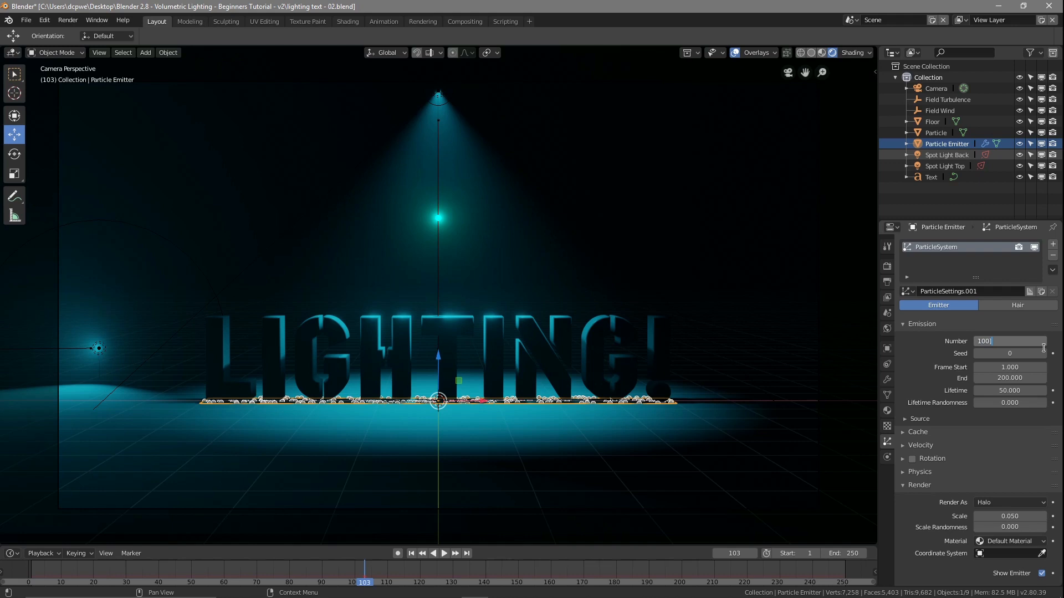
key("Return")
Step: Render the emitter's particles as Object, using Particle as the instance object
scroll(931, 461, "down", 6)
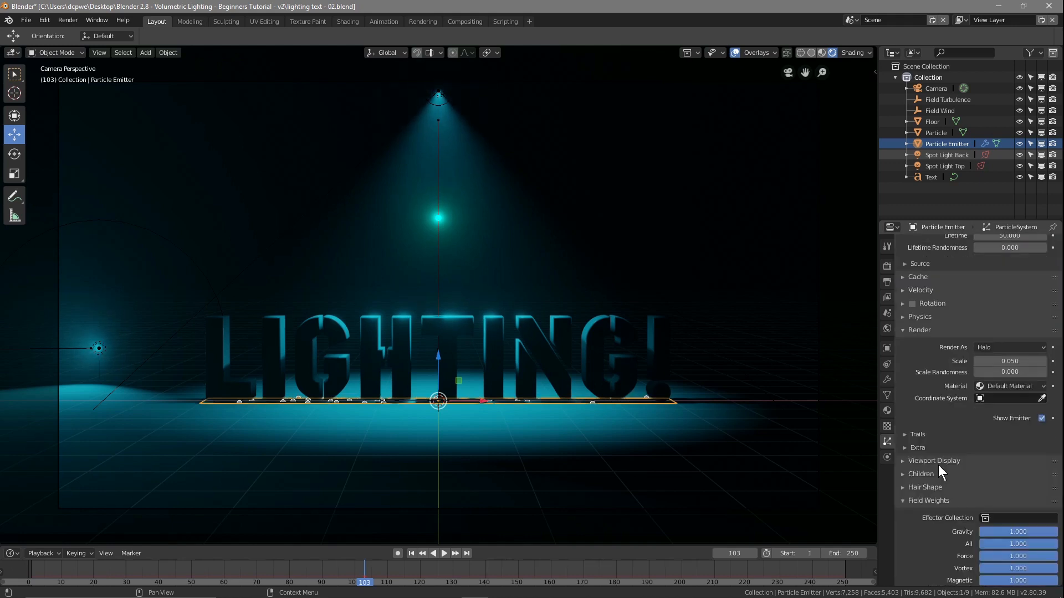
left_click(997, 347)
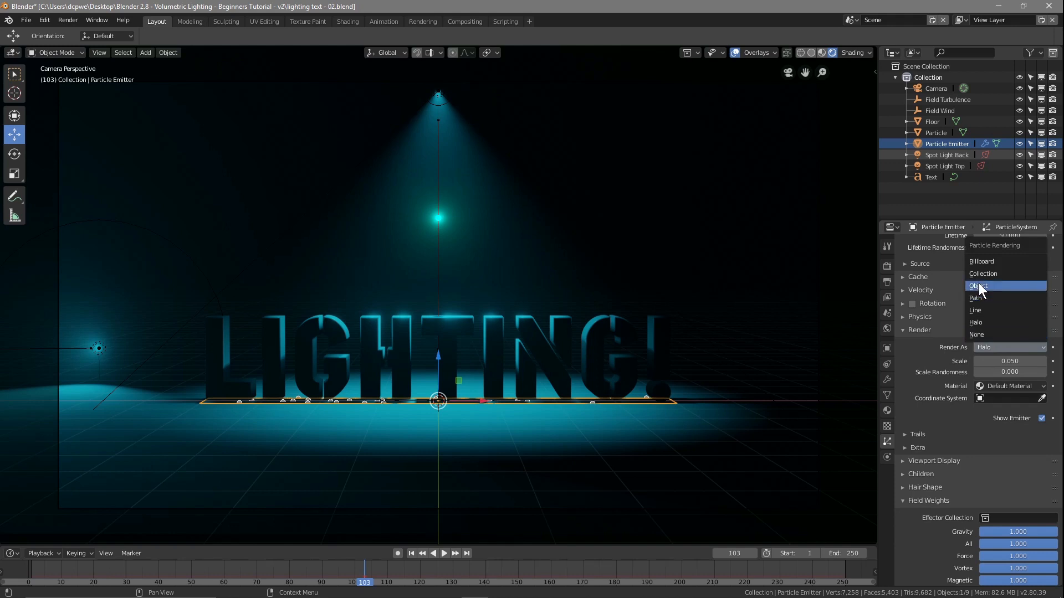
left_click(979, 285)
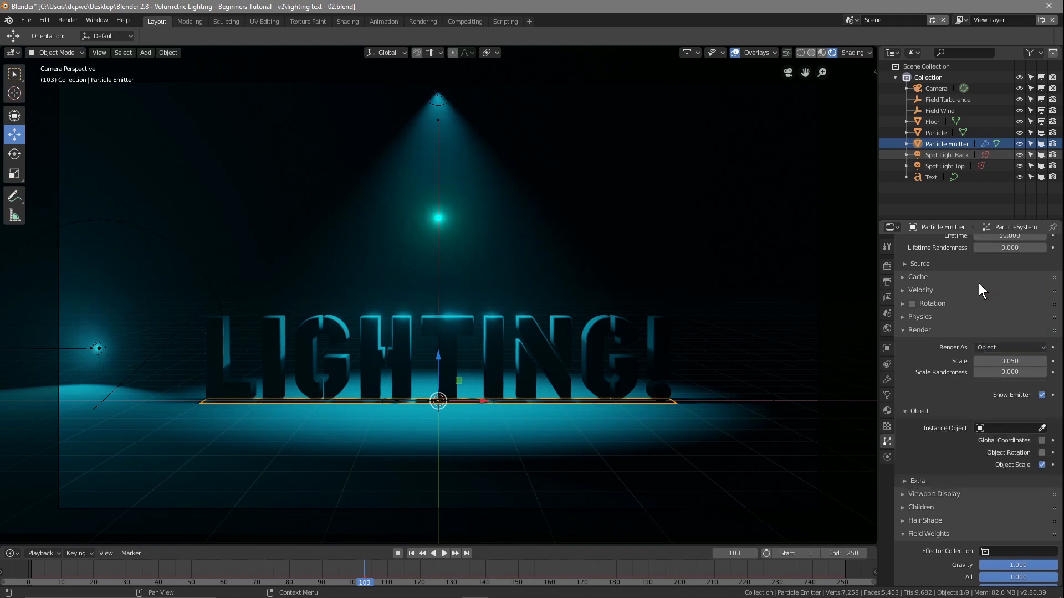
left_click(980, 428)
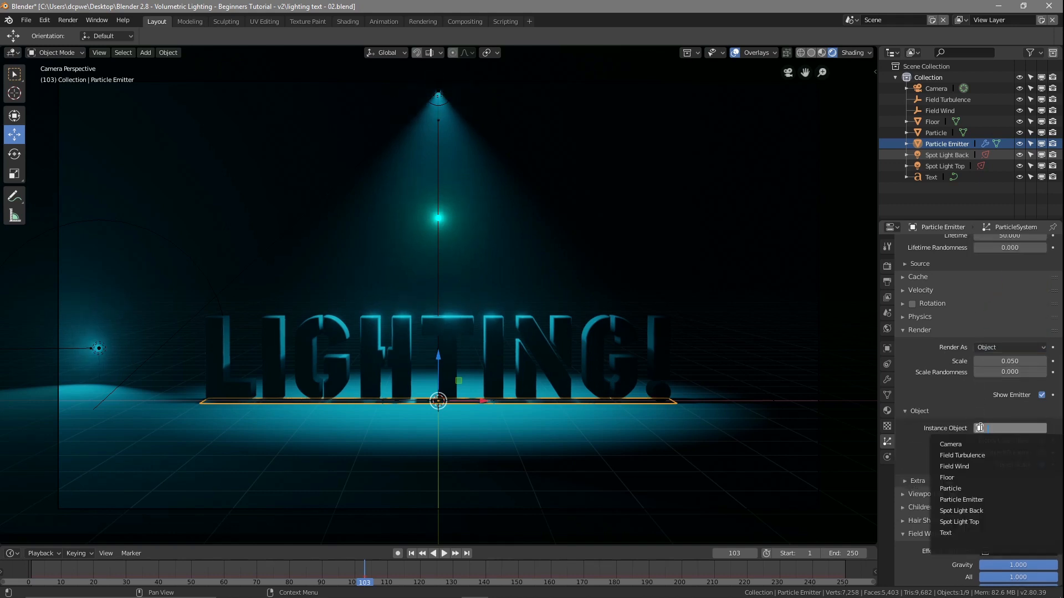
left_click(955, 488)
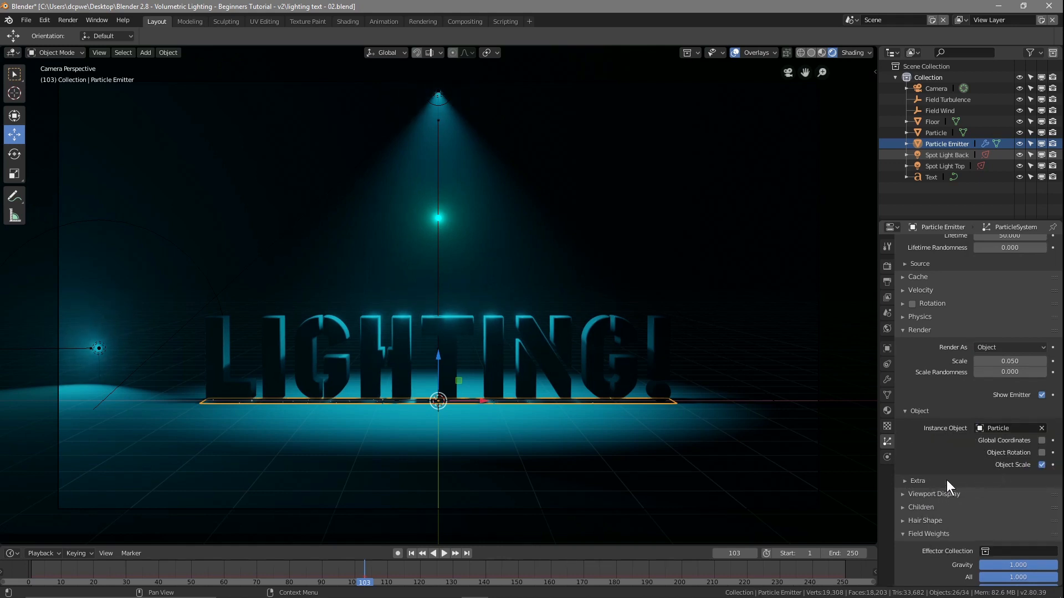
Step: Set the gravity field weight of the Particle Emitter's particles to 0
scroll(946, 481, "down", 5)
left_click_drag(1015, 454, 984, 454)
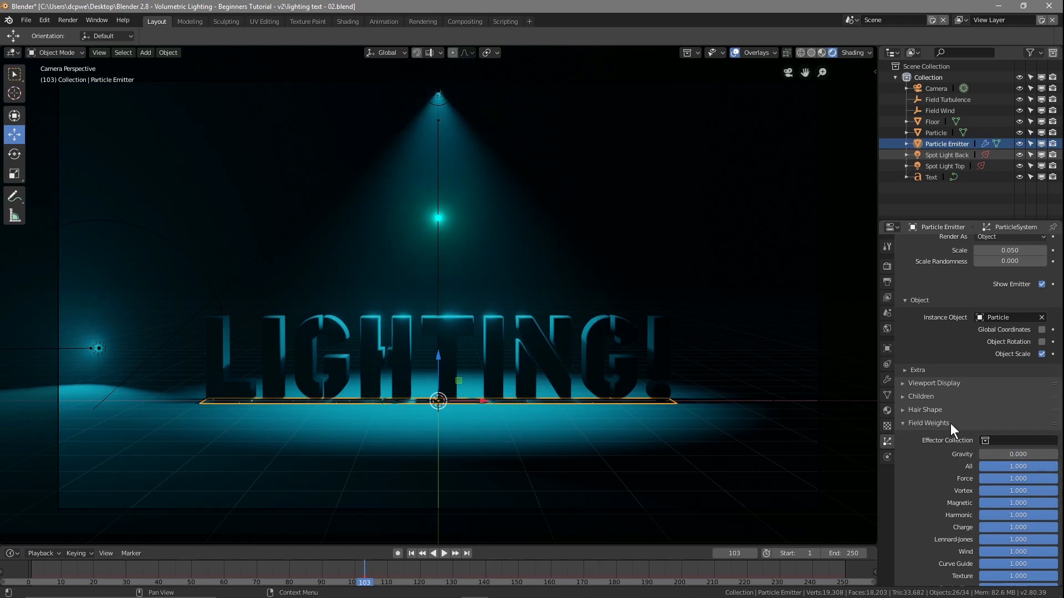
scroll(924, 383, "up", 6)
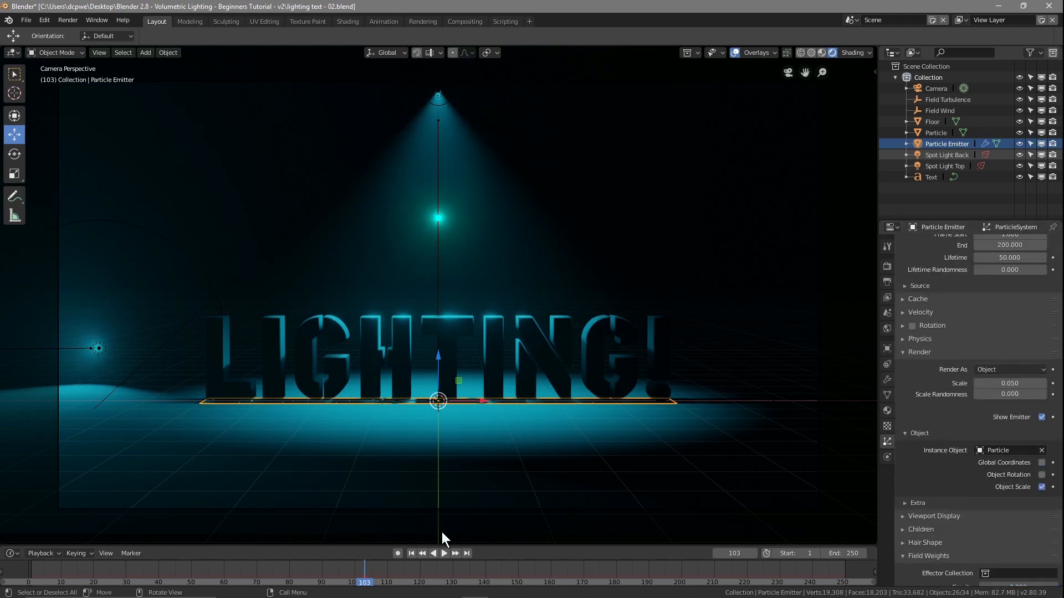
Step: Play the animation from the first frame to preview the particles, and scrub back to stop at frame 38
left_click(413, 553)
left_click(442, 553)
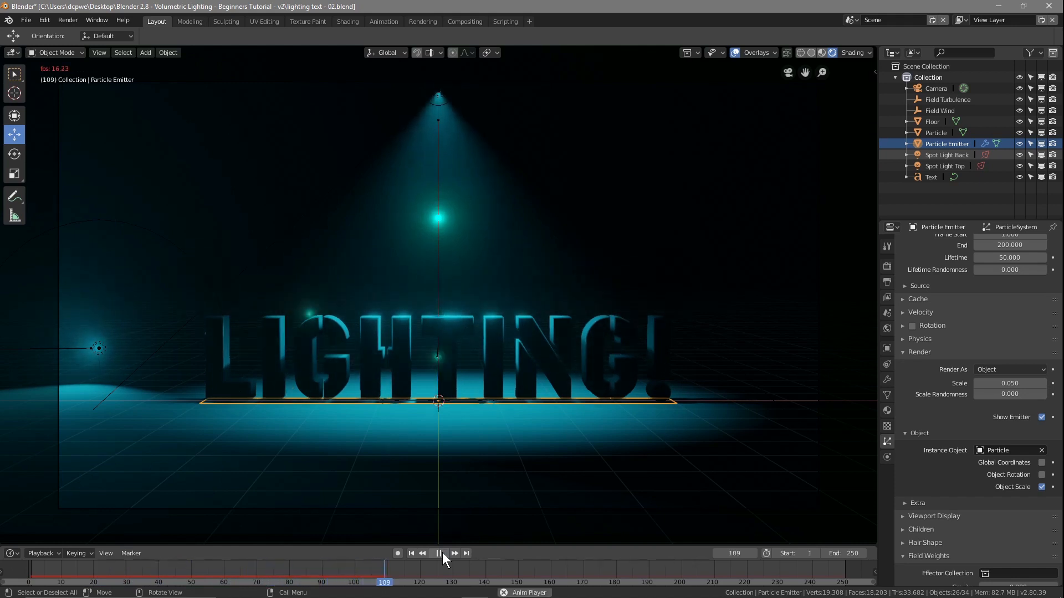
left_click(439, 553)
scroll(956, 335, "up", 4)
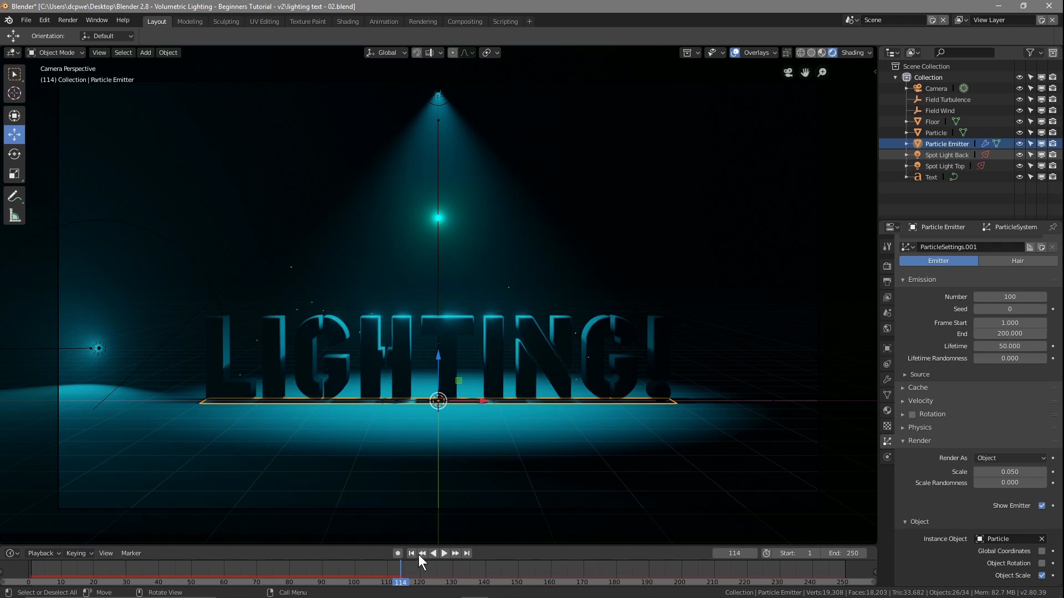
left_click_drag(398, 579, 327, 587)
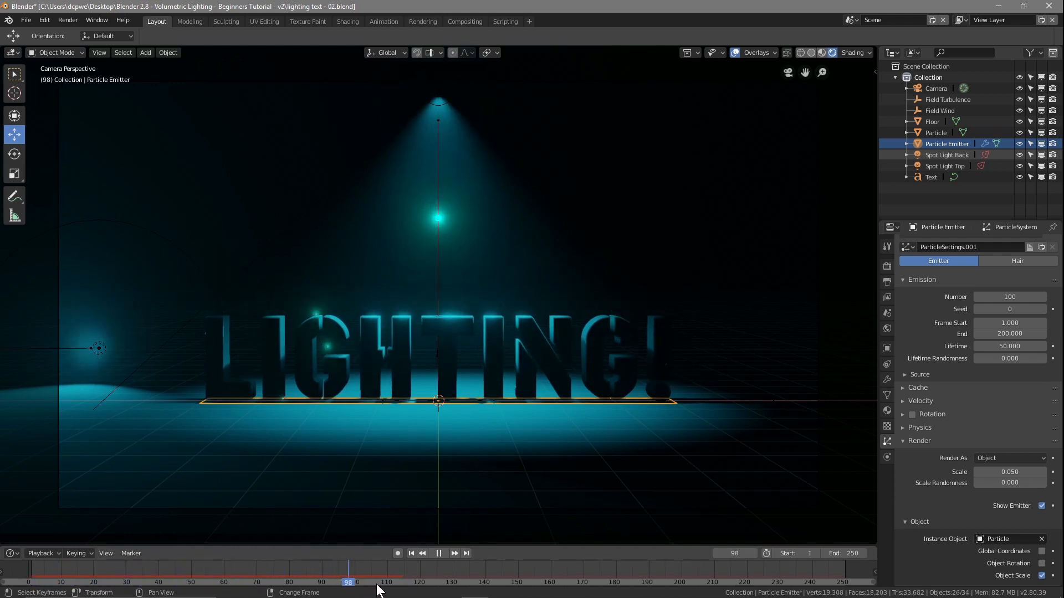
left_click_drag(437, 566, 149, 566)
key("space")
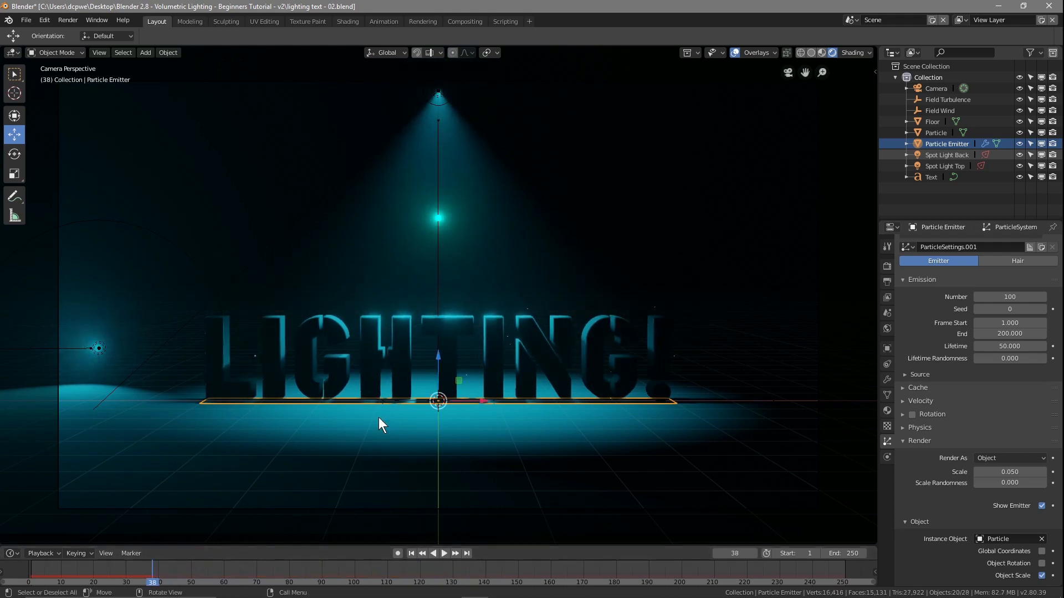
Step: Render a test image of frame 38, close it, and play the animation on to frame 92
key("F12")
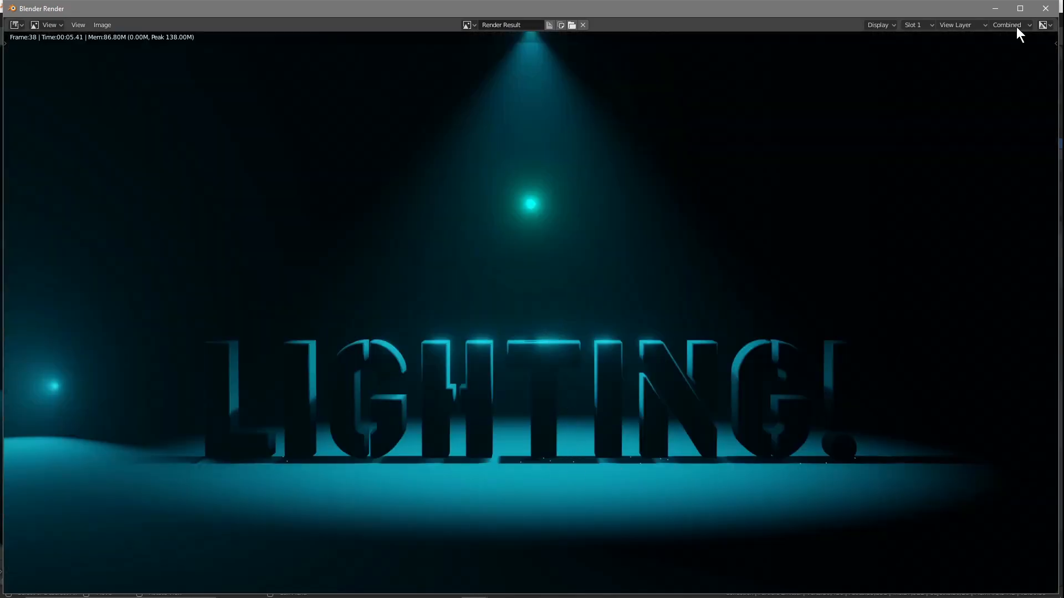
left_click(1046, 8)
key("space")
key("space")
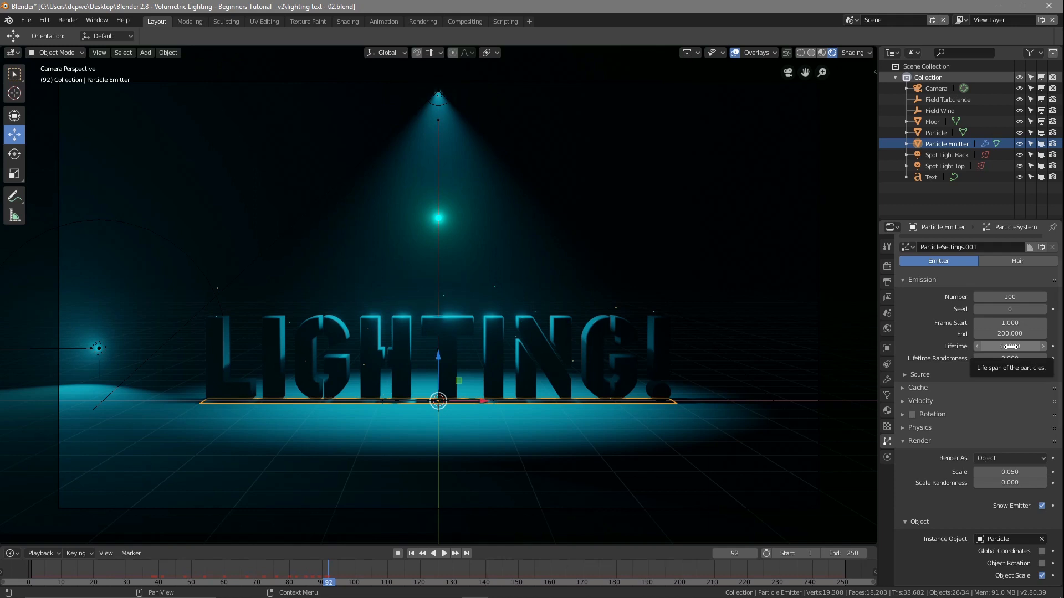
Step: Set the particle lifetime to 150 and move the timeline to frame 61 to check it
left_click(1010, 346)
type("15")
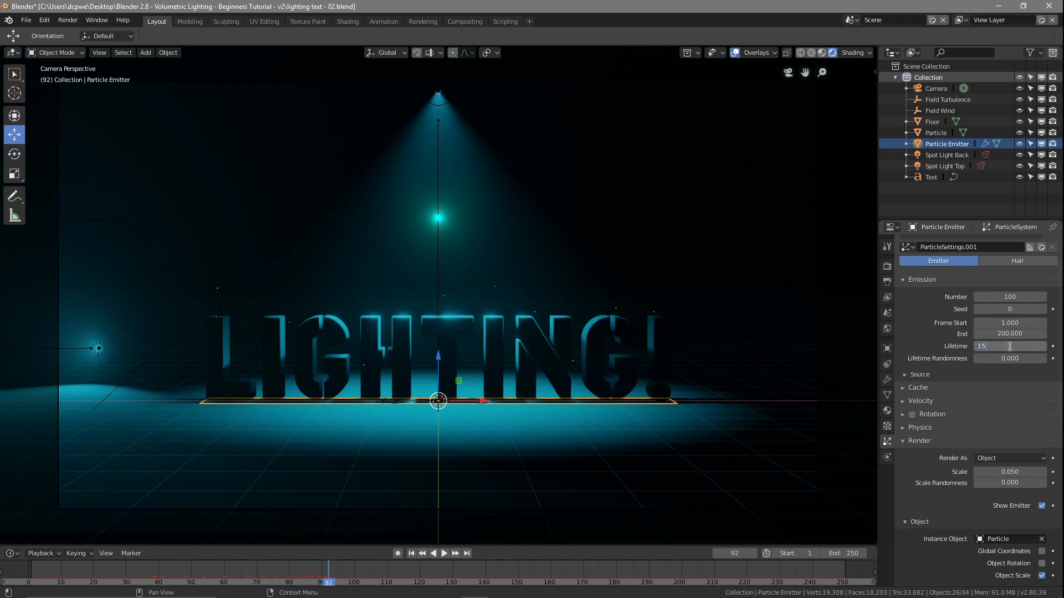
type("0")
key("Return")
right_click_drag(329, 577, 227, 586)
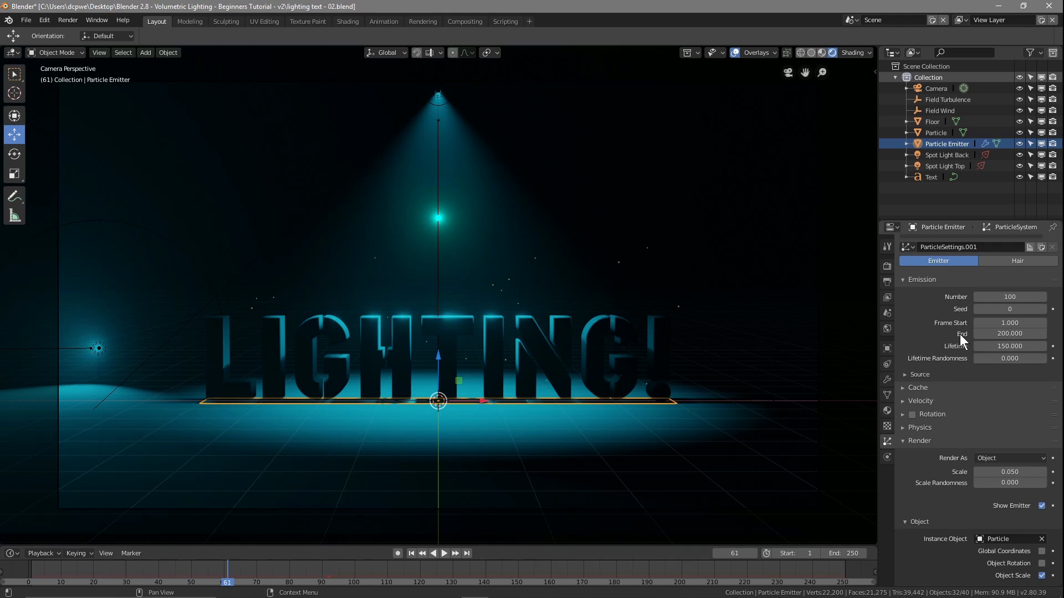
Step: Set the particles' render scale to 0.5 and their scale randomness to 1
scroll(956, 461, "down", 5)
scroll(955, 459, "down", 4)
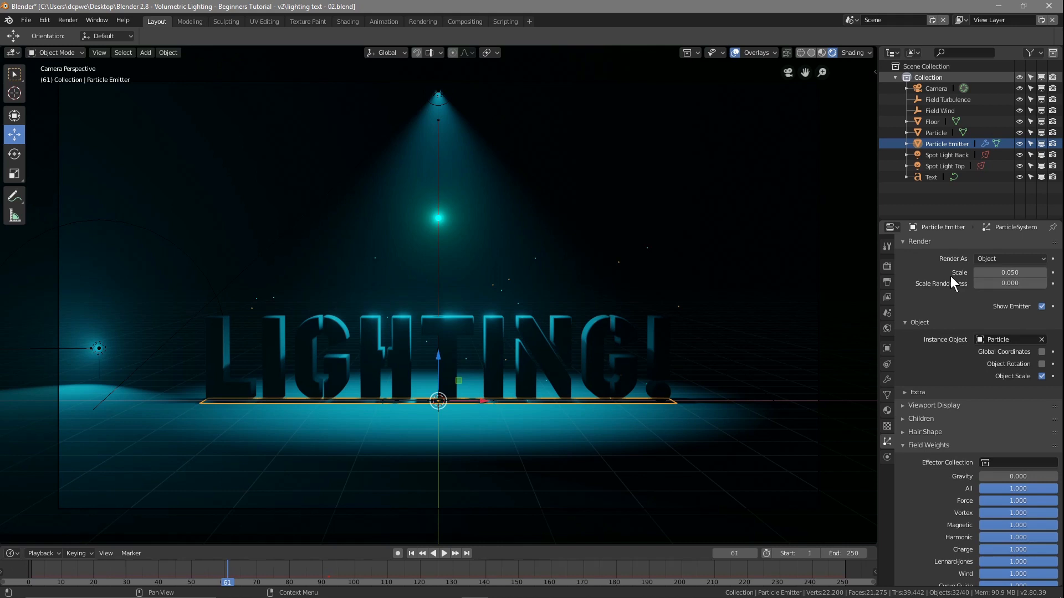
scroll(916, 304, "up", 2)
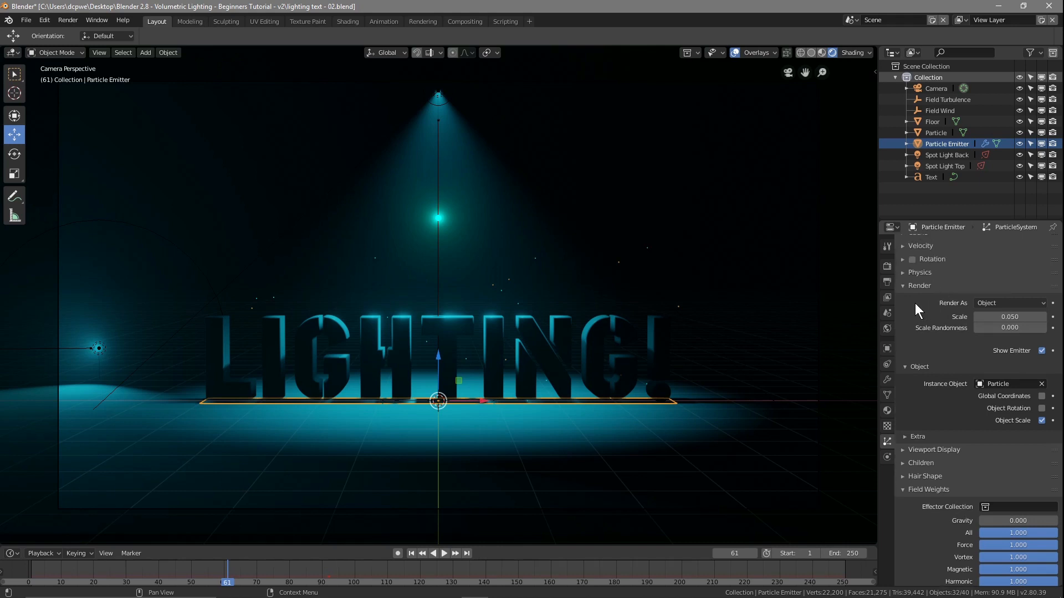
left_click_drag(1010, 317, 1035, 317)
left_click(1023, 320)
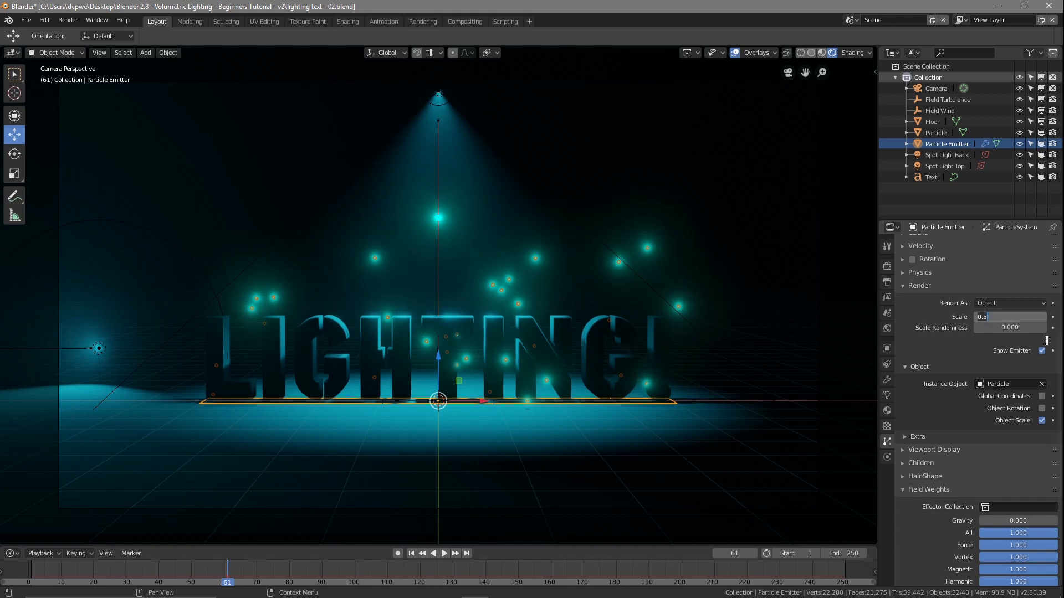
key("Return")
left_click_drag(1002, 328, 1046, 328)
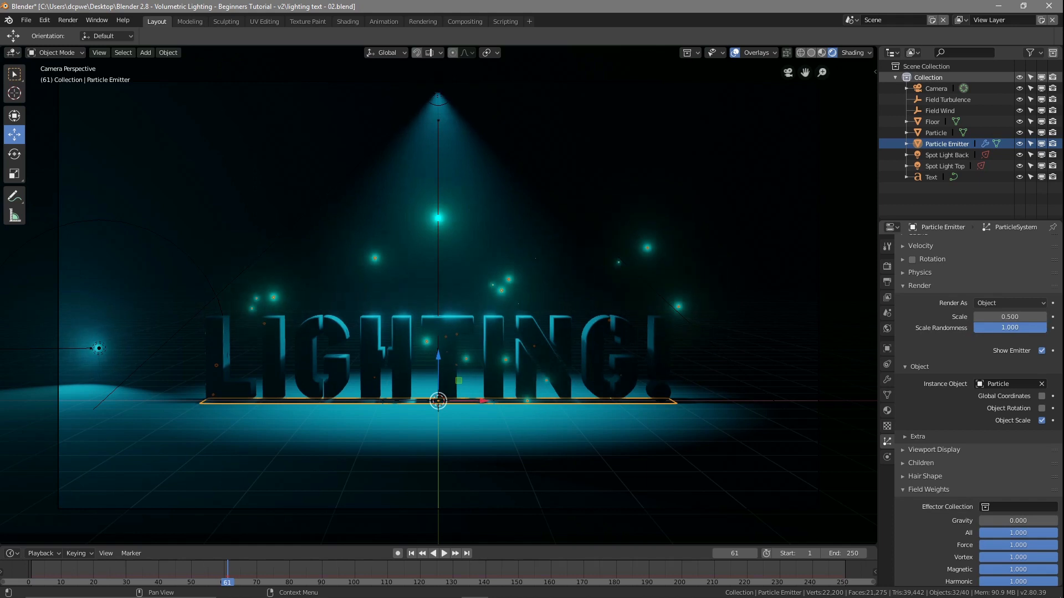
Step: Scrub through the timeline to preview the resized particles, stopping at frame 104
left_click_drag(219, 582, 873, 569)
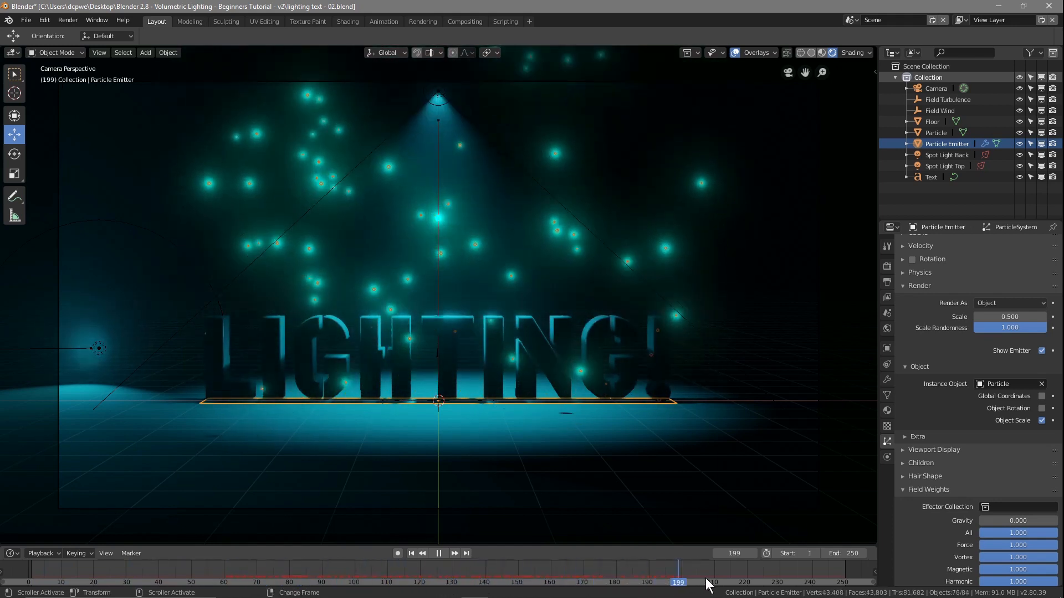
left_click_drag(753, 581, 367, 573)
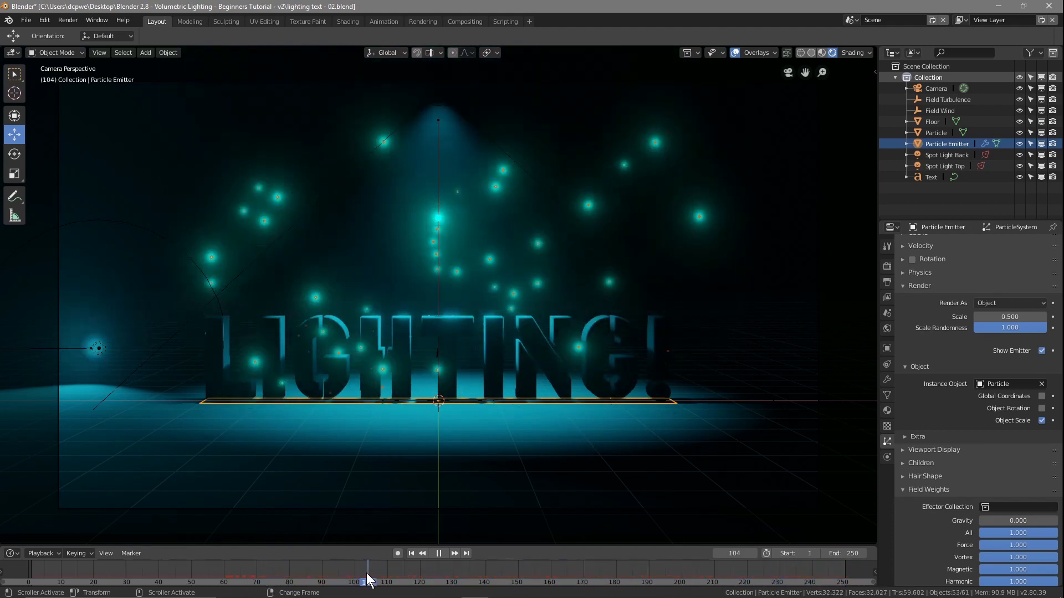
key("space")
Step: Render a test image of frame 104, close it, and return to frame 1
key("F12")
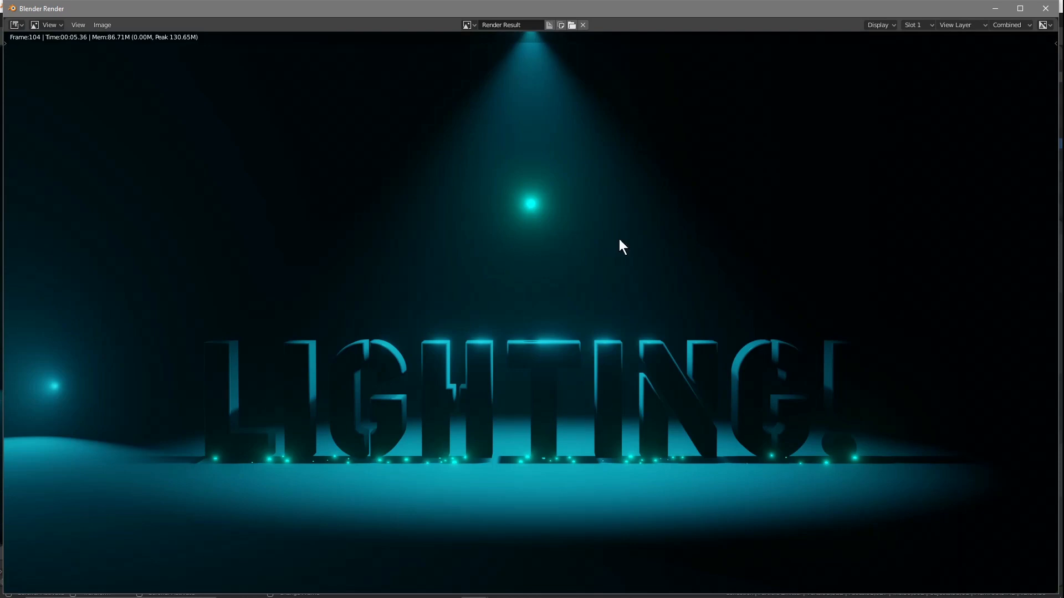
left_click(1050, 8)
left_click(411, 554)
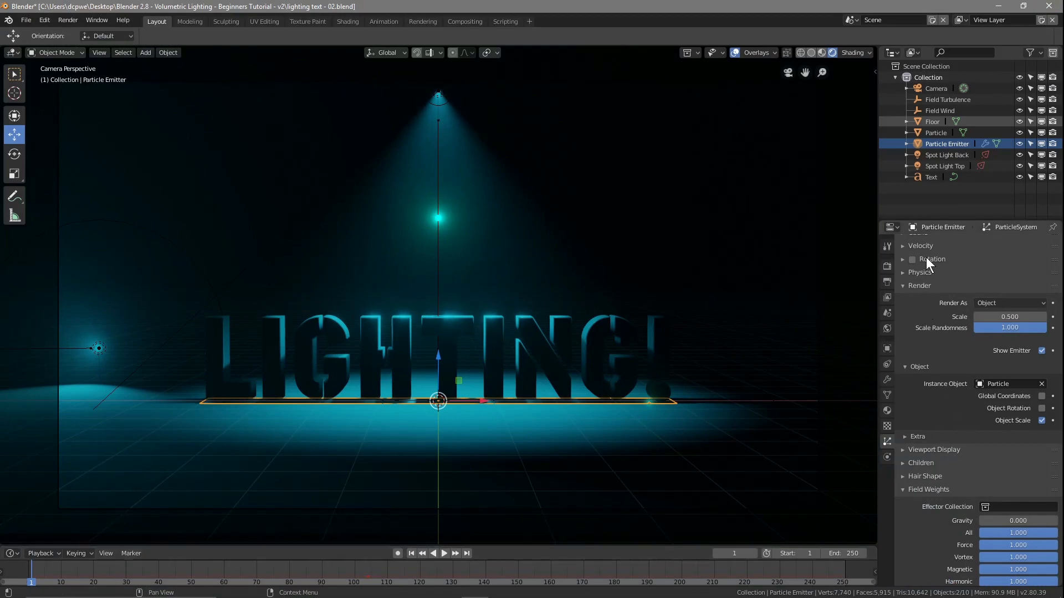
Step: Bake all dynamics for the Particle Emitter's particle system from its cache settings
scroll(922, 252, "up", 4)
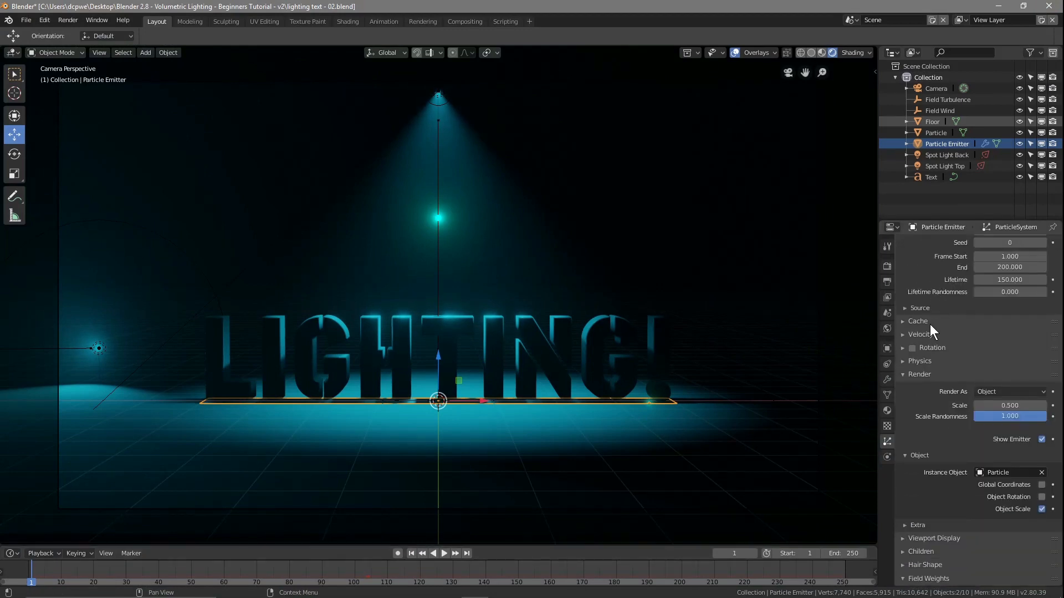
left_click(919, 322)
left_click(1015, 441)
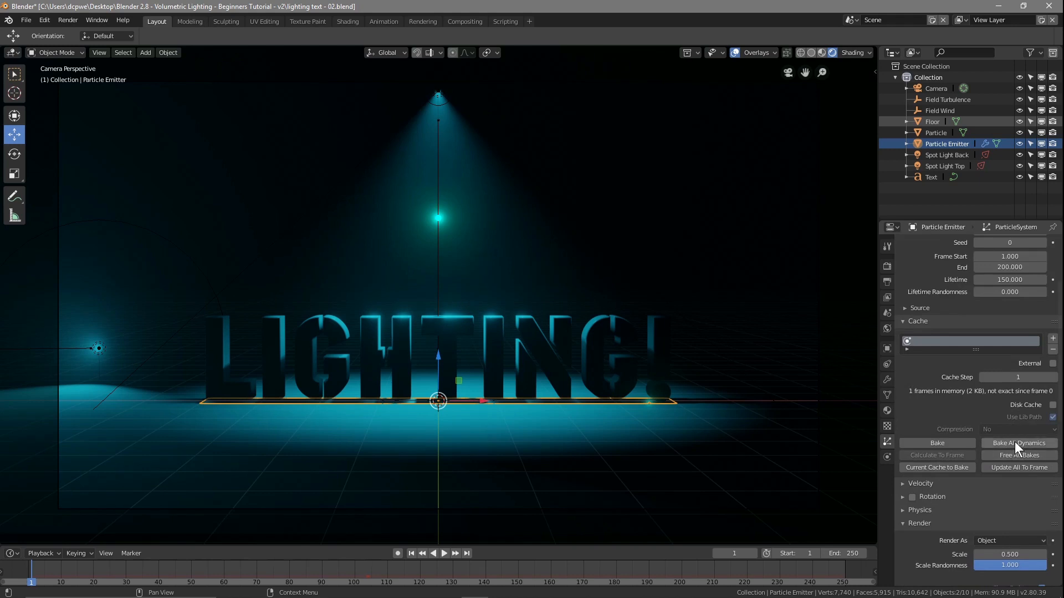
Step: Play the baked particle animation to frame 80, then render a test image of that frame and close it
left_click(442, 551)
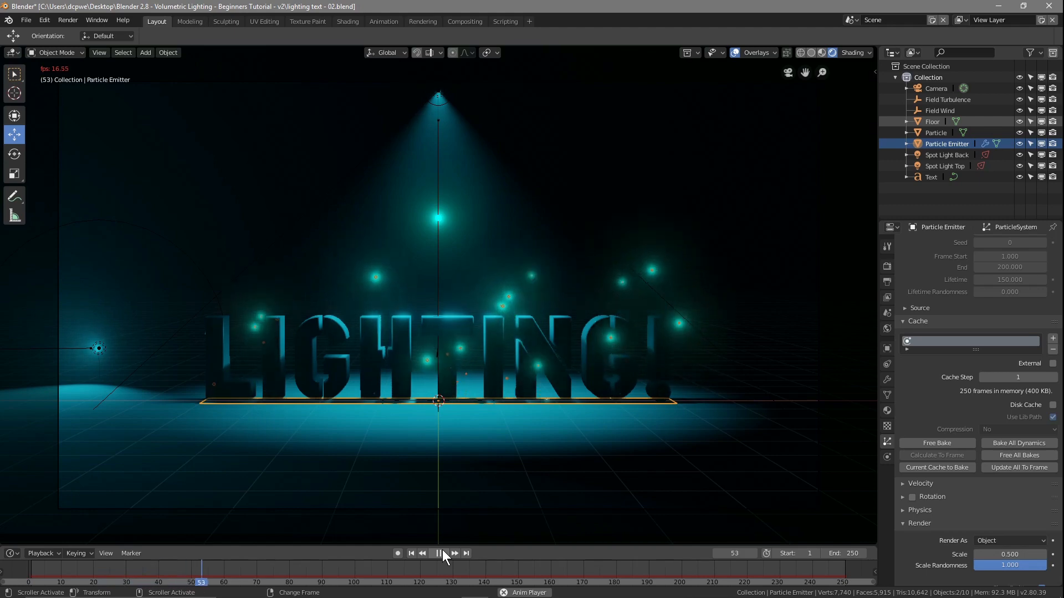
left_click(442, 551)
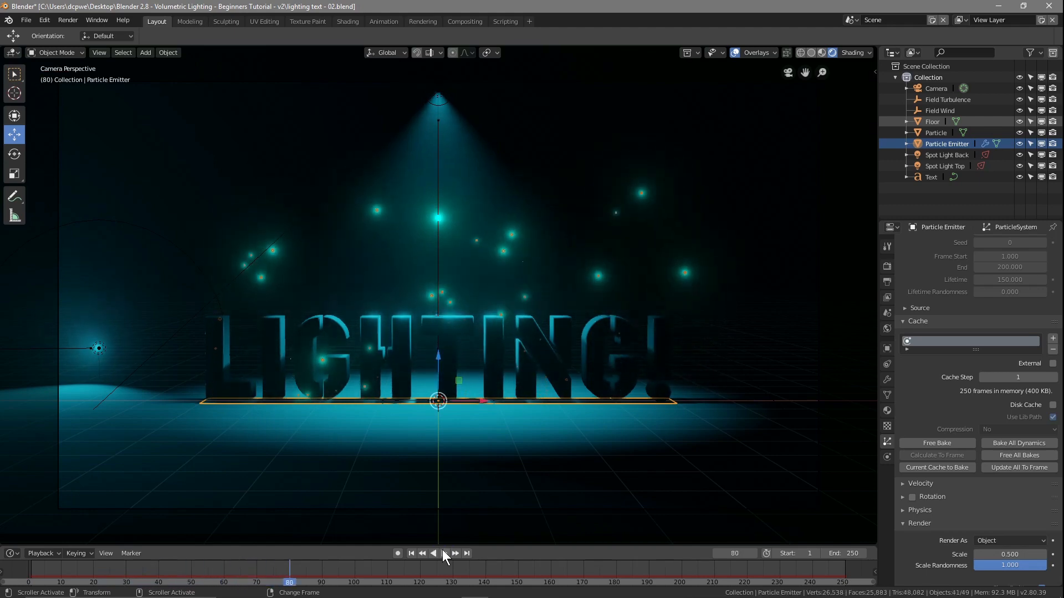
key("F12")
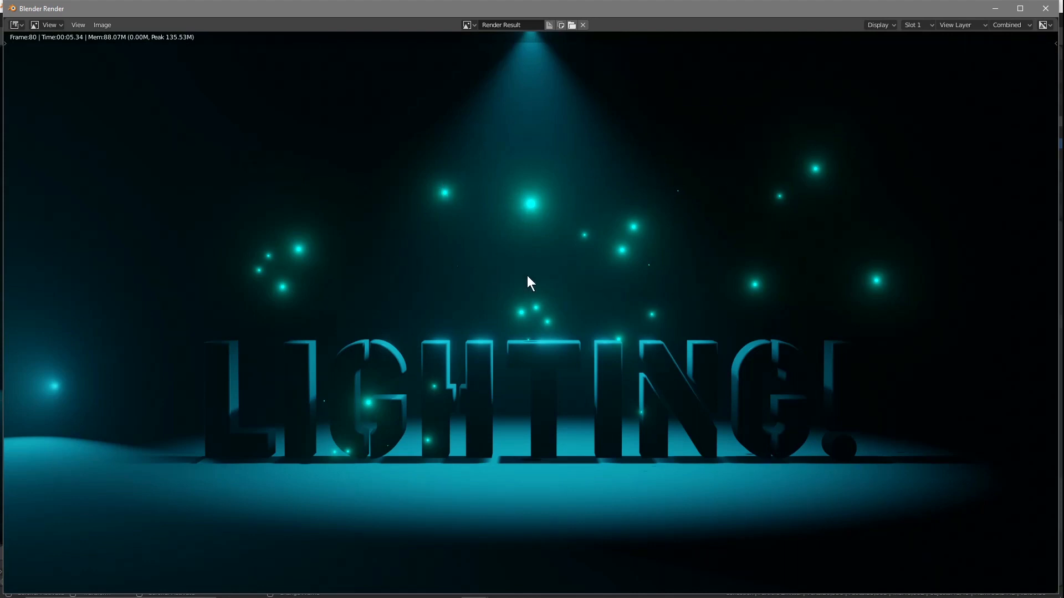
left_click(1046, 8)
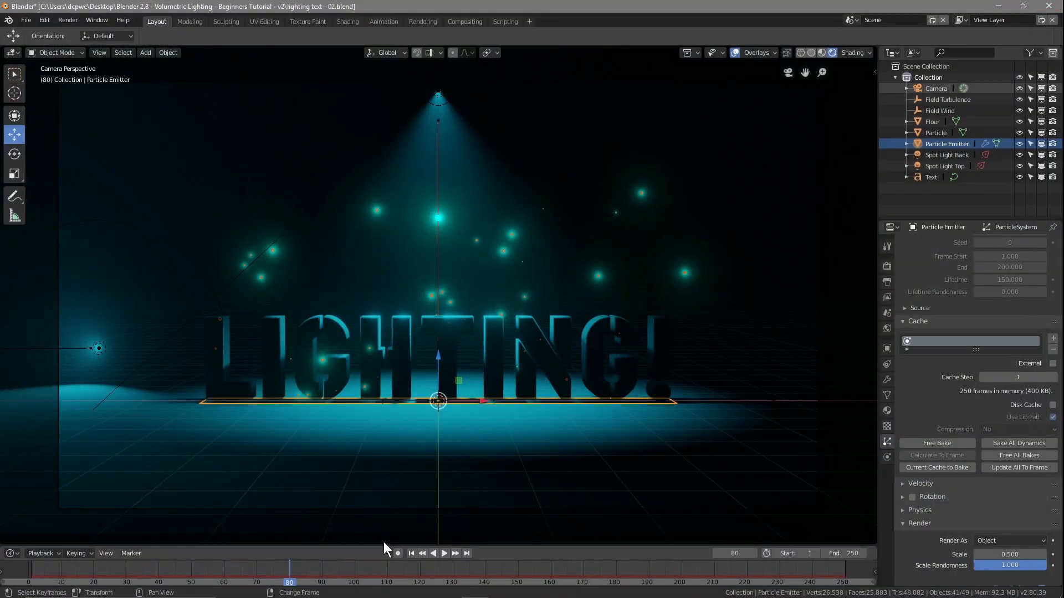
left_click(310, 588)
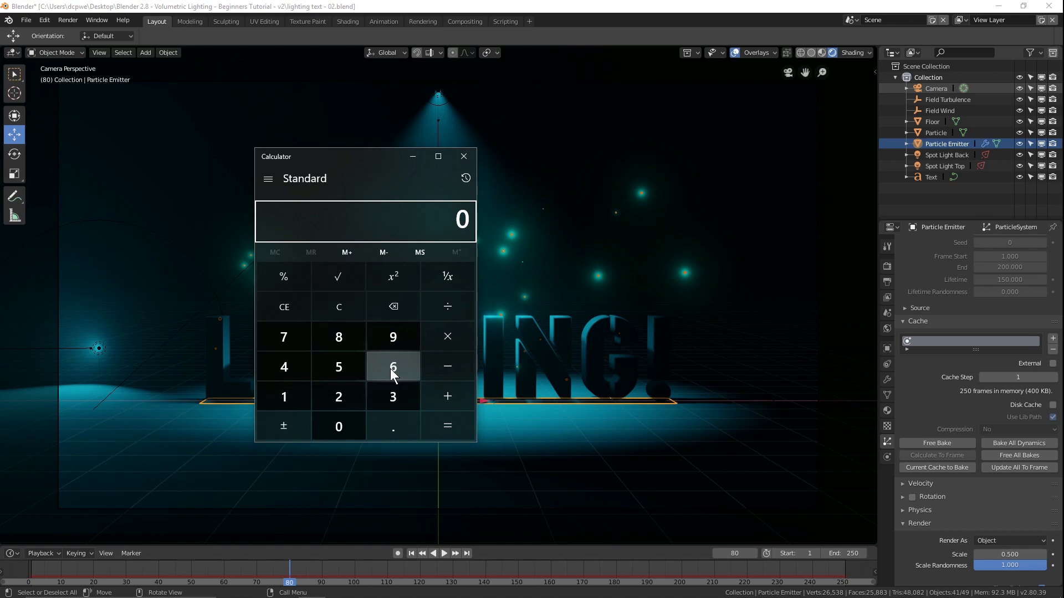
left_click(390, 367)
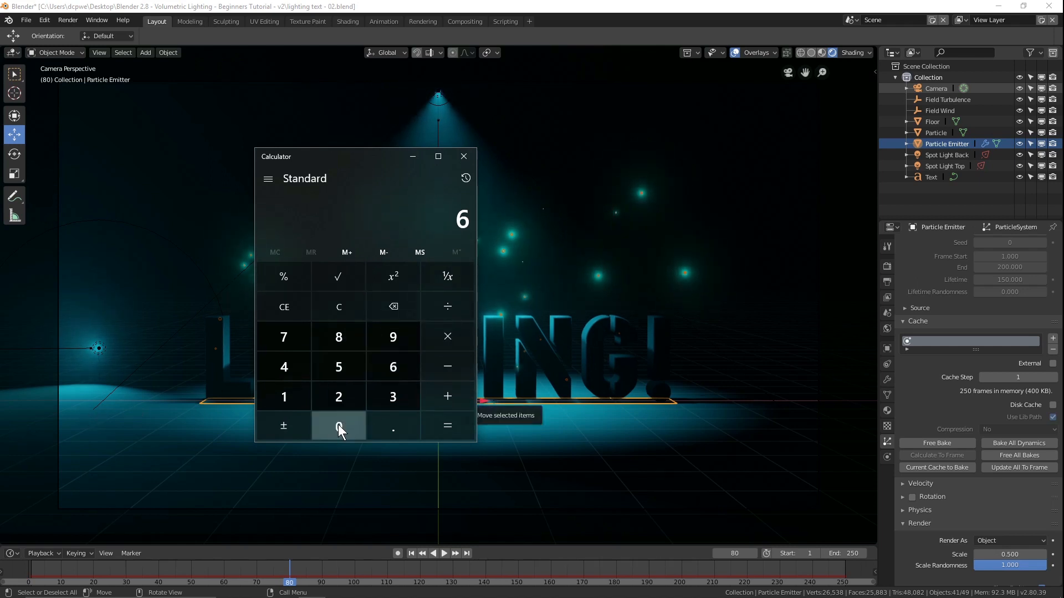
left_click(464, 156)
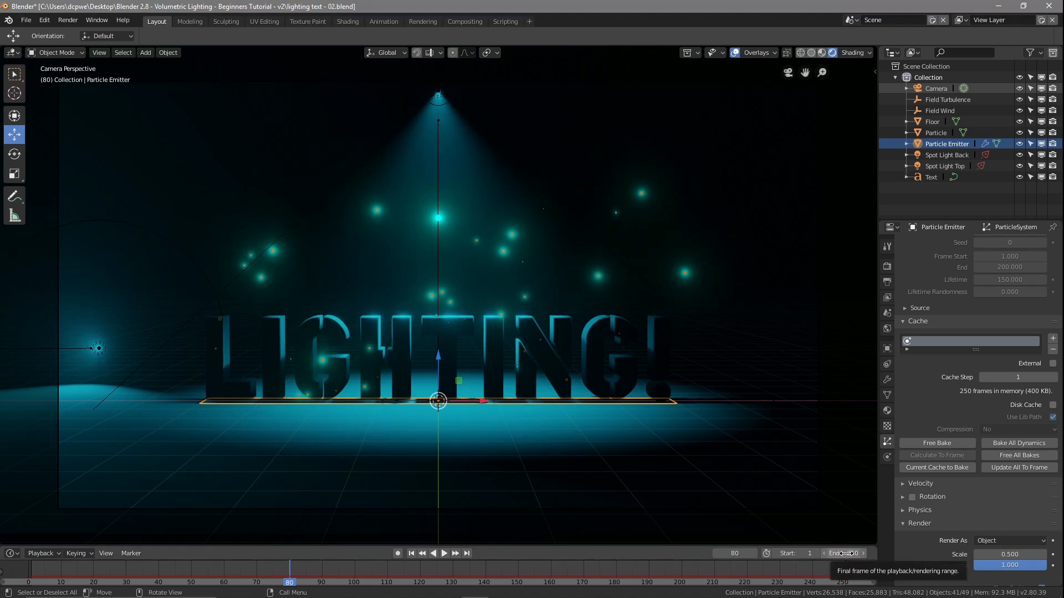
Step: Switch to Calculator, multiply 60 by 7 and close it
mouse_move(314, 592)
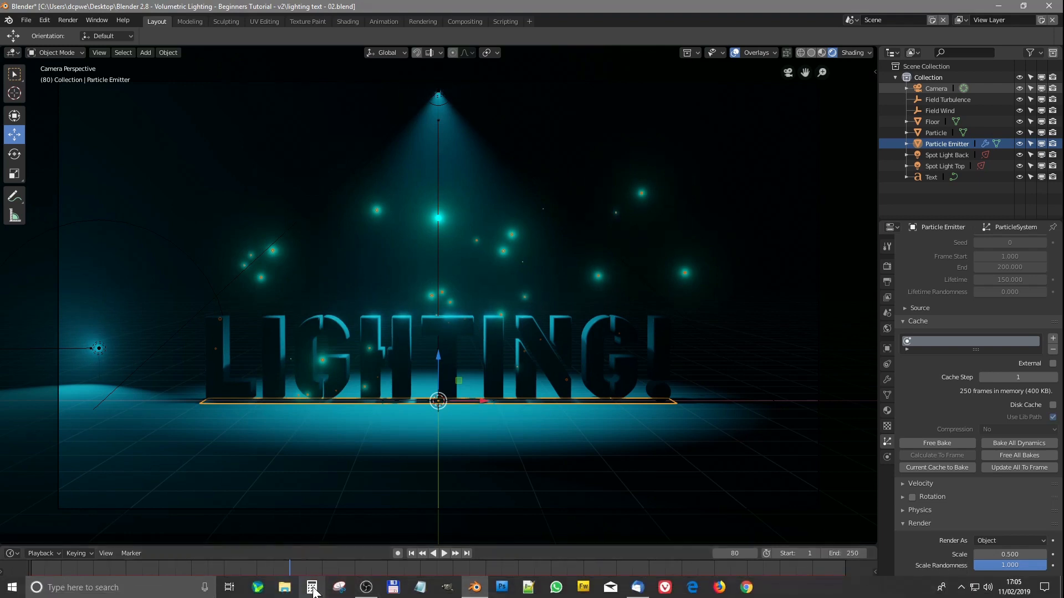
left_click(313, 590)
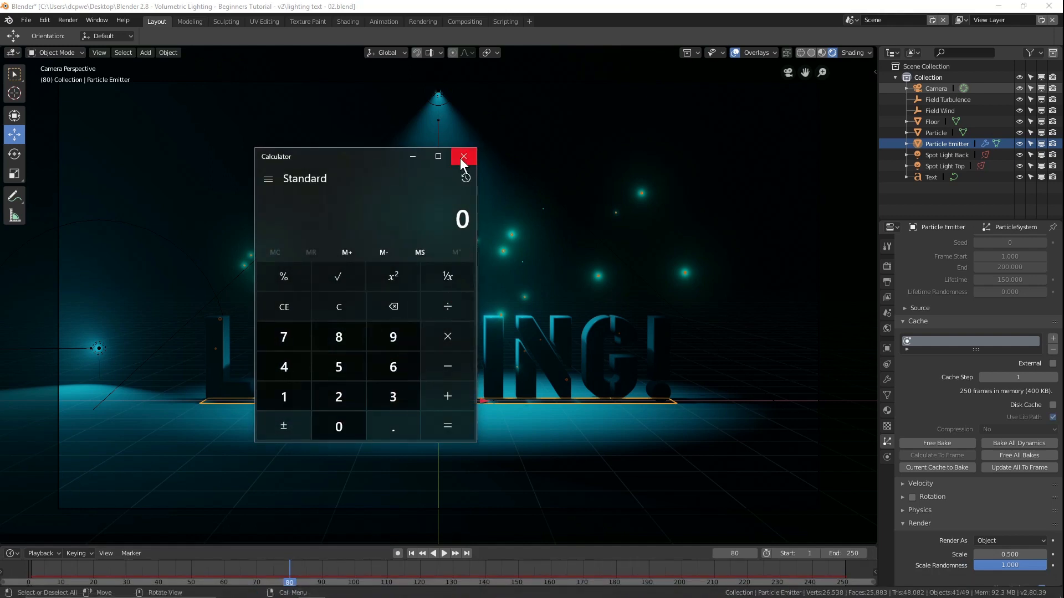
left_click(392, 365)
left_click(333, 425)
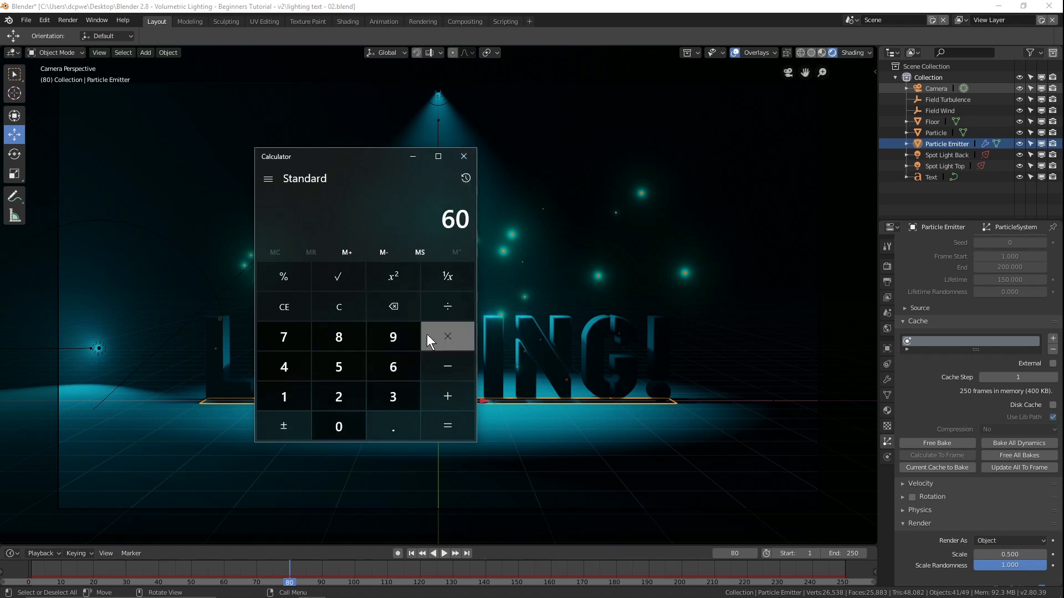
left_click(441, 335)
left_click(297, 339)
left_click(441, 420)
left_click(468, 154)
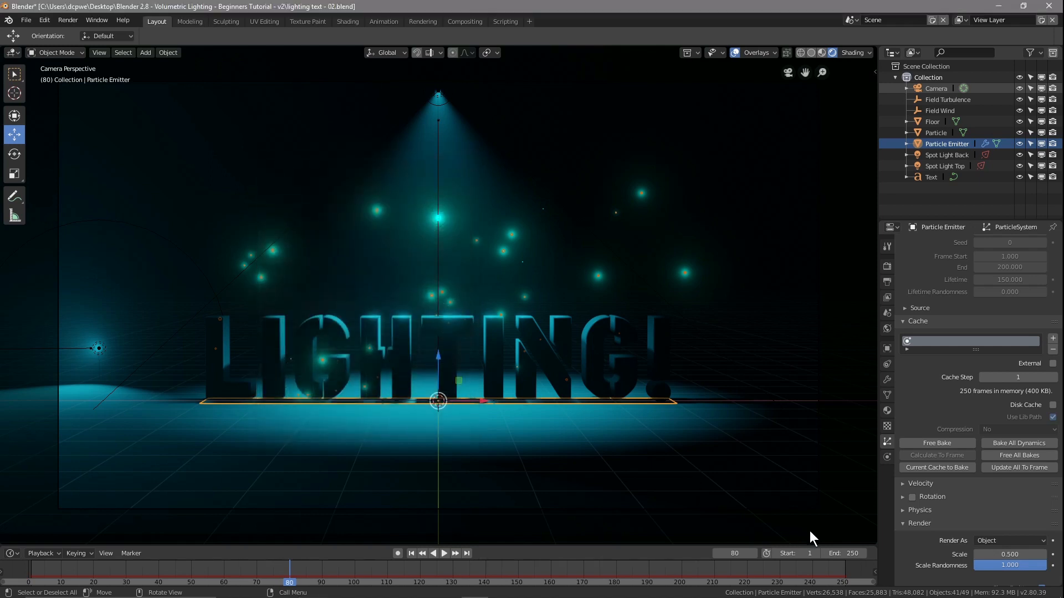
Step: Set the animation's end frame to 420
left_click(843, 553)
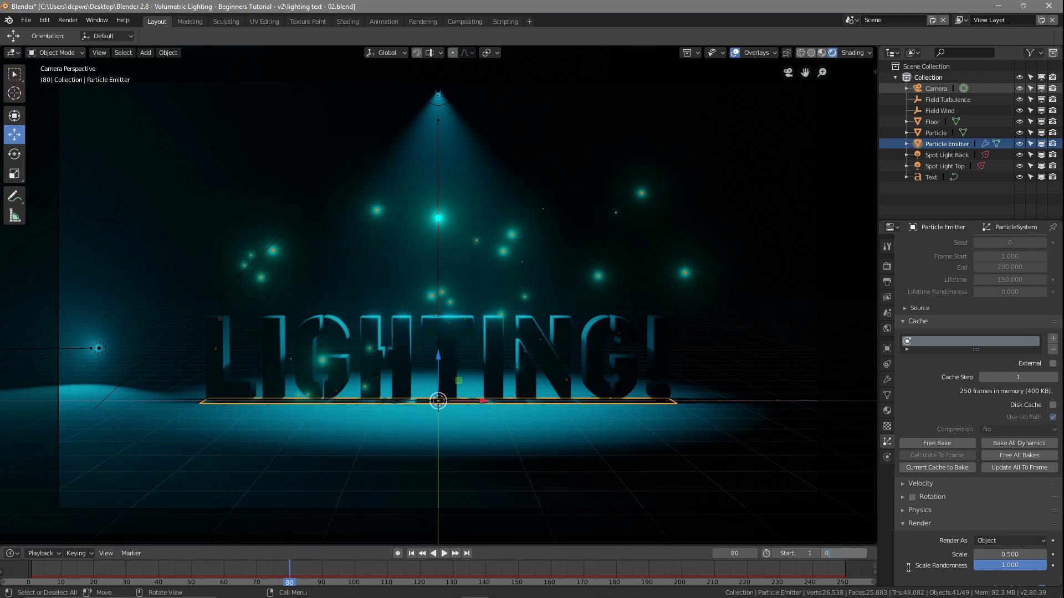
key("Return")
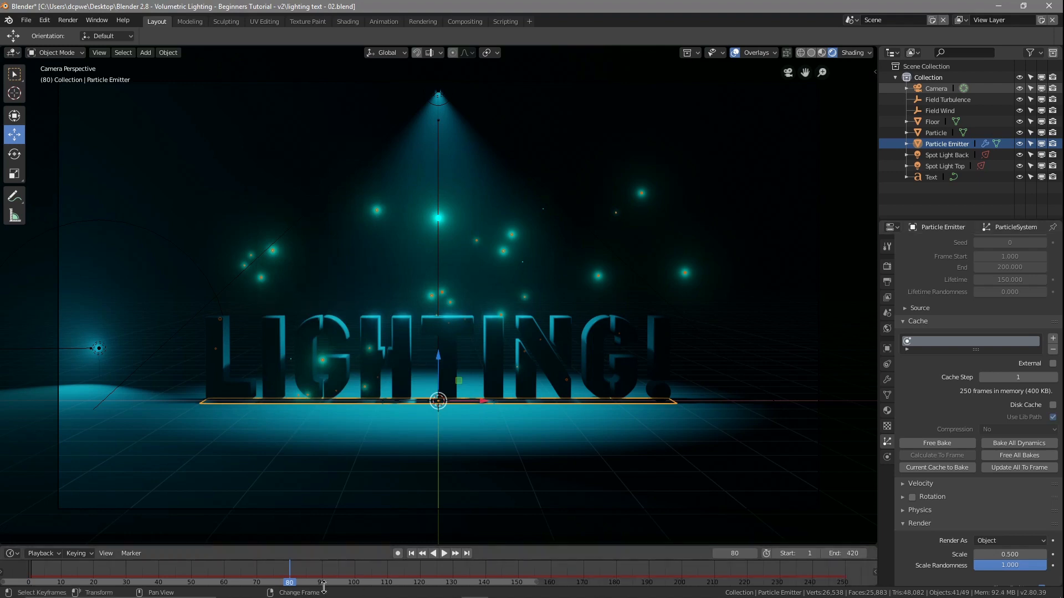
left_click_drag(292, 583, 321, 577)
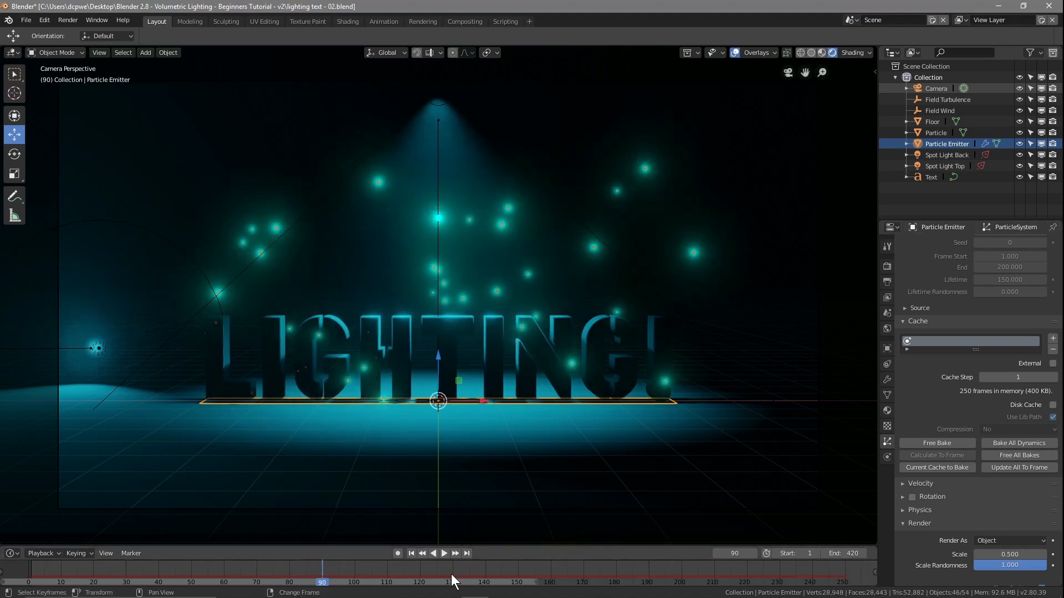
scroll(458, 574, "down", 2)
scroll(458, 571, "down", 2)
middle_click_drag(458, 571, 354, 575)
scroll(387, 572, "down", 1)
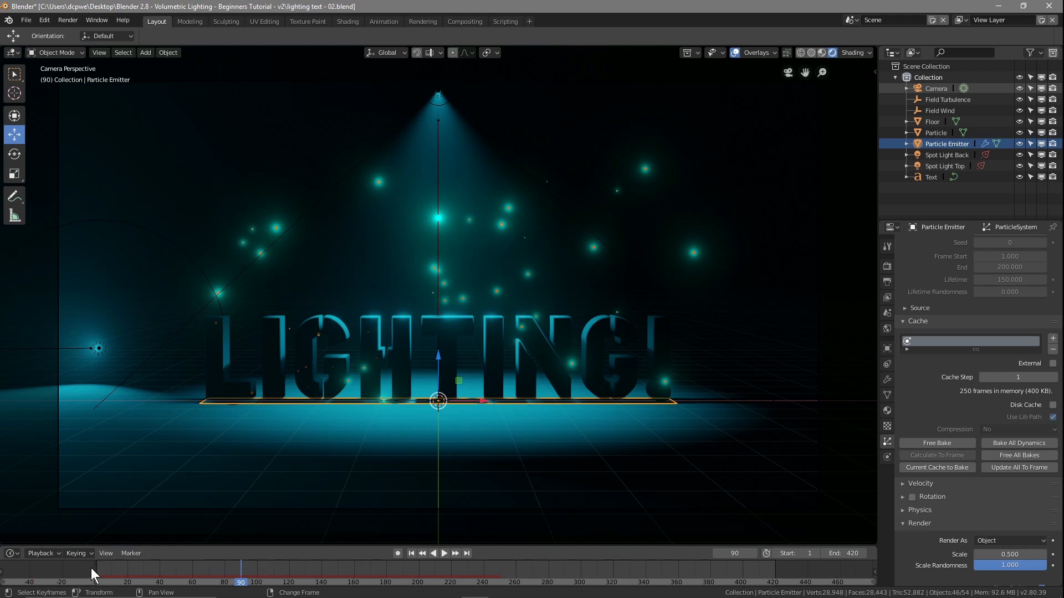
Step: Preview the particles from the start through the extended frame range, then stop playback and return to frame 1
mouse_move(239, 587)
middle_mouse_down()
mouse_move(185, 584)
mouse_move(246, 586)
middle_mouse_up()
left_click(107, 582)
key("space")
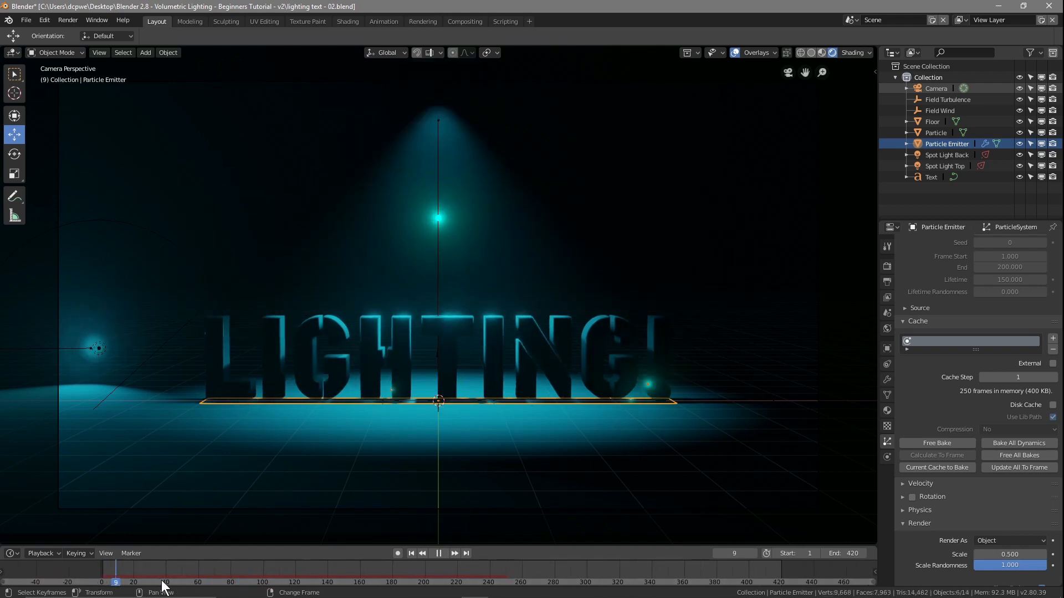
left_click_drag(194, 588, 510, 578)
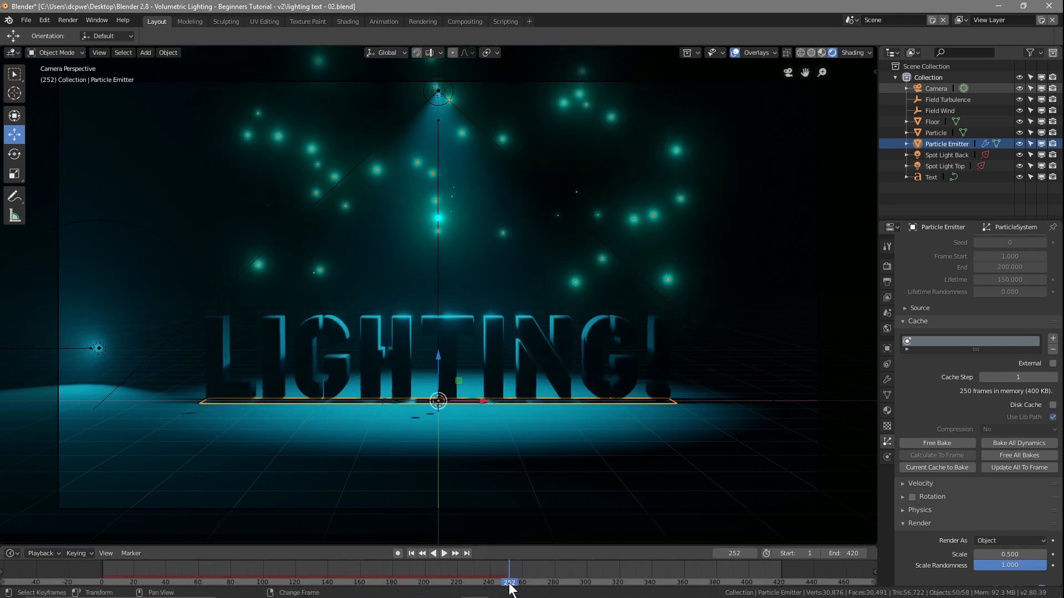
left_click_drag(507, 588, 659, 587)
left_click_drag(729, 587, 98, 576)
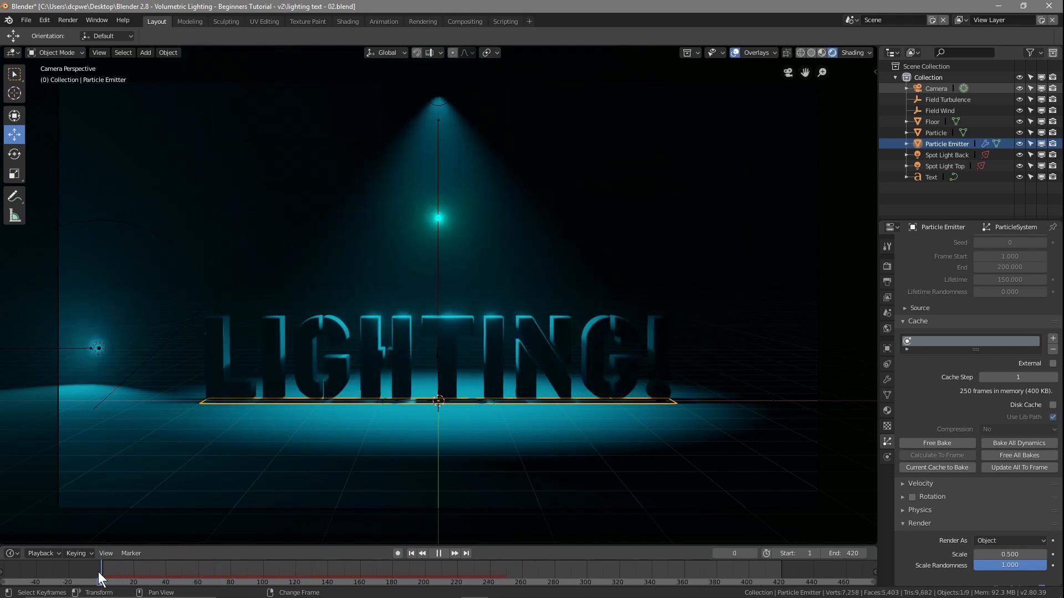
key("space")
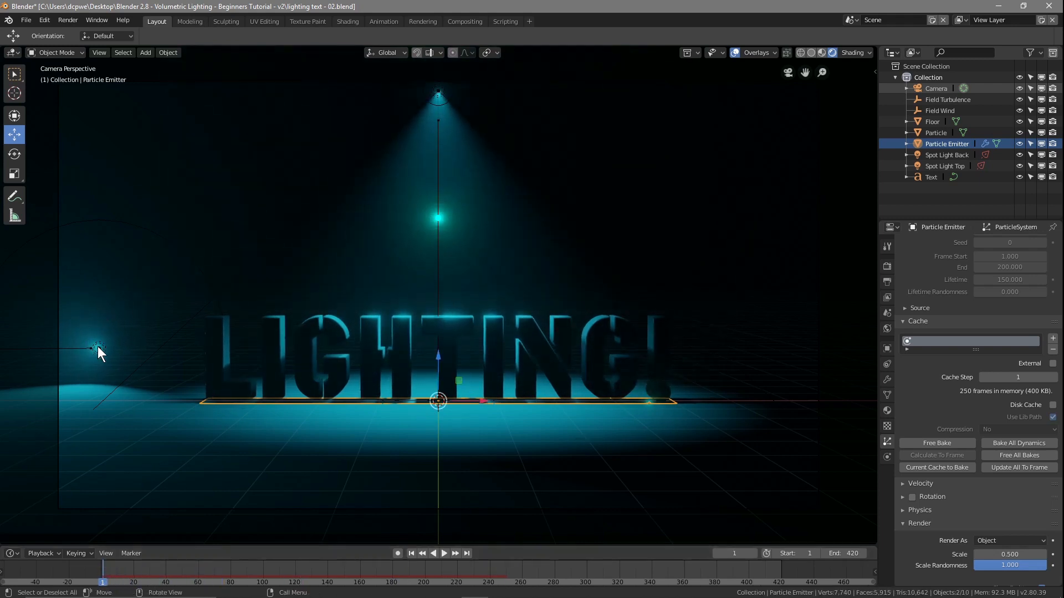
Step: Move the back spotlight along X to -10.3 m, beyond the left side of the camera frame
left_click(98, 347)
left_click_drag(135, 351, 875, 355)
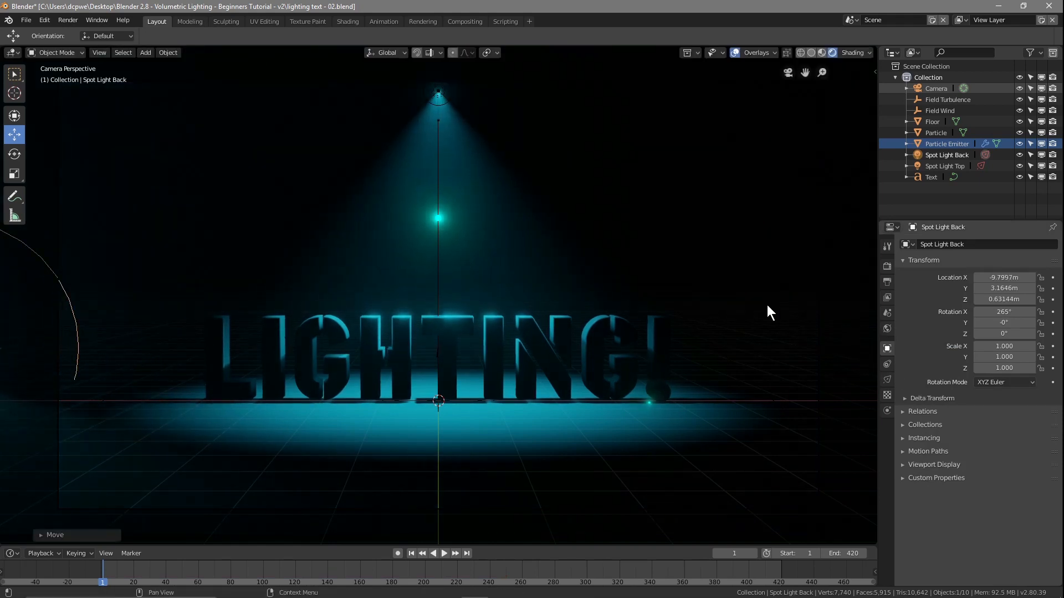
scroll(670, 336, "down", 2)
scroll(670, 337, "down", 1)
left_click_drag(197, 331, 182, 326)
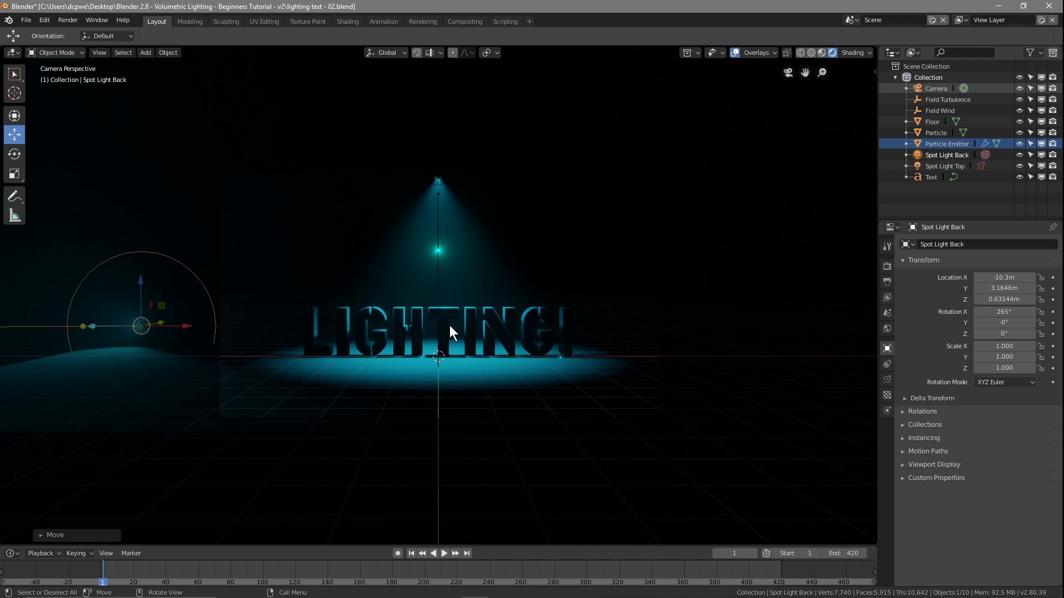
Step: Enable automatic keyframing and insert a location keyframe for Spot Light Back at frame 1
left_click(397, 553)
left_click(936, 155)
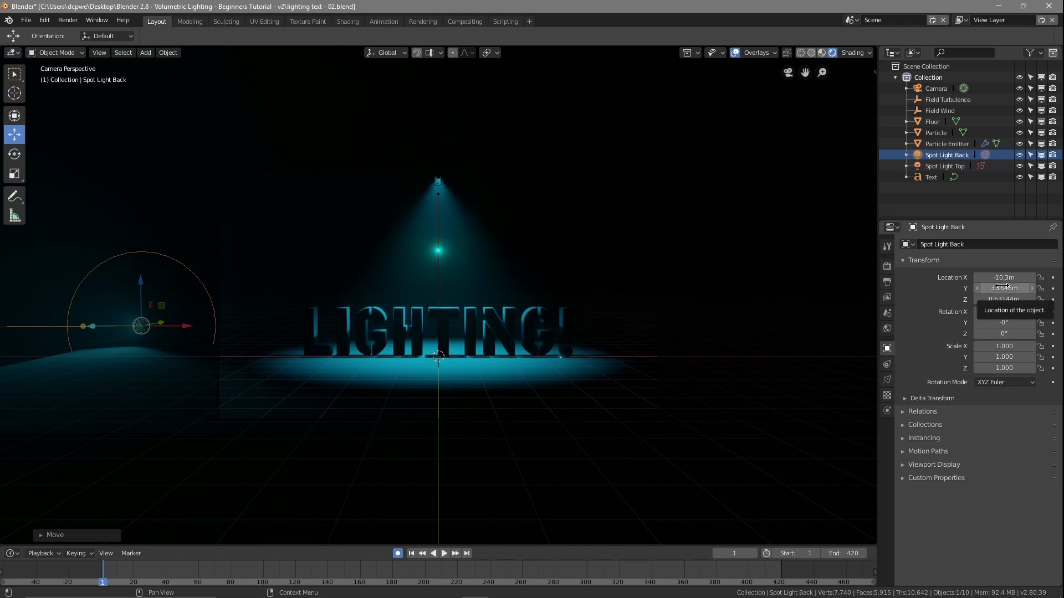
key("i")
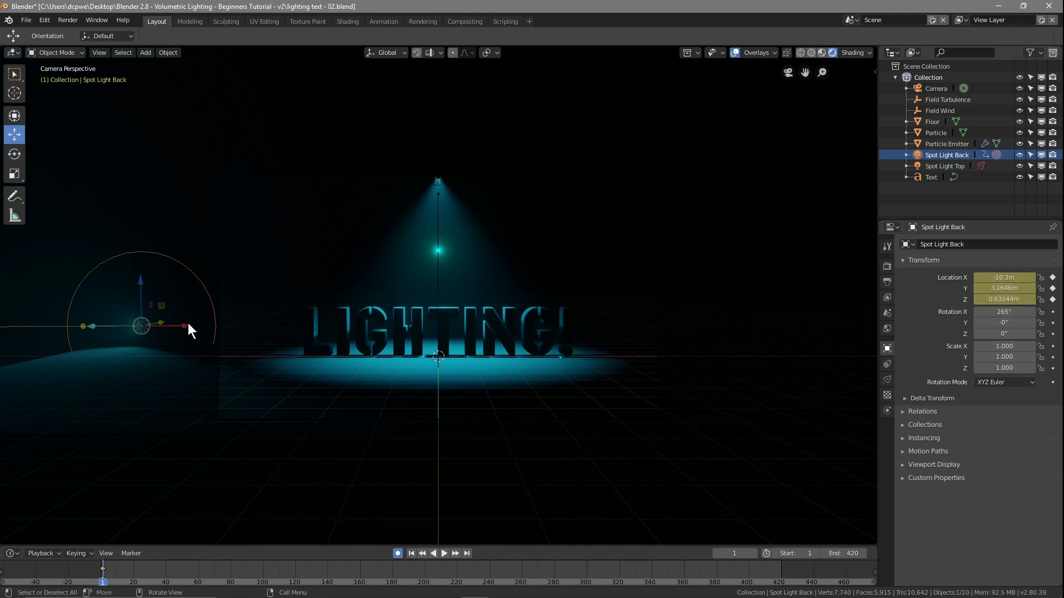
Step: At frame 410, move the back spotlight along X past the right end of the text to keyframe its sweep
left_click_drag(105, 577, 765, 583)
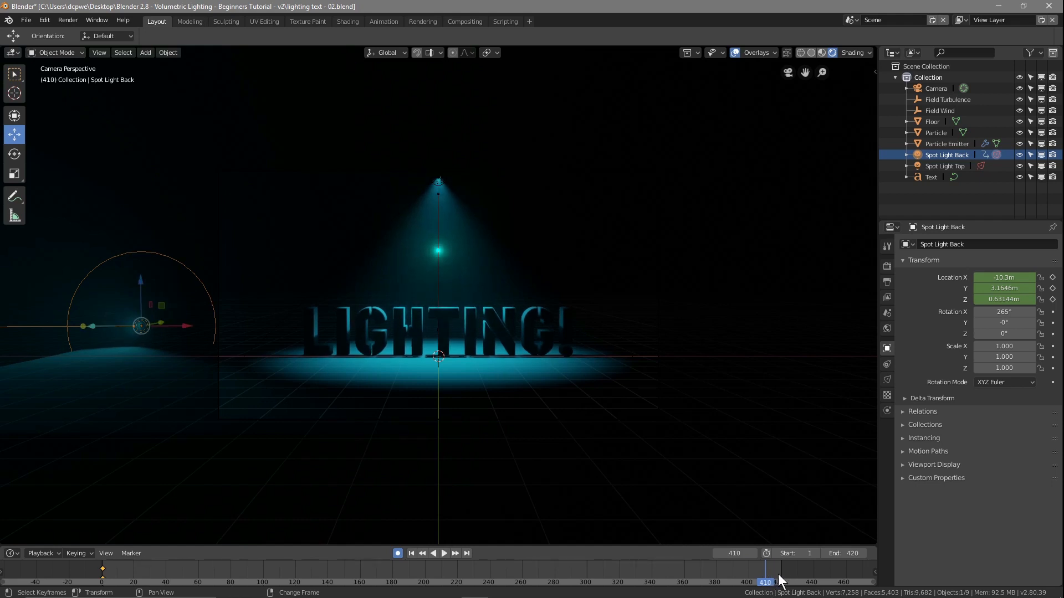
left_click_drag(185, 327, 796, 374)
Step: Try shifting the back spotlight along X to about -5.25 m at frame 141, and undo the move
left_click_drag(772, 584, 330, 582)
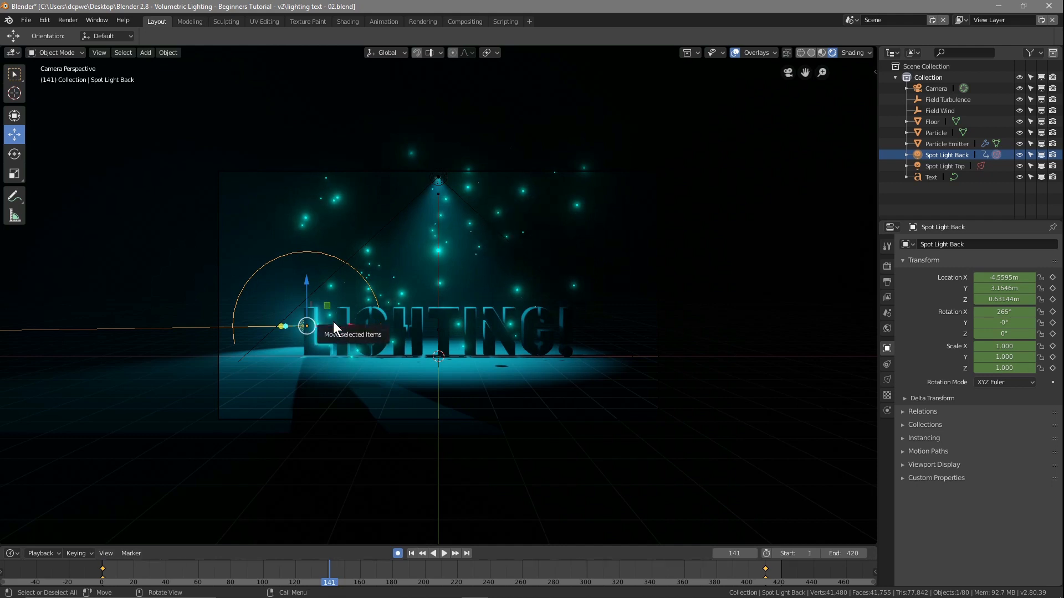
left_click_drag(332, 325, 318, 324)
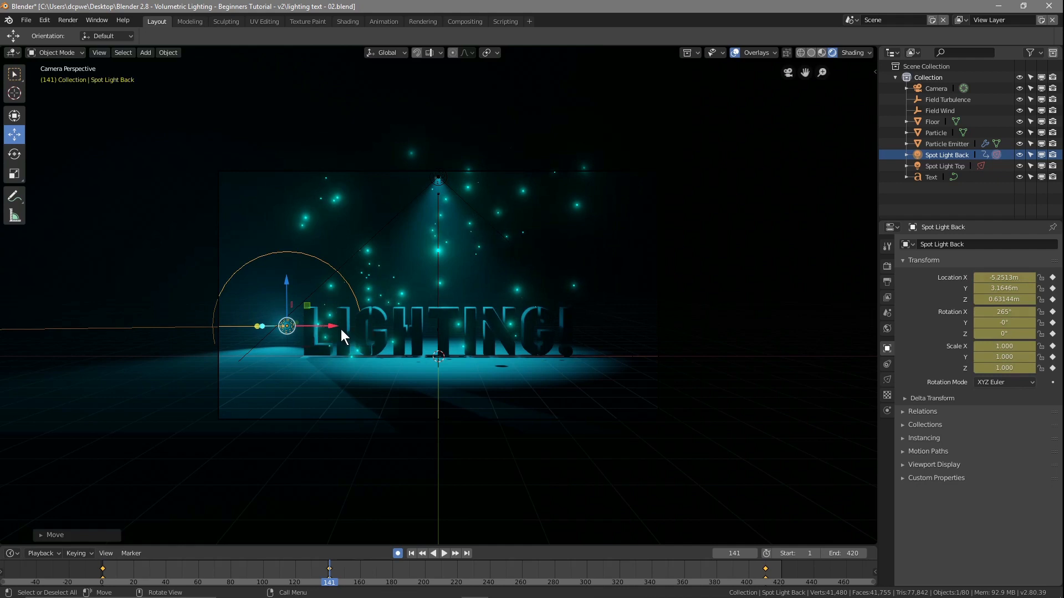
key("ctrl+z")
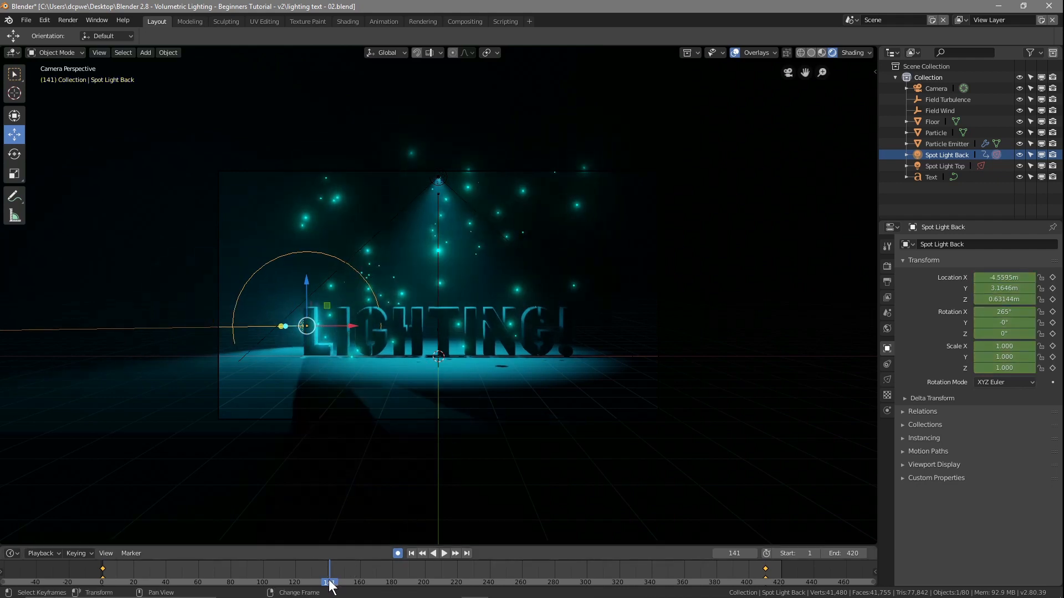
Step: Move to frame 125, free the Particle Emitter's bake and set its emission start frame to 125
left_click_drag(330, 578, 303, 577)
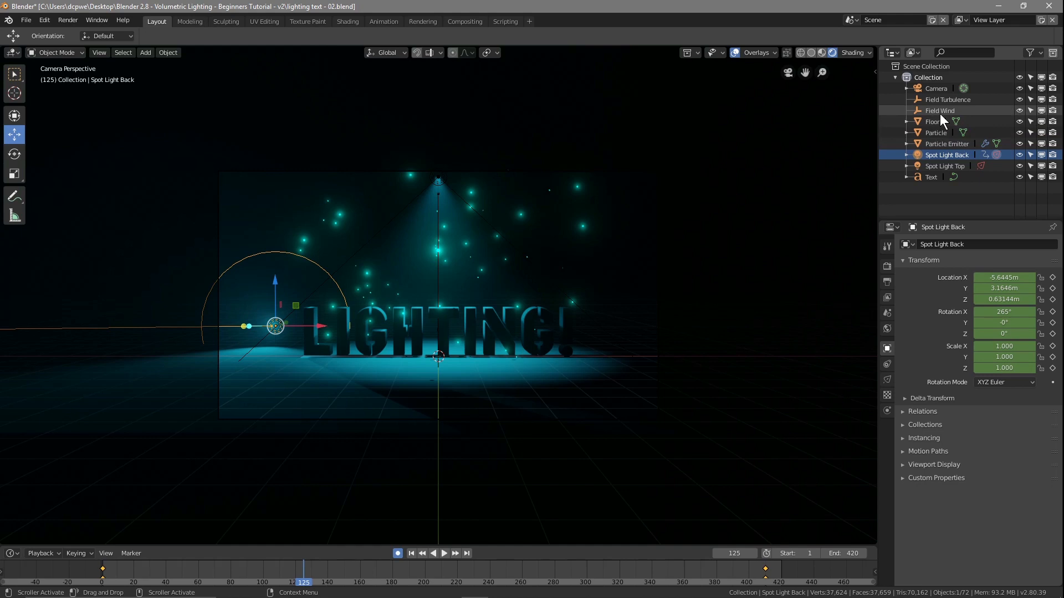
left_click(931, 144)
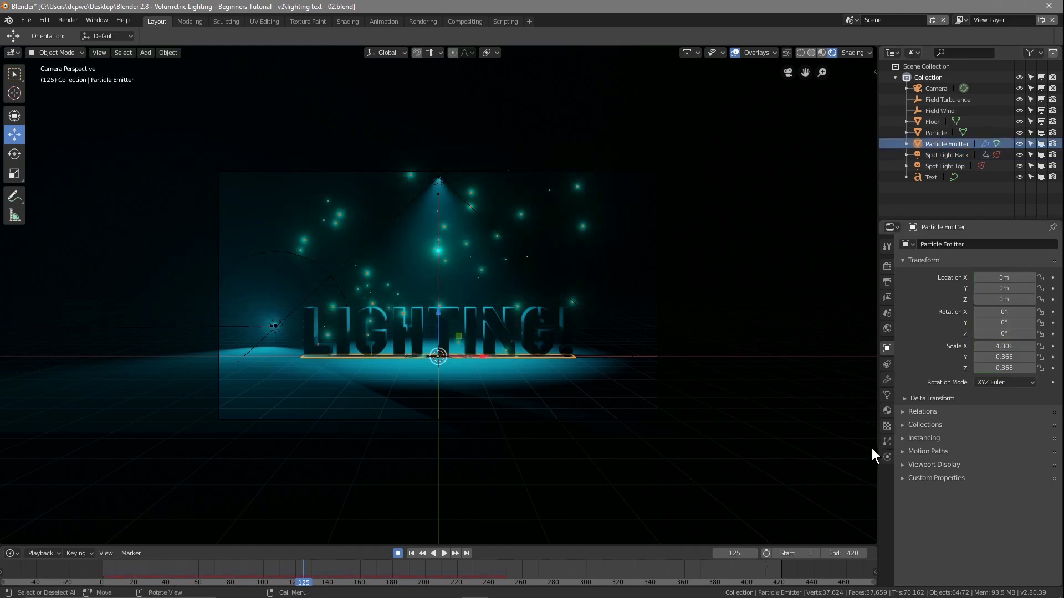
left_click(886, 441)
scroll(998, 267, "up", 3)
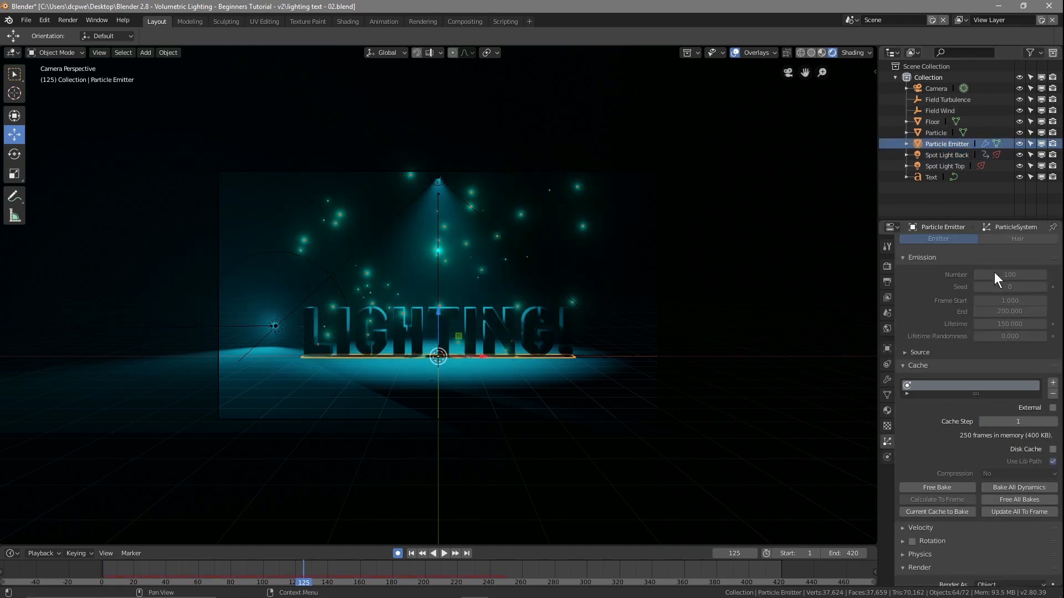
left_click(940, 511)
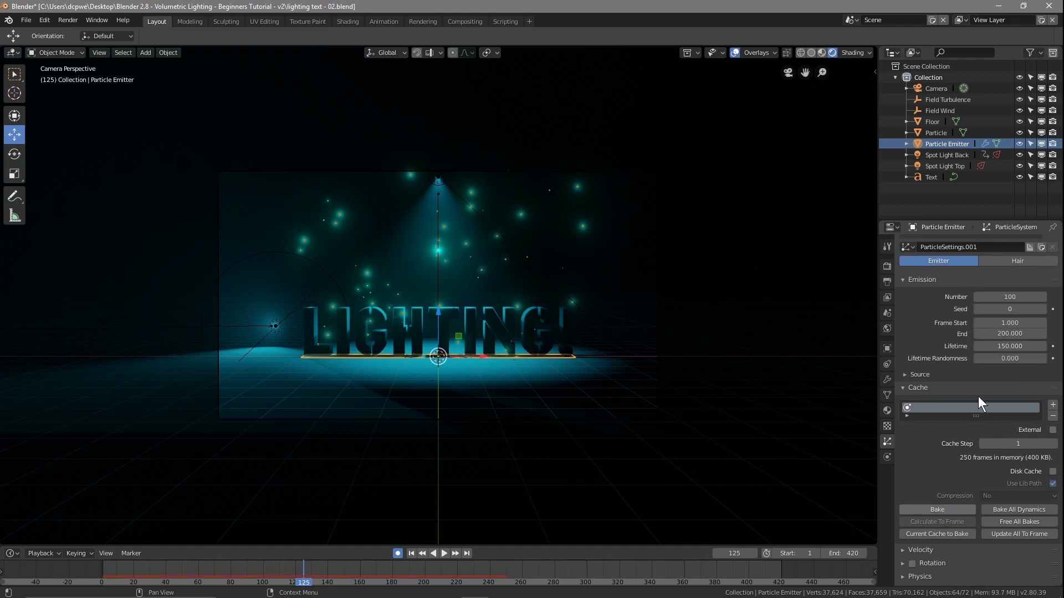
left_click(997, 324)
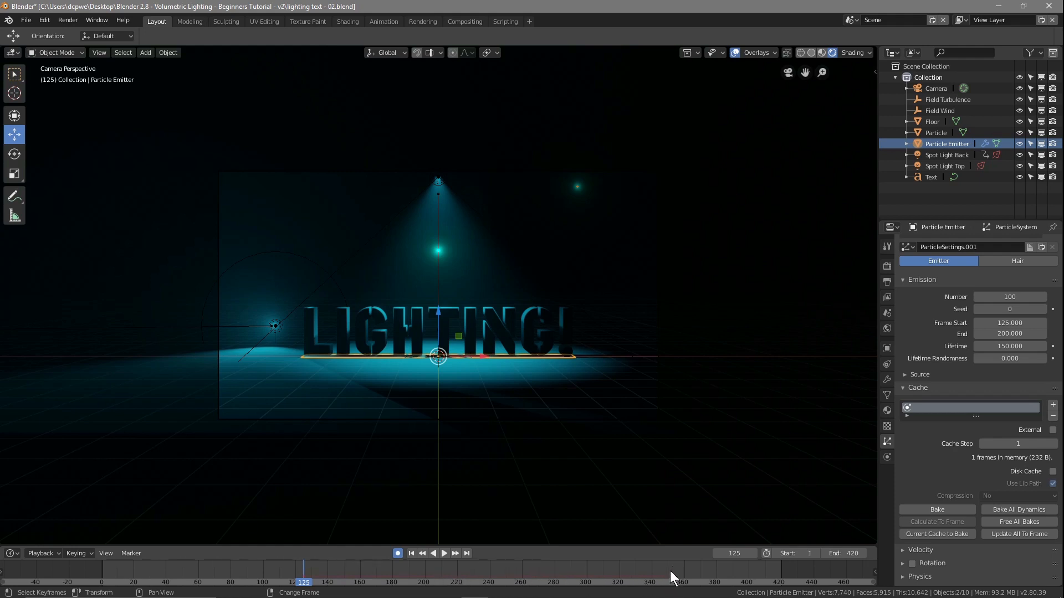
Step: Preview the delayed particle emission by playing and scrubbing the timeline up to frame 352
key("space")
left_click_drag(332, 587, 669, 572)
mouse_move(669, 571)
right_mouse_down()
mouse_move(693, 573)
mouse_move(670, 572)
right_mouse_up()
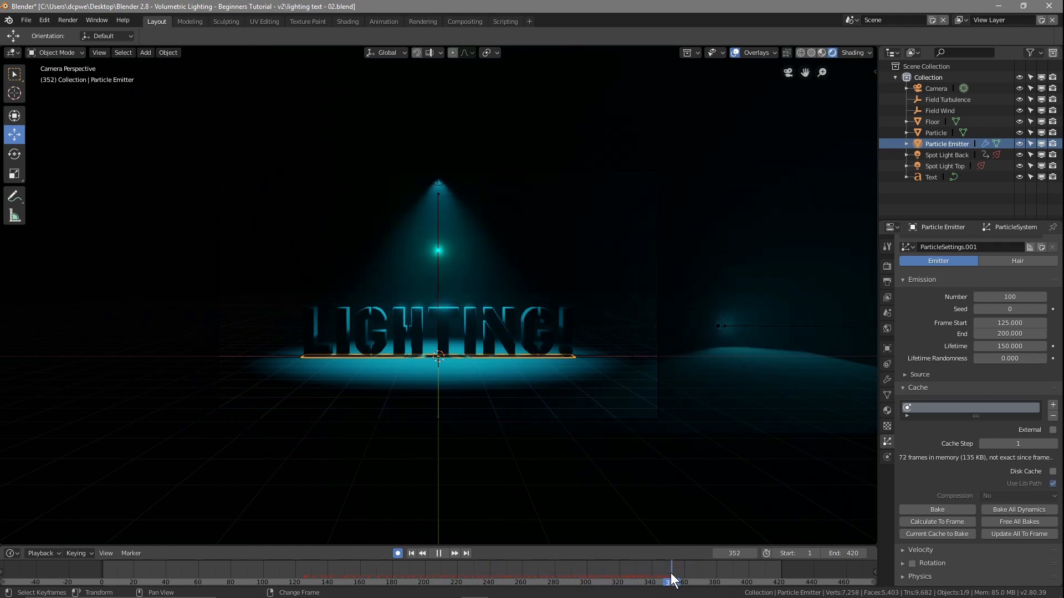
Step: At frame 125, turn off automatic keyframing and set the Particle Emitter's normal velocity to 0
right_click_drag(571, 573, 304, 570)
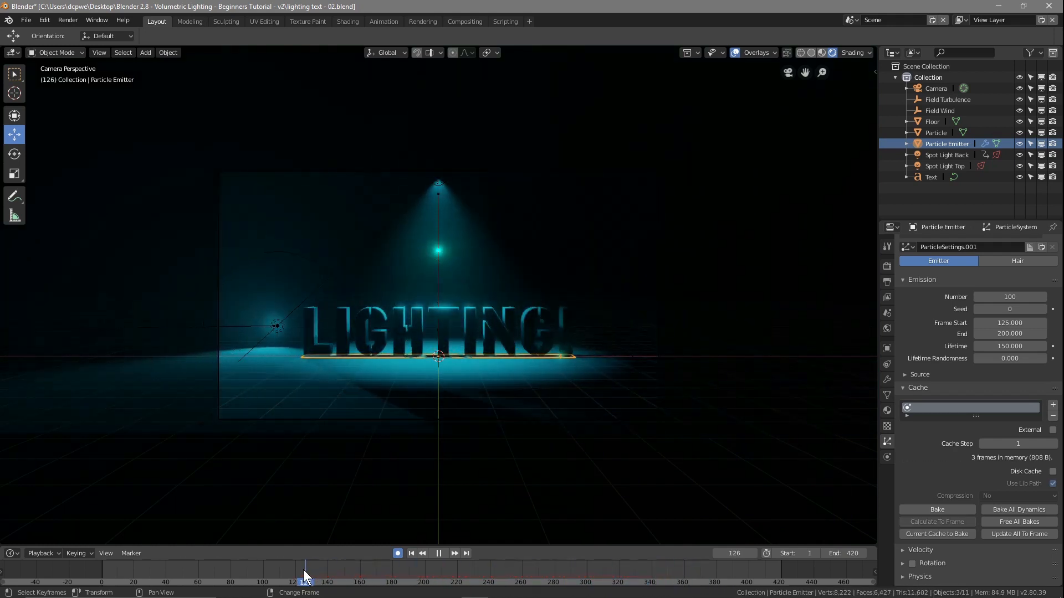
key("space")
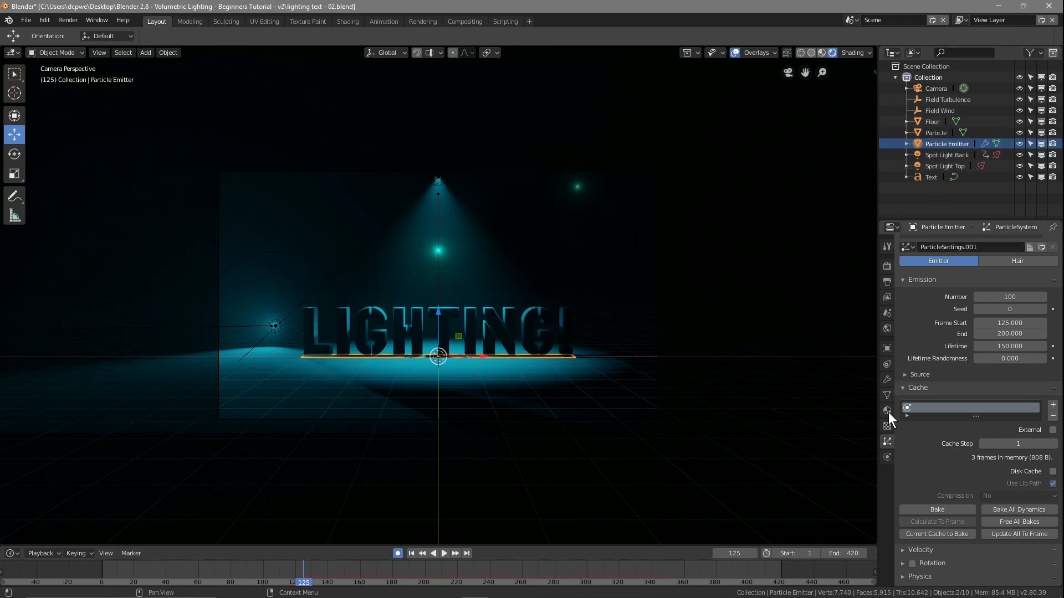
left_click(398, 553)
scroll(943, 368, "down", 10)
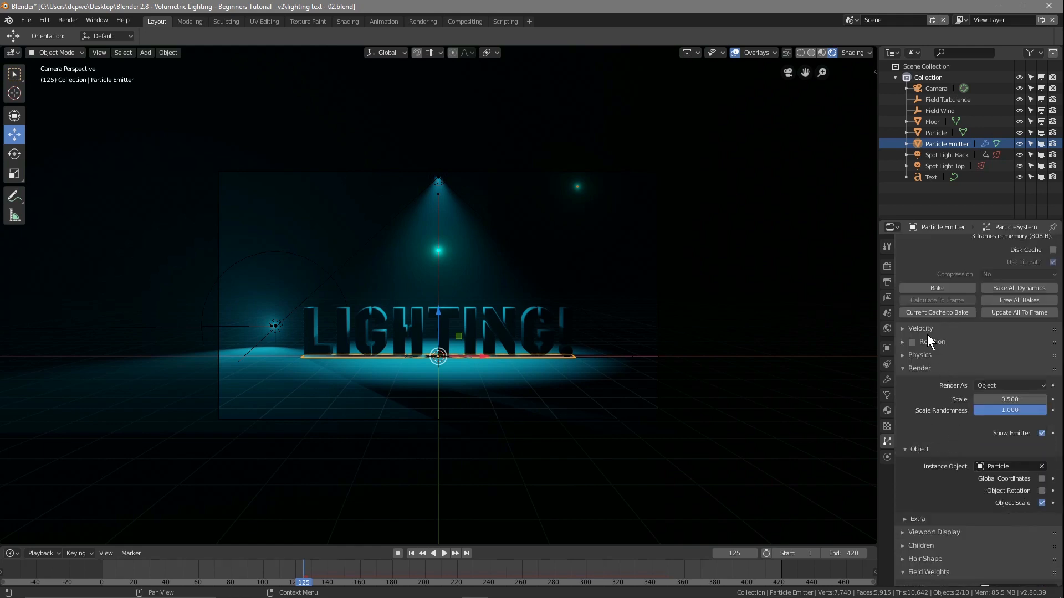
left_click(919, 328)
left_click(1010, 345)
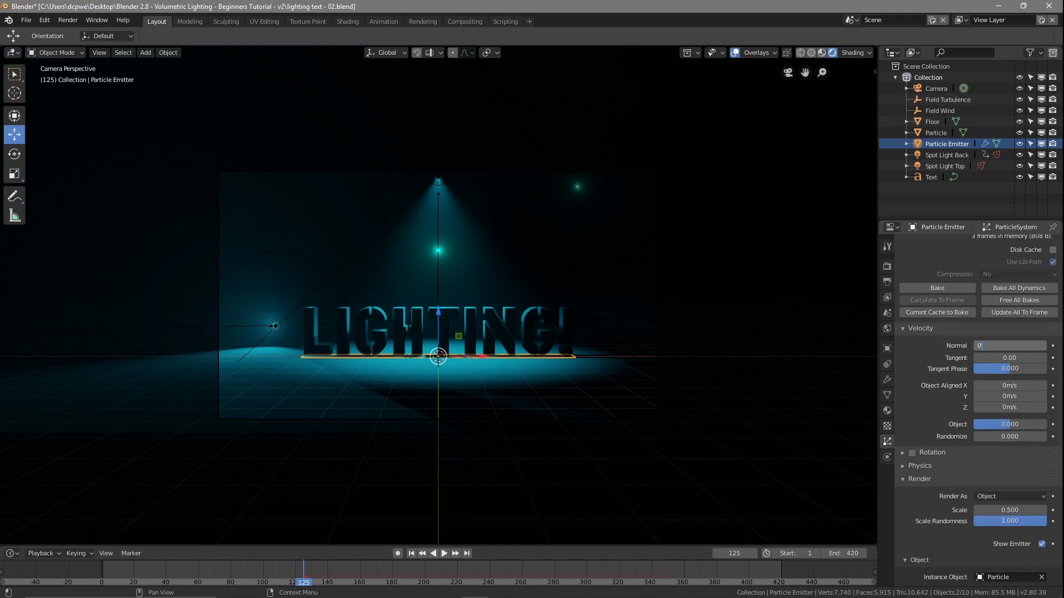
type("0")
key("Return")
Step: Play the animation to check how the particles move without normal velocity, and return to frame 125
left_click(444, 553)
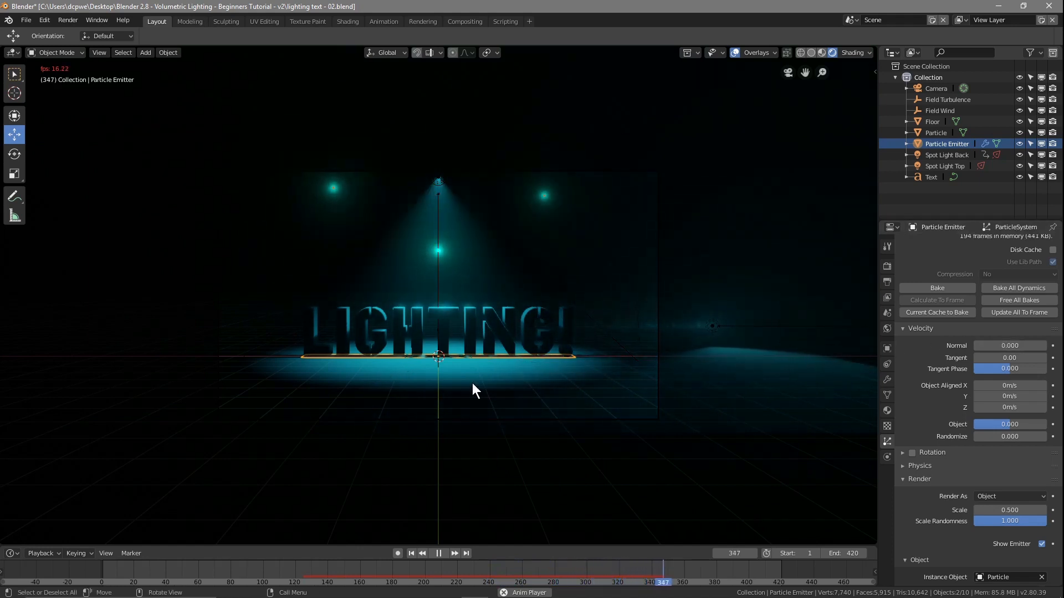
left_click(439, 553)
key("space")
left_click_drag(720, 582, 306, 585)
right_click_drag(306, 580, 304, 580)
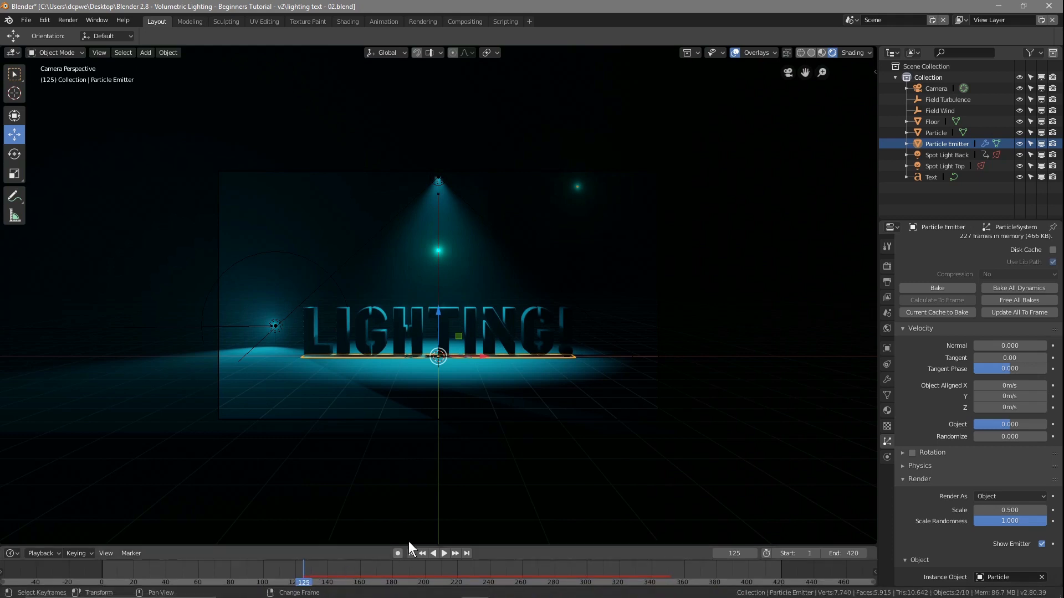
Step: Turn on automatic keyframing and keyframe the particles' render scale of 0.5 at frames 125 and 299
left_click(398, 553)
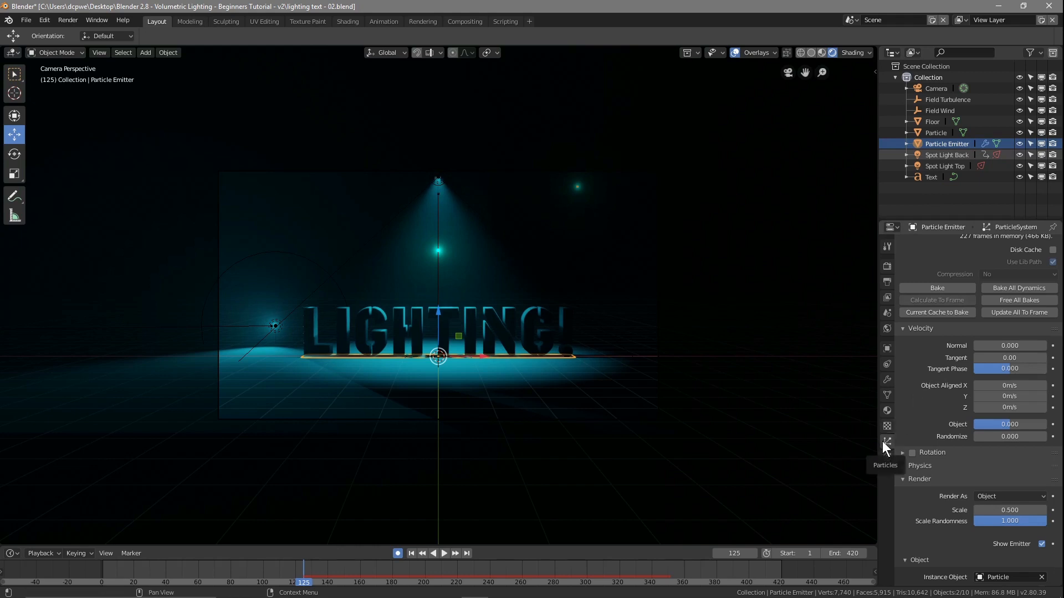
scroll(933, 396, "down", 10)
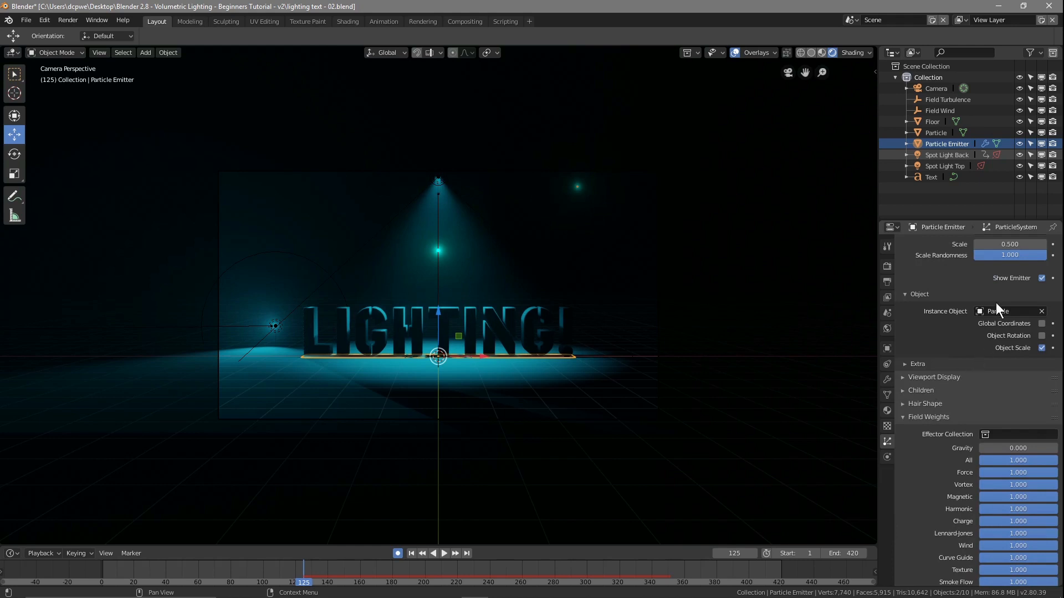
scroll(1006, 314, "up", 3)
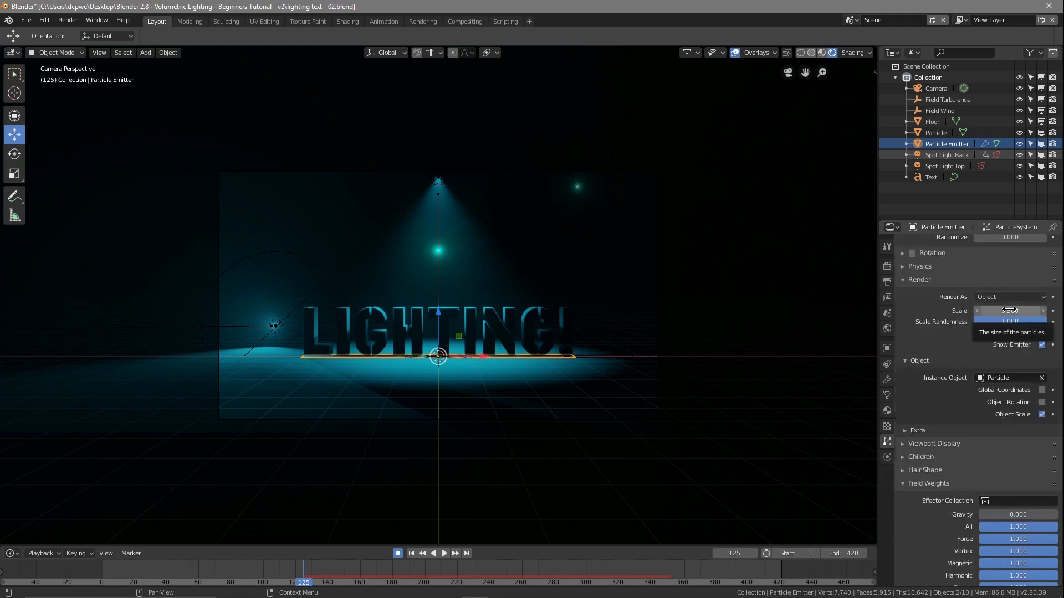
key("i")
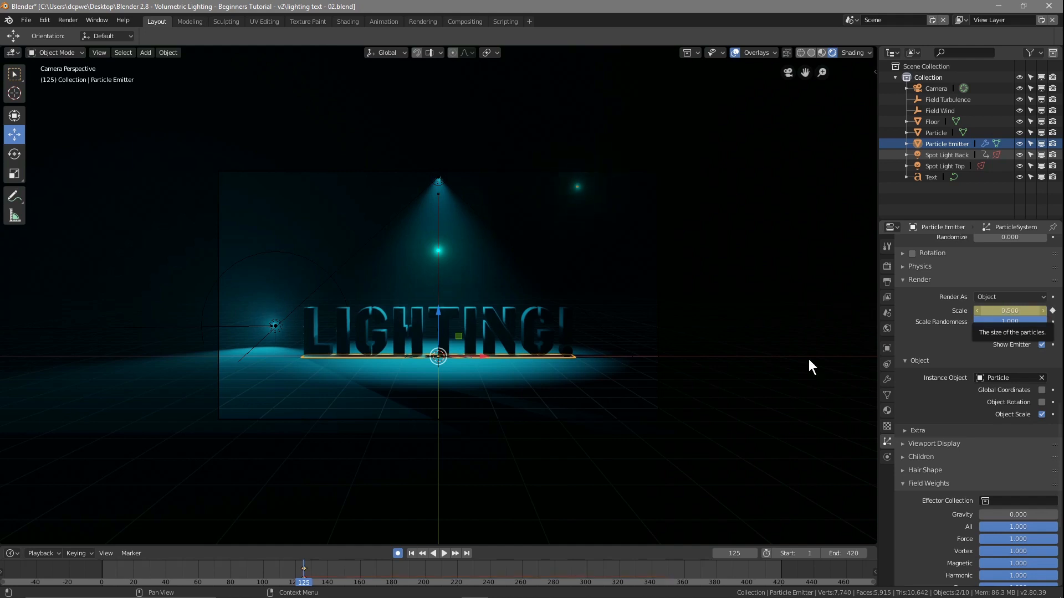
left_click_drag(301, 577, 568, 582)
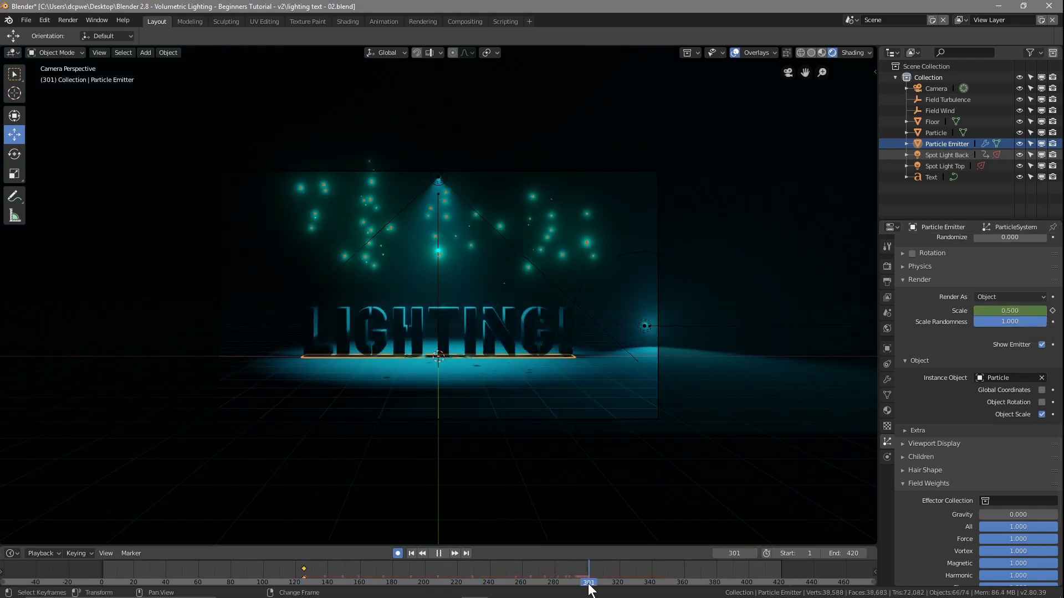
left_click_drag(586, 584, 586, 584)
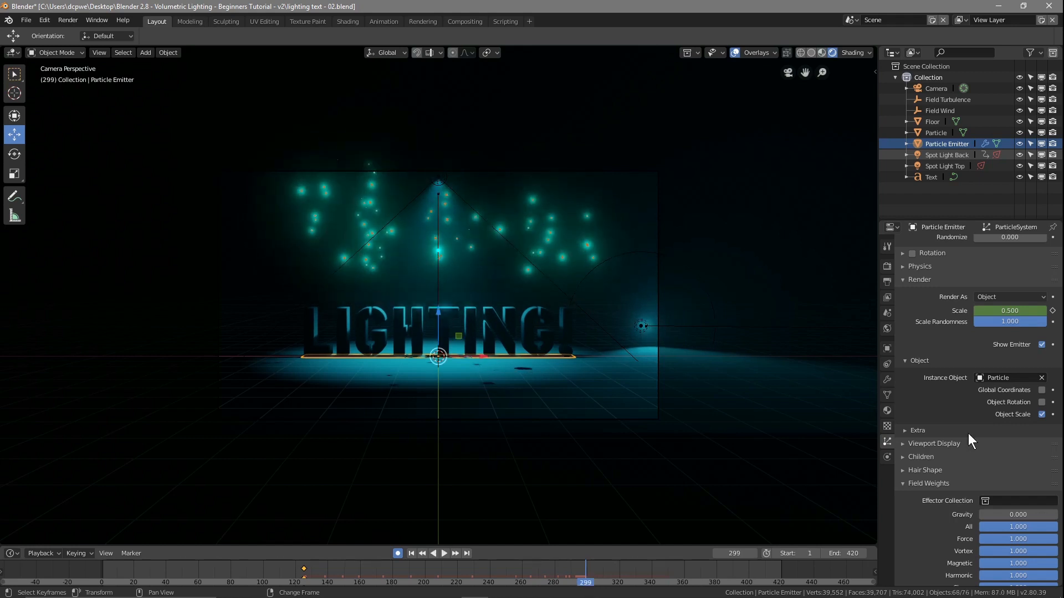
key("i")
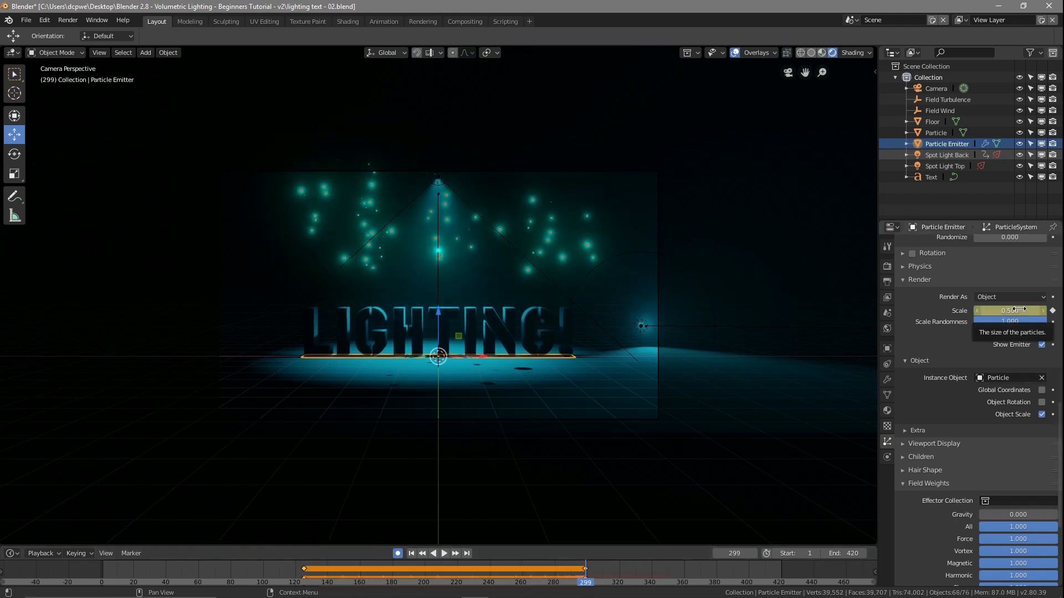
Step: At frame 351, keyframe the particles' render scale and set it to 0.001
left_click_drag(604, 571, 675, 586)
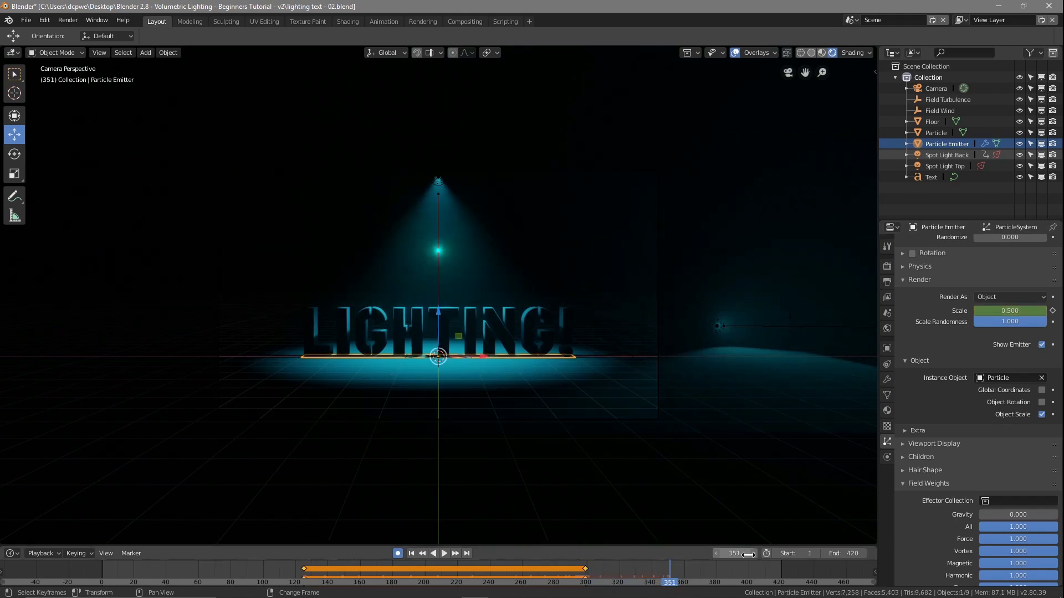
key("i")
left_click(1010, 310)
type("0.5")
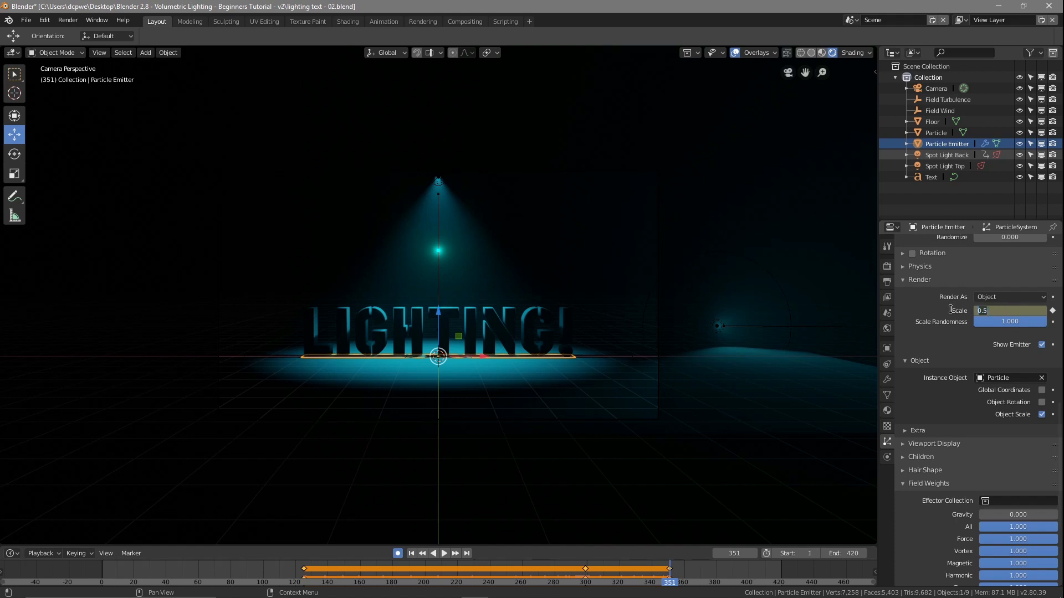
type(".001")
key("Return")
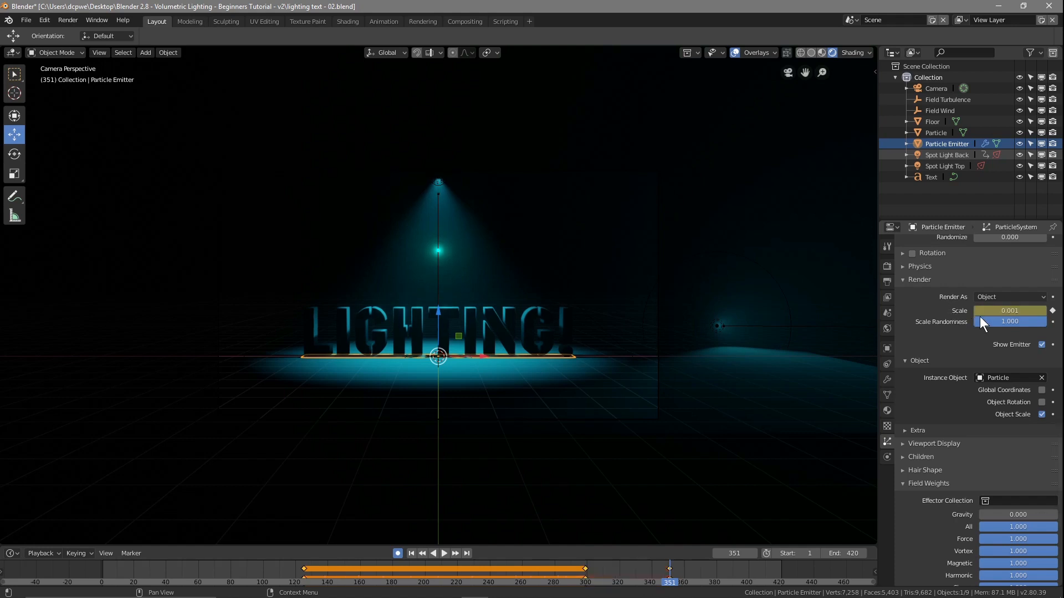
Step: At frame 124, with automatic keyframing off, raise the Particle object about 4.68 m along Z, out of the camera view
right_click_drag(675, 579, 280, 576)
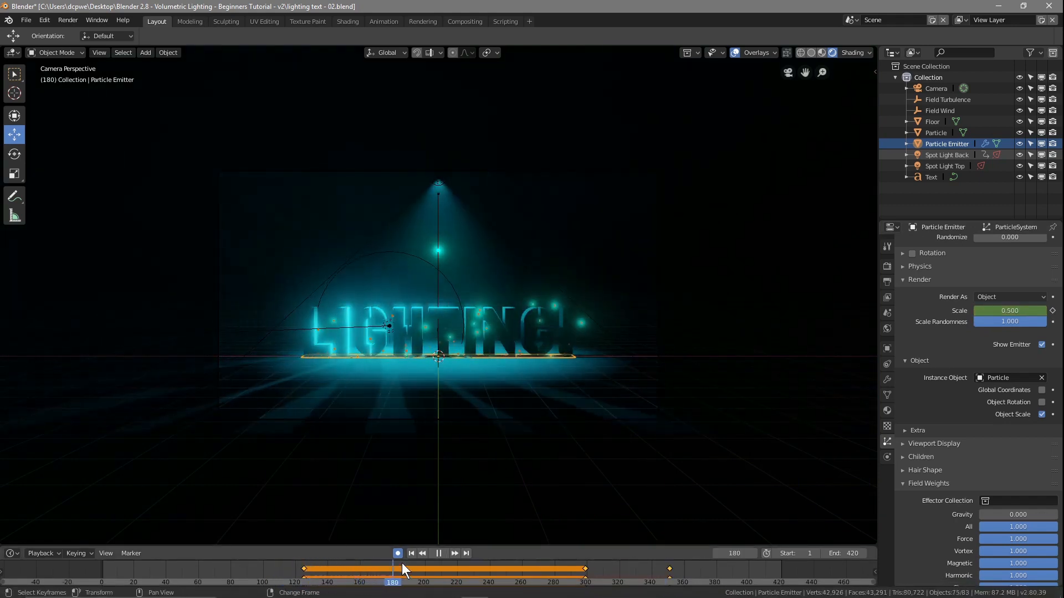
right_click_drag(494, 576, 306, 574)
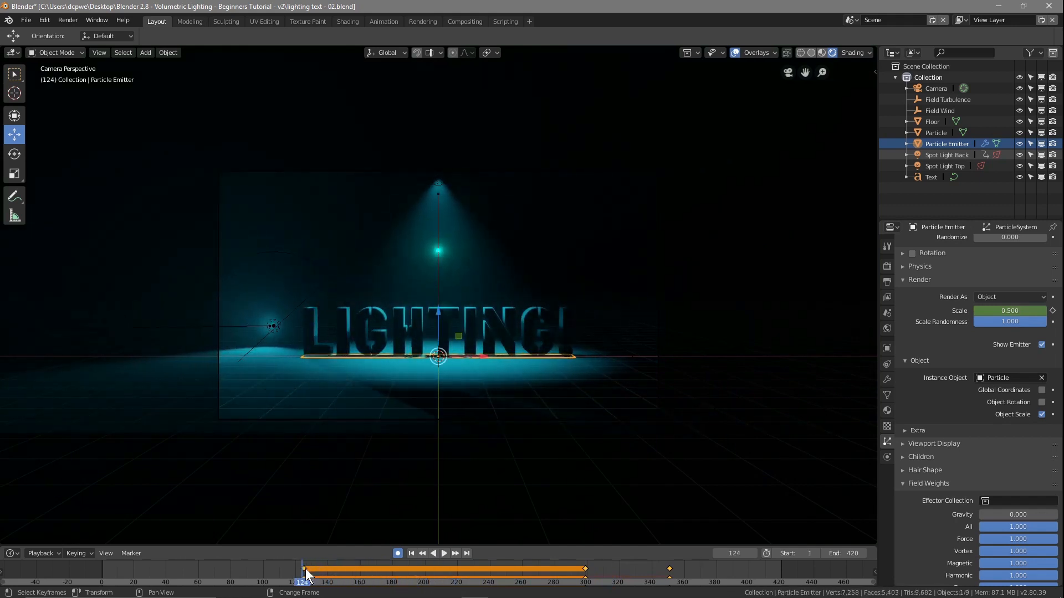
left_click(397, 553)
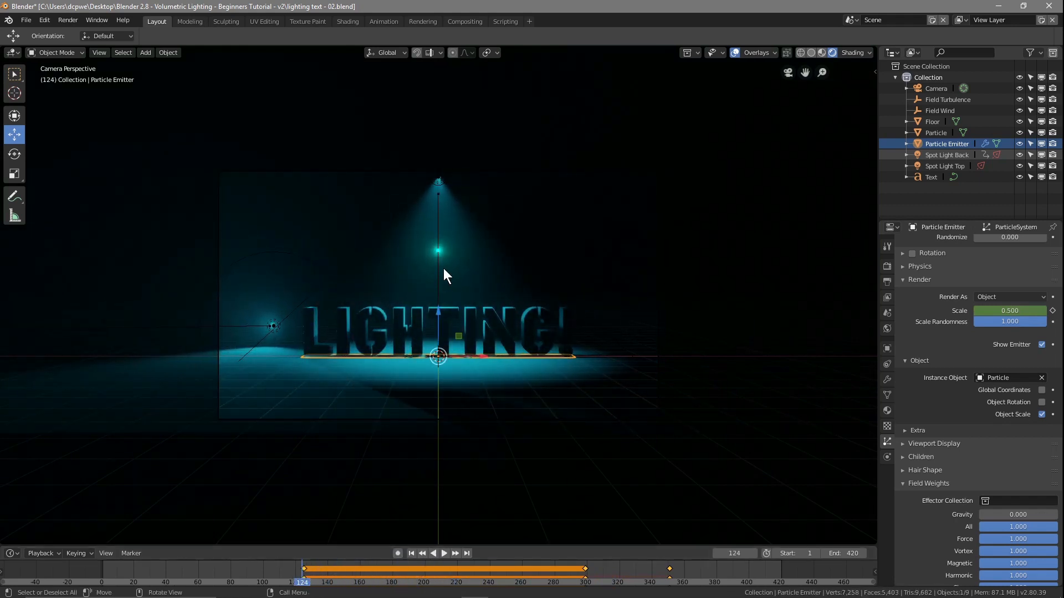
left_click(437, 252)
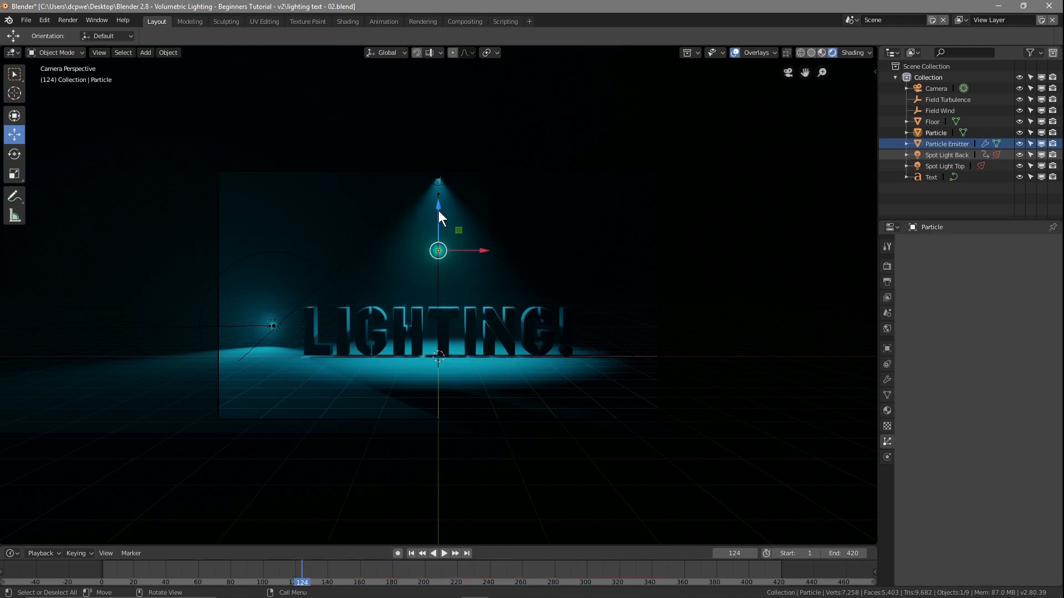
key("g")
key("z")
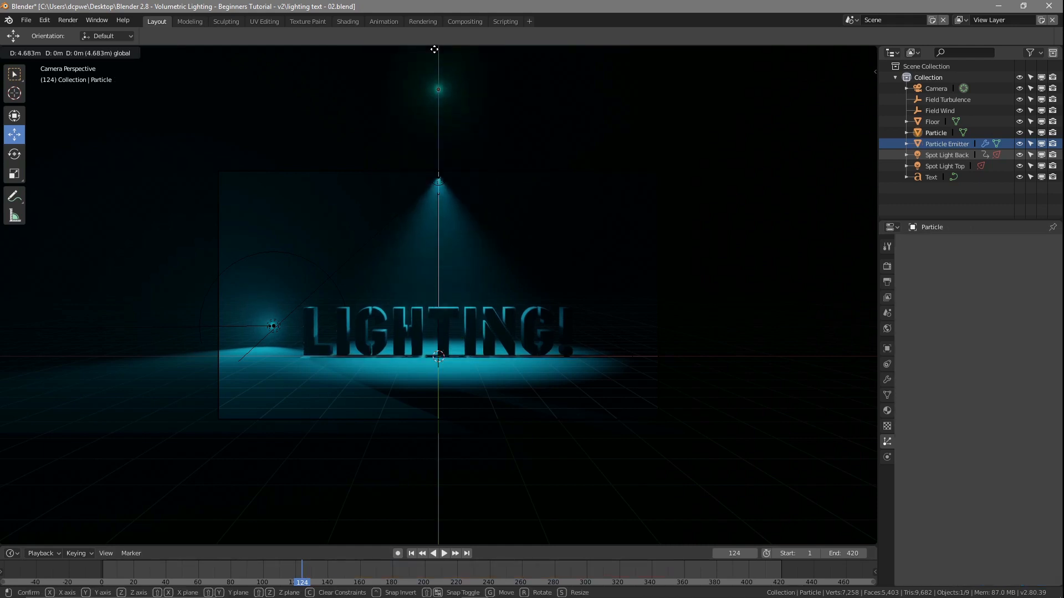
left_click(434, 50)
Step: Return to frame 1, turn on automatic keyframing, and keyframe Spot Light Top's energy
right_click_drag(278, 577, 100, 582)
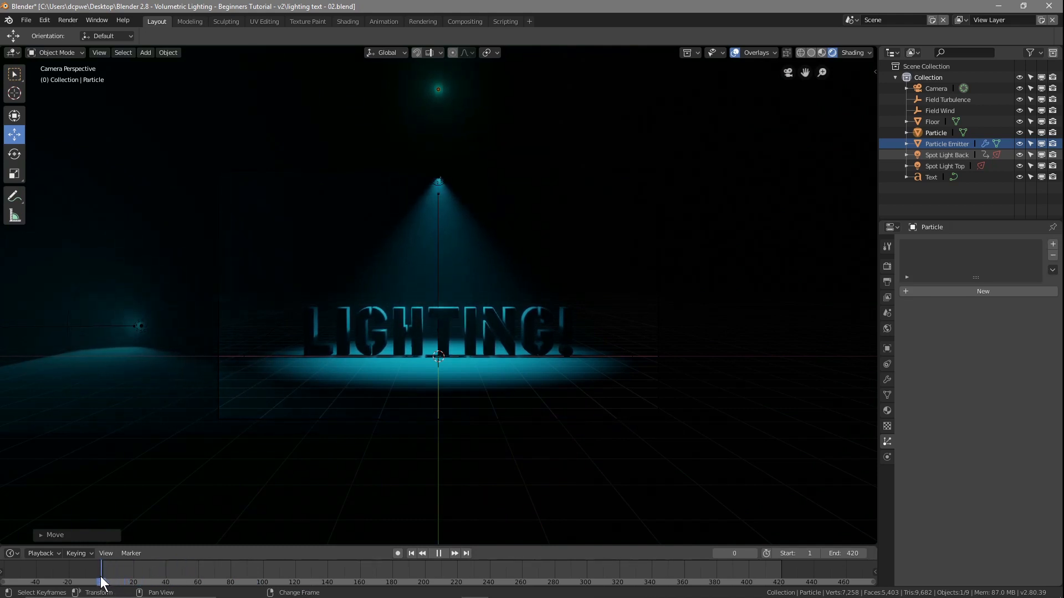
right_click_drag(103, 579, 103, 581)
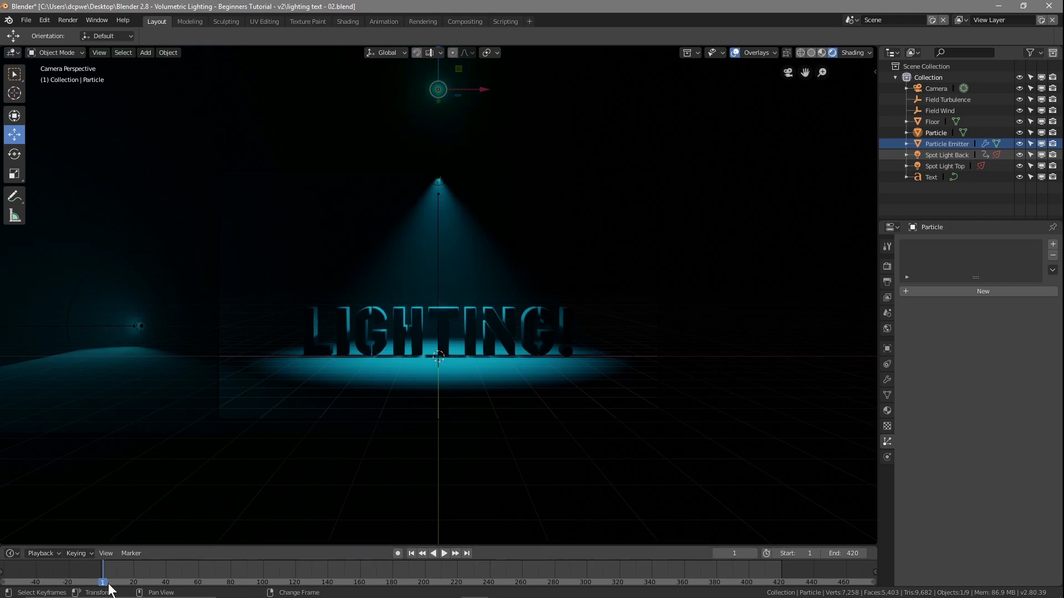
left_click(398, 553)
left_click(438, 179)
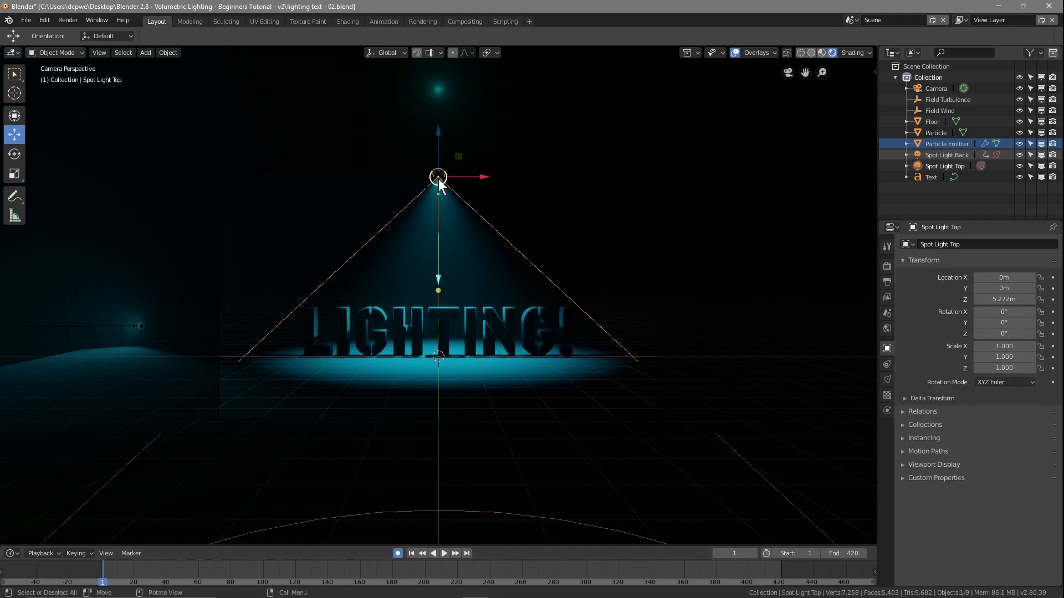
left_click(887, 379)
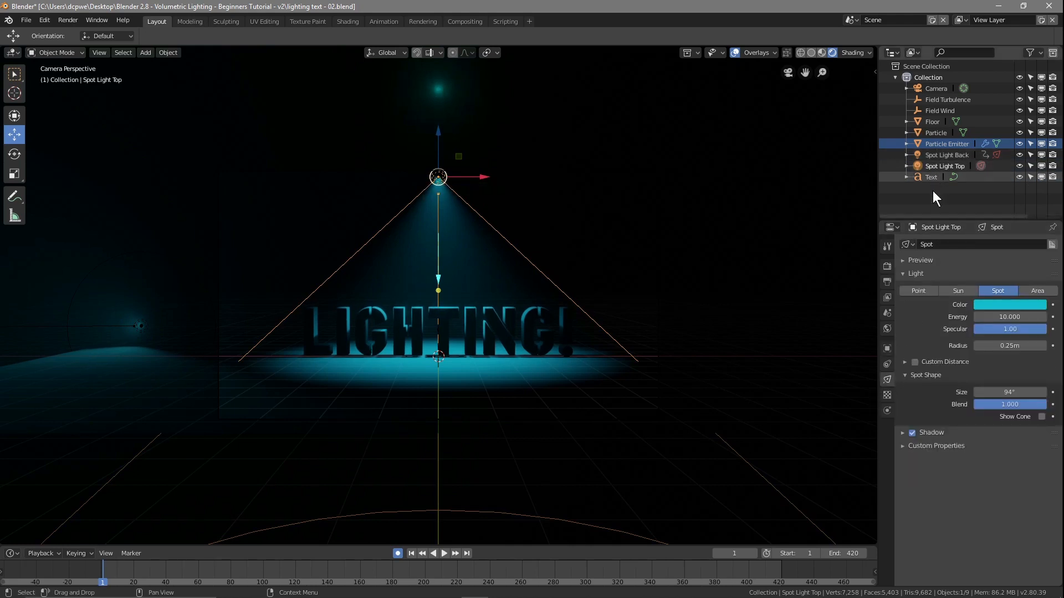
left_click(936, 167)
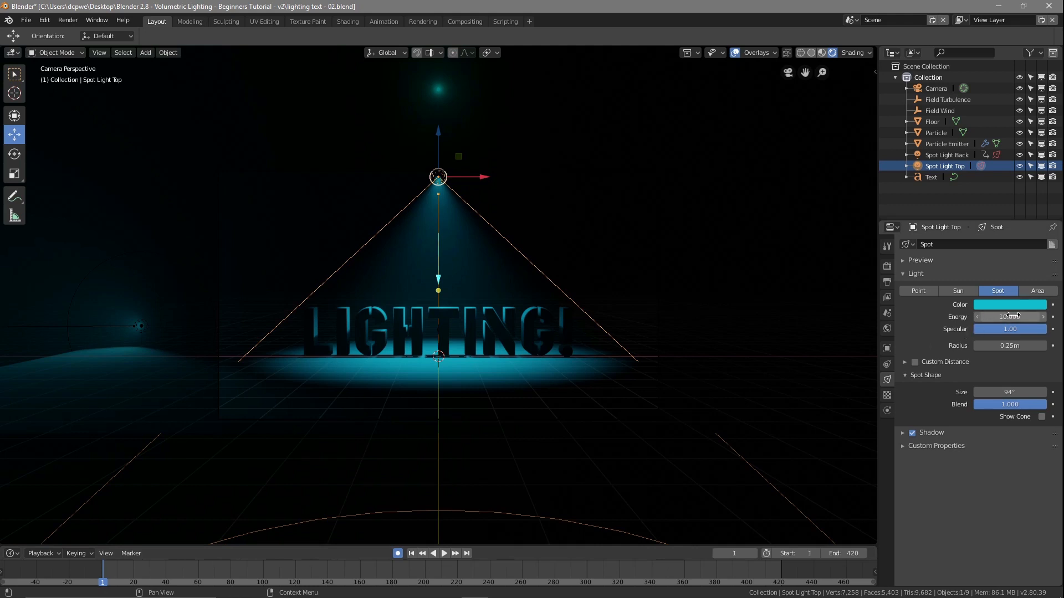
key("i")
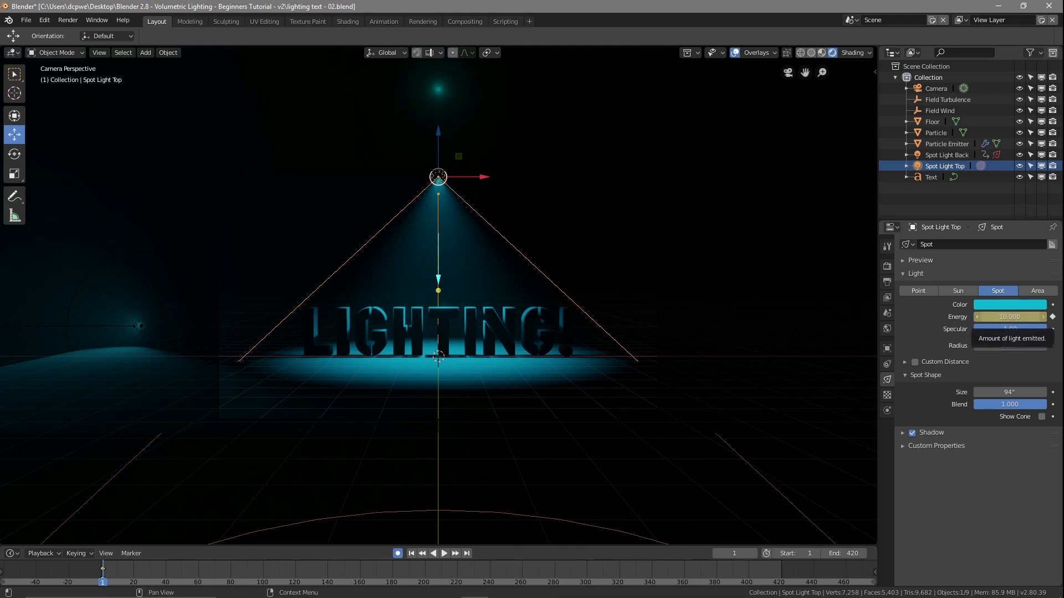
left_click(926, 327)
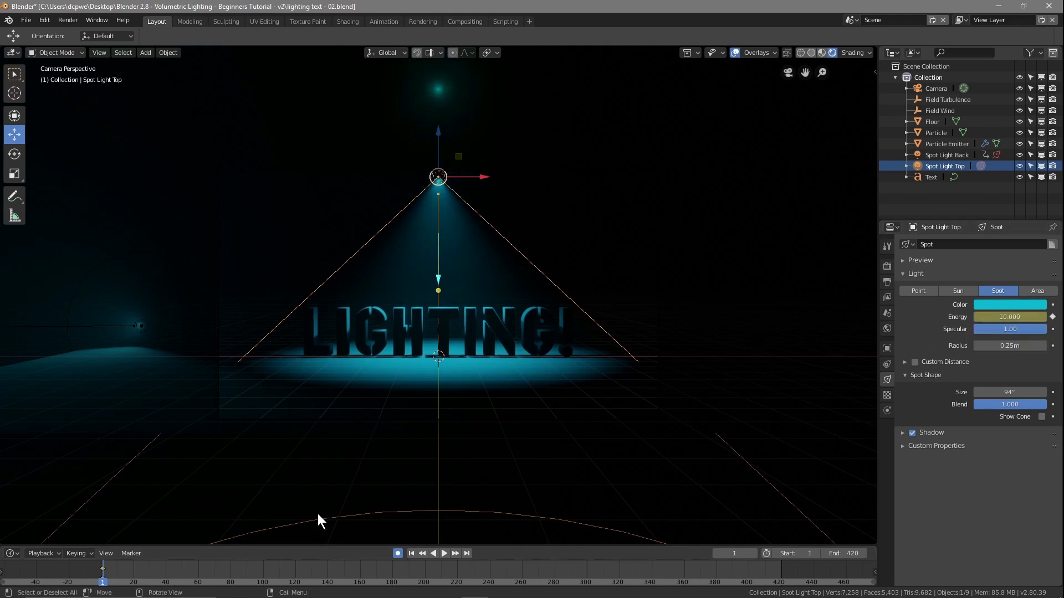
Step: Keyframe Spot Light Top's energy of 10 at frame 120, and set its energy at frame 1 to 0
left_click_drag(116, 589, 298, 573)
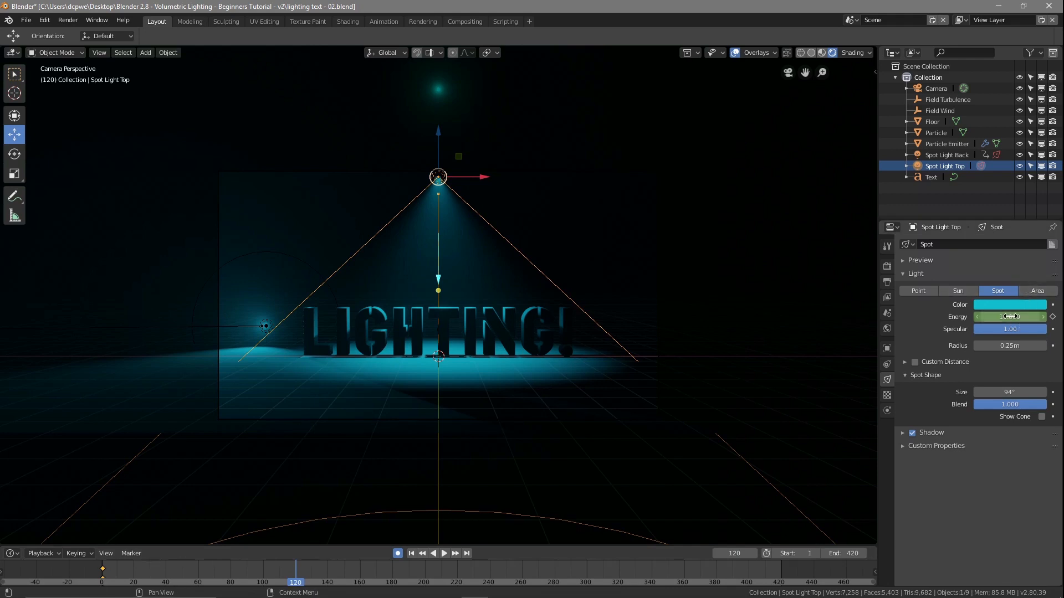
key("i")
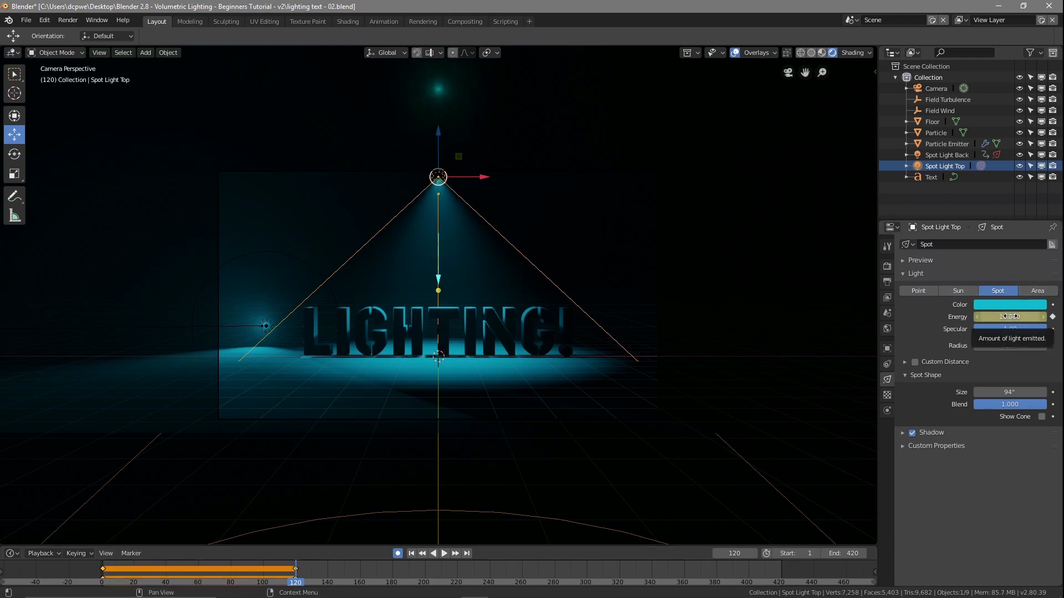
left_click_drag(292, 584, 104, 588)
left_click_drag(1010, 317, 908, 317)
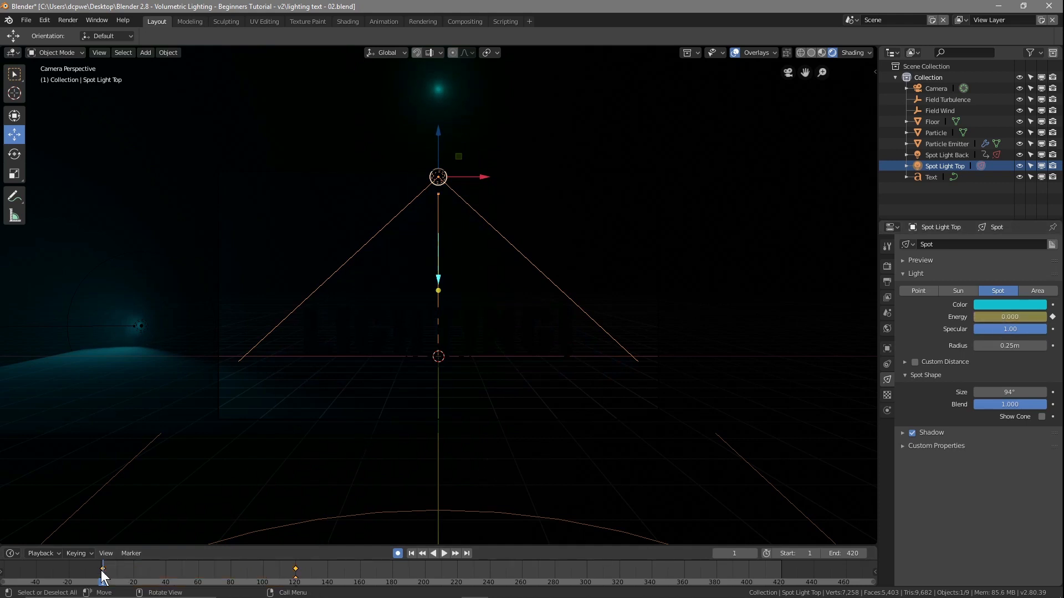
Step: Play the animation, go to frame 340, and keyframe Spot Light Top's energy of 10 there
key("space")
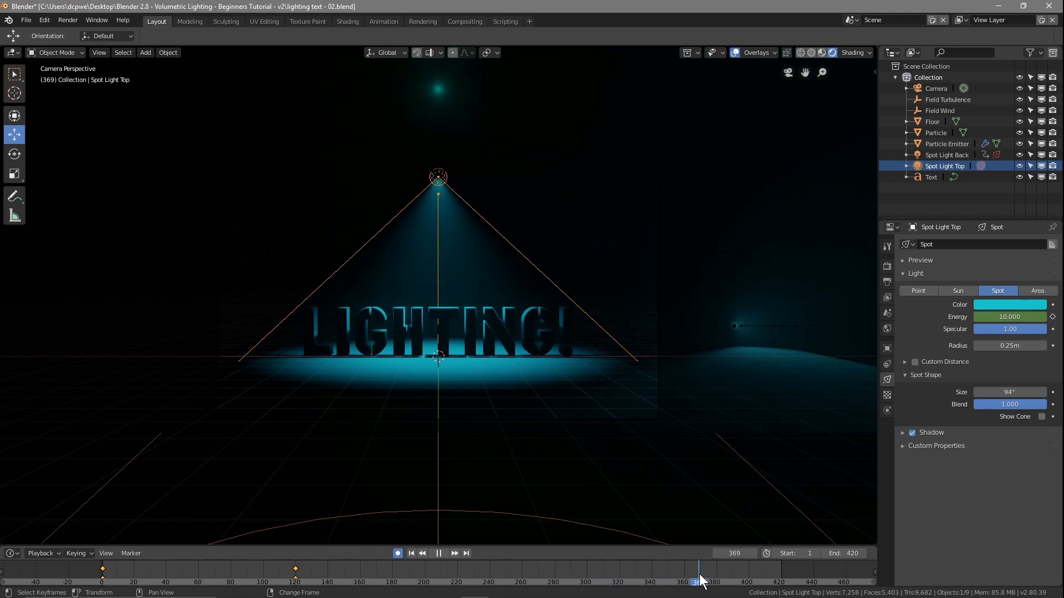
left_click_drag(701, 581, 654, 585)
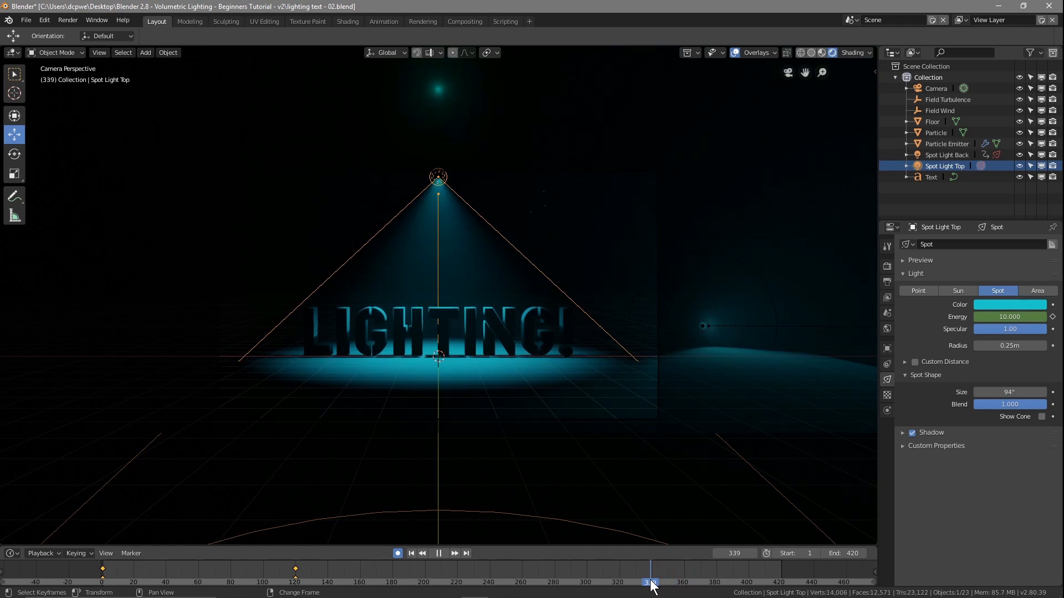
left_click_drag(654, 585, 653, 575)
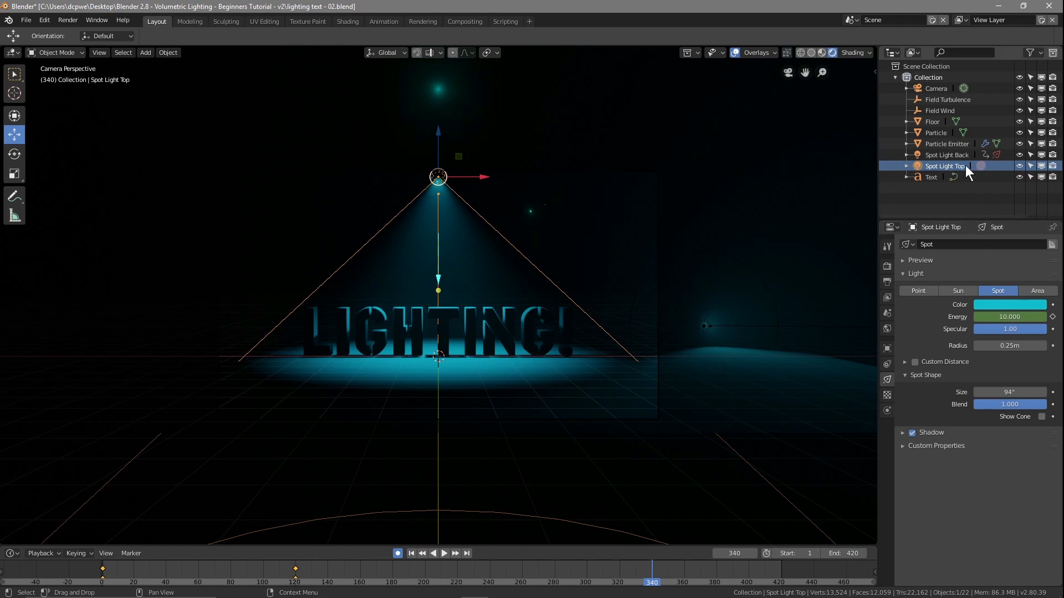
key("i")
Step: At frame 420, keyframe Spot Light Top's energy and set it to 0
left_click_drag(650, 586, 783, 585)
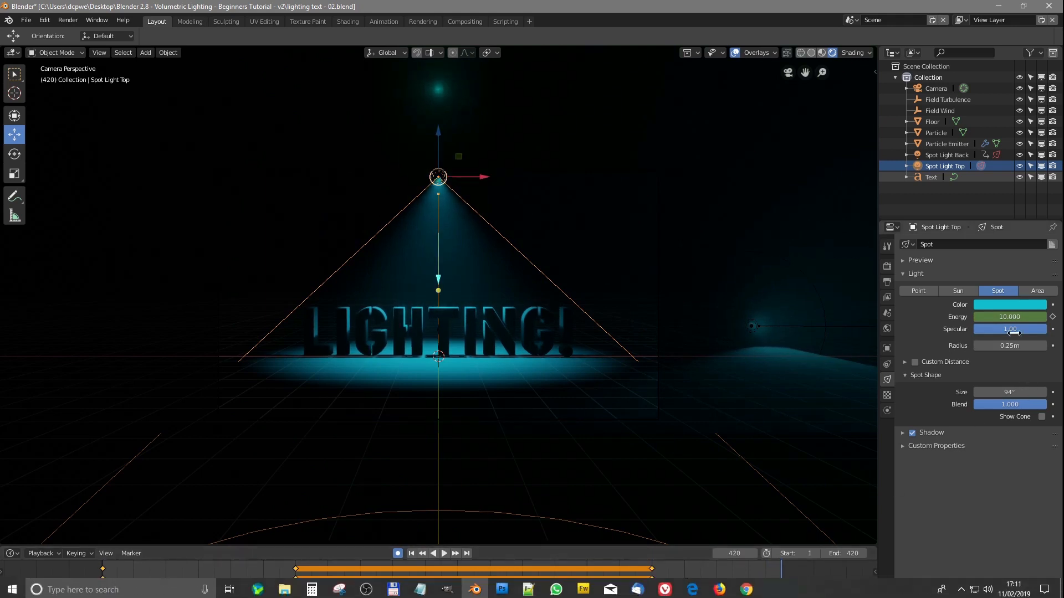
key("i")
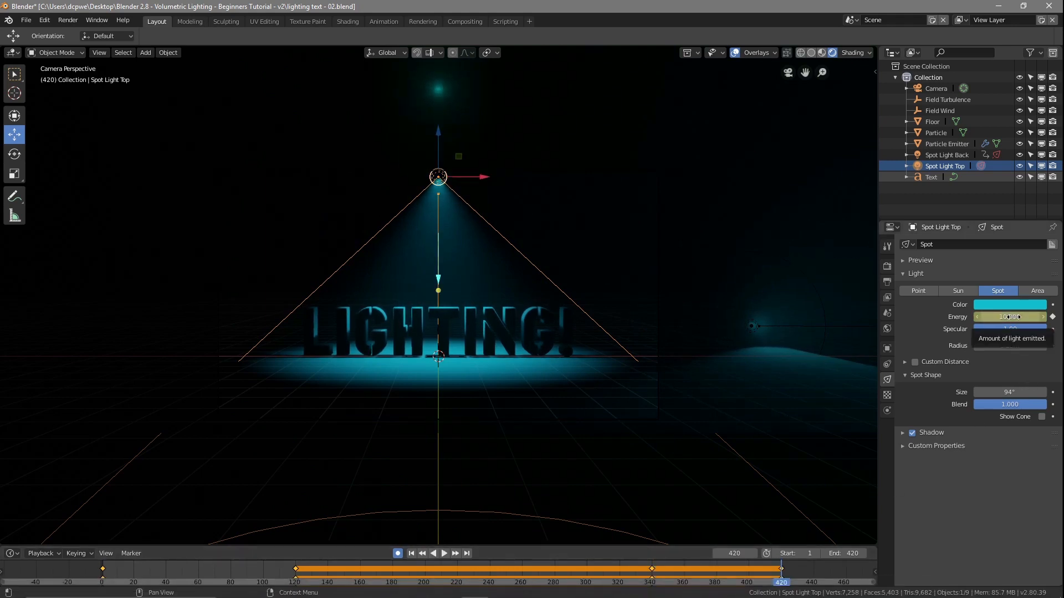
left_click(1012, 317)
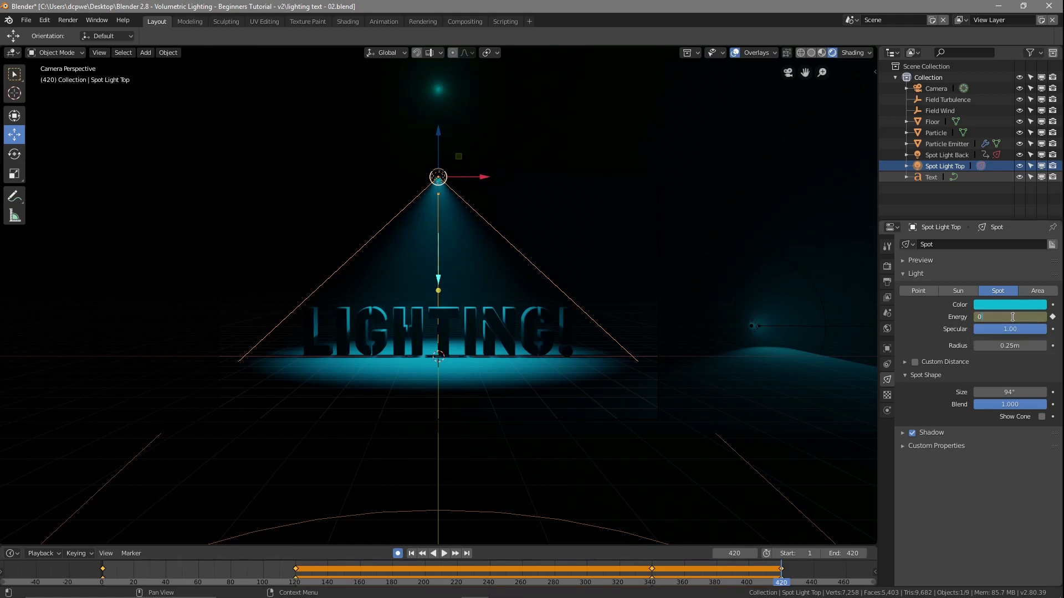
key("Return")
Step: Return to frame 1, move Spot Light Back farther out along X to about -12.49 m, and play the animation
right_click_drag(782, 580, 691, 582)
right_click_drag(554, 588, 103, 576)
left_click(140, 325)
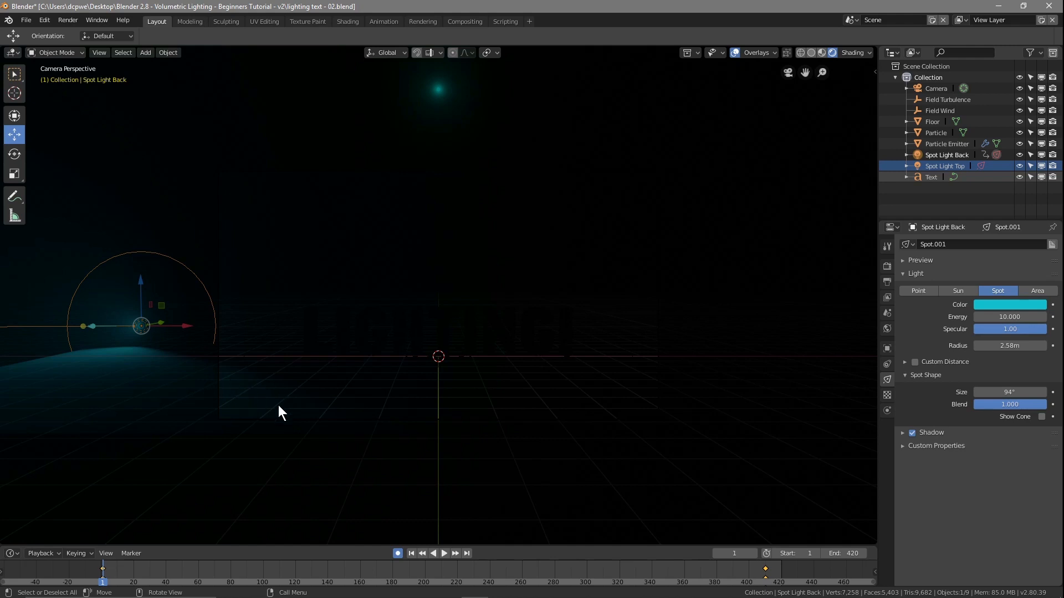
scroll(235, 405, "up", 3)
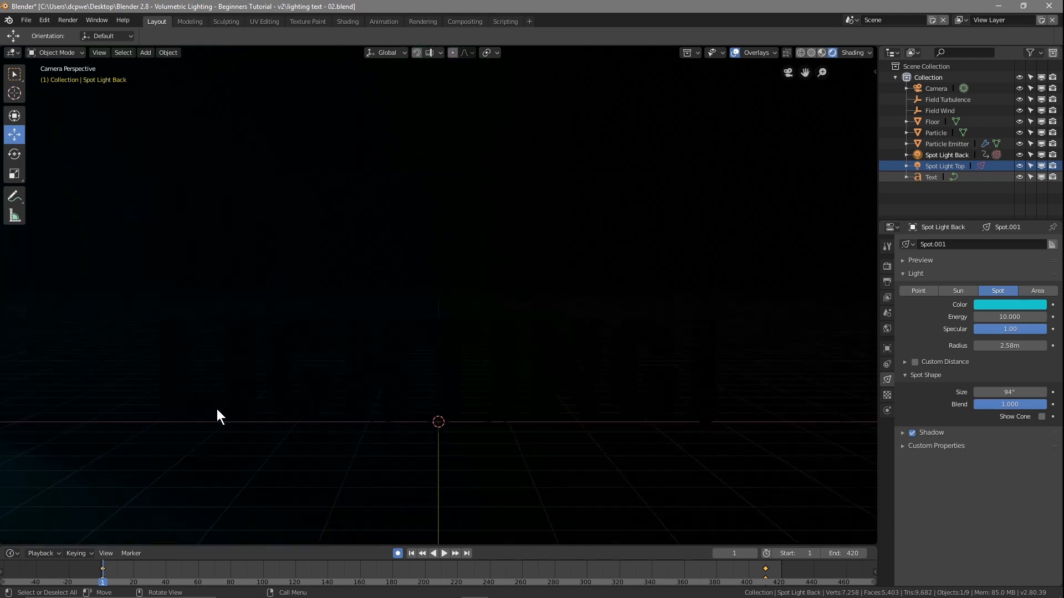
scroll(139, 449, "down", 2)
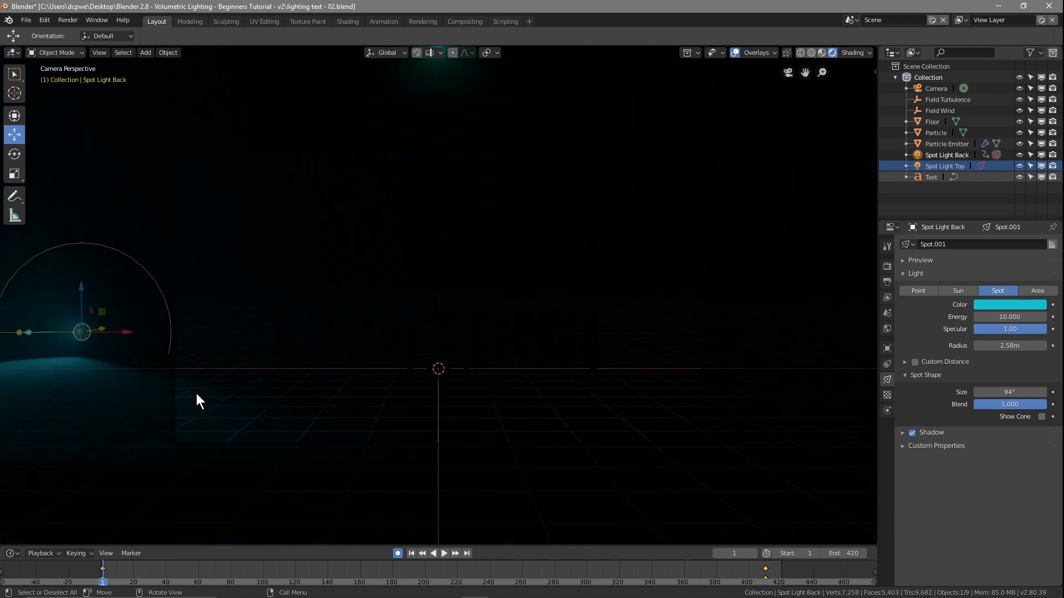
left_click_drag(127, 331, 51, 321)
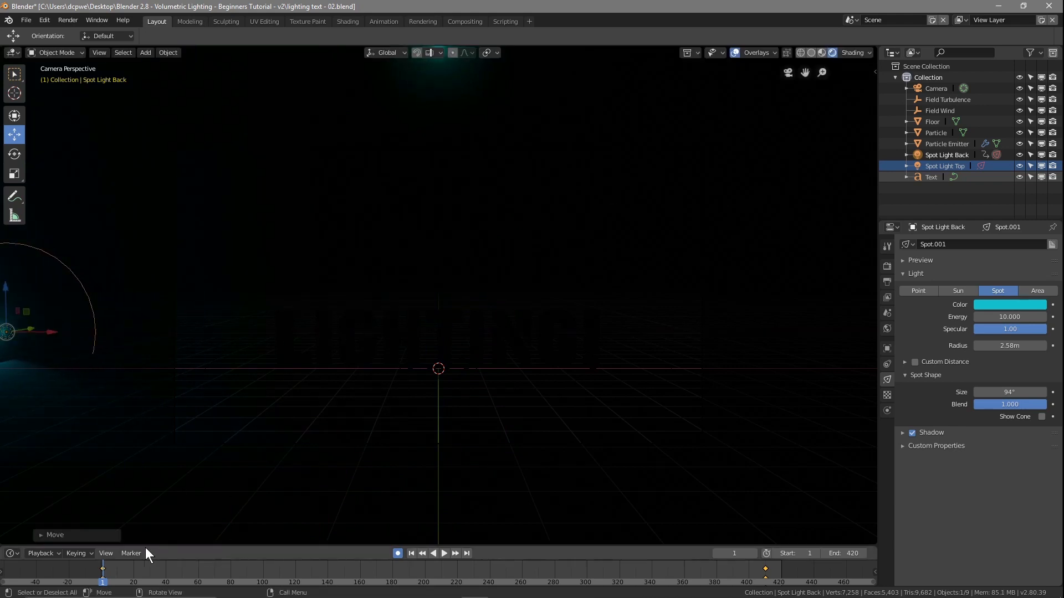
key("space")
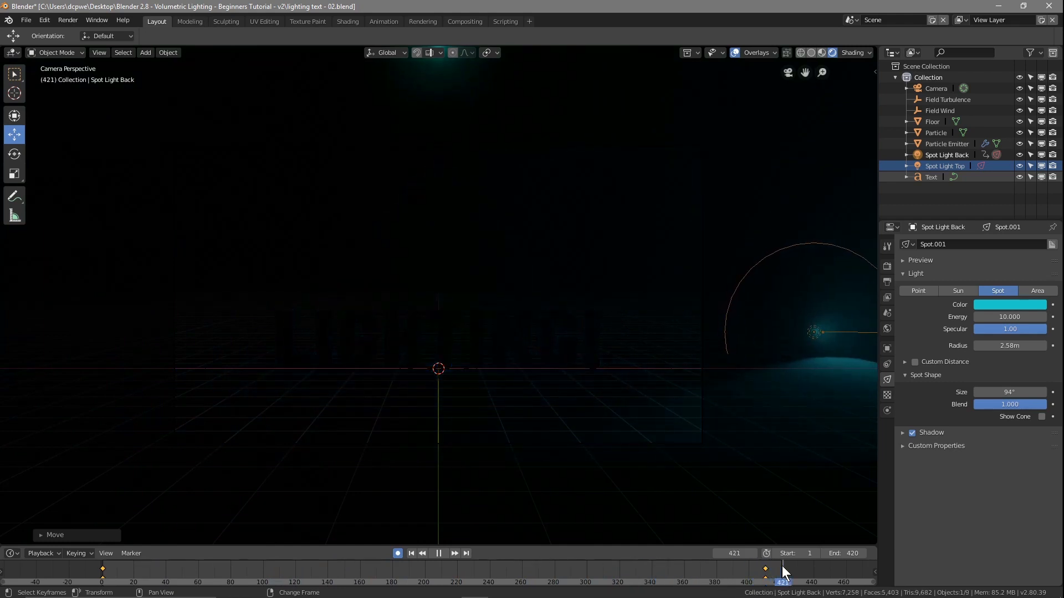
right_click_drag(780, 568, 765, 582)
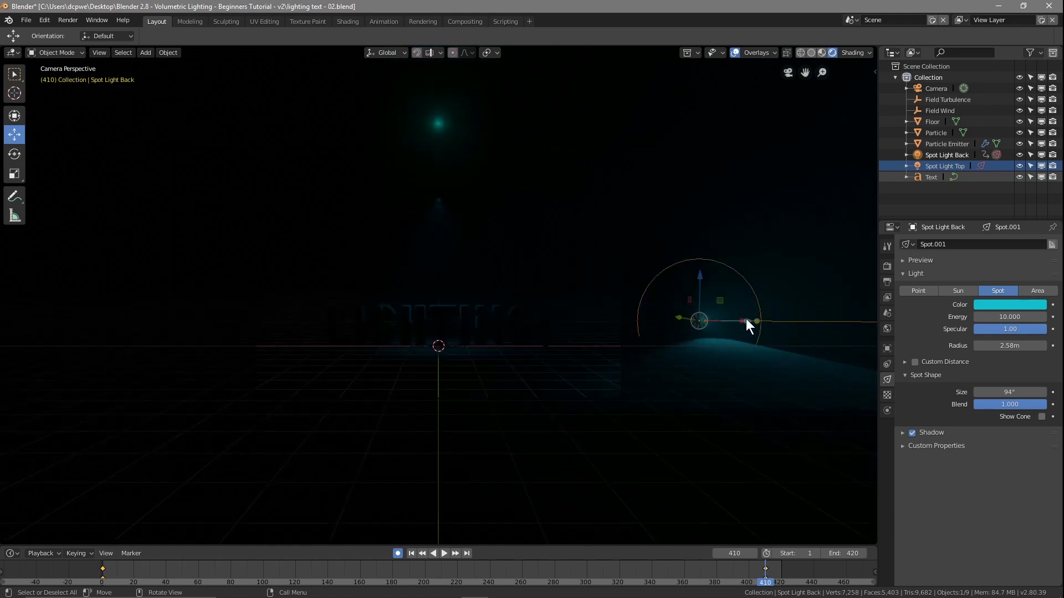
left_click_drag(747, 319, 763, 322)
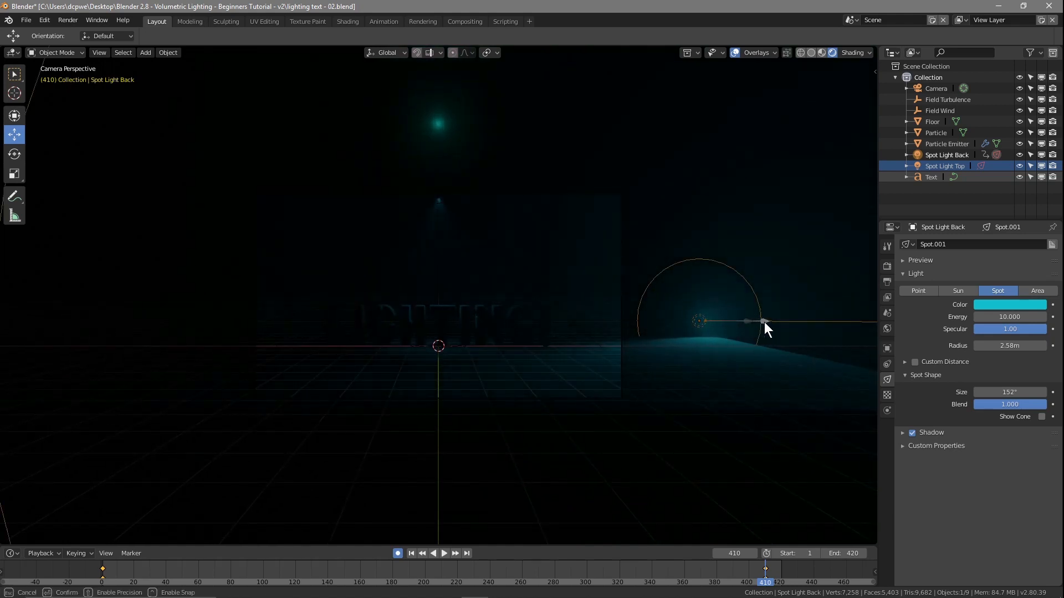
key("Escape")
key("shift+Left")
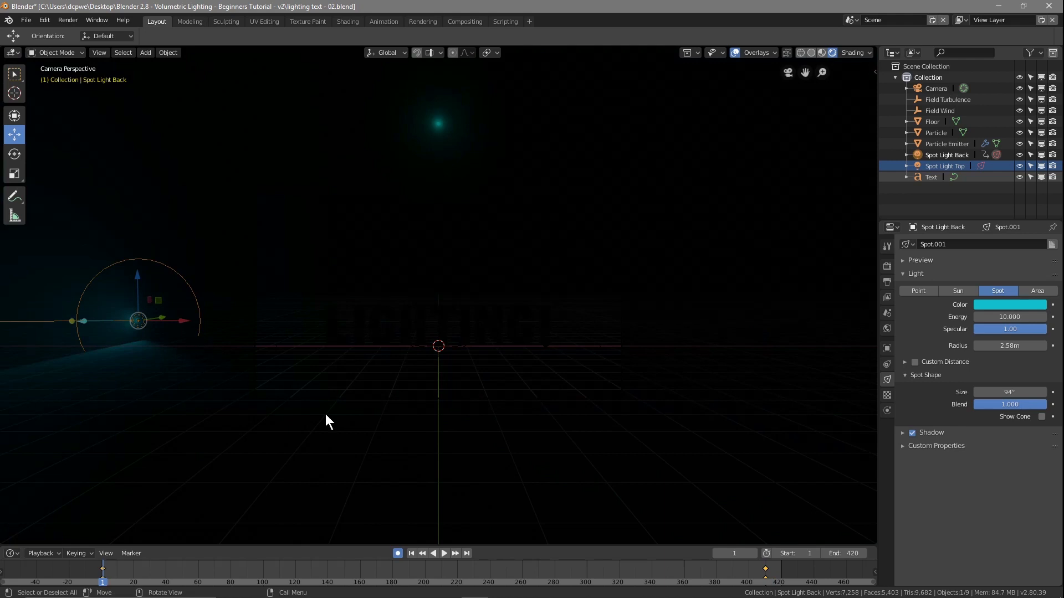
left_click(766, 567)
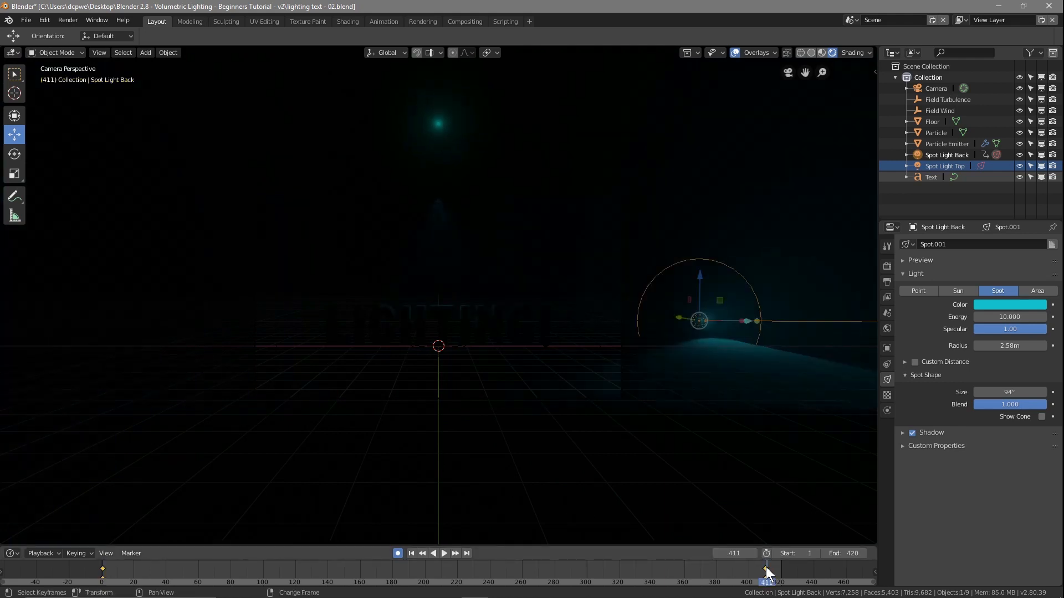
Step: At frame 410, set Spot Light Back's X location to 13.39 m, and scrub the animation back to frame 1
right_click(765, 568)
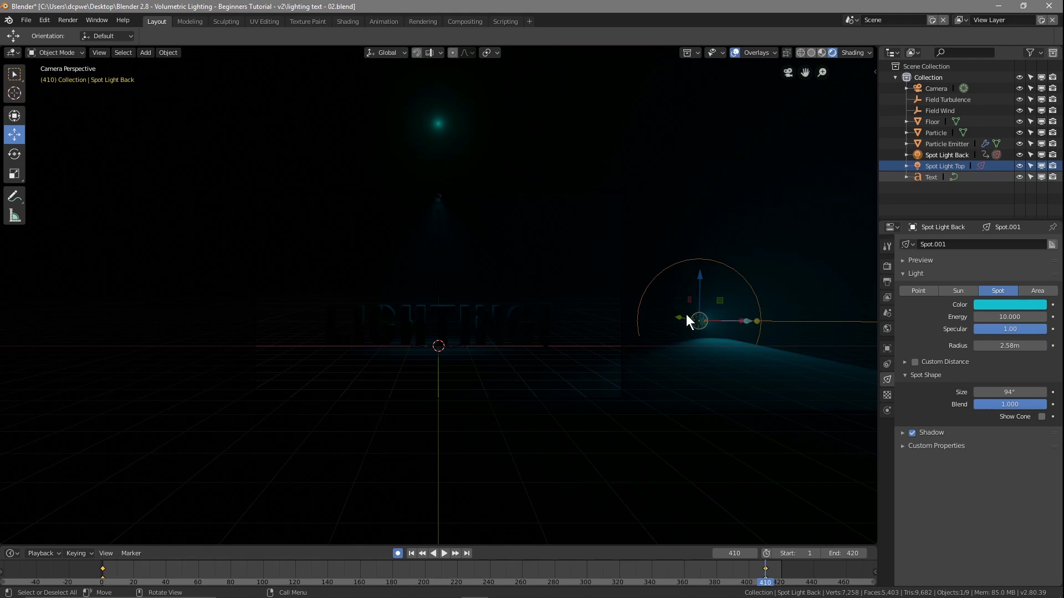
left_click(887, 348)
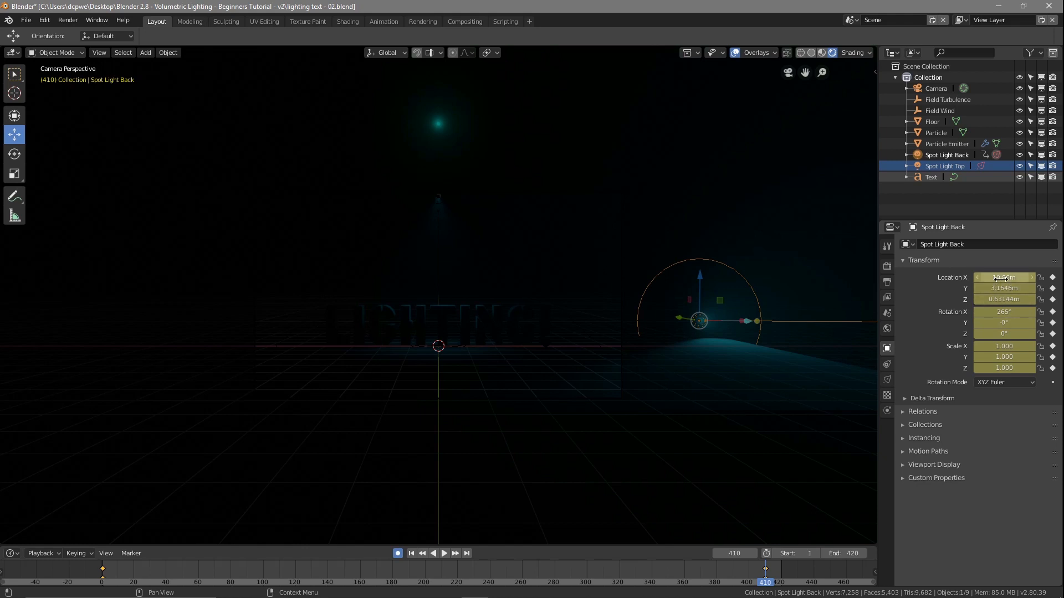
mouse_move(1004, 277)
left_mouse_down()
mouse_move(1047, 277)
mouse_move(1000, 279)
left_mouse_up()
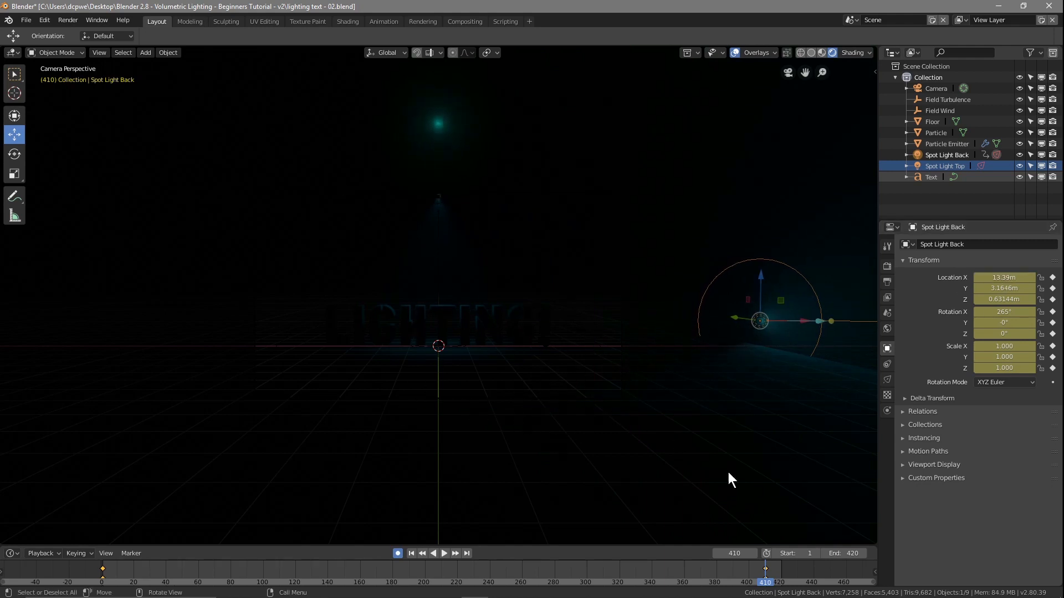
left_click_drag(769, 578, 101, 574)
left_click_drag(813, 572, 787, 578)
left_click_drag(561, 579, 102, 575)
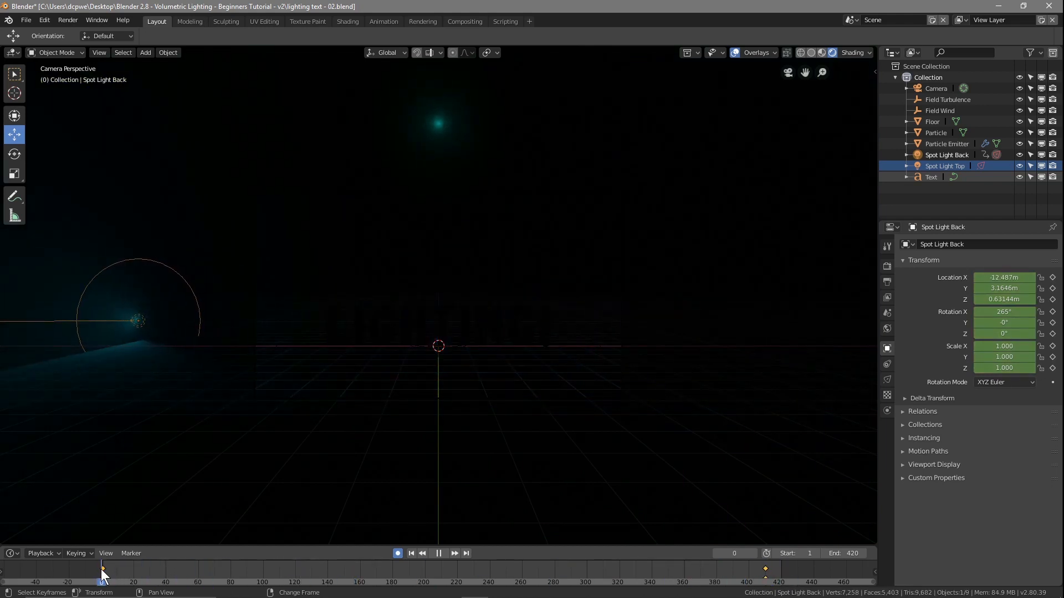
left_click_drag(103, 570, 104, 570)
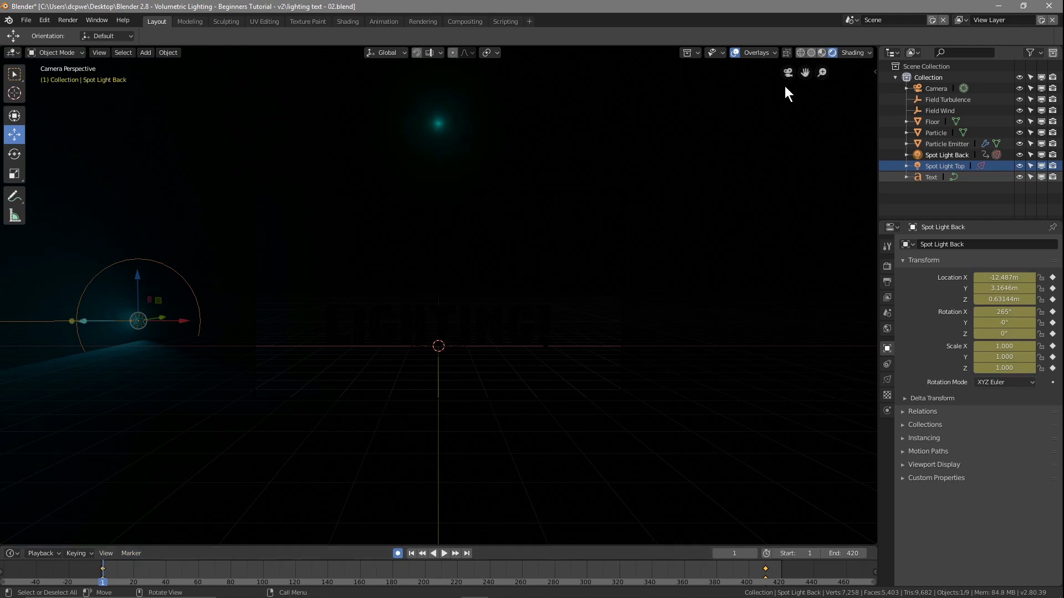
Step: Switch the viewport to solid shading and save the file
left_click(810, 53)
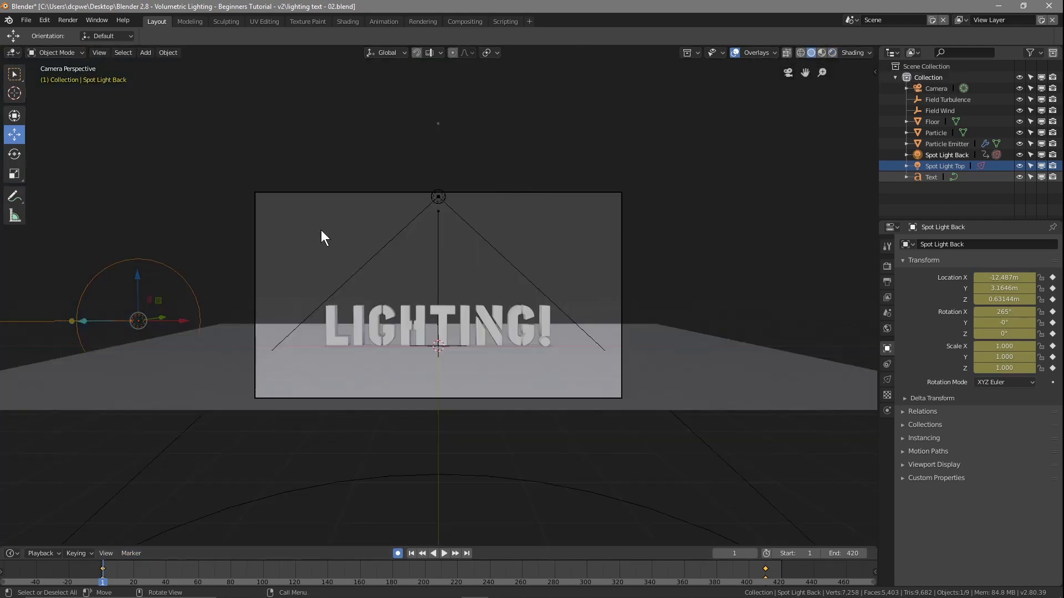
left_click(27, 21)
left_click(55, 107)
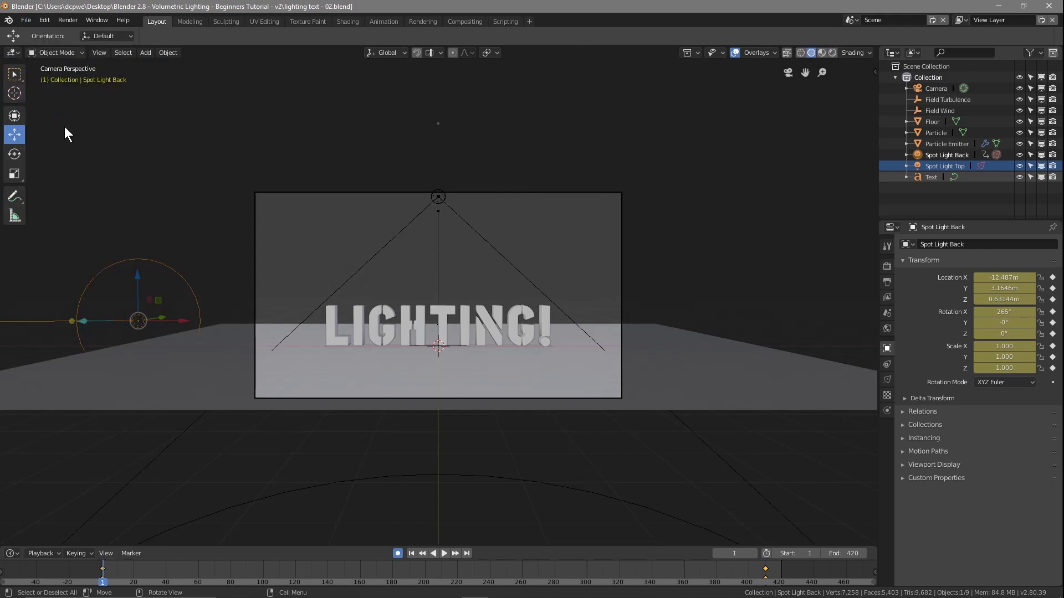
Step: At frame 1, keyframe the Camera's location and rotation, and pull it back to a Y location of -18.738 m
left_click(937, 88)
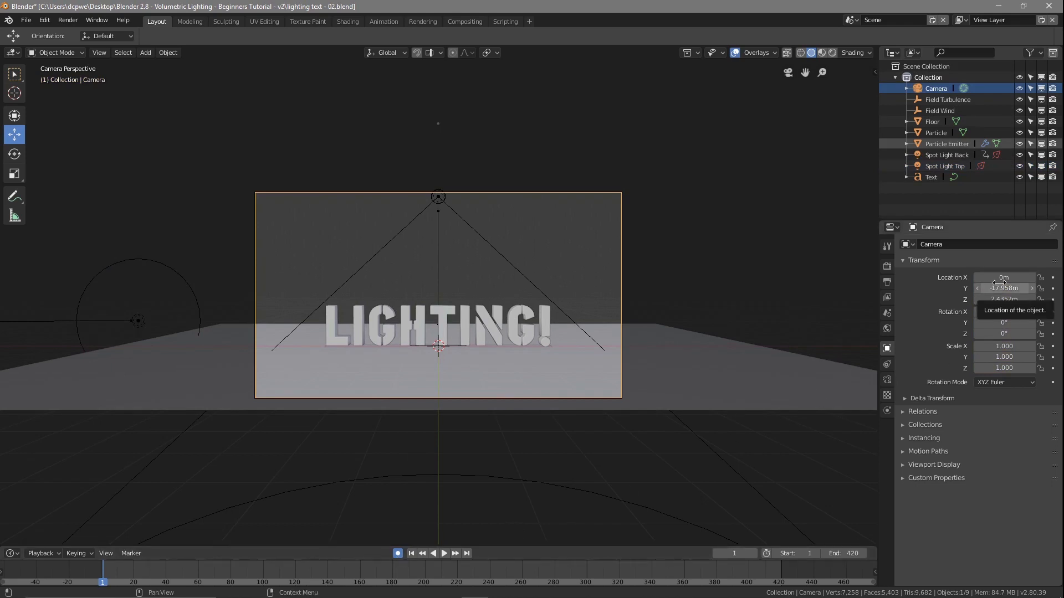
key("i")
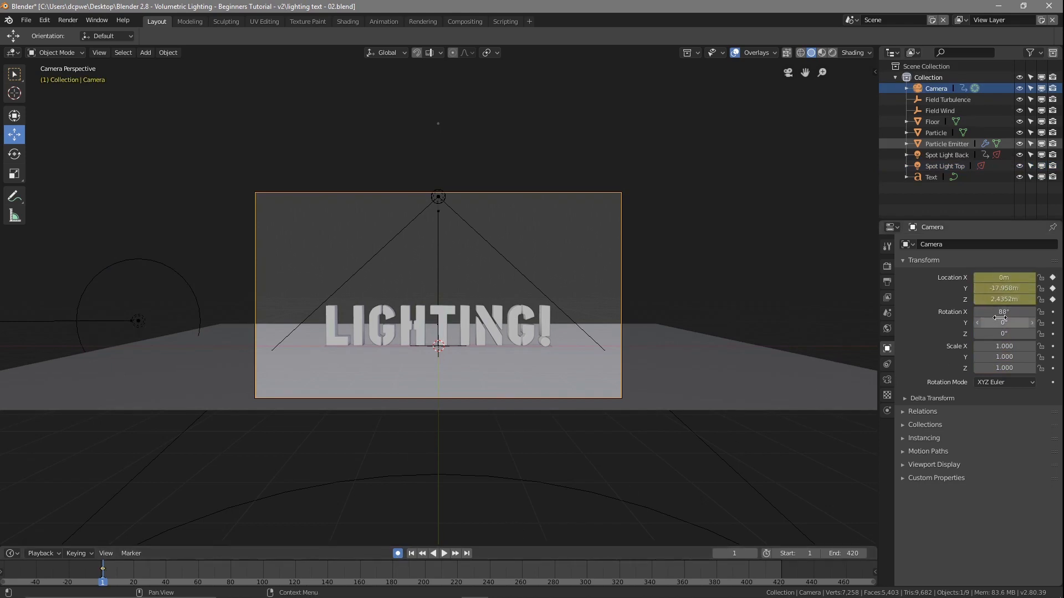
key("i")
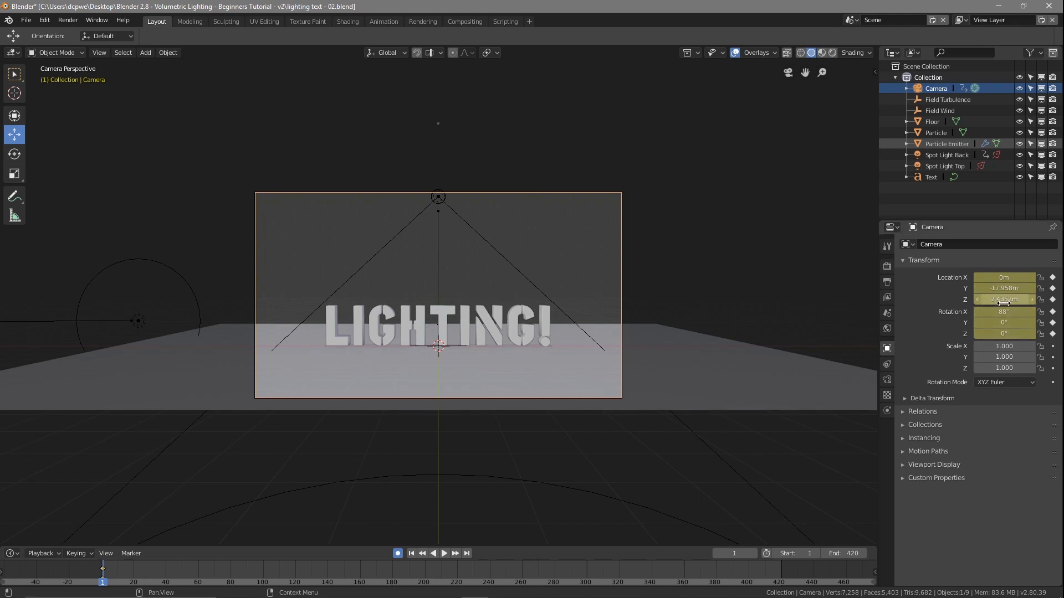
left_click_drag(1009, 288, 973, 287)
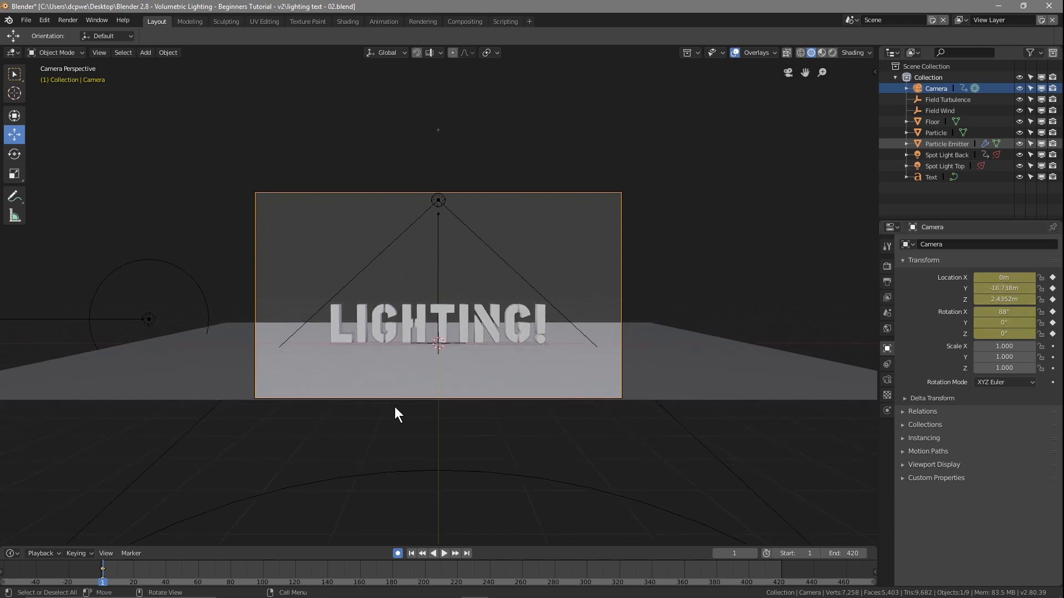
scroll(394, 406, "up", 3)
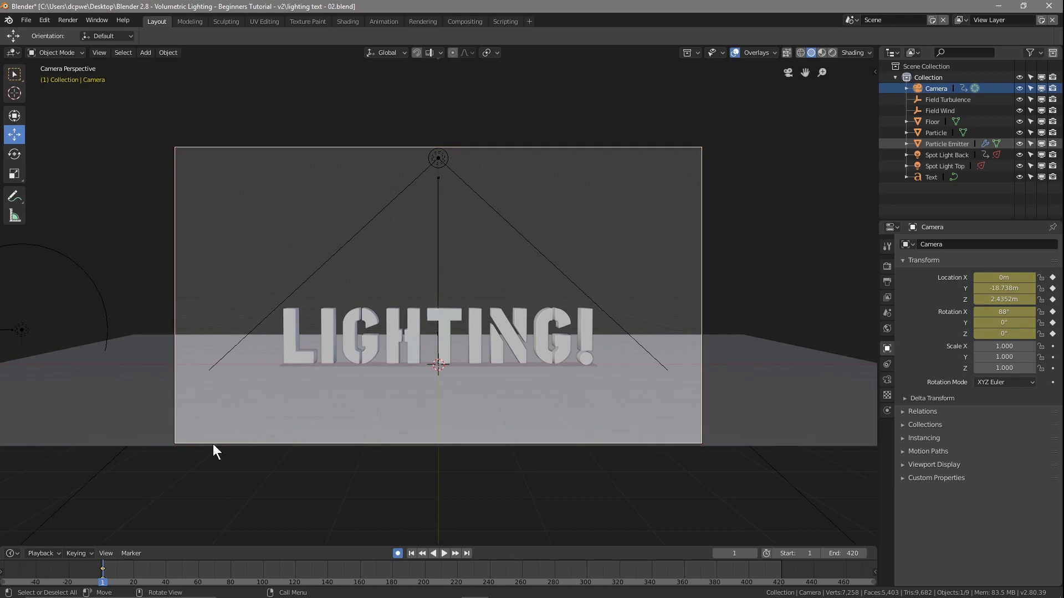
Step: At frame 410, set the Camera's Y location to -17.108 m and keyframe it
key("space")
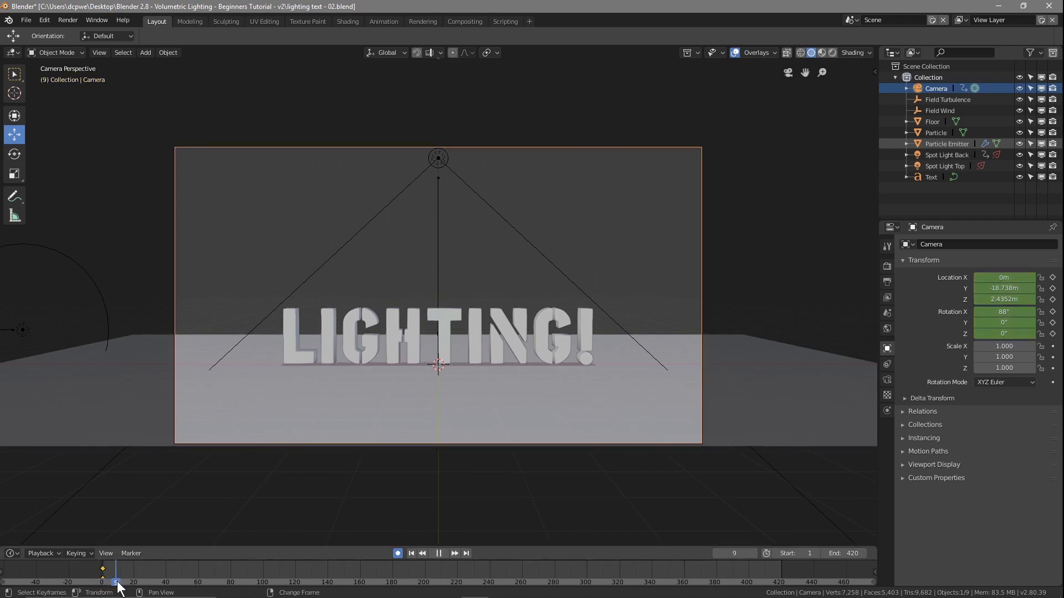
left_click_drag(201, 591, 104, 578)
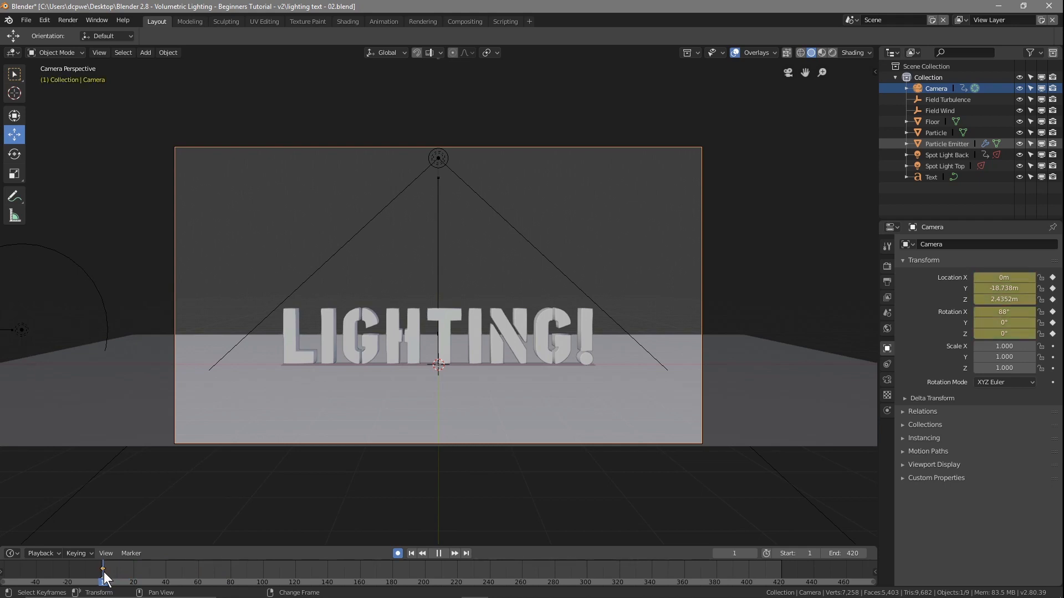
left_click_drag(105, 579, 782, 582)
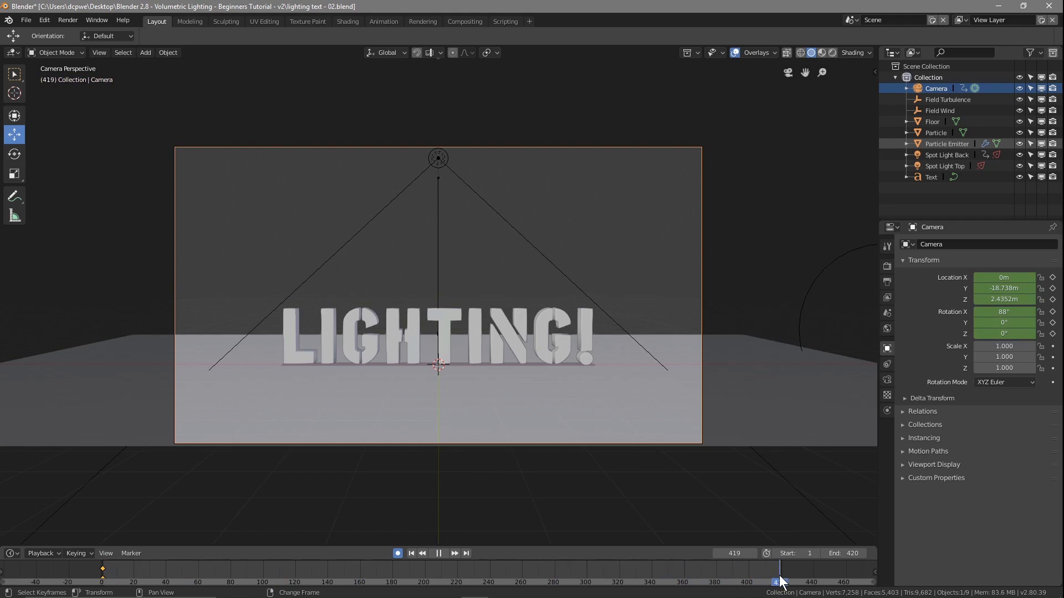
left_click_drag(779, 582, 765, 582)
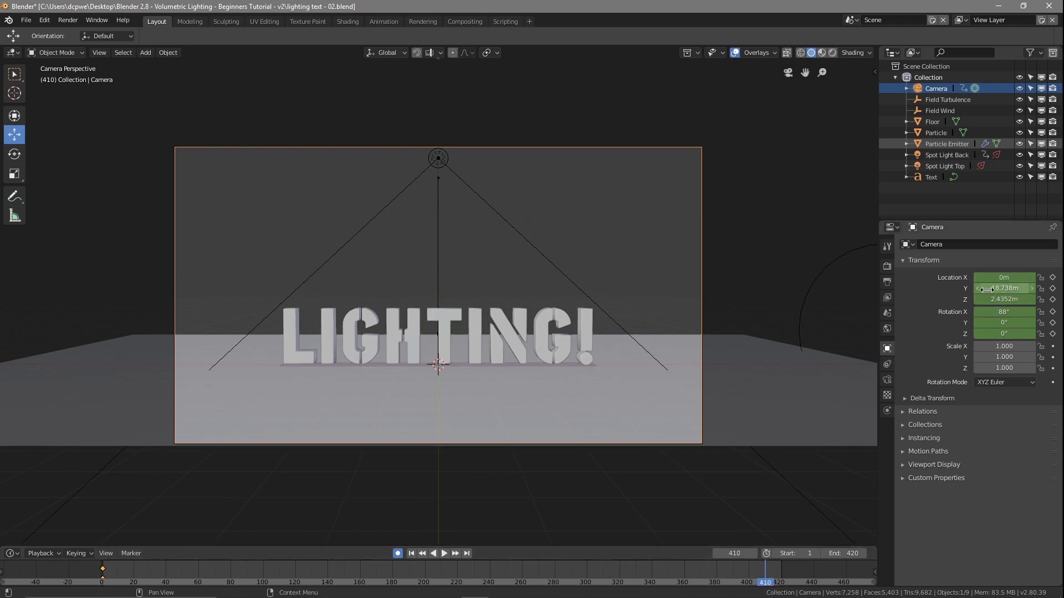
left_click_drag(989, 288, 1037, 288)
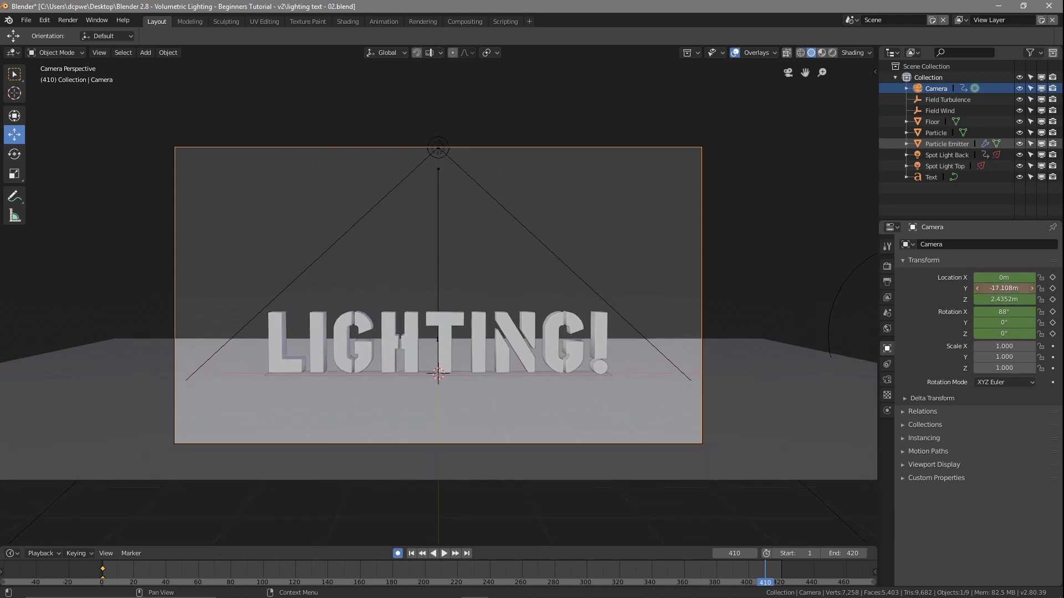
key("i")
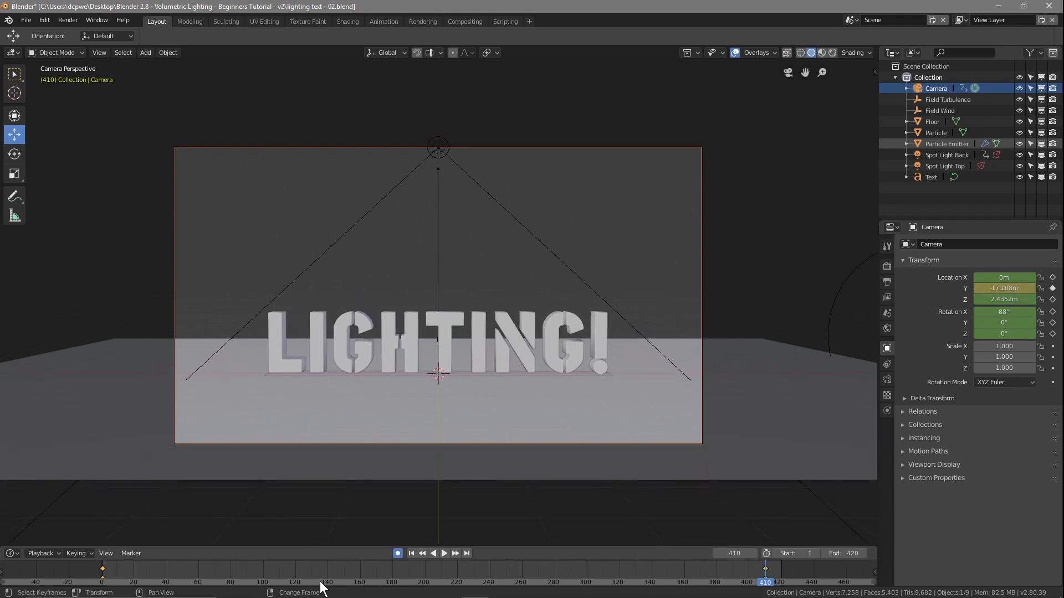
Step: Return to frame 1 with automatic keyframing off, and switch the viewport to rendered shading
left_click_drag(761, 590, 105, 585)
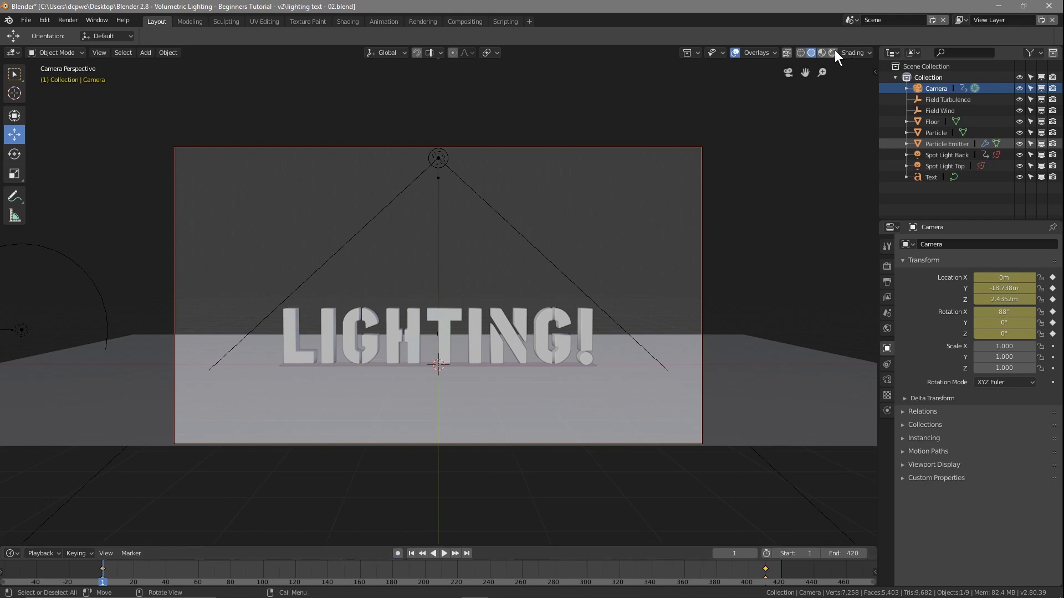
left_click(834, 51)
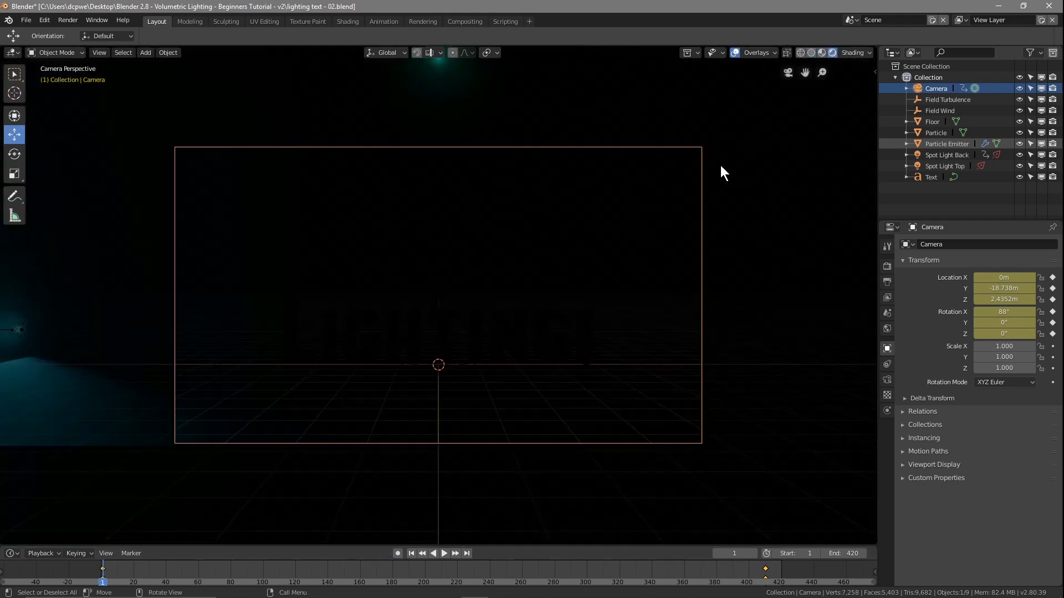
Step: Save the file, and play the animation to preview it, stopping at frame 0
left_click(27, 20)
left_click(52, 105)
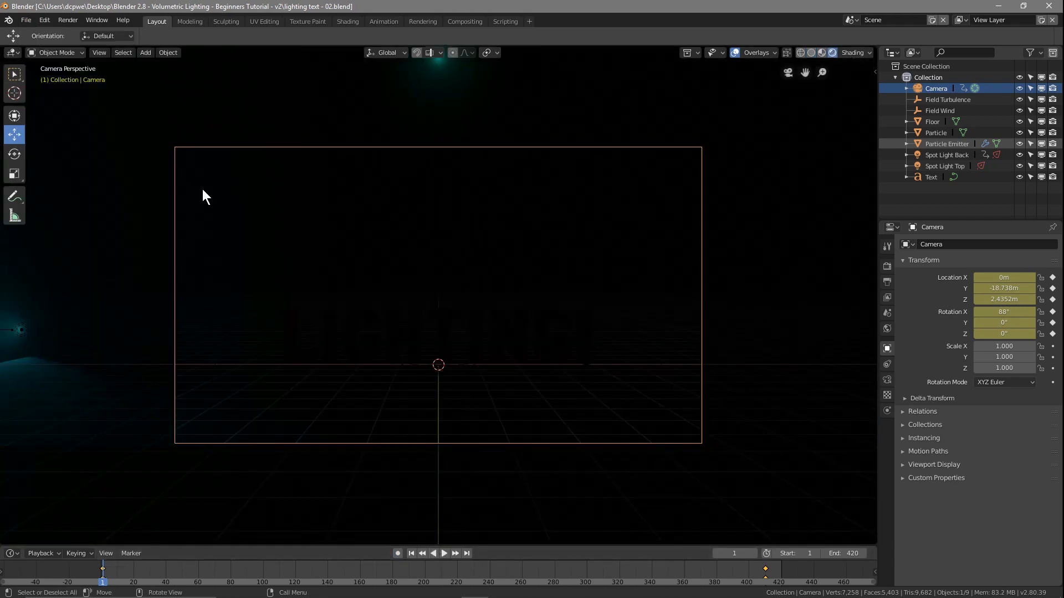
left_click(443, 552)
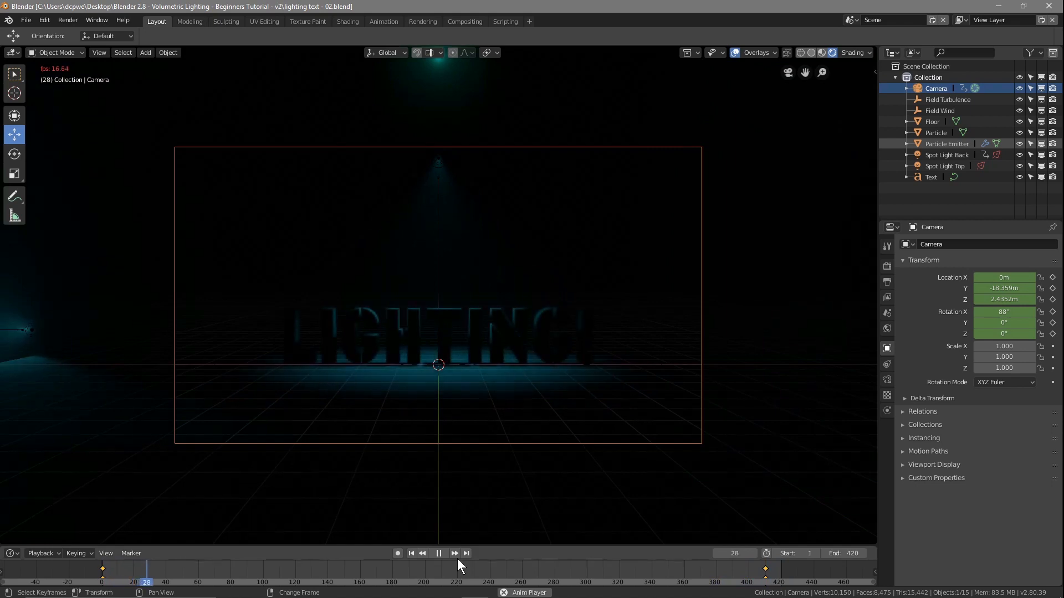
left_click(432, 552)
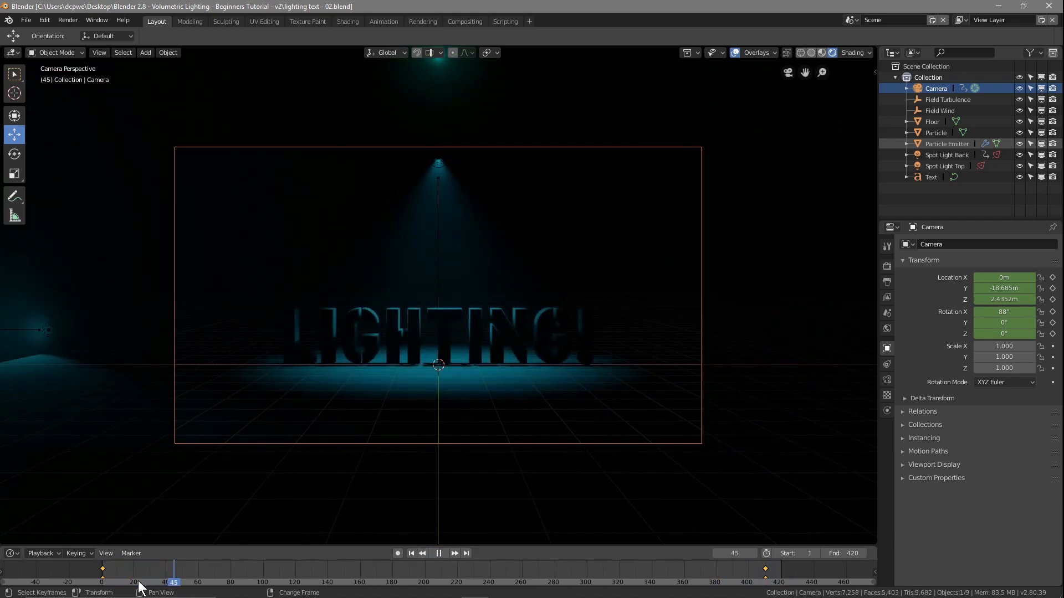
left_click(102, 583)
key("space")
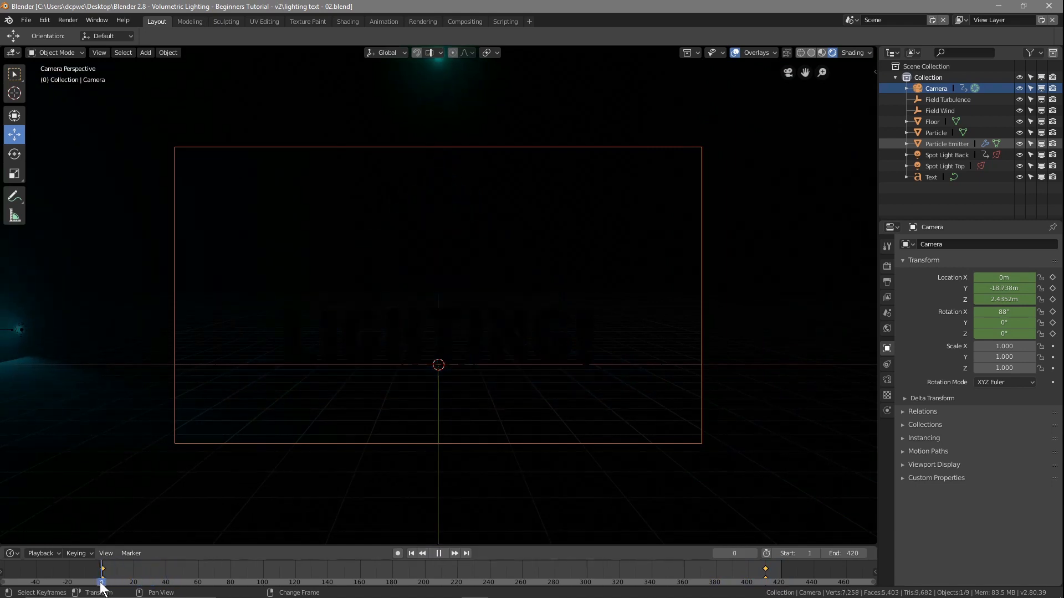
key("space")
Step: Save the project as a new version named "lighting text - 03.blend"
left_click(26, 20)
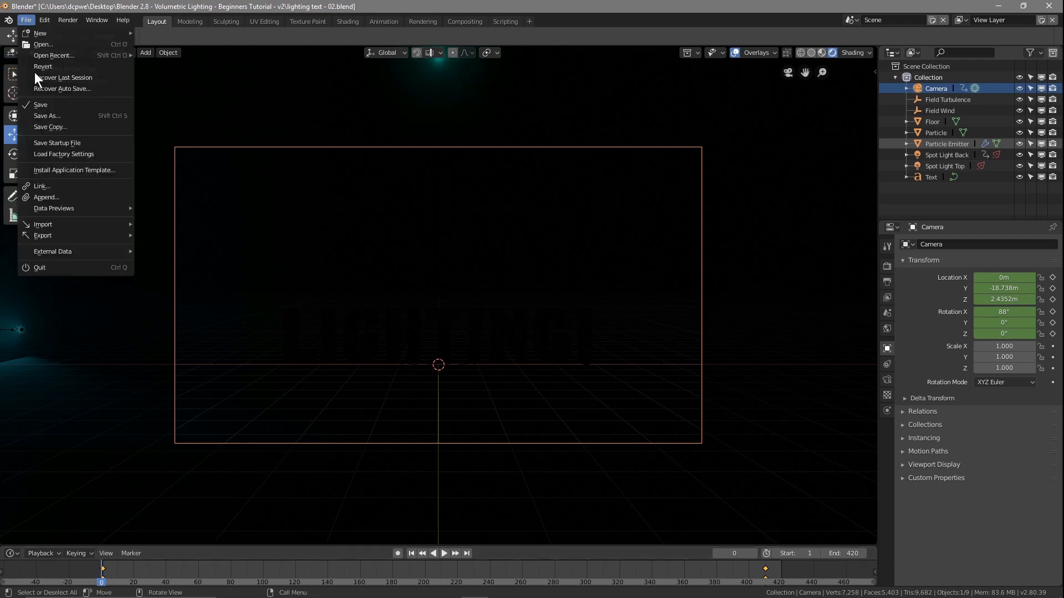
left_click(44, 114)
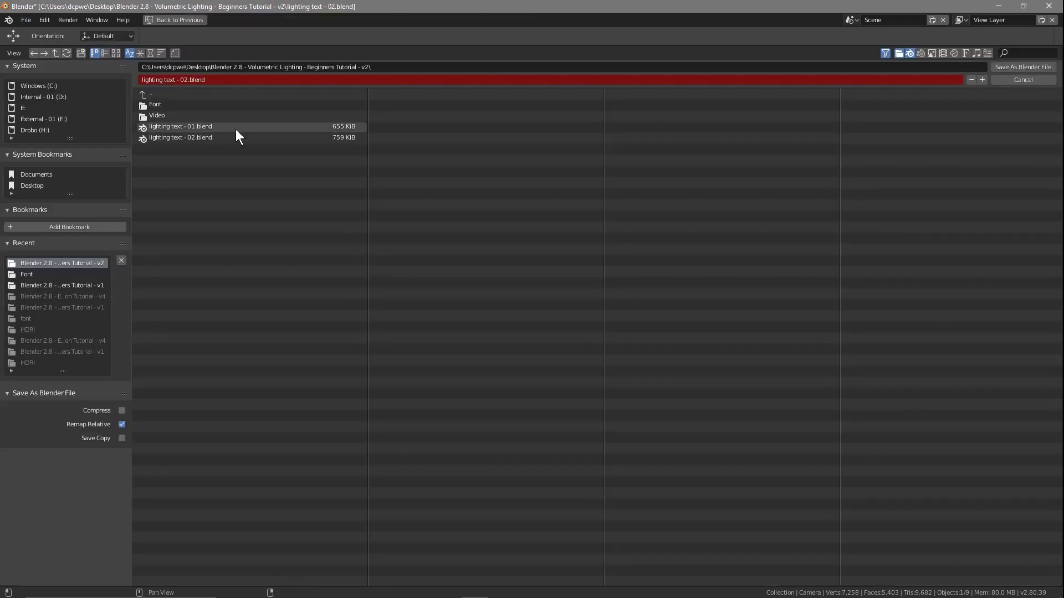
left_click(185, 81)
key("Right")
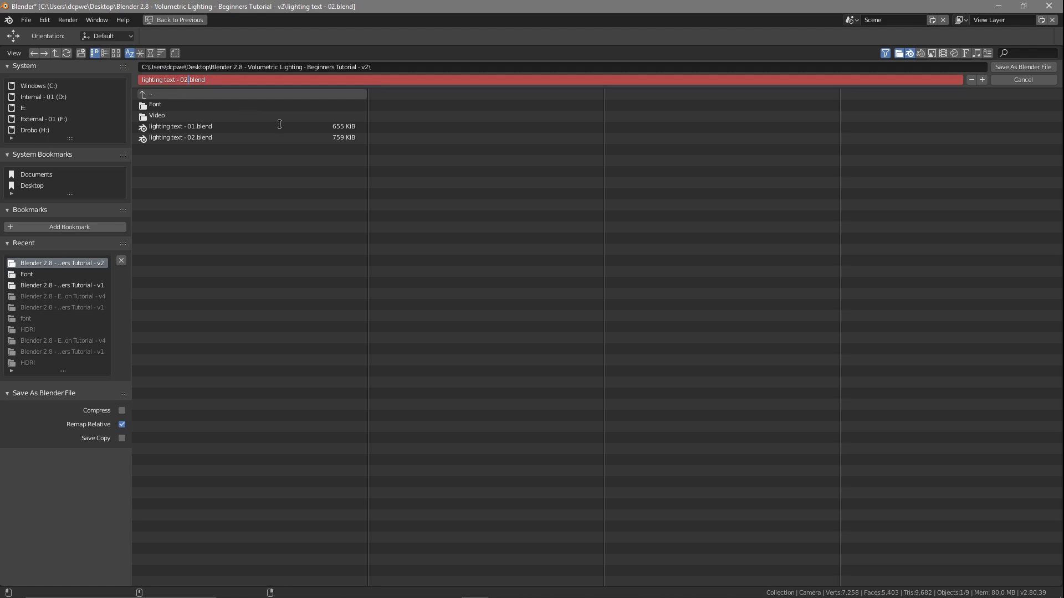
type("3")
left_click(1021, 67)
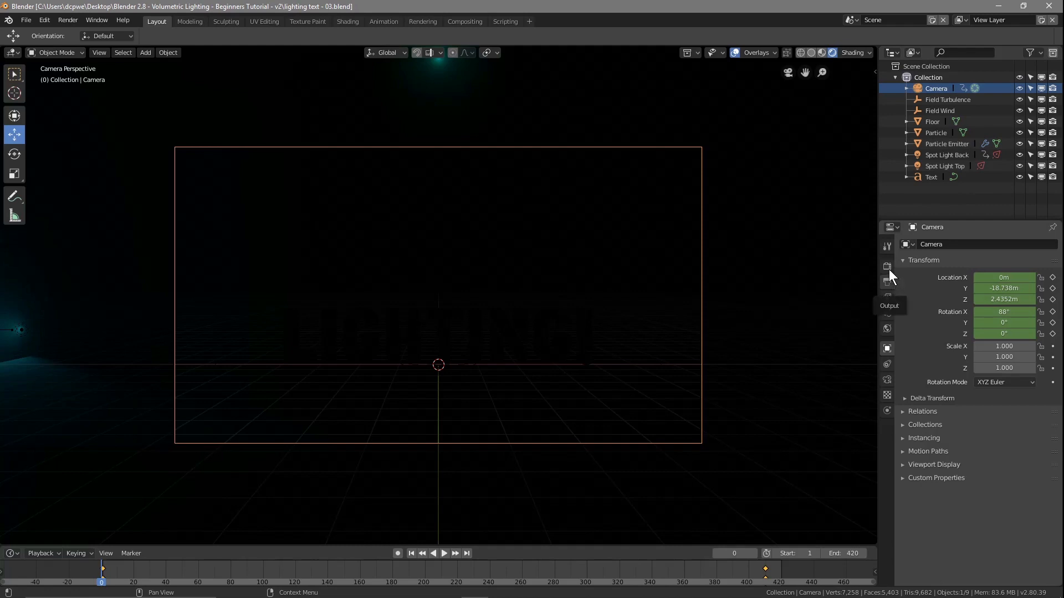
Step: At frame 160, set the Eevee volumetric Tile Size to 2px
left_click(888, 268)
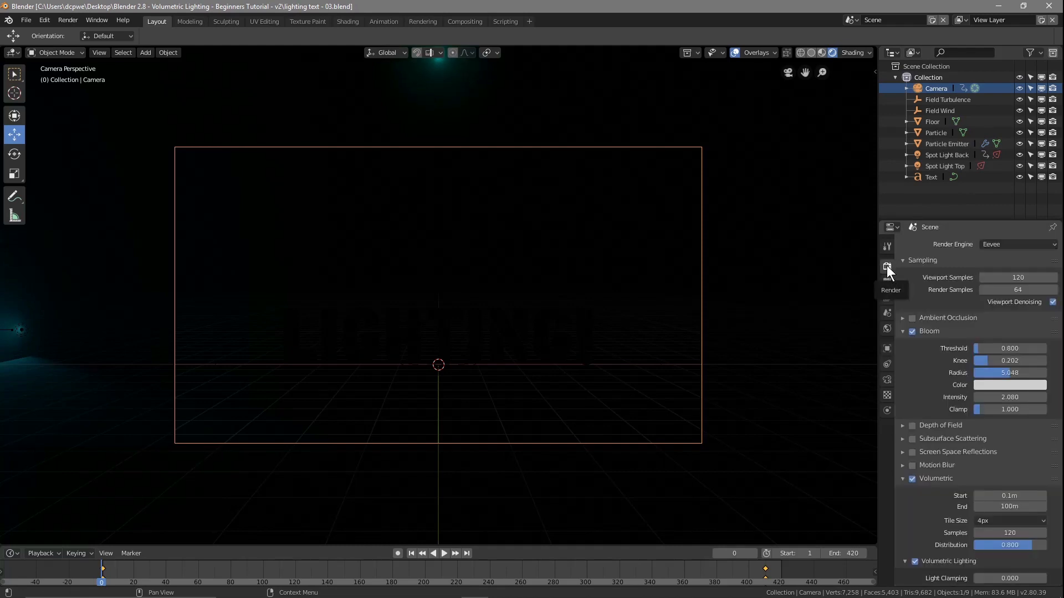
left_click(360, 571)
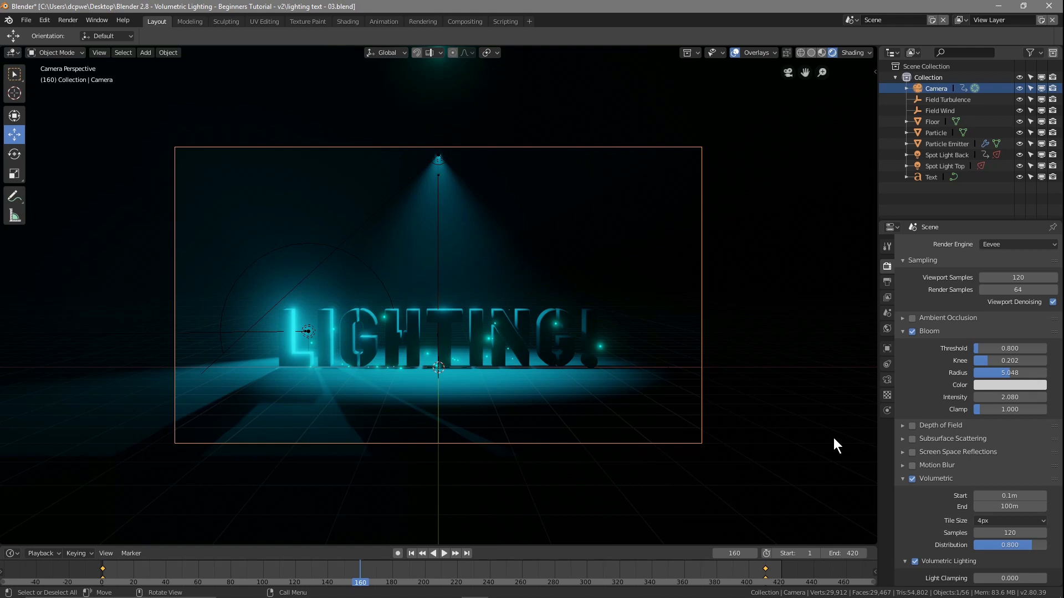
left_click(989, 521)
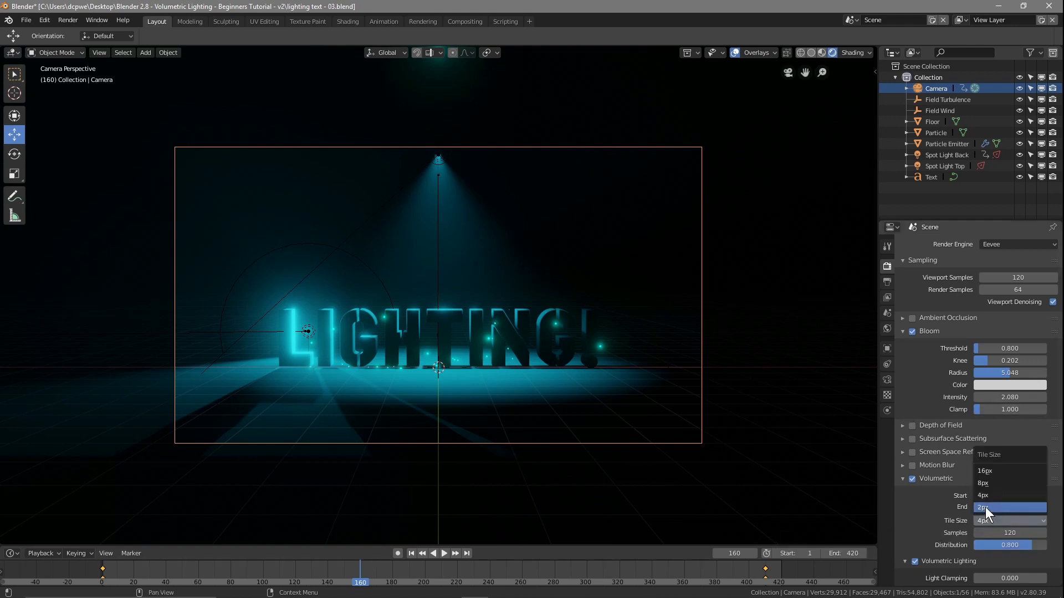
left_click(985, 507)
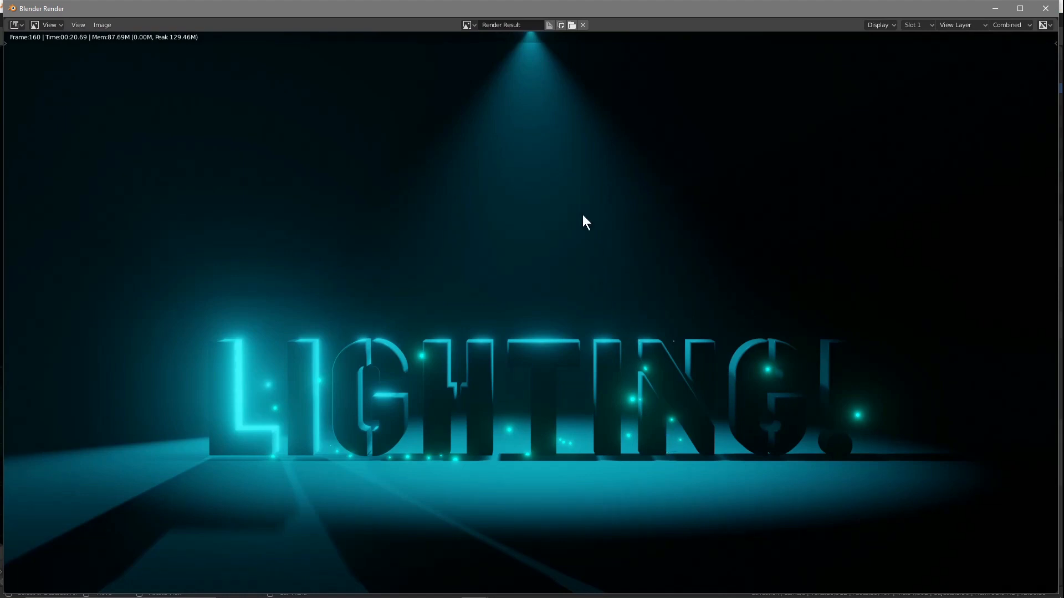
Step: Examine the rendered image of frame 160 around the top spotlight's beam, and close the render window
scroll(564, 218, "up", 1)
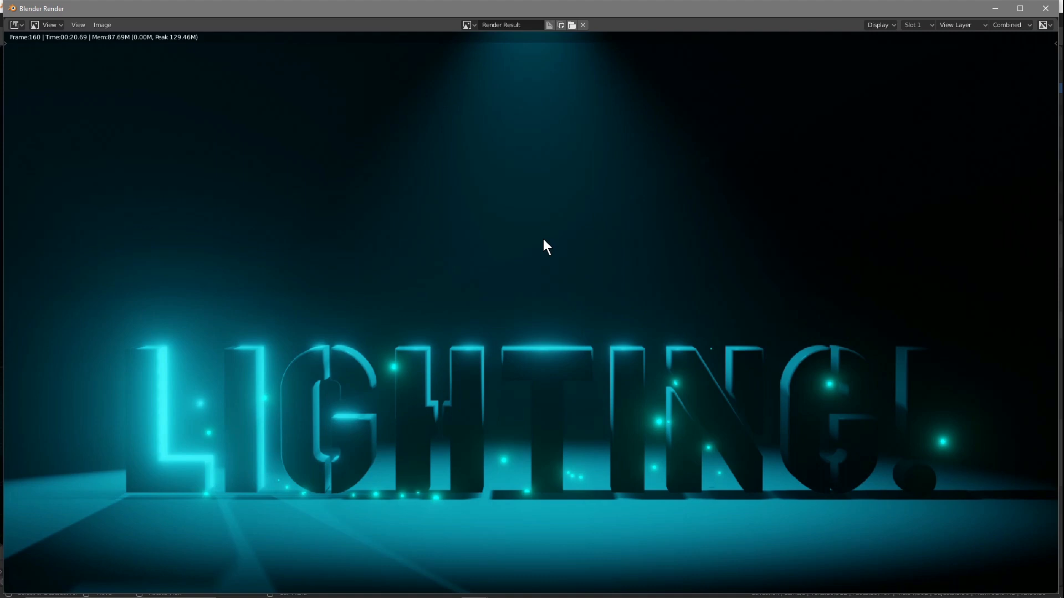
middle_click_drag(540, 70, 553, 234)
middle_click_drag(534, 112, 539, 141)
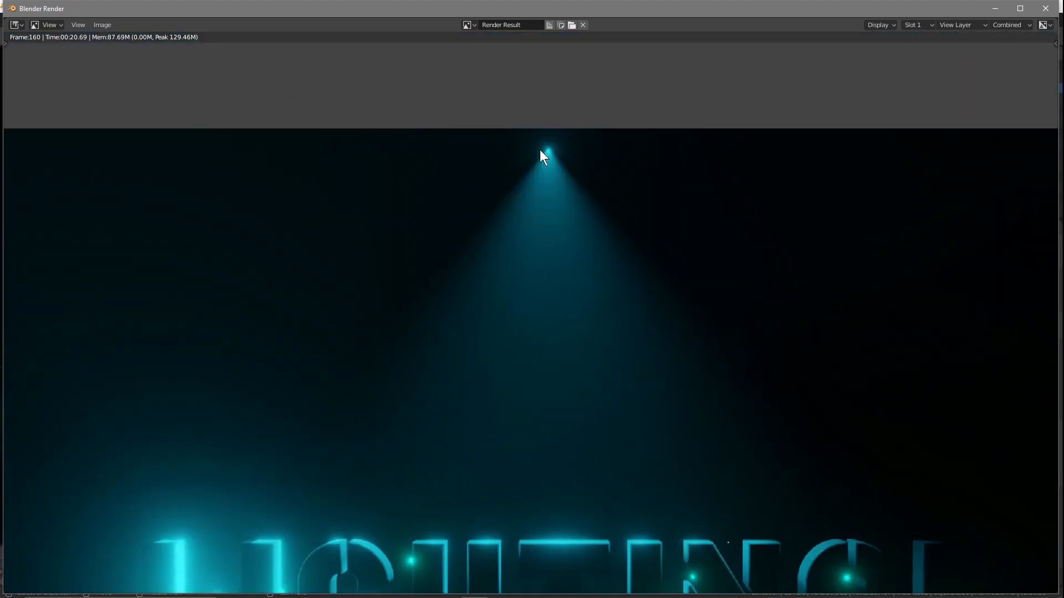
scroll(554, 172, "down", 4)
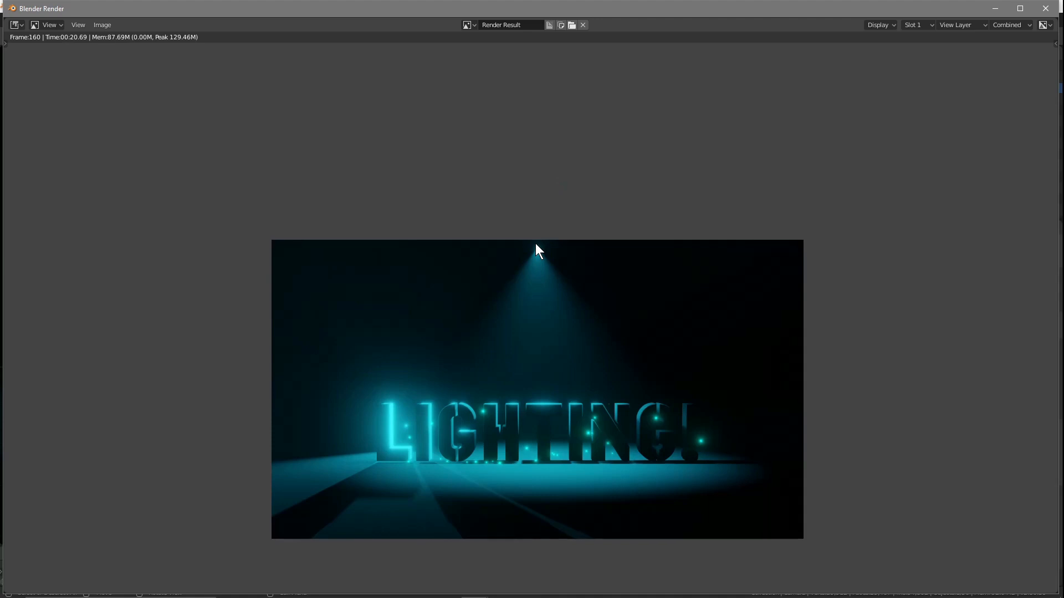
scroll(561, 282, "up", 4)
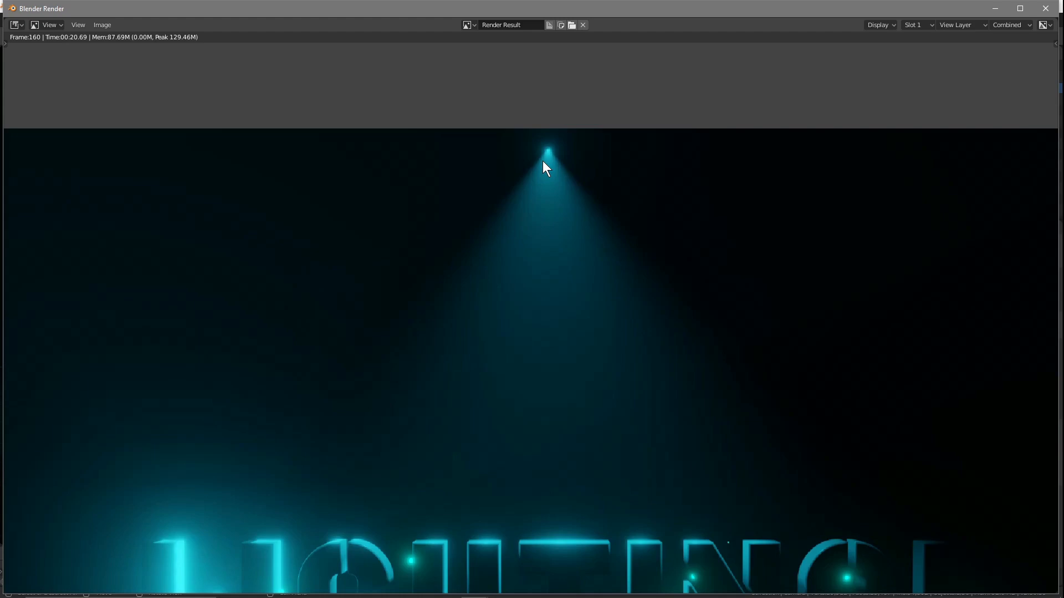
left_click(1046, 9)
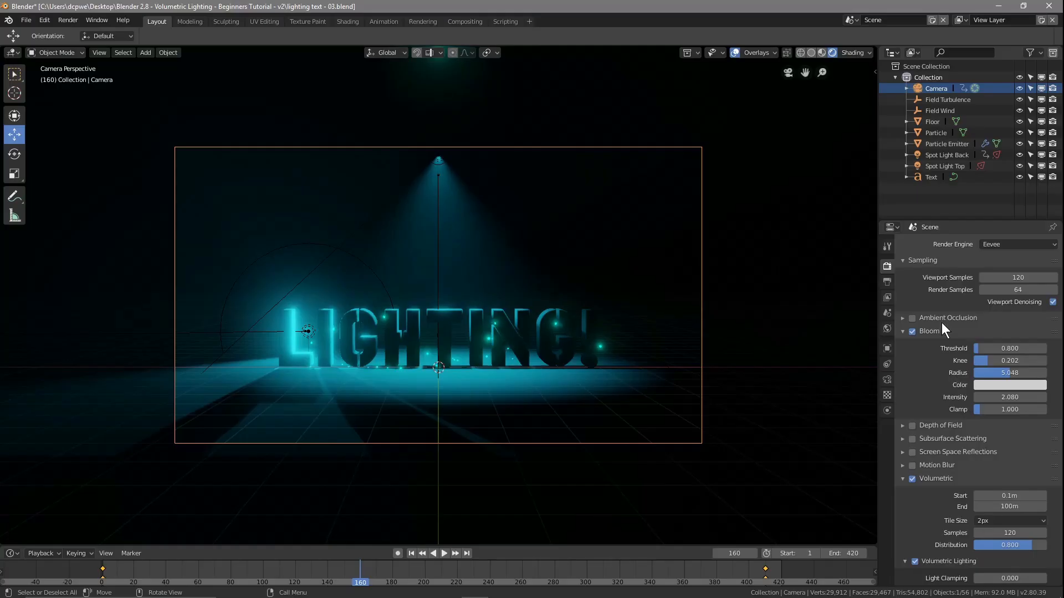
Step: Set the volumetric Tile Size to 4px, render frame 160, and examine the top spotlight's beam before closing the render window
left_click(992, 521)
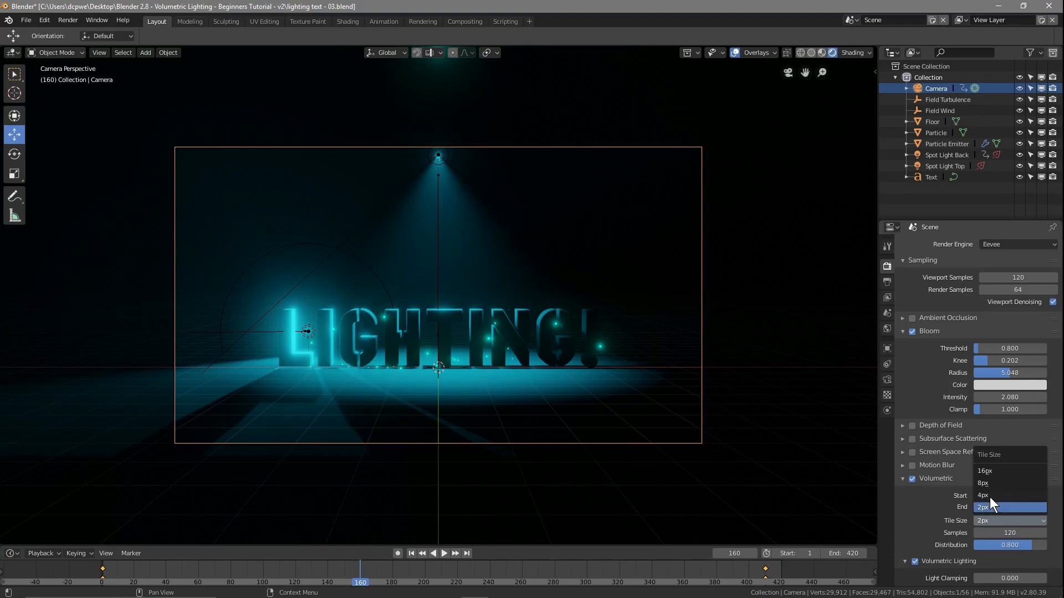
left_click(990, 496)
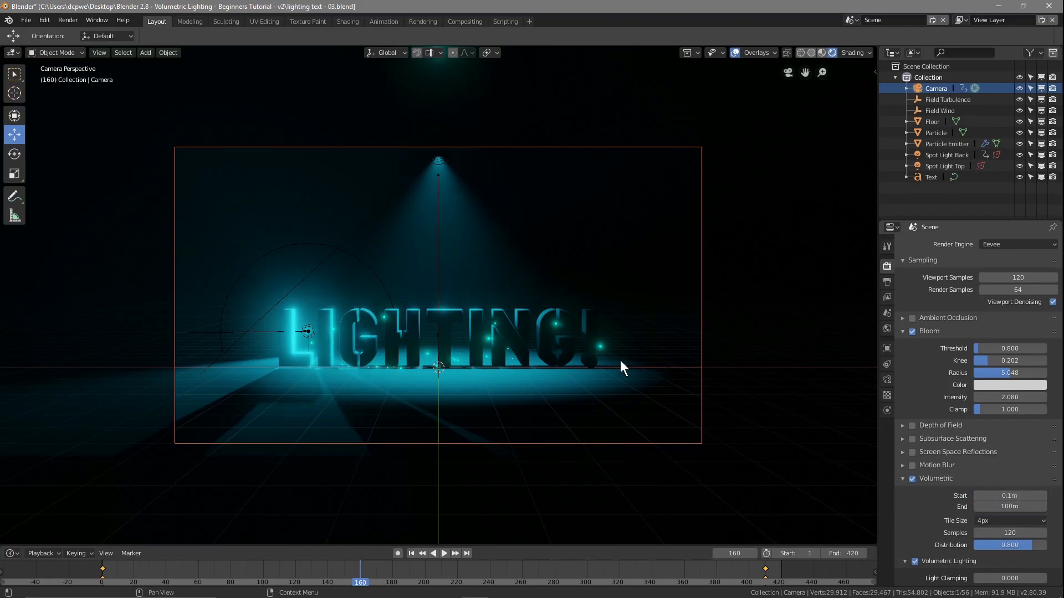
key("F12")
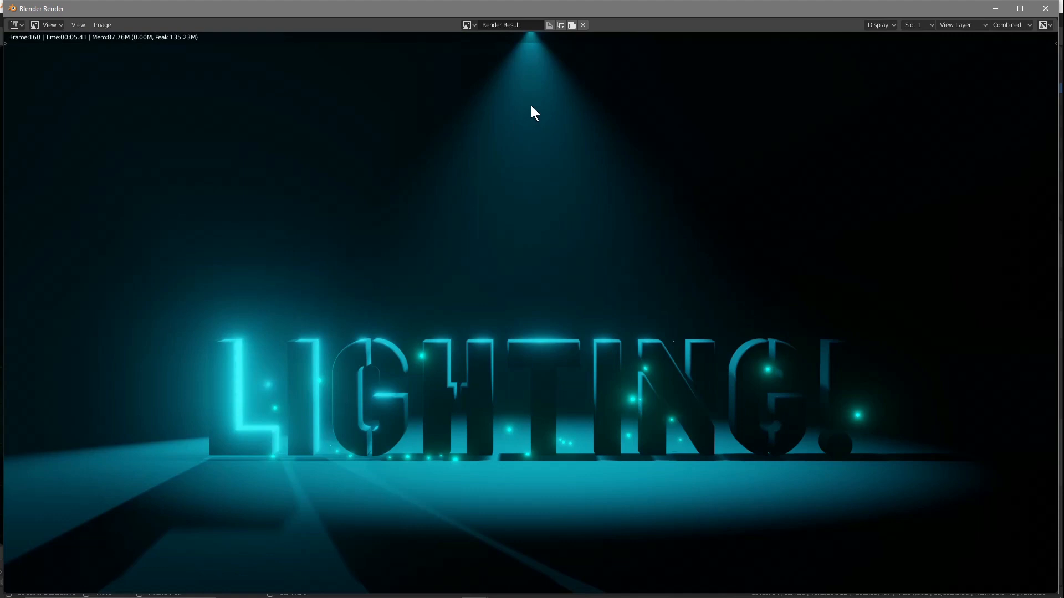
middle_click_drag(537, 101, 548, 170)
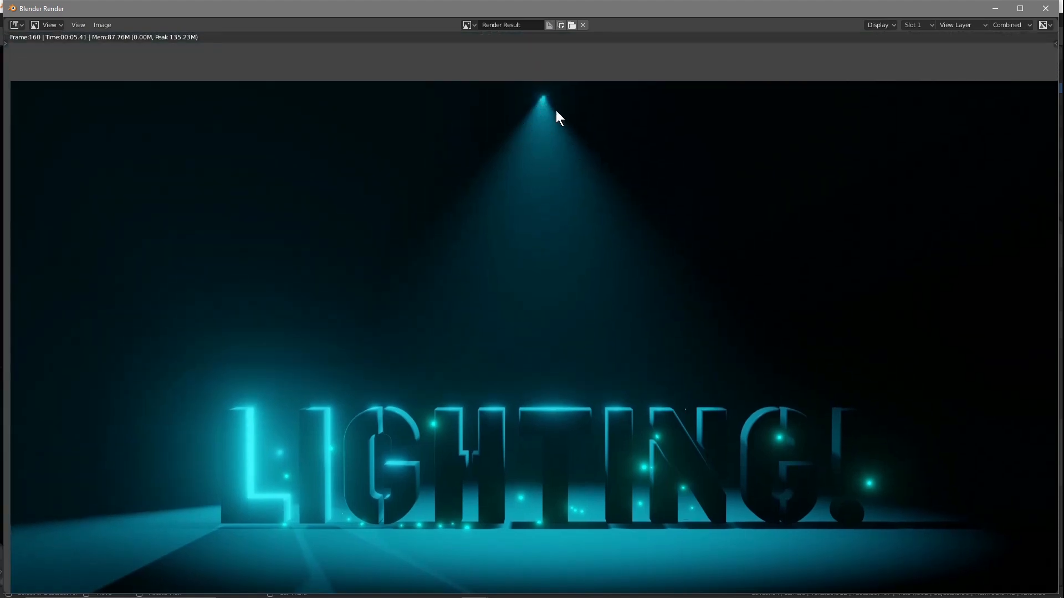
scroll(554, 139, "up", 3)
scroll(555, 122, "down", 3)
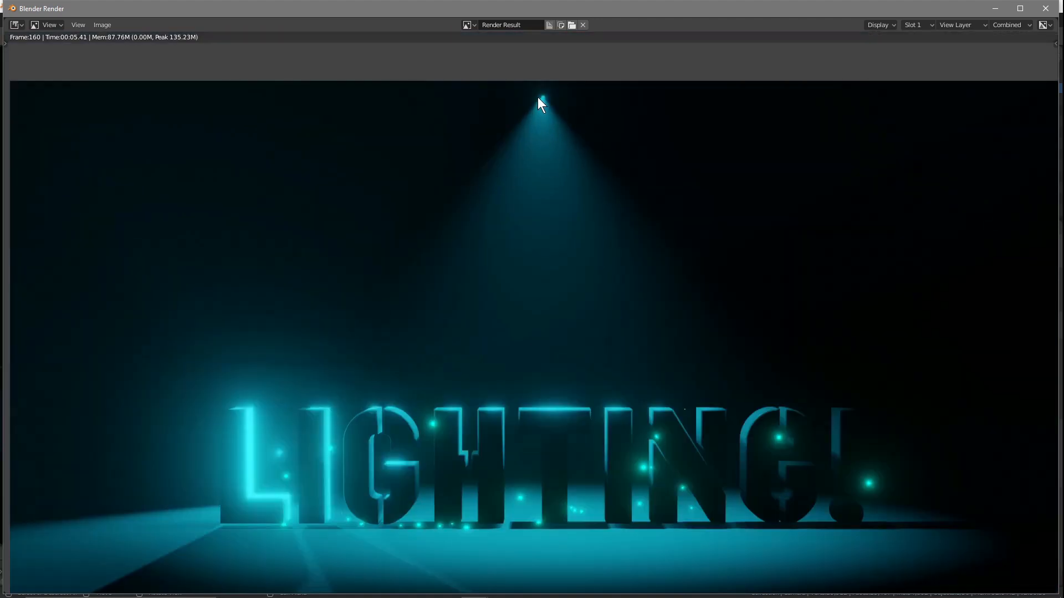
left_click(1046, 9)
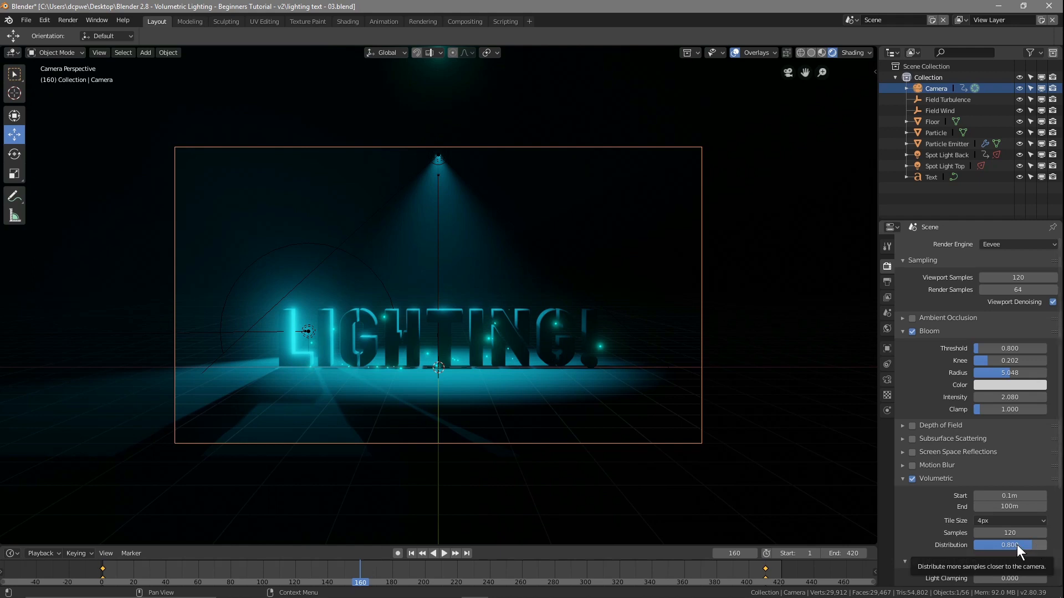
Step: Try a volumetric Distribution of 0.703, and restore it to 0.8
mouse_move(1029, 546)
left_mouse_down()
mouse_move(969, 546)
mouse_move(1046, 545)
mouse_move(1025, 546)
left_mouse_up()
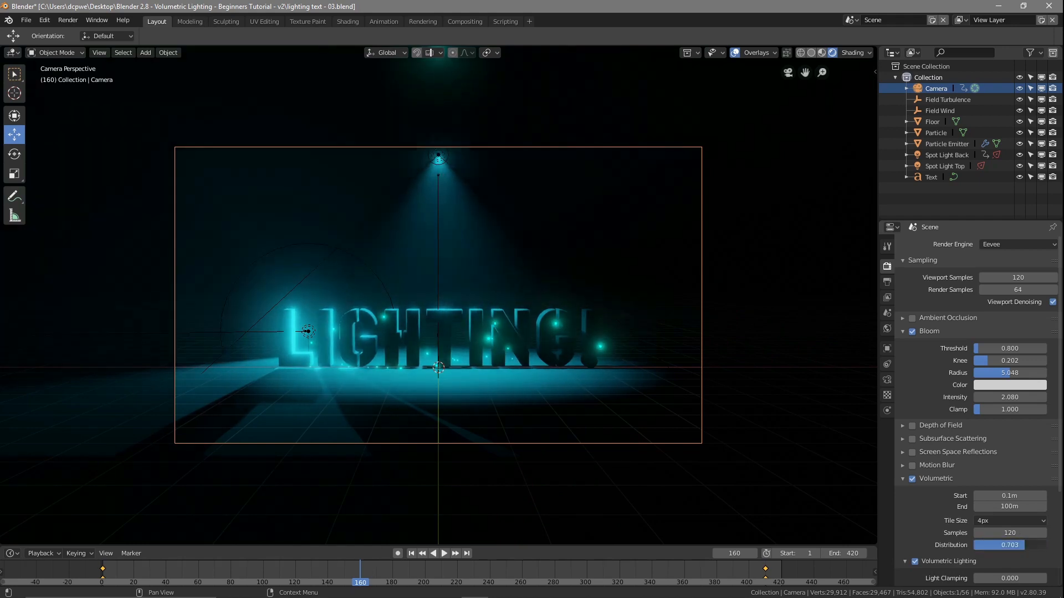
left_click(1029, 545)
type("0.8")
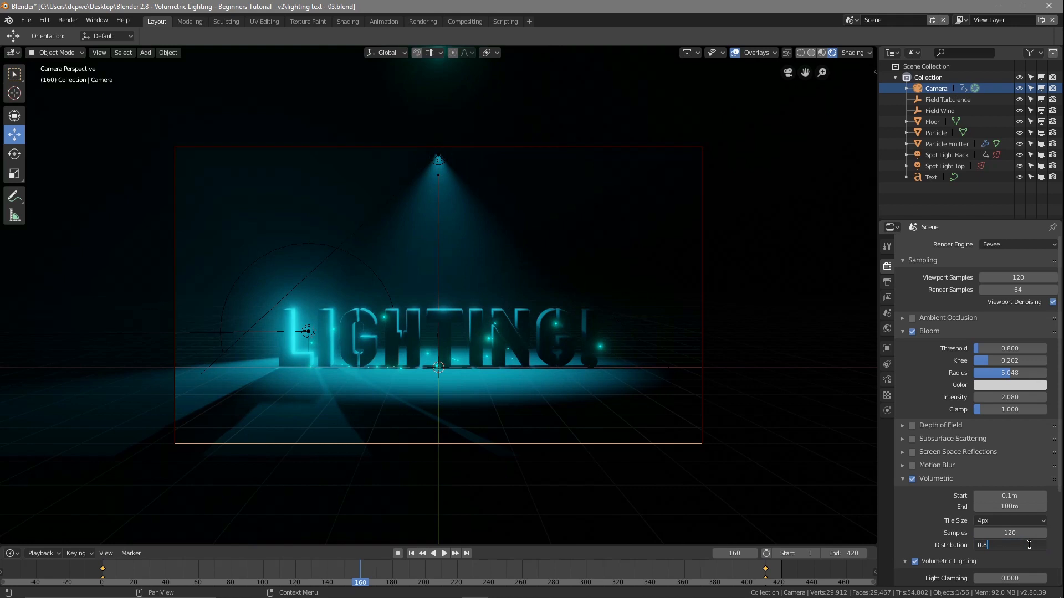
key("Return")
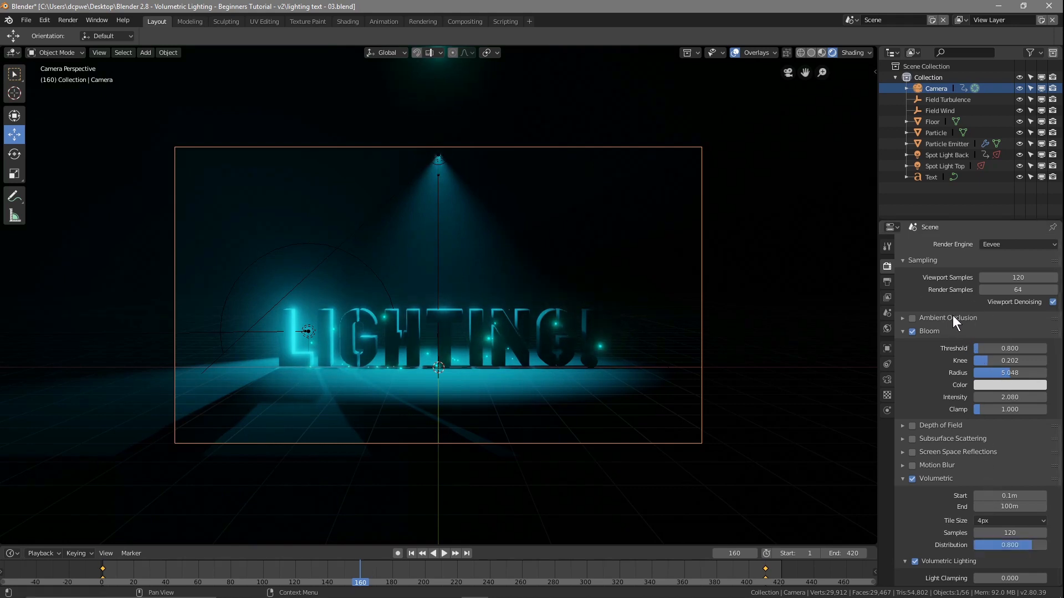
Step: Save the file, and set the output frame rate to 60 fps
left_click(885, 283)
key("ctrl+s")
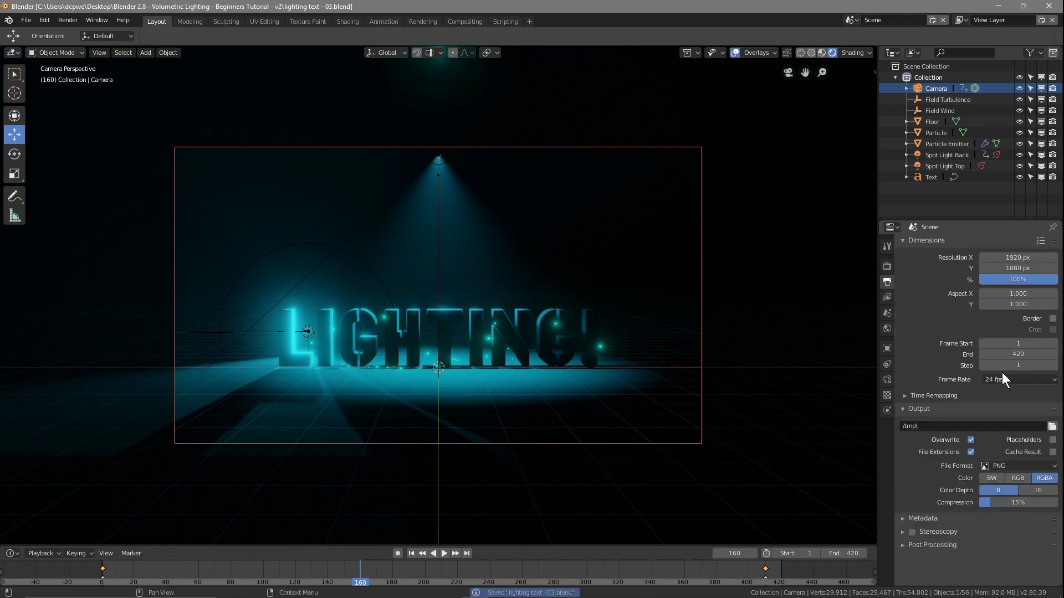
left_click(1006, 379)
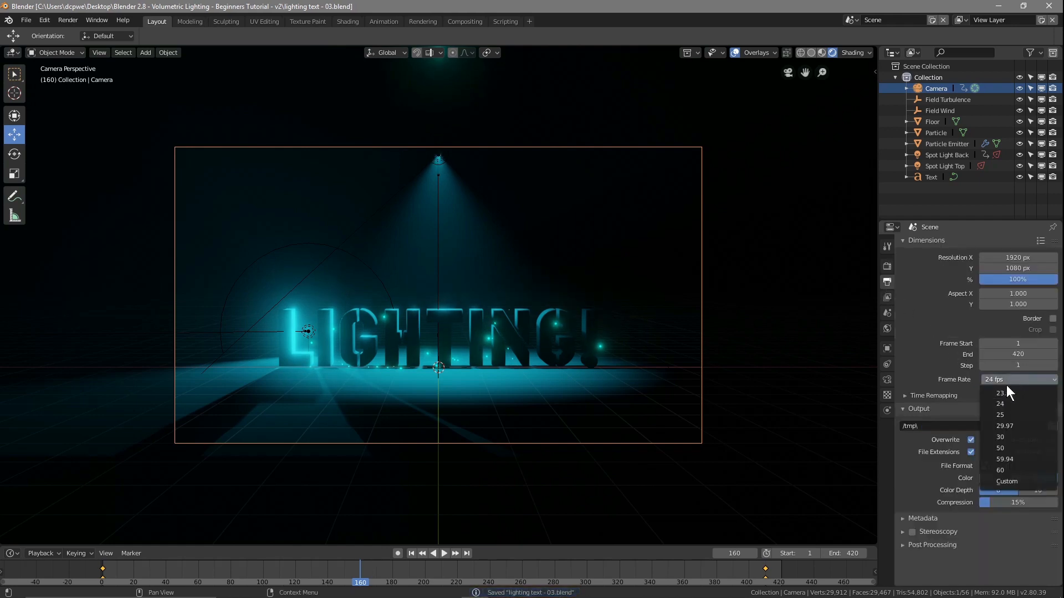
left_click(1011, 469)
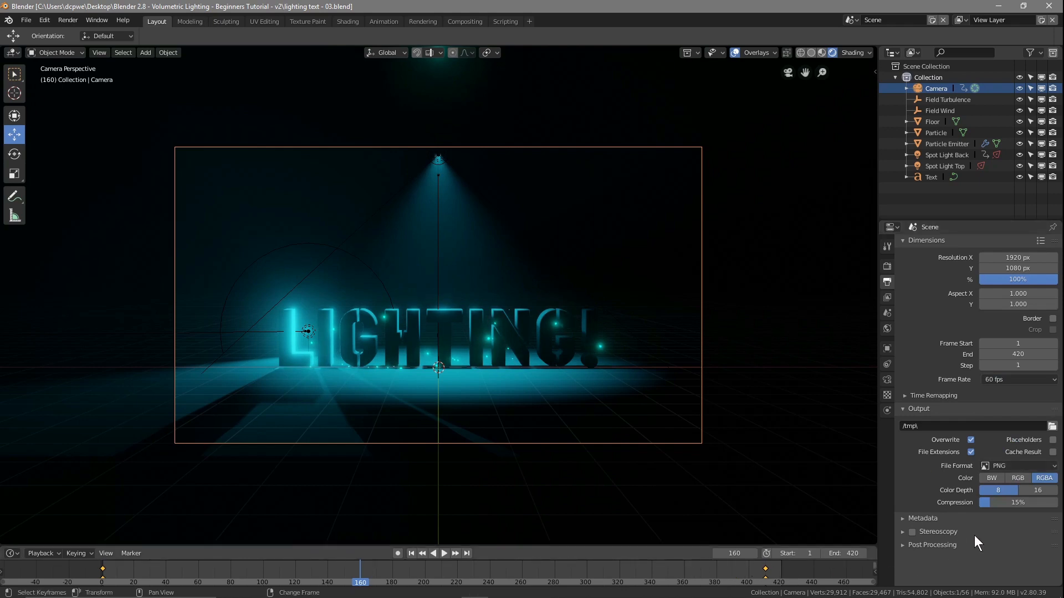
Step: Set the color depth to 16, and change the output file format to AVI JPEG with RGB color
left_click(1030, 488)
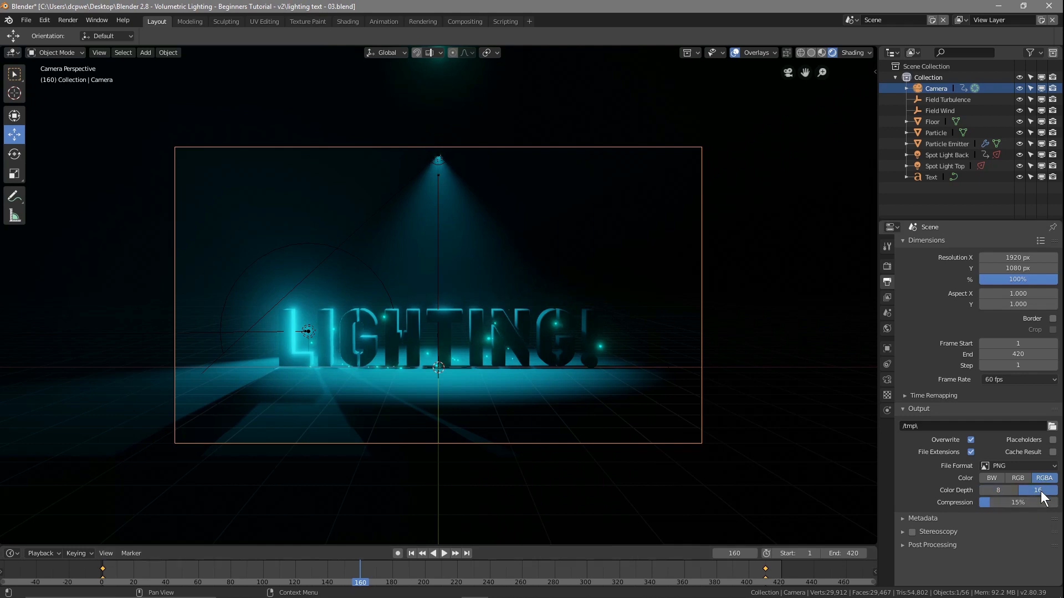
left_click(1045, 469)
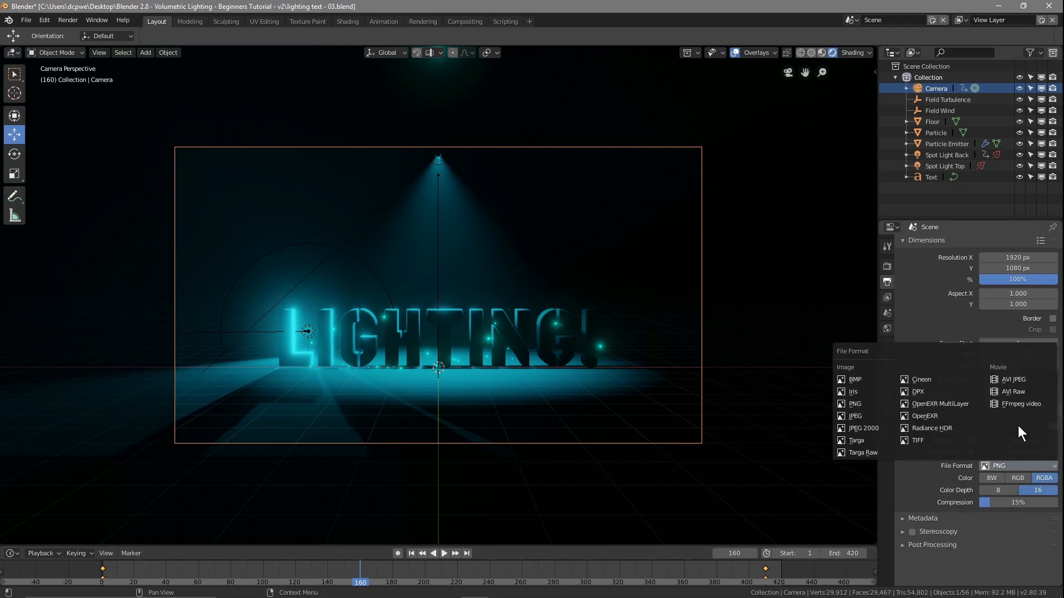
left_click(1010, 379)
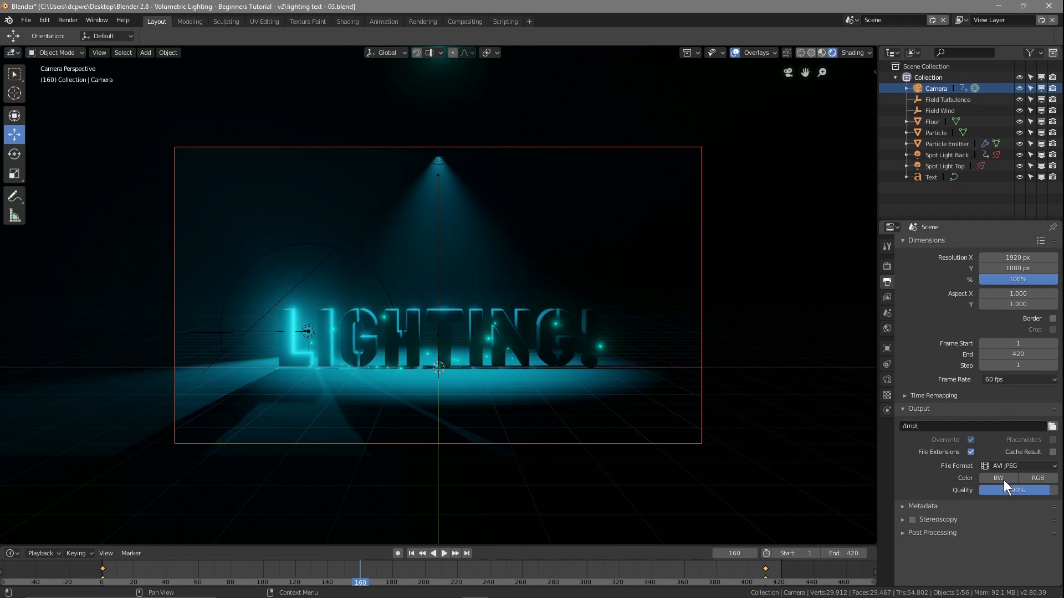
left_click(1034, 477)
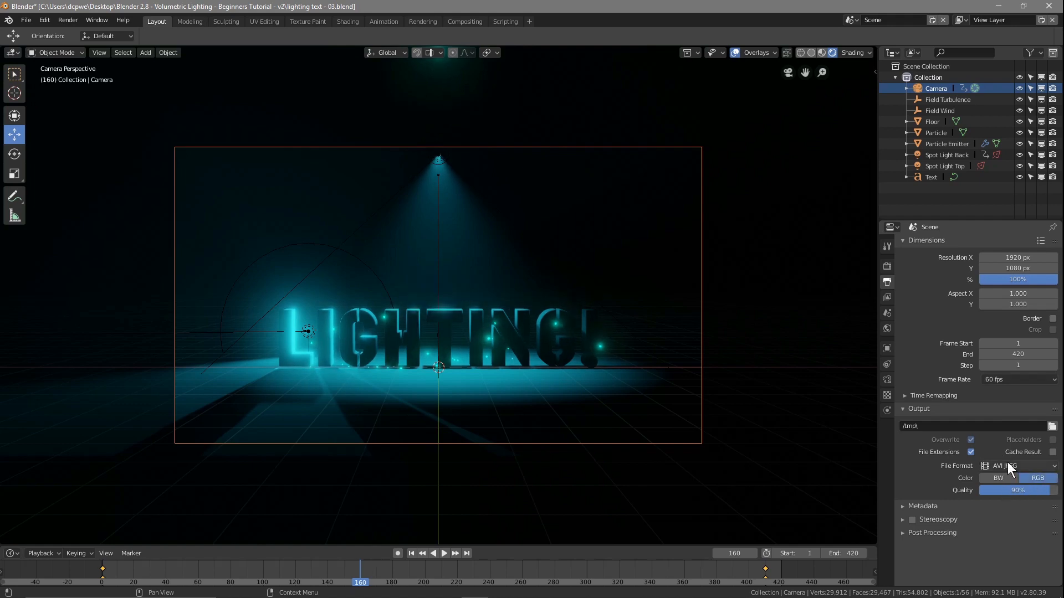
left_click(1007, 464)
Step: Set the render output folder to "Blender 2.8 - Volumetric Lighting - Beginners Tutorial - v2" on the Desktop, and save the file
left_click(1051, 426)
left_click(40, 189)
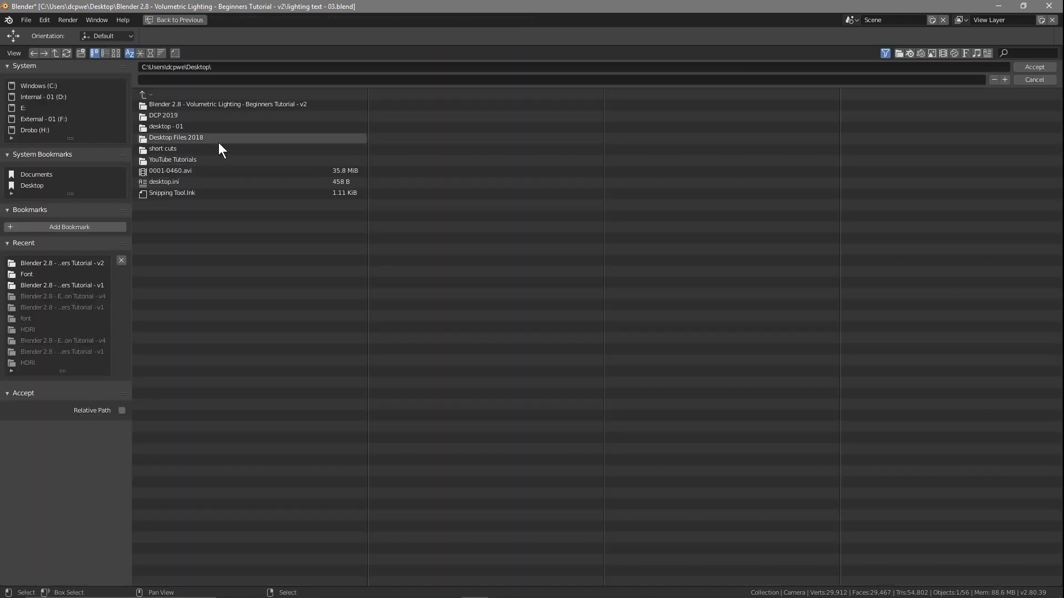
left_click(217, 112)
left_click(47, 184)
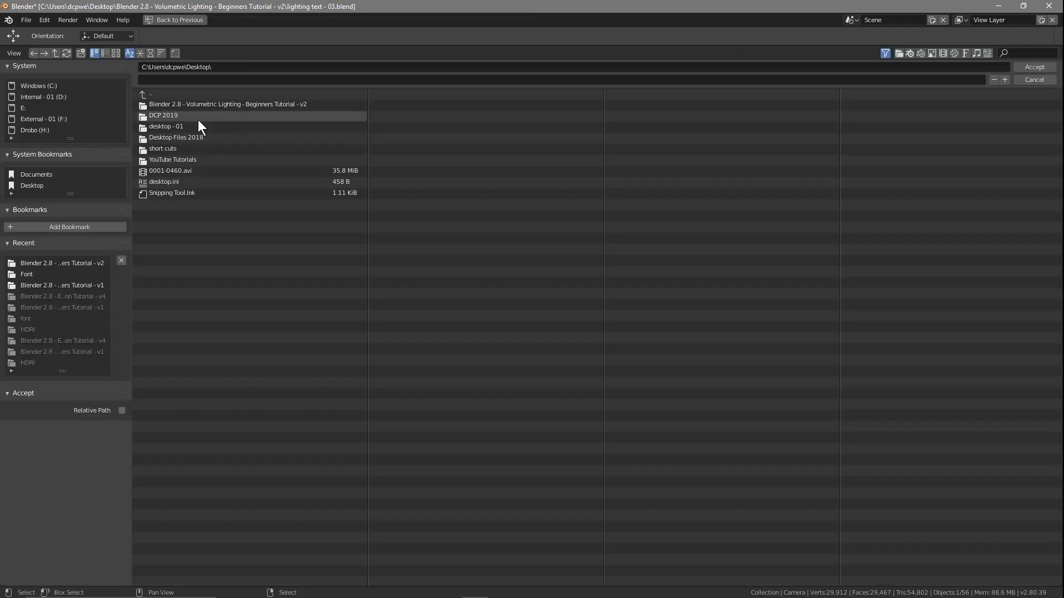
left_click(197, 119)
left_click(1035, 67)
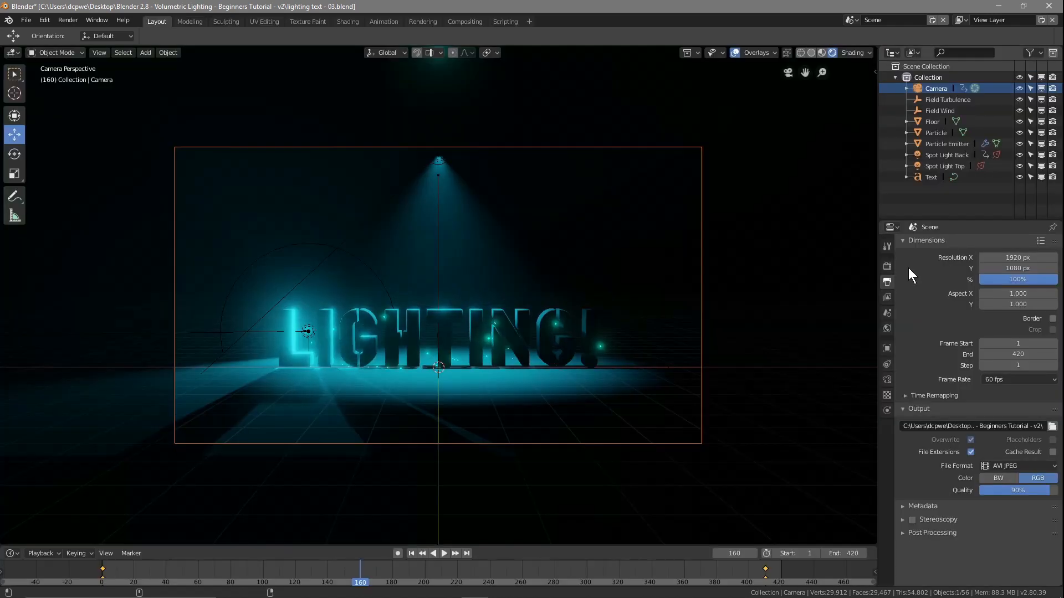
key("ctrl+s")
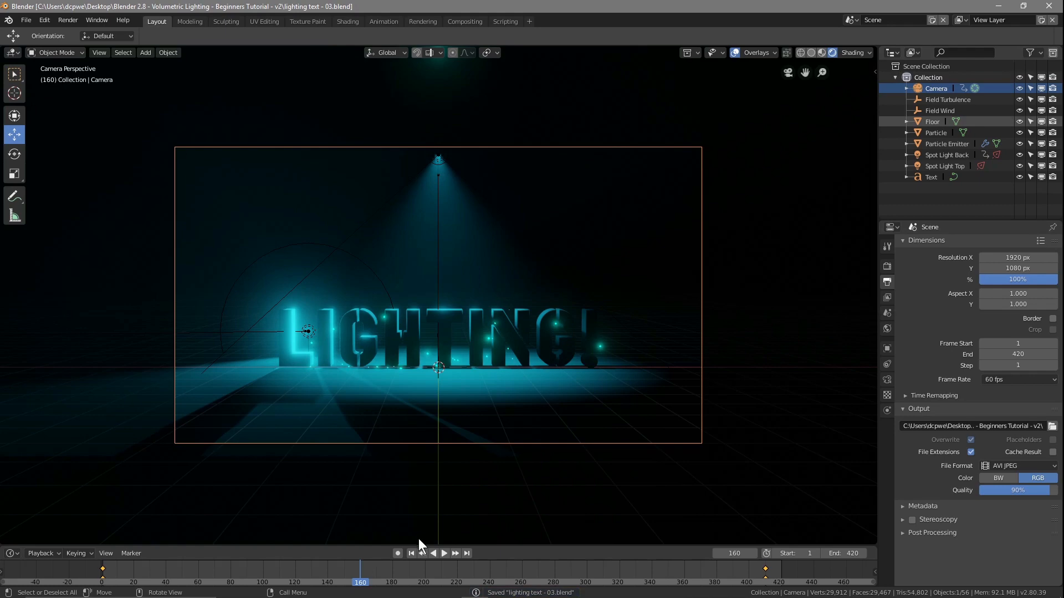
Step: Return to frame 1, start rendering the full animation, and maximize the render window
left_click(411, 553)
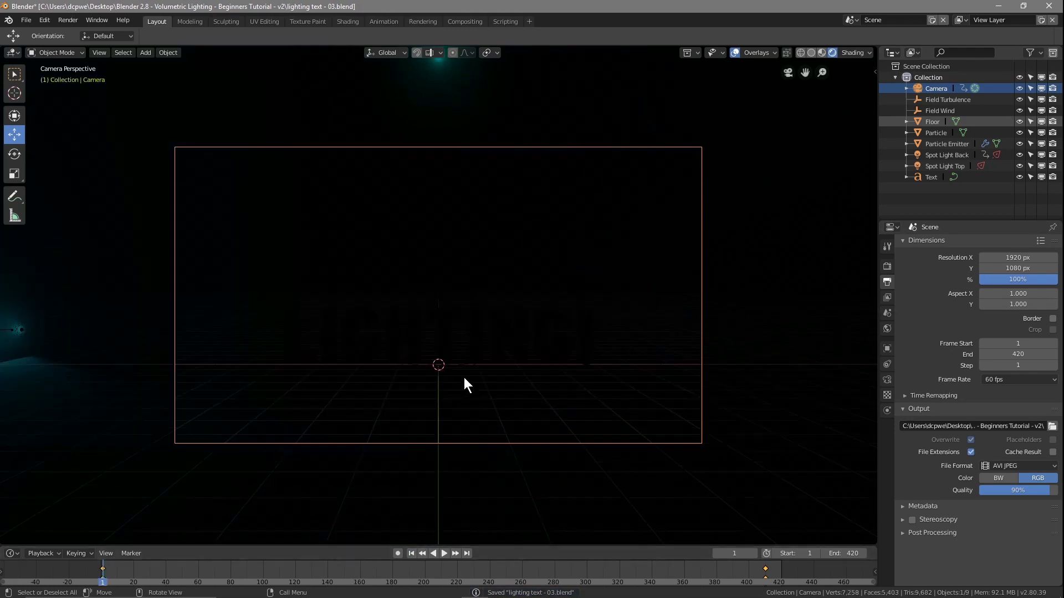
key("ctrl+F12")
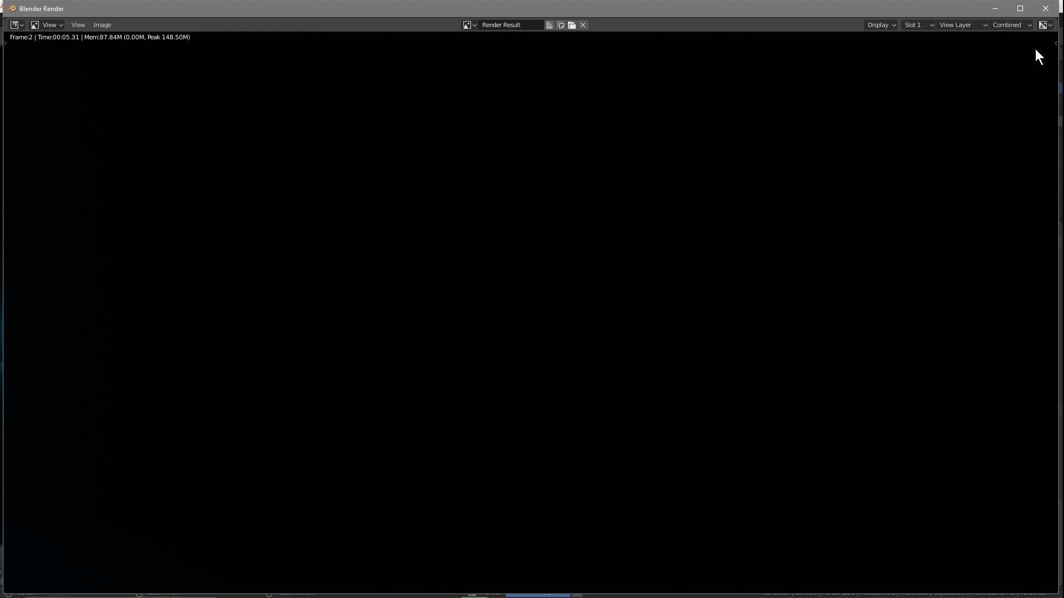
left_click(1021, 7)
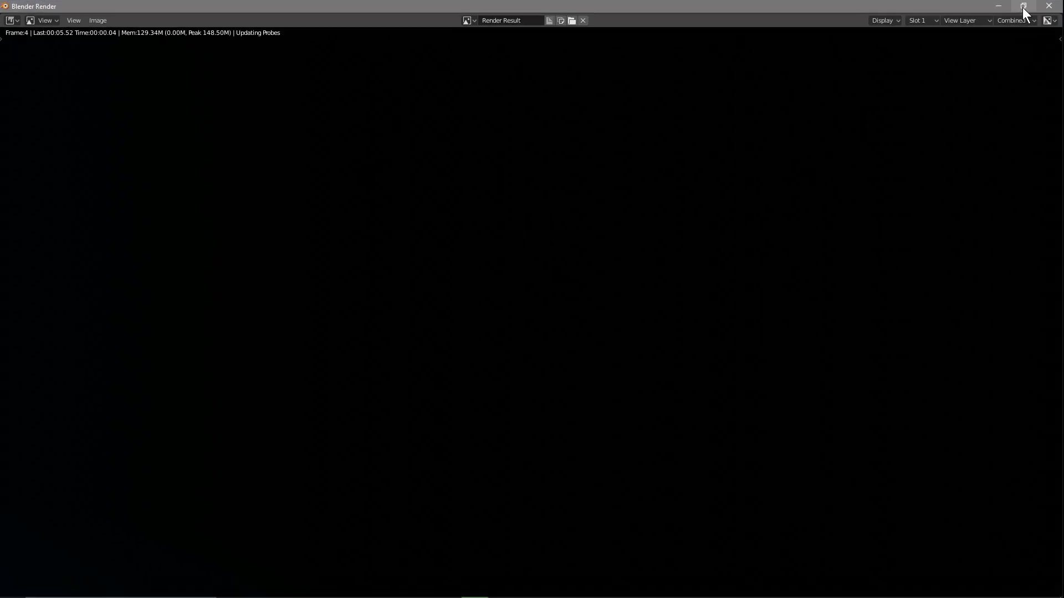